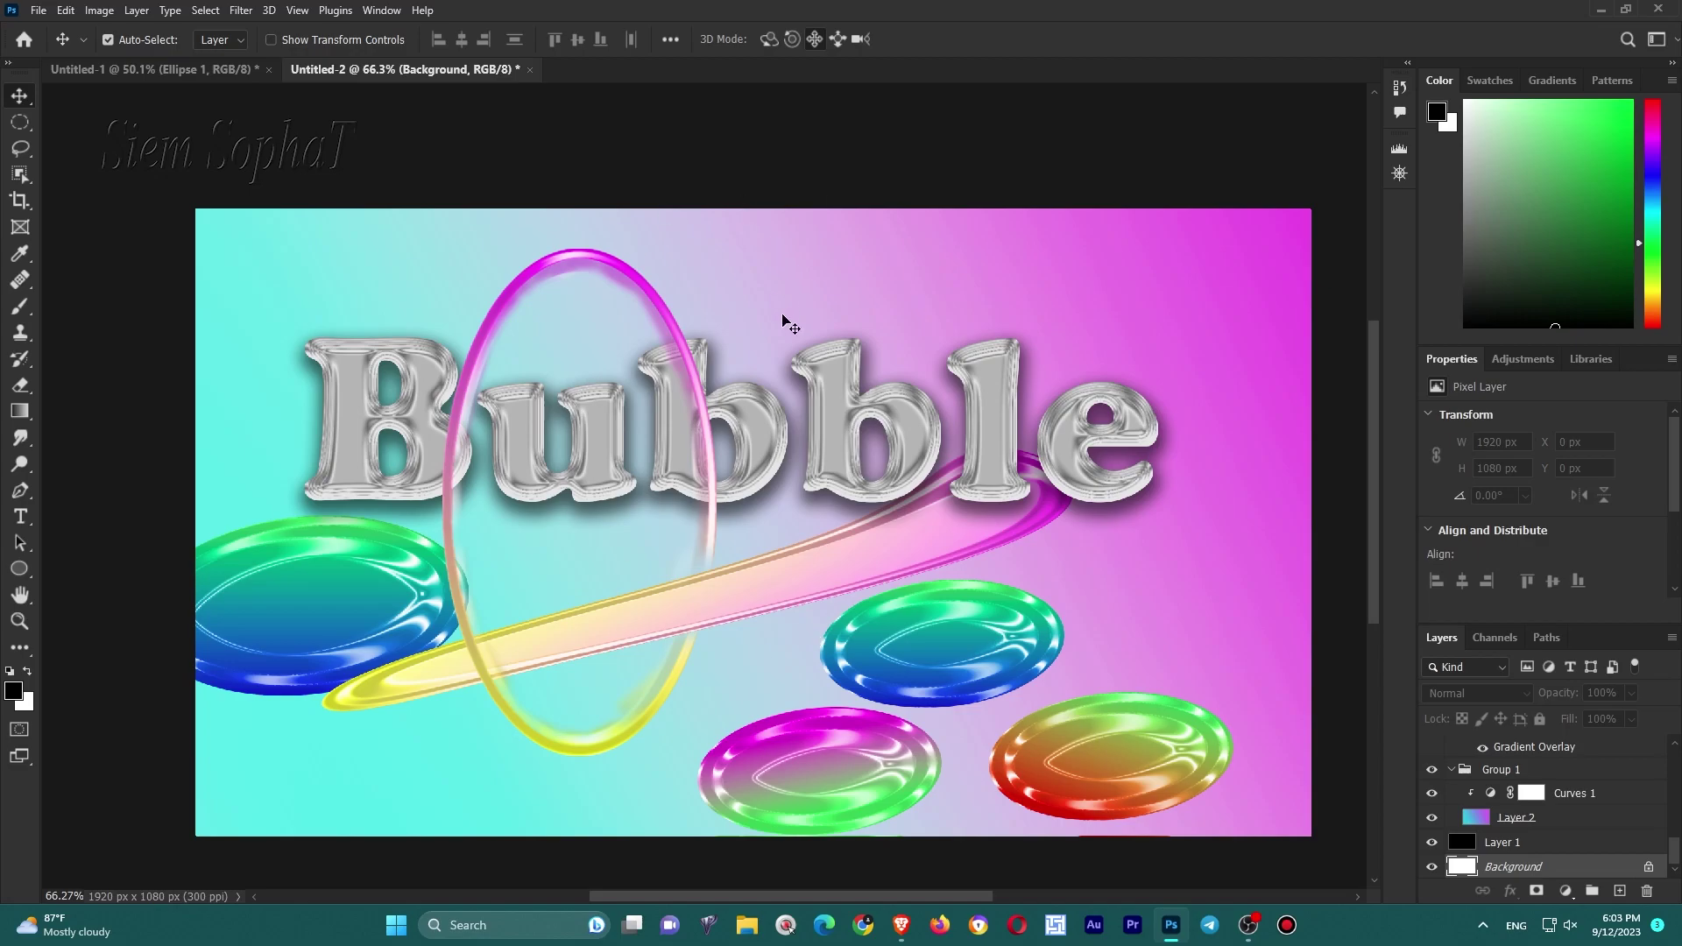
# Turn off Move tool Auto-Select on the blank Untitled-2 document.
pyautogui.press('ctrl')
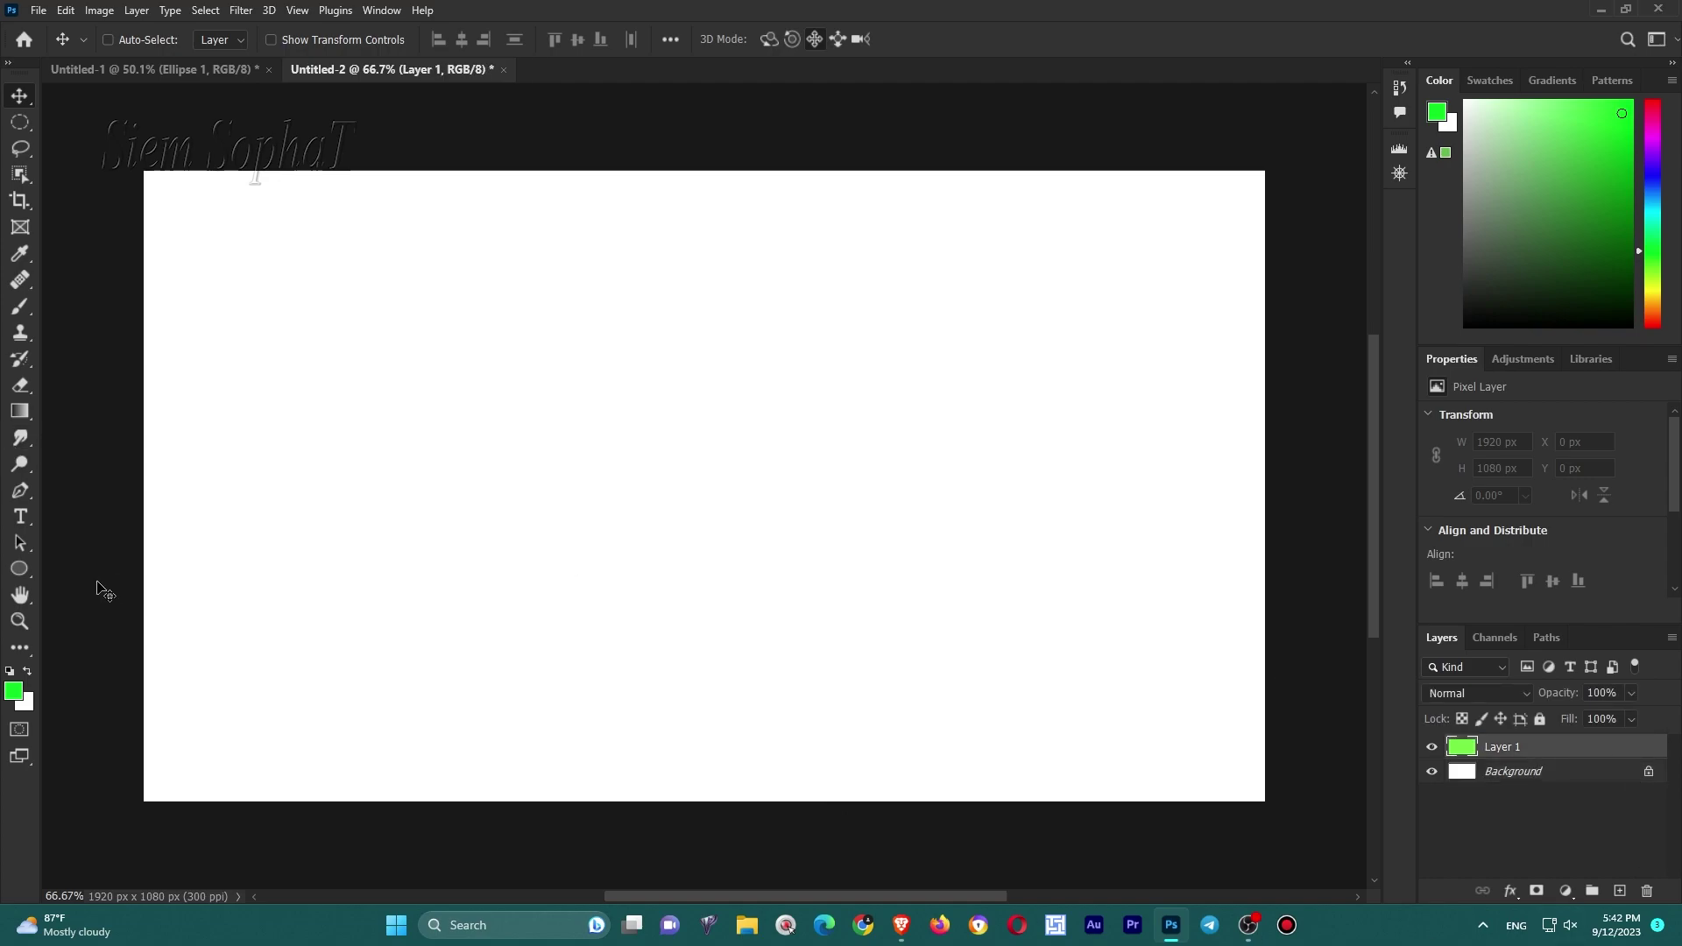
# Fill Layer 1 with solid black using the Paint Bucket and default colours.
pyautogui.click(19, 411)
pyautogui.click(100, 424)
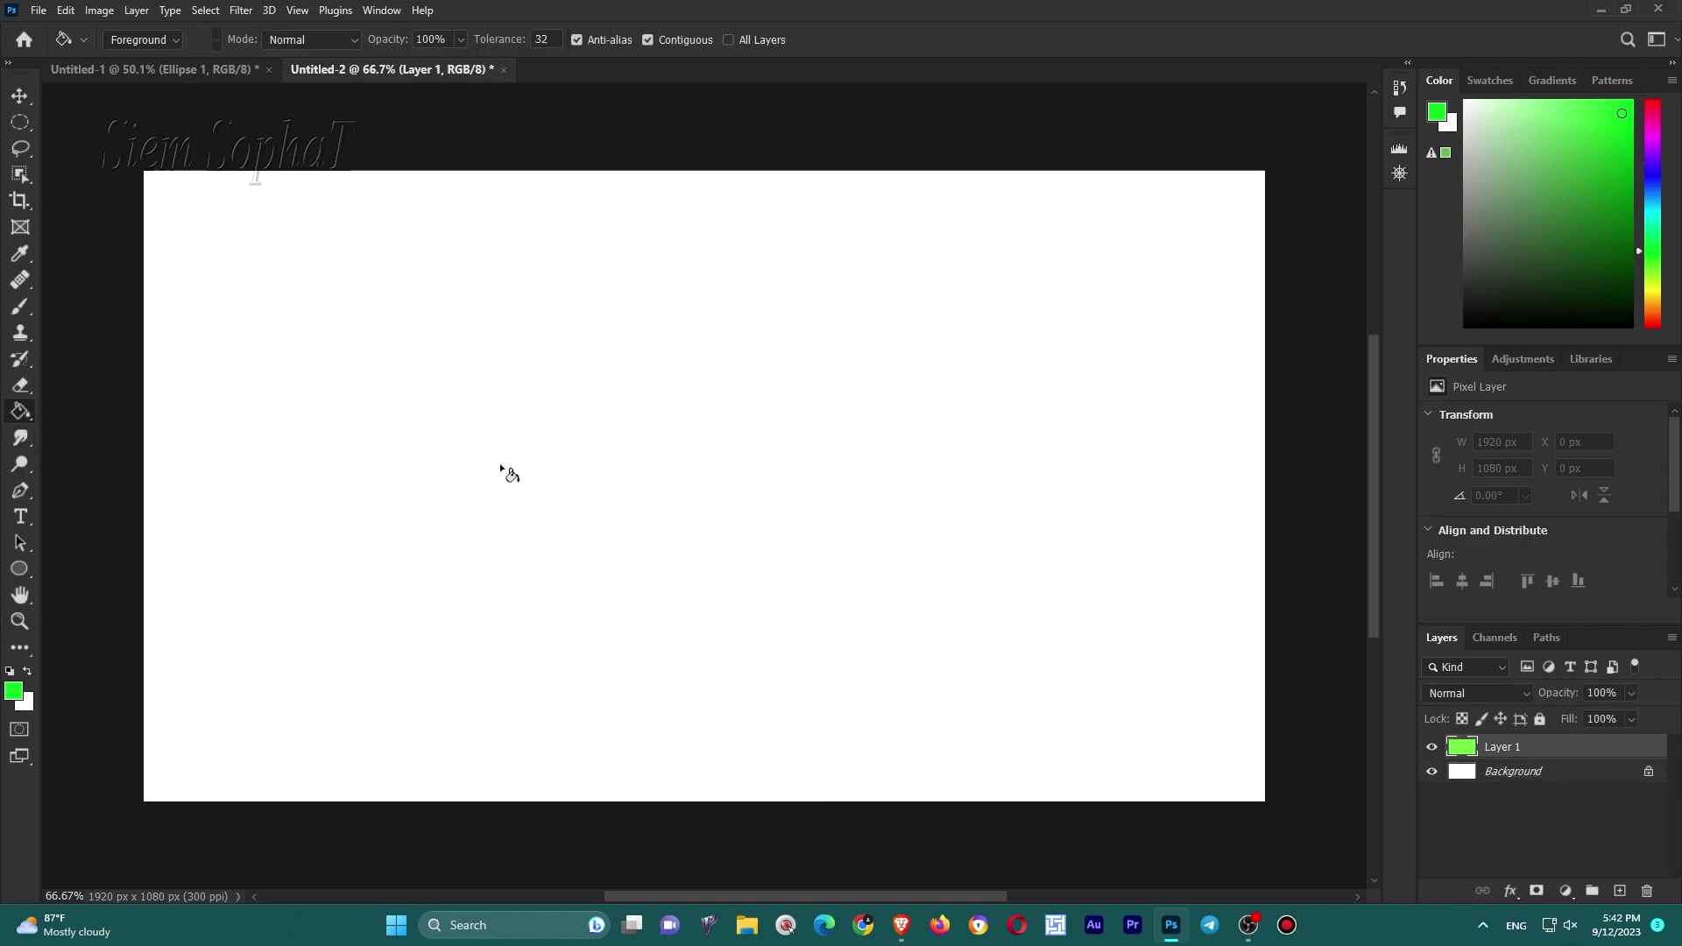
pyautogui.press('d')
pyautogui.click(731, 438)
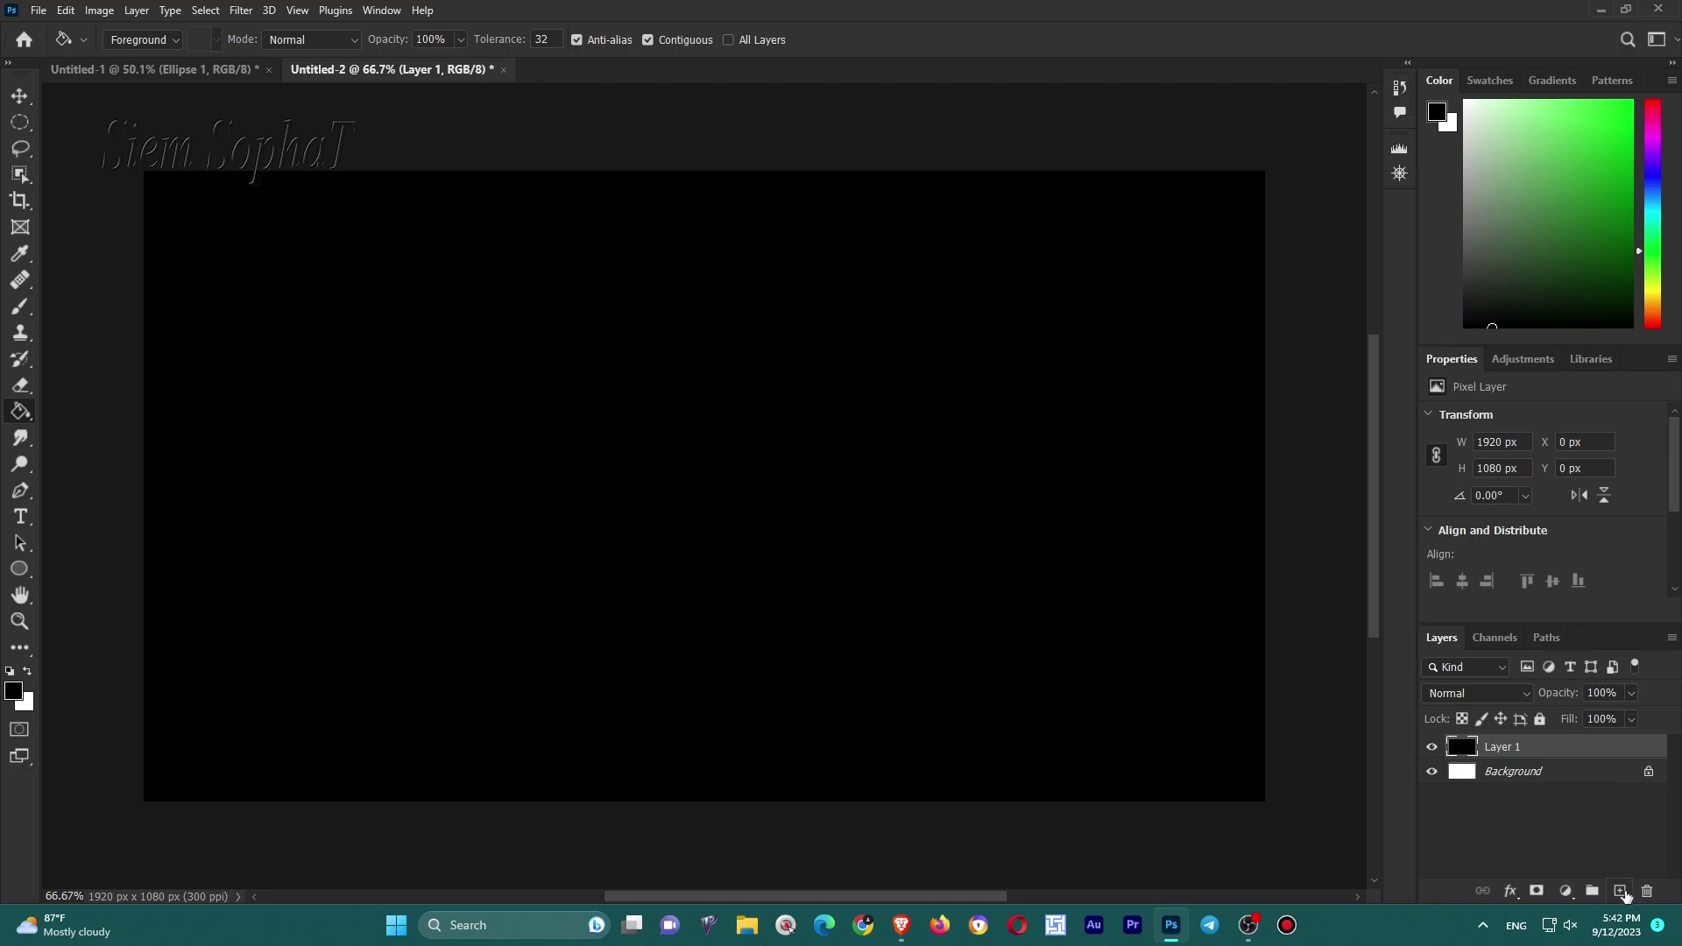
# On a new layer, draw a tall 306 × 567 px ellipse left of centre.
pyautogui.click(1619, 890)
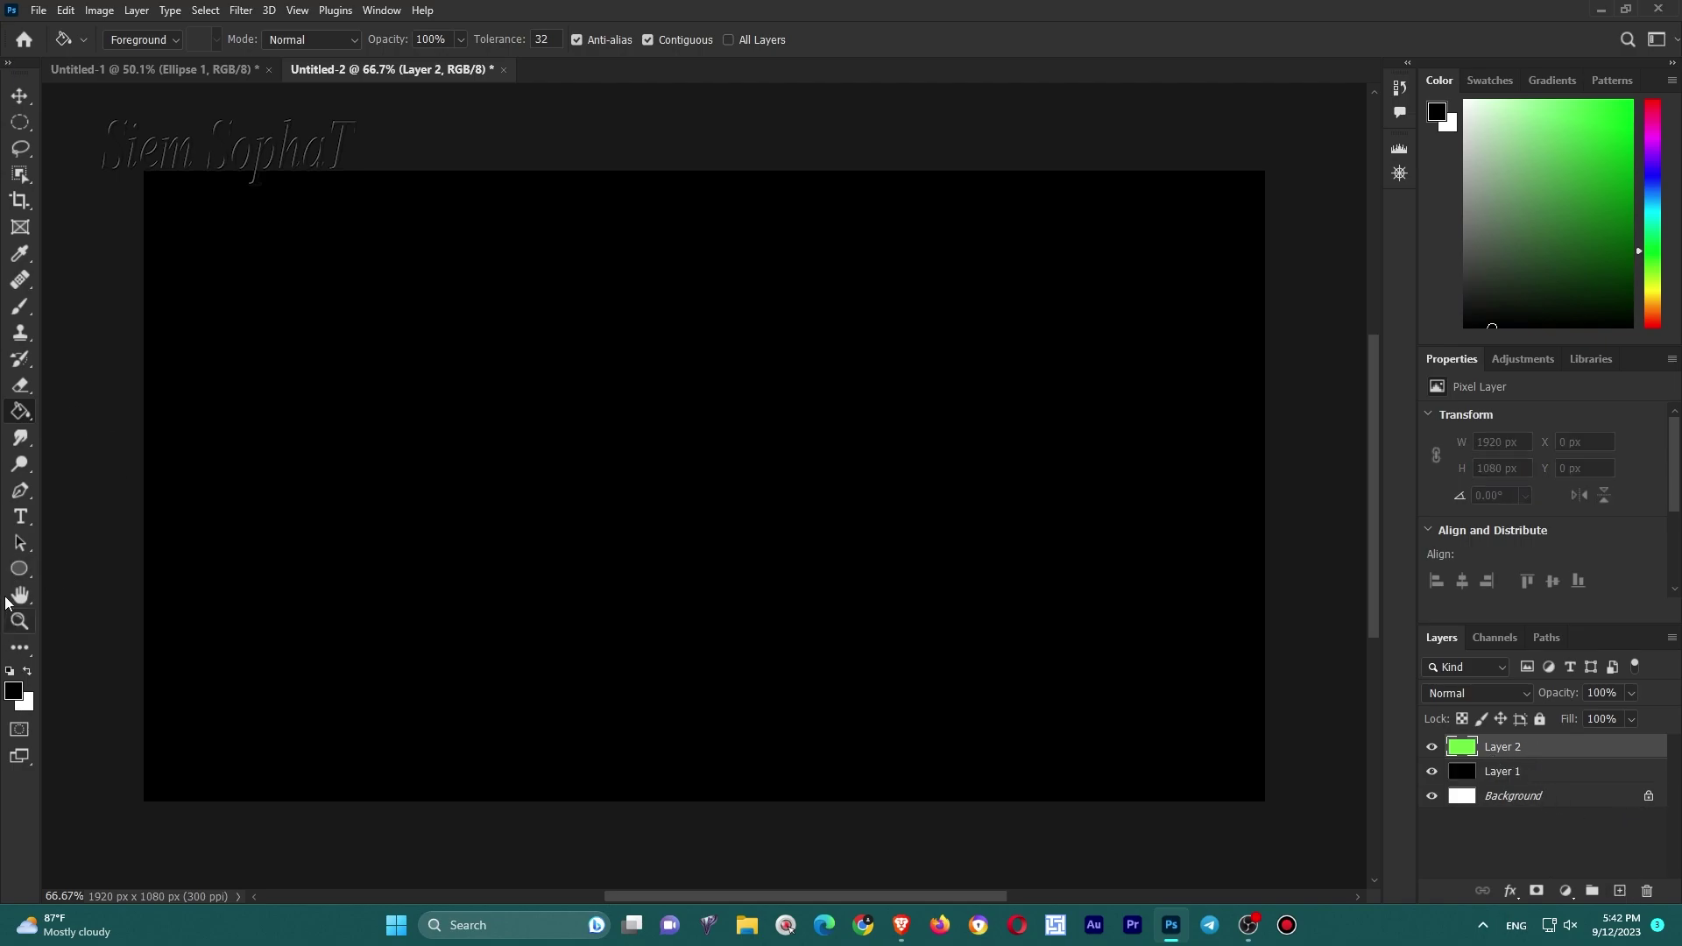
pyautogui.click(19, 568)
pyautogui.moveTo(496, 320)
pyautogui.mouseDown()
pyautogui.moveTo(779, 637)
pyautogui.moveTo(674, 650)
pyautogui.mouseUp()
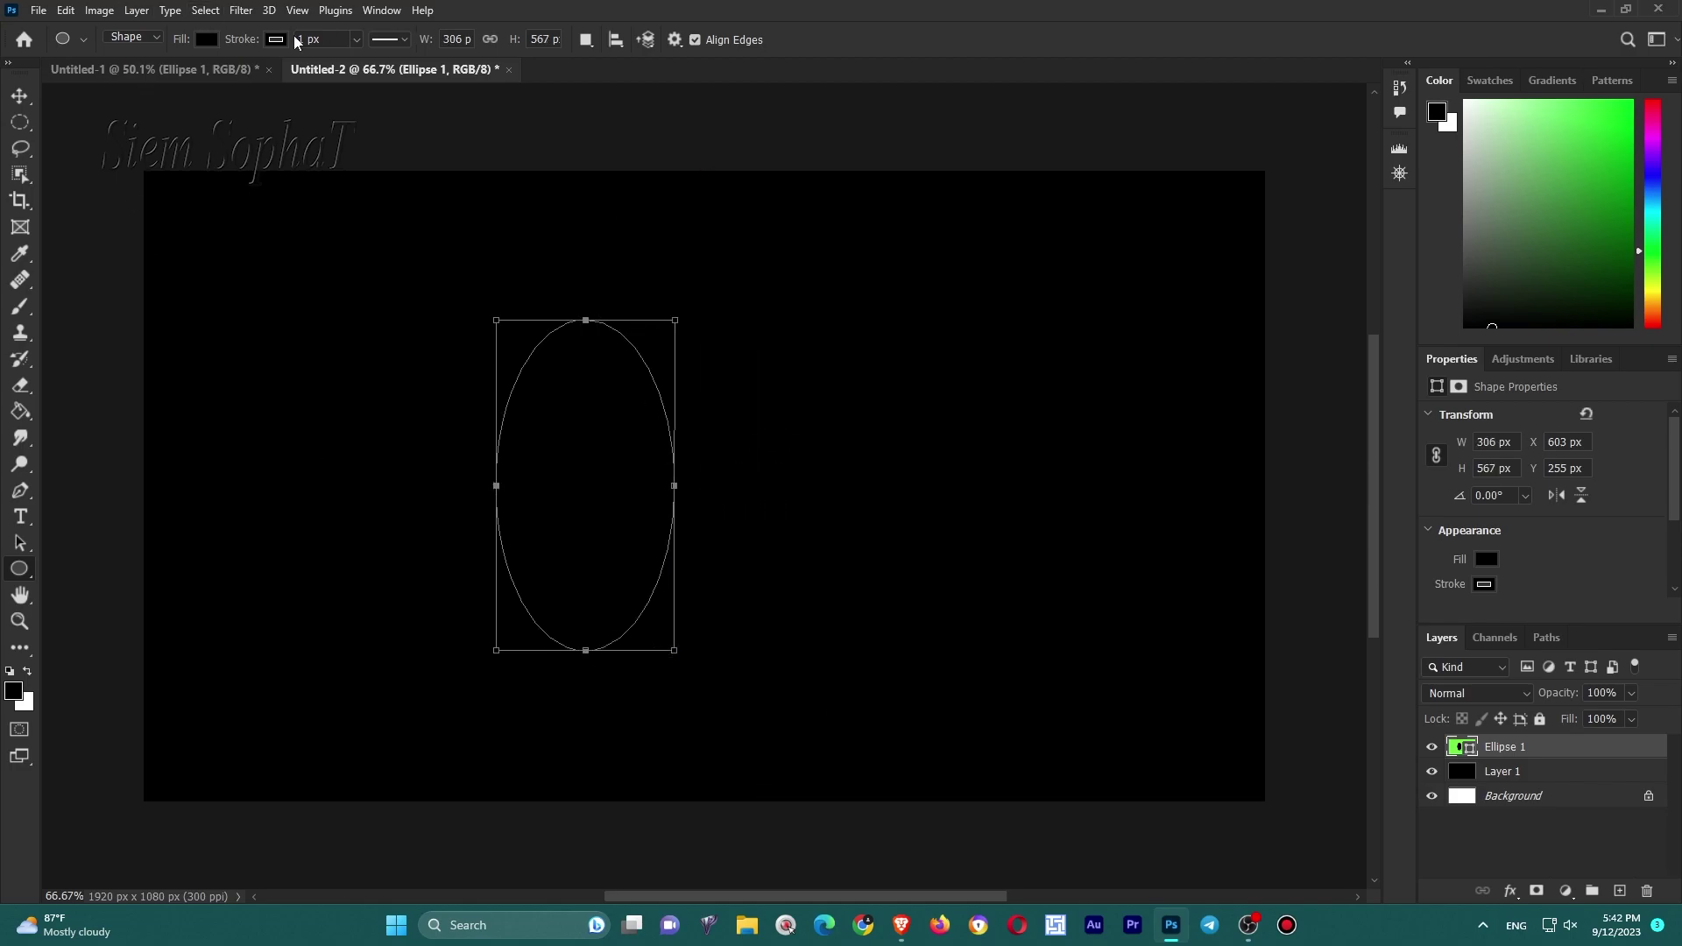
# Give the ellipse no stroke and a gradient fill.
pyautogui.click(276, 41)
pyautogui.click(176, 73)
pyautogui.click(208, 39)
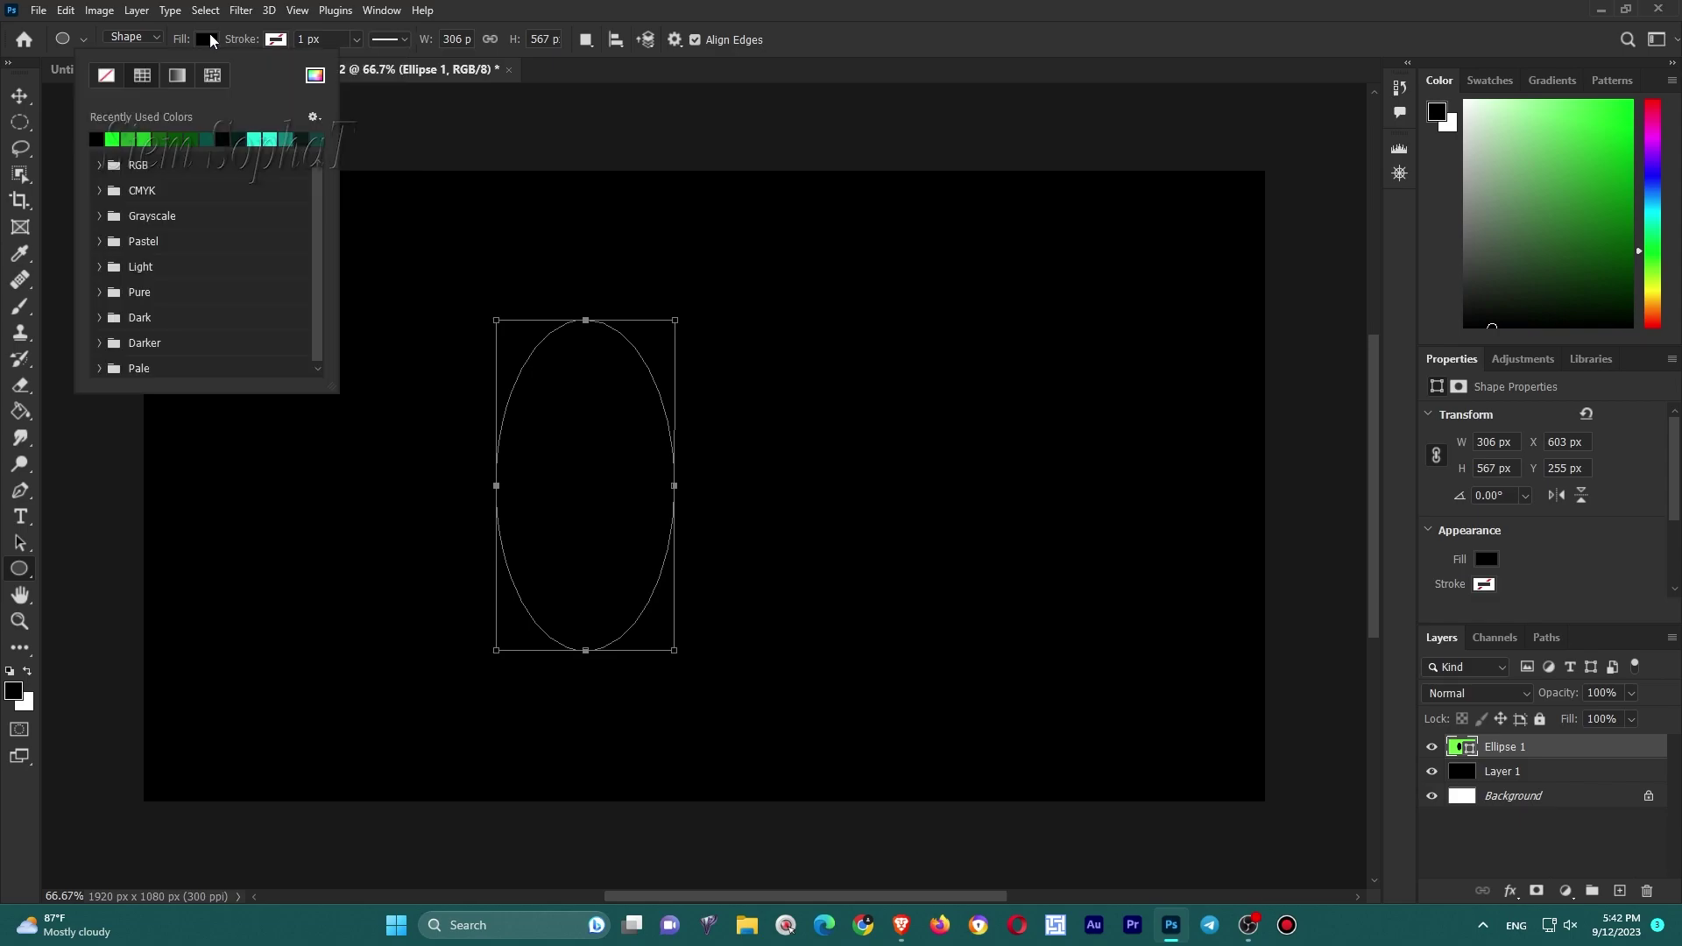
pyautogui.click(176, 76)
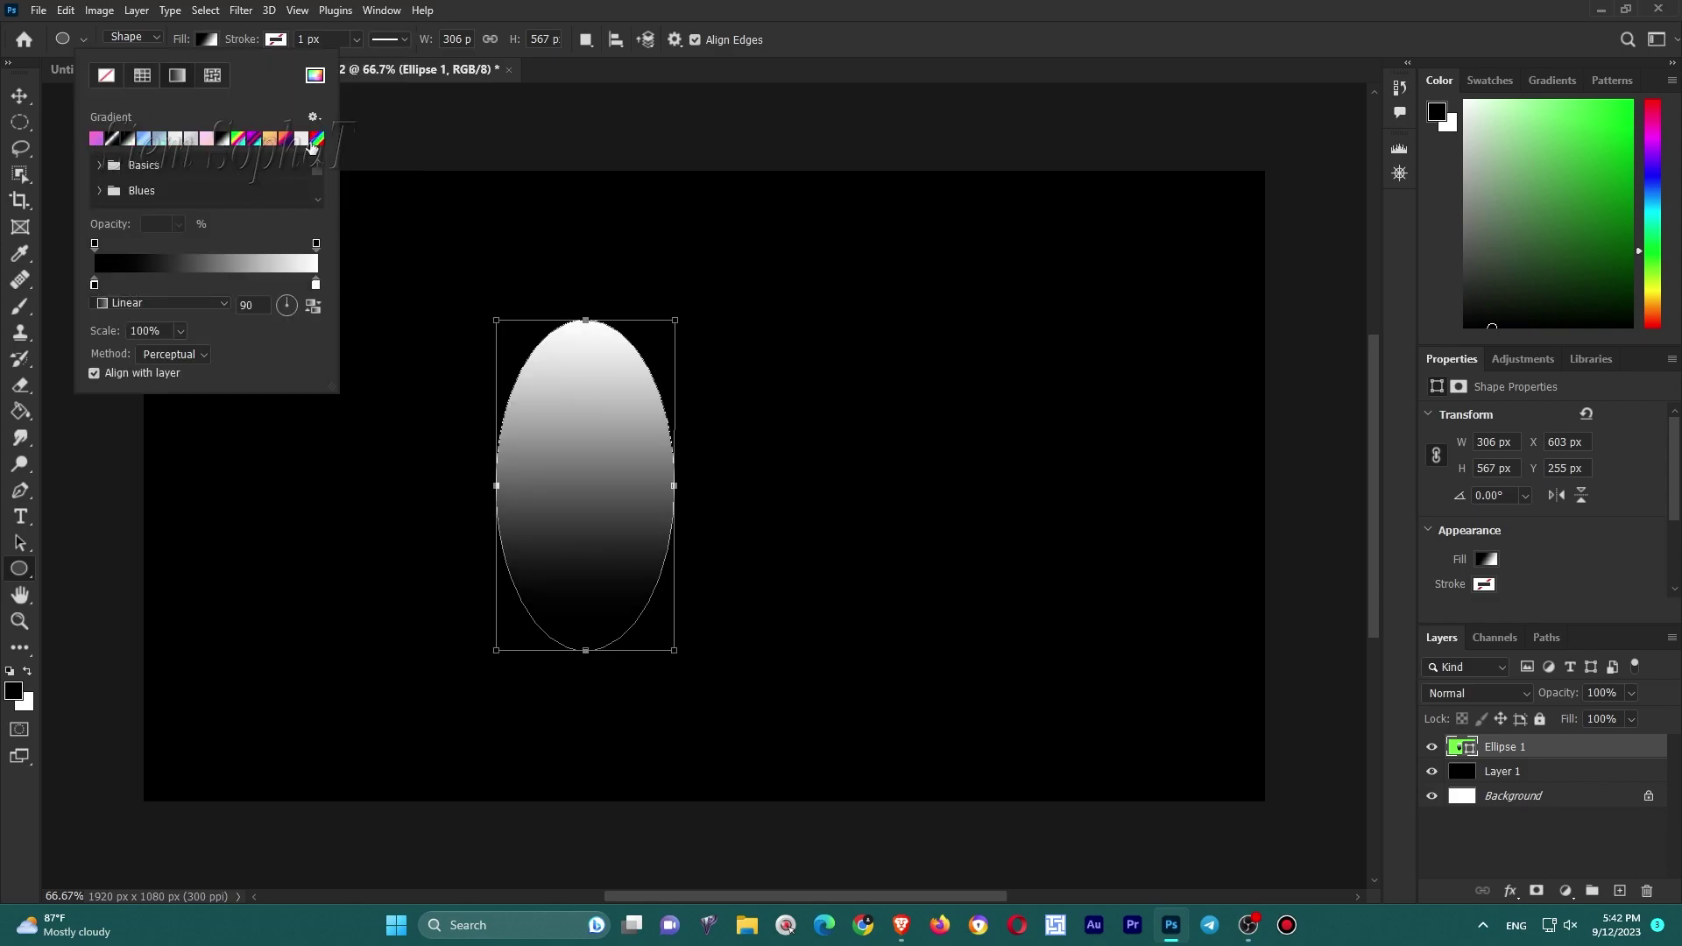
# Set the gradient stops to magenta fc00ff and yellow fcff00.
pyautogui.doubleClick(315, 285)
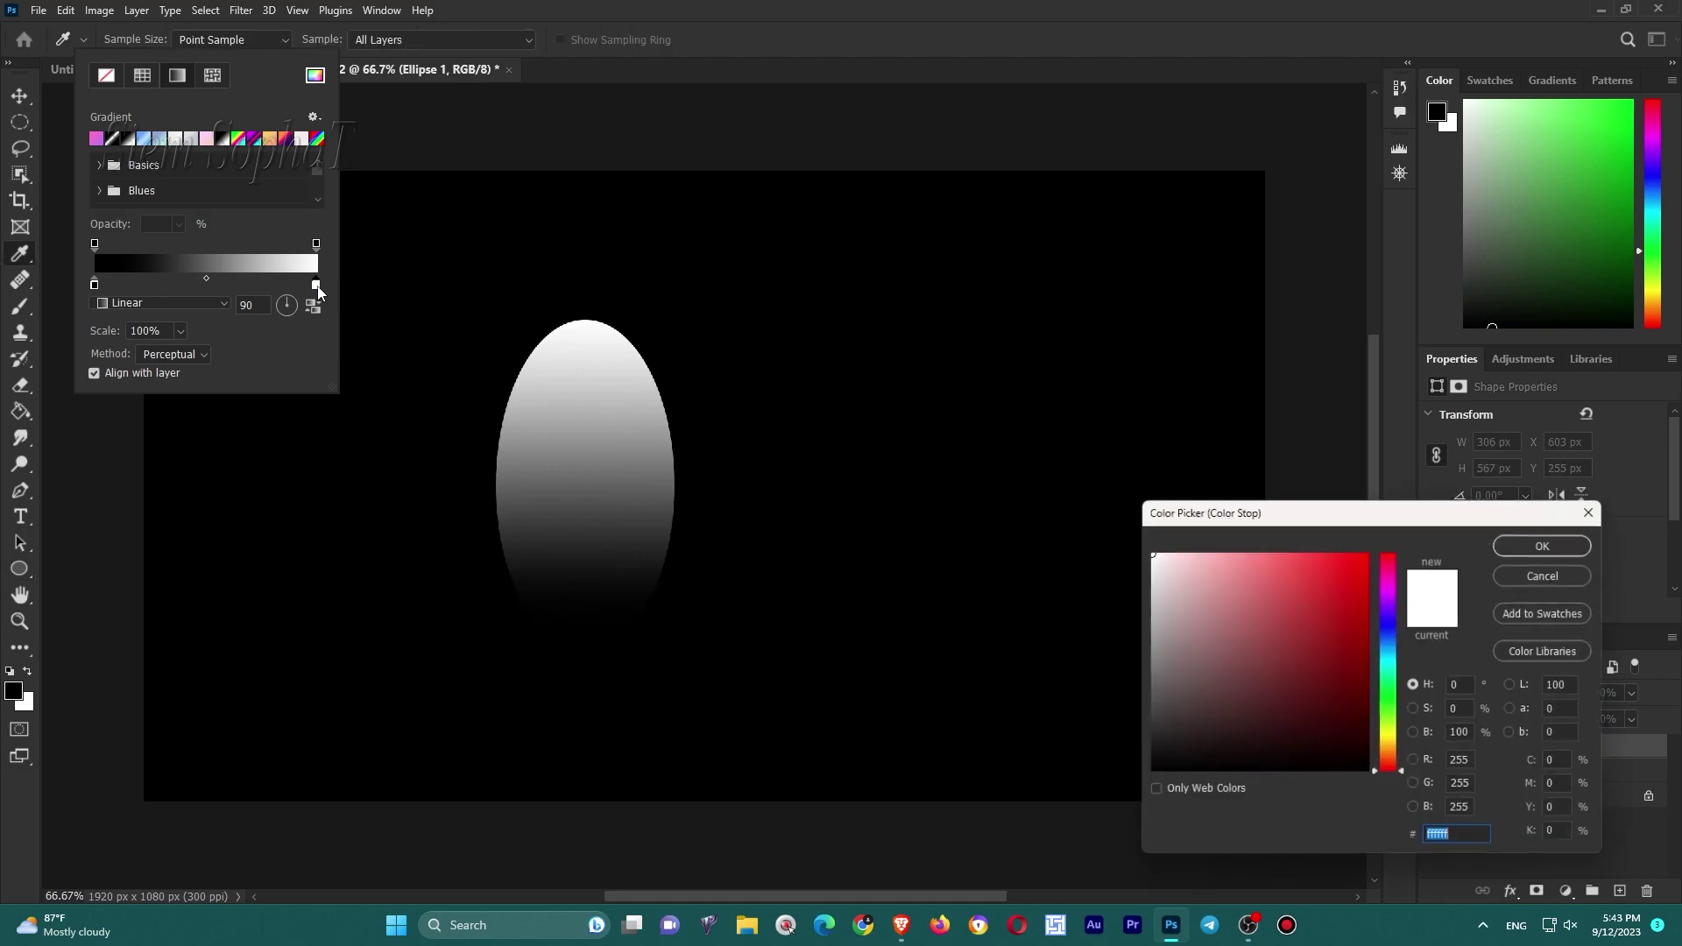
pyautogui.click(1392, 593)
pyautogui.click(1368, 553)
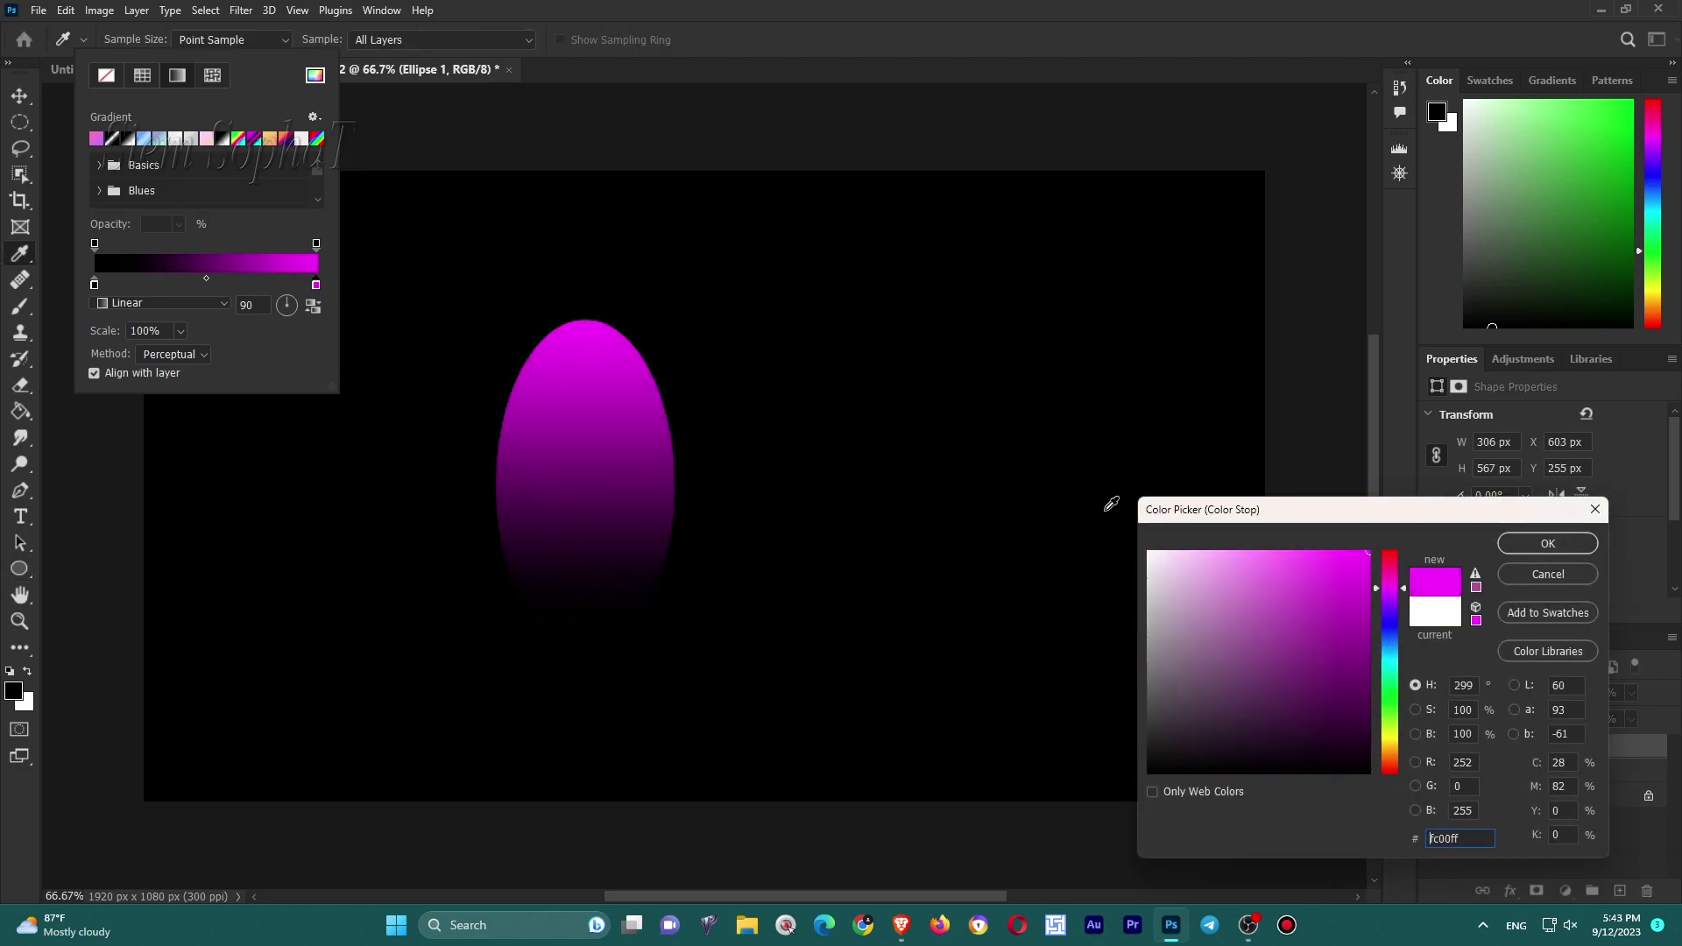
pyautogui.click(1564, 548)
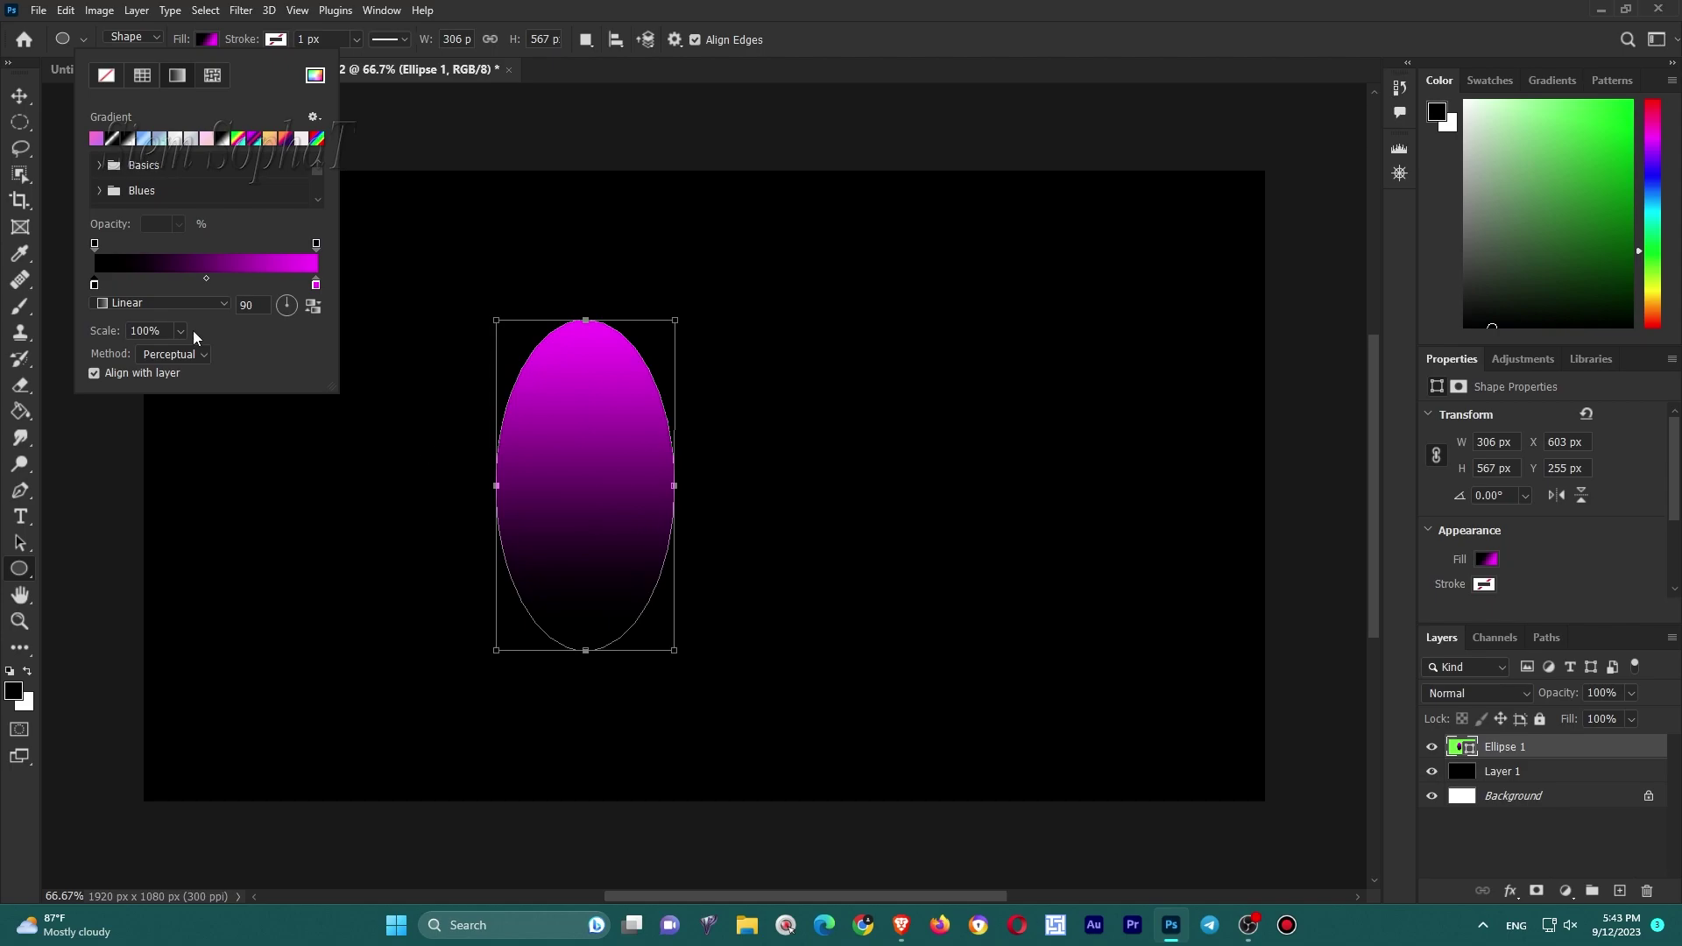
pyautogui.doubleClick(95, 285)
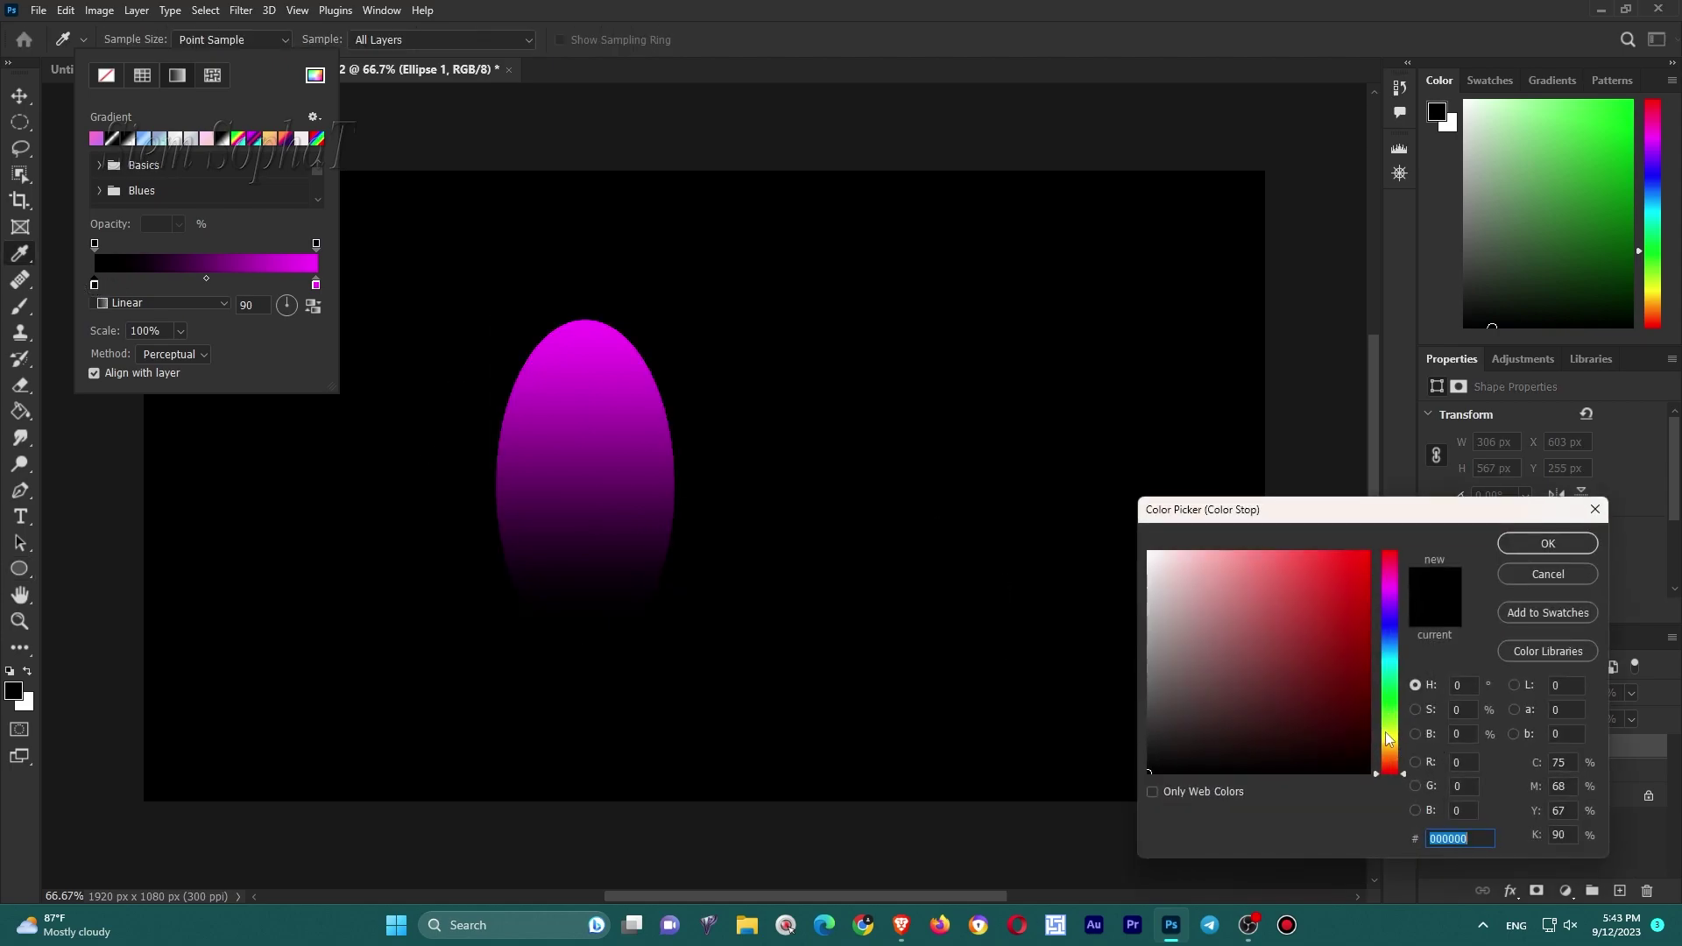
pyautogui.click(1393, 737)
pyautogui.click(1368, 552)
pyautogui.click(1529, 543)
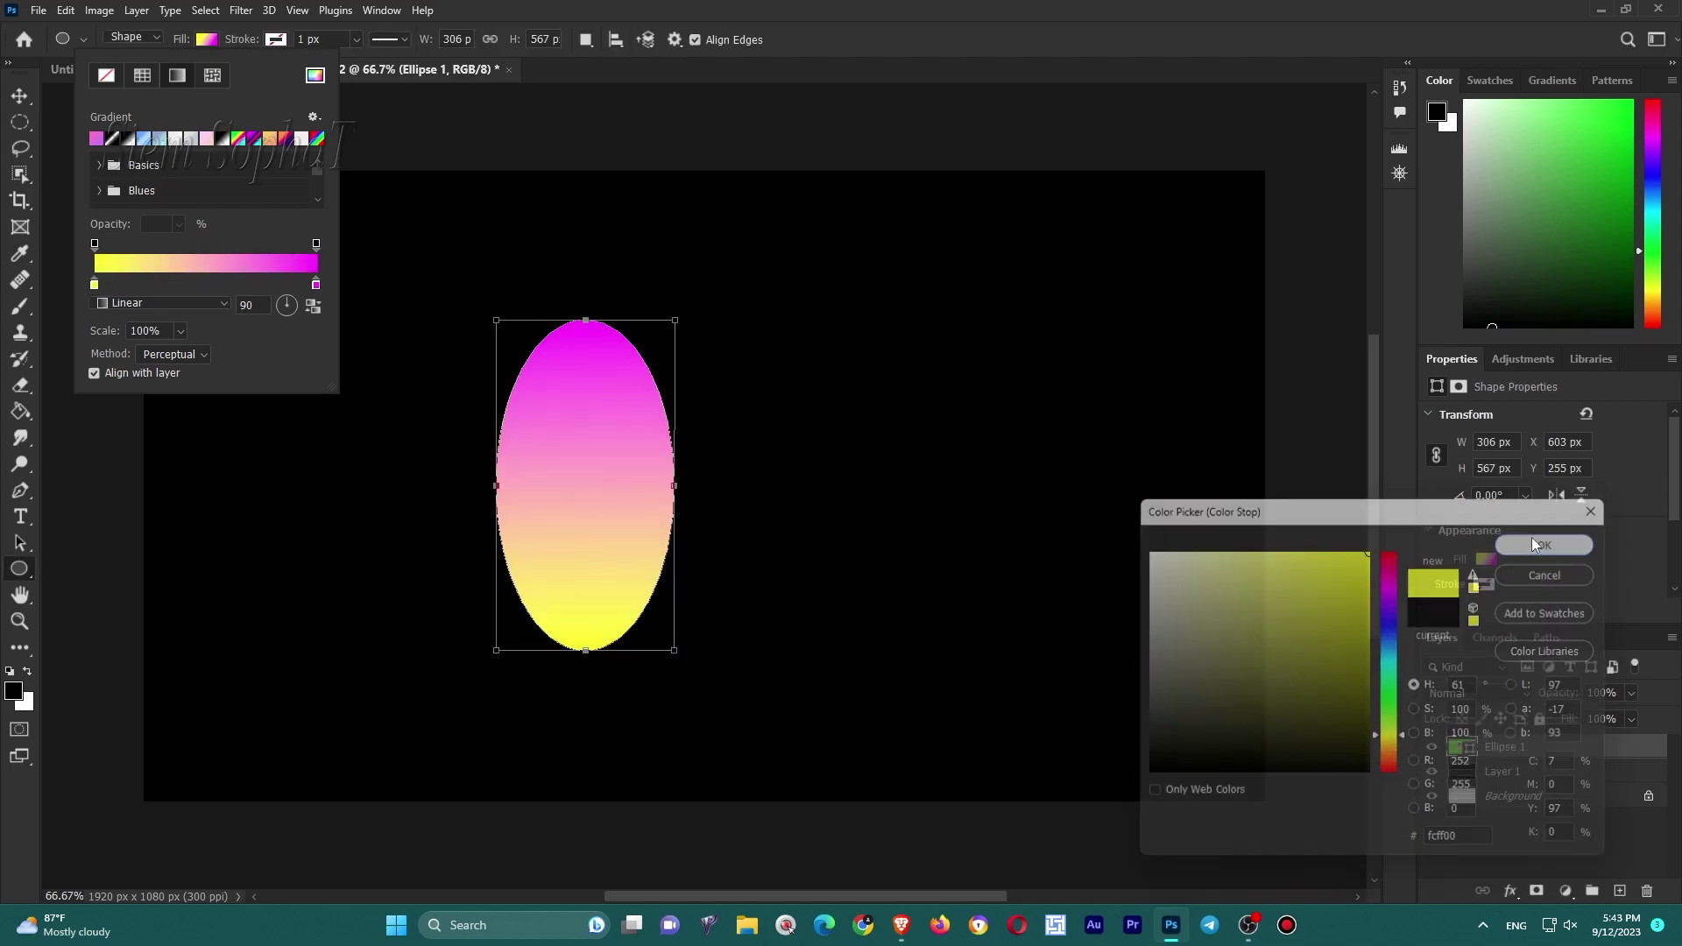
# Reapply the yellow-to-magenta gradient fill to the ellipse.
pyautogui.click(106, 74)
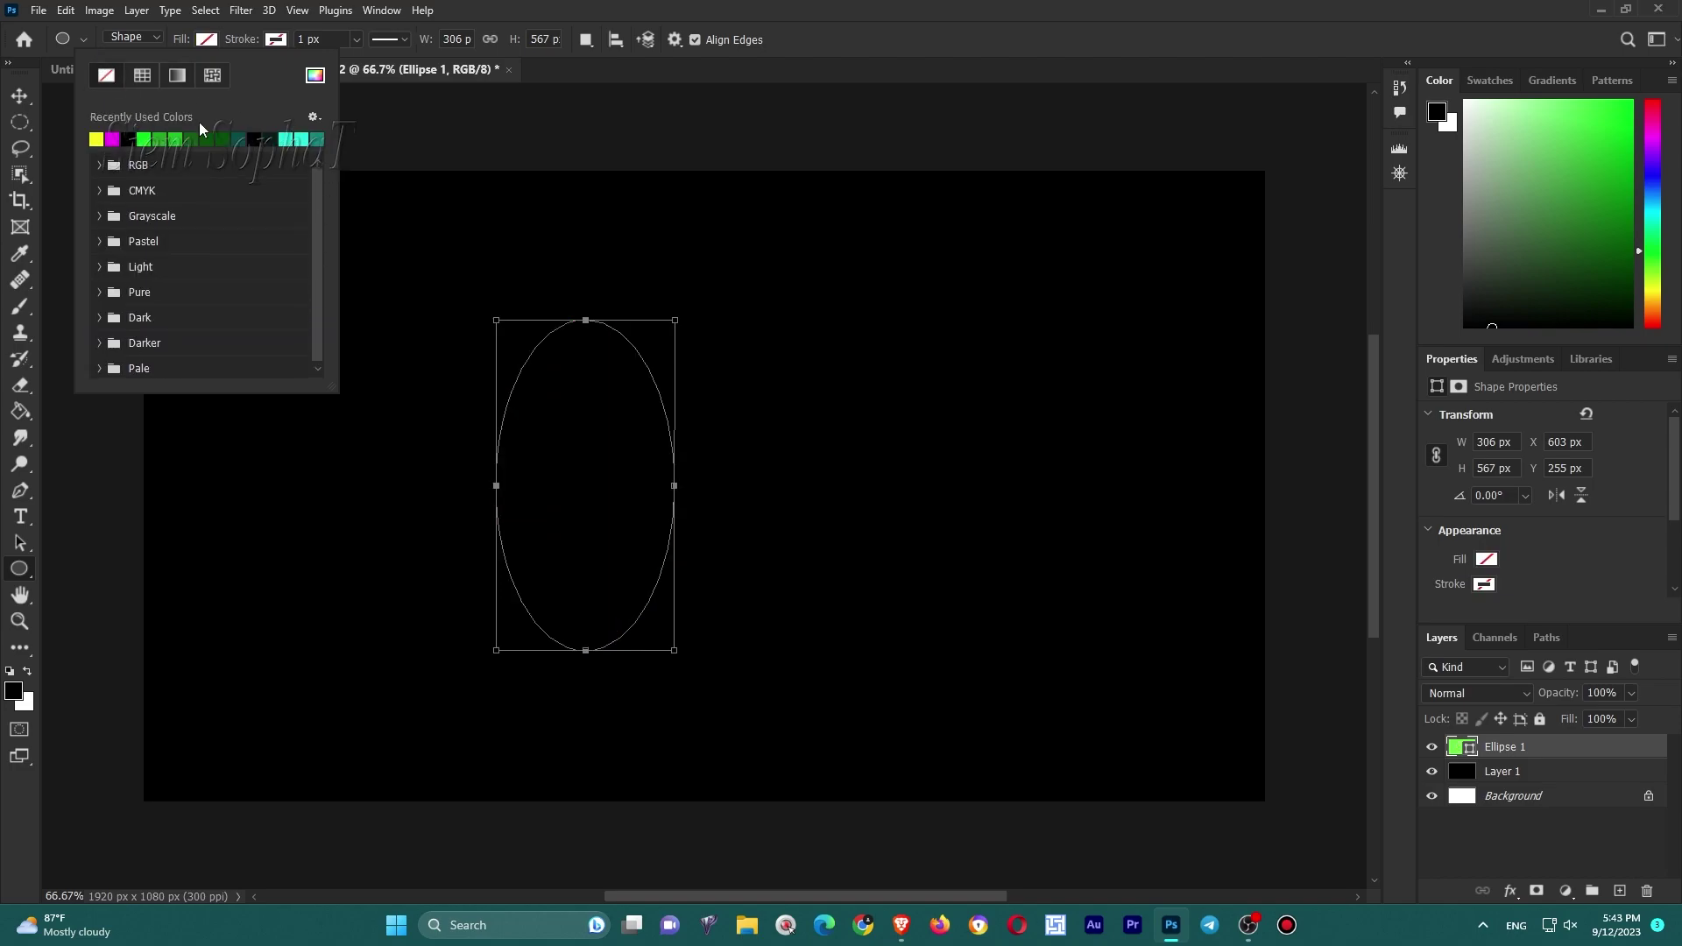
pyautogui.click(176, 75)
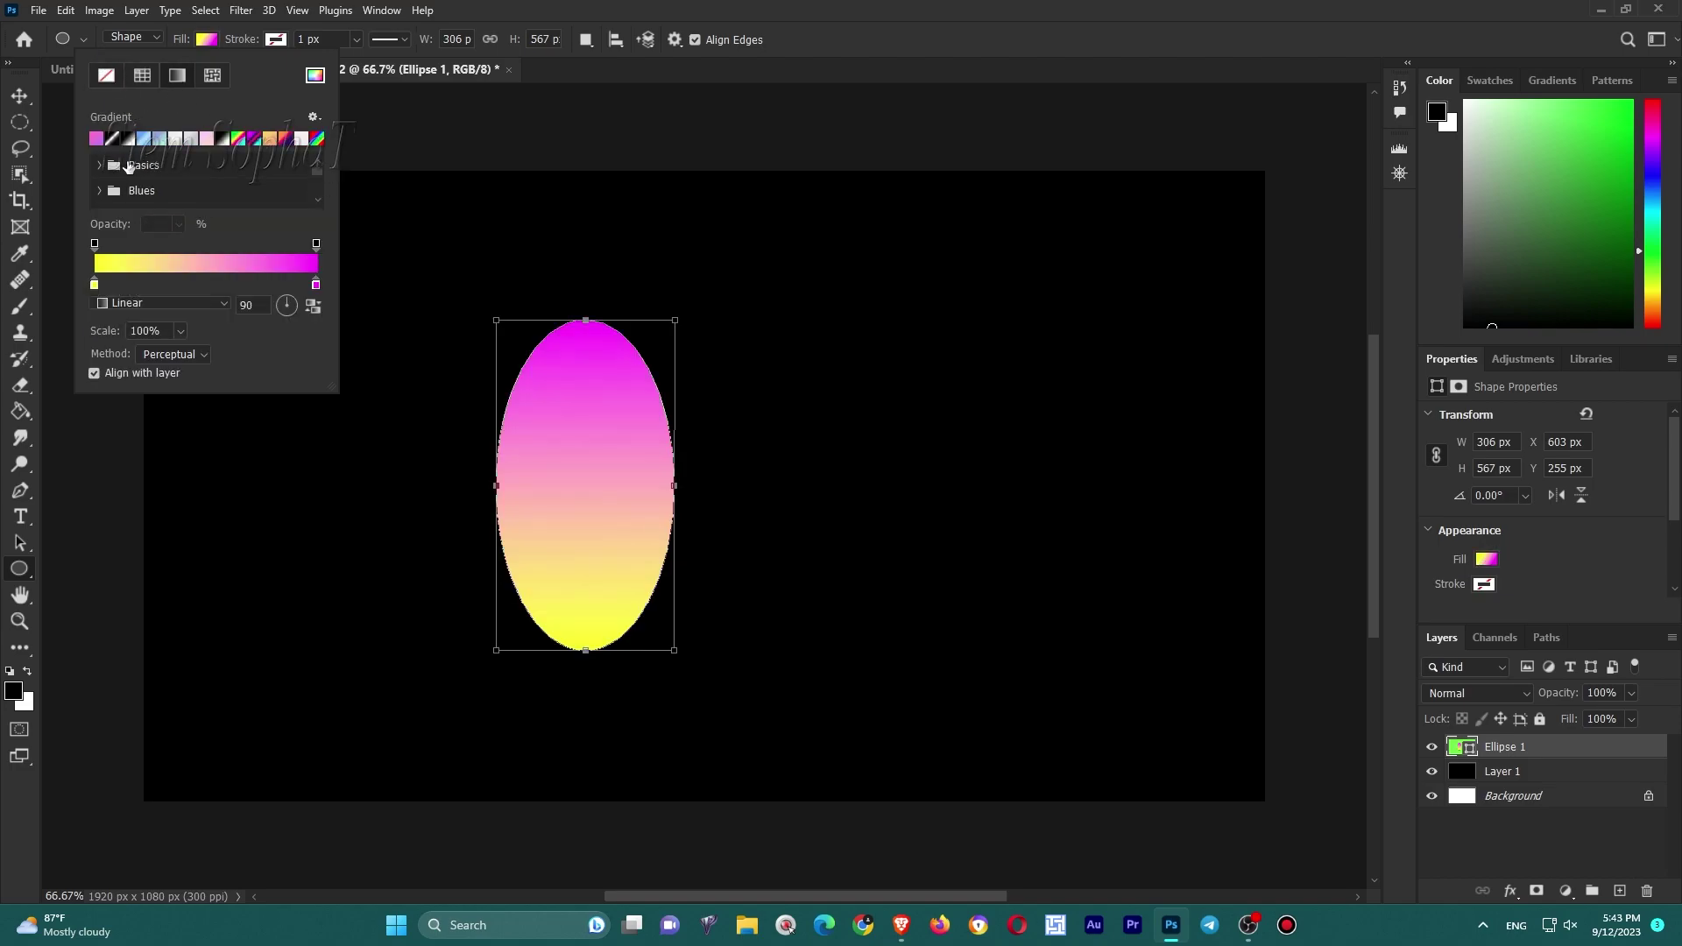
pyautogui.click(206, 44)
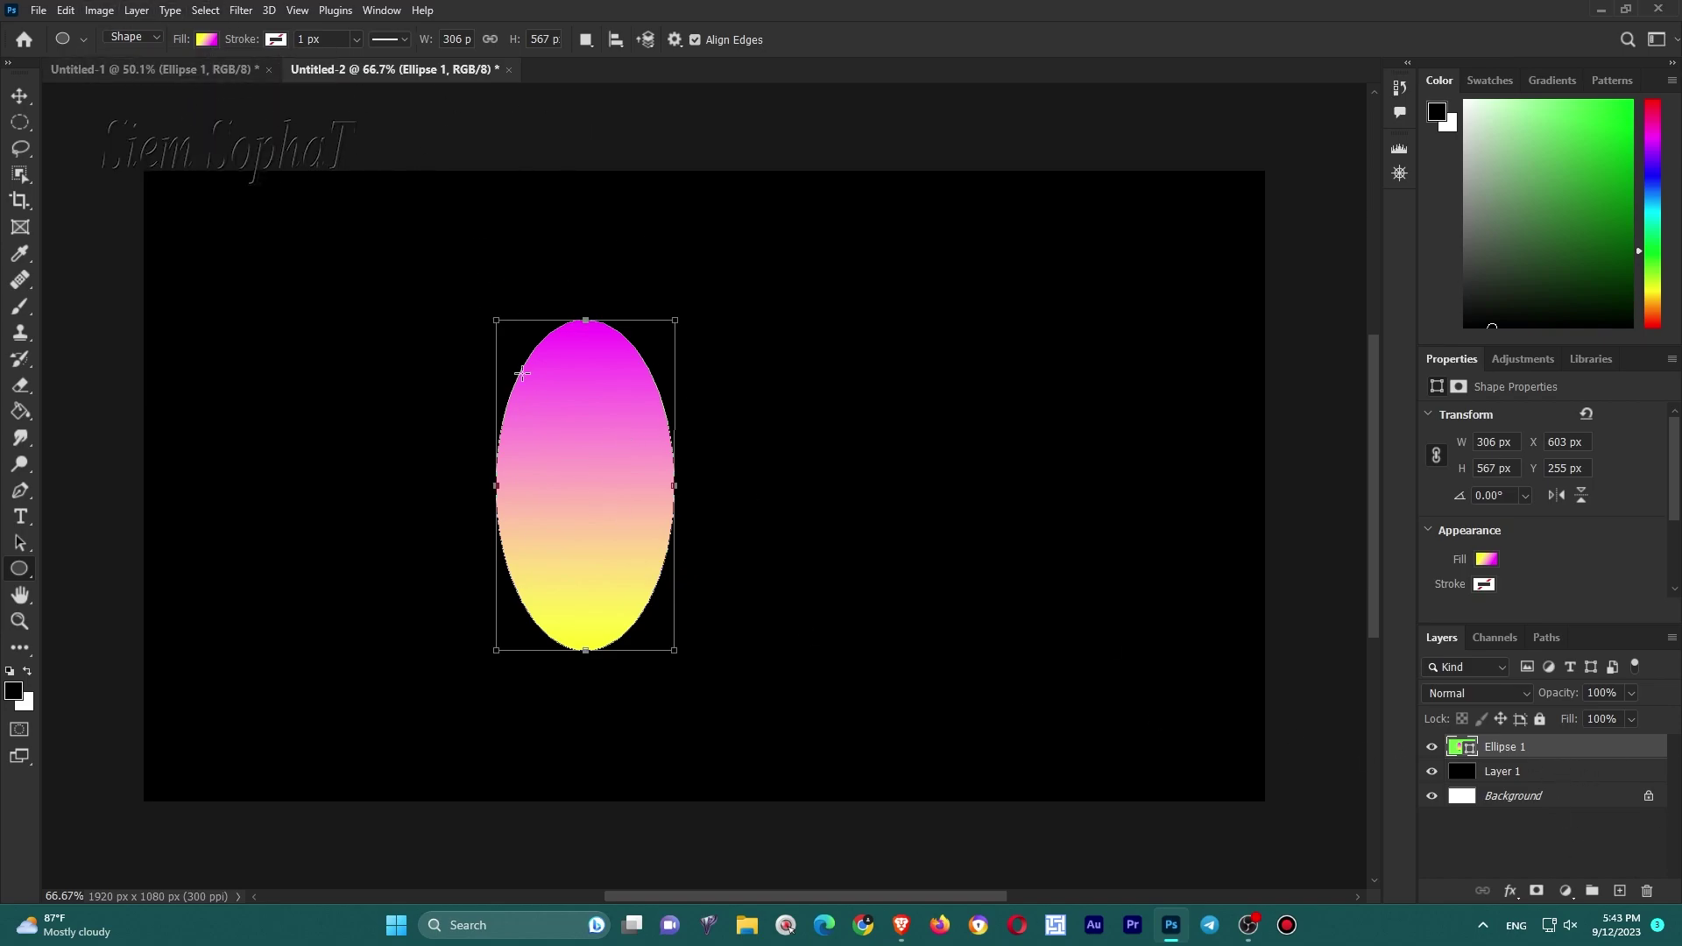
# Add a Bevel & Emboss effect to Ellipse 1 with default settings.
pyautogui.doubleClick(1555, 752)
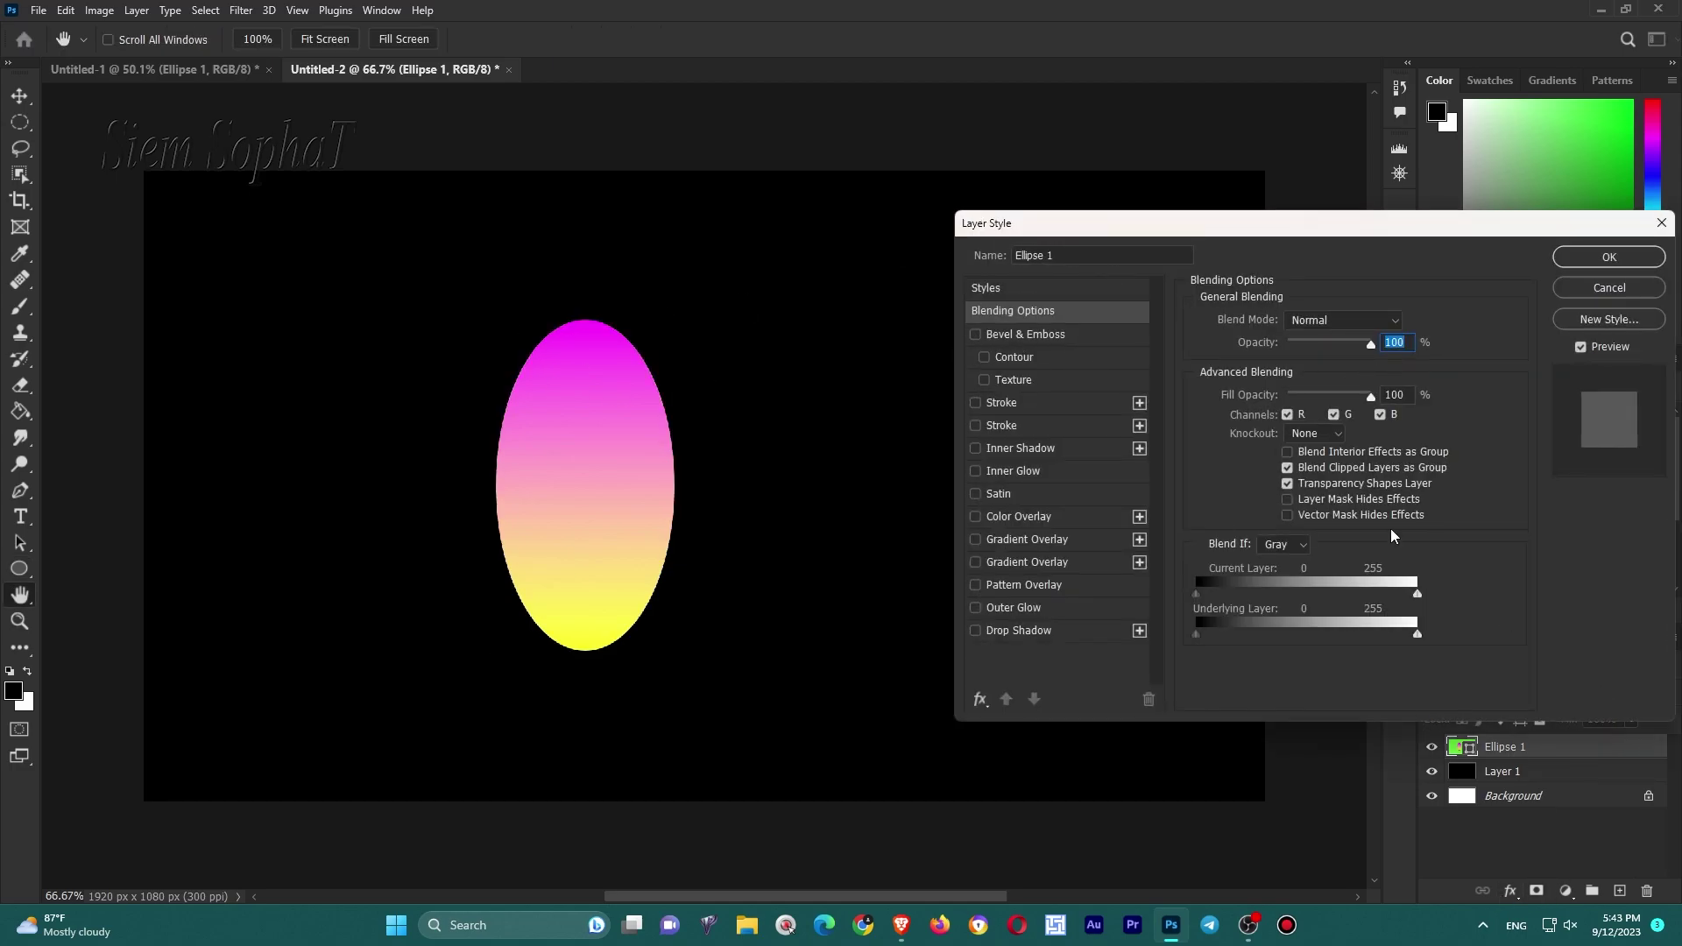
pyautogui.click(1085, 340)
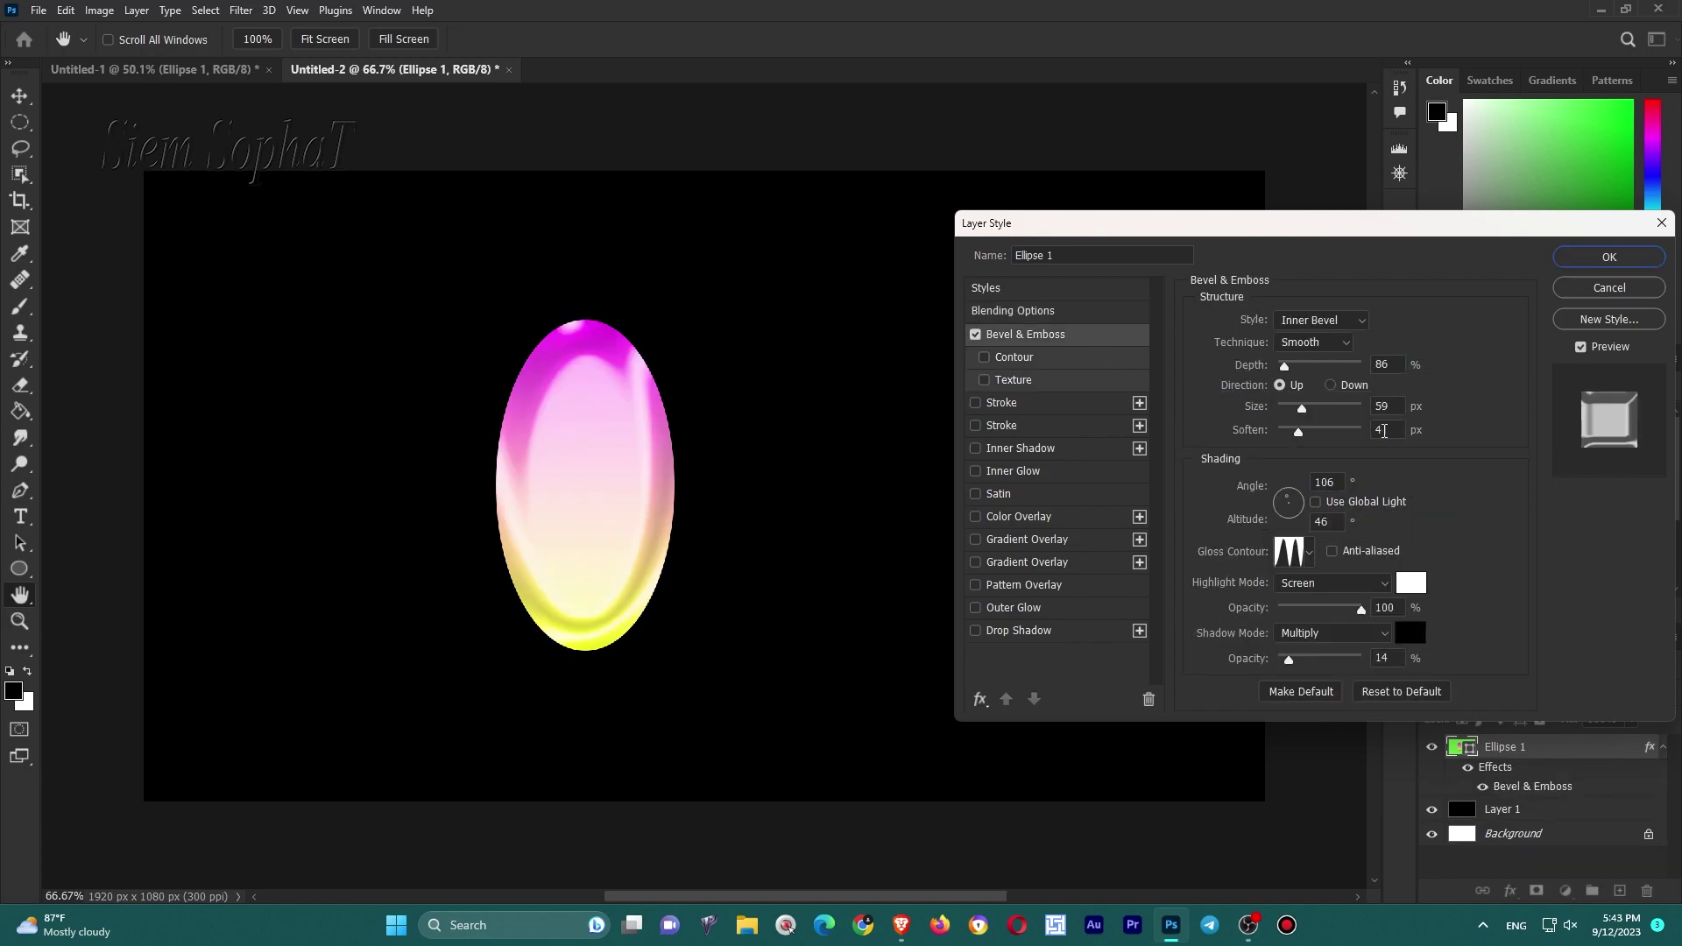
pyautogui.click(1401, 692)
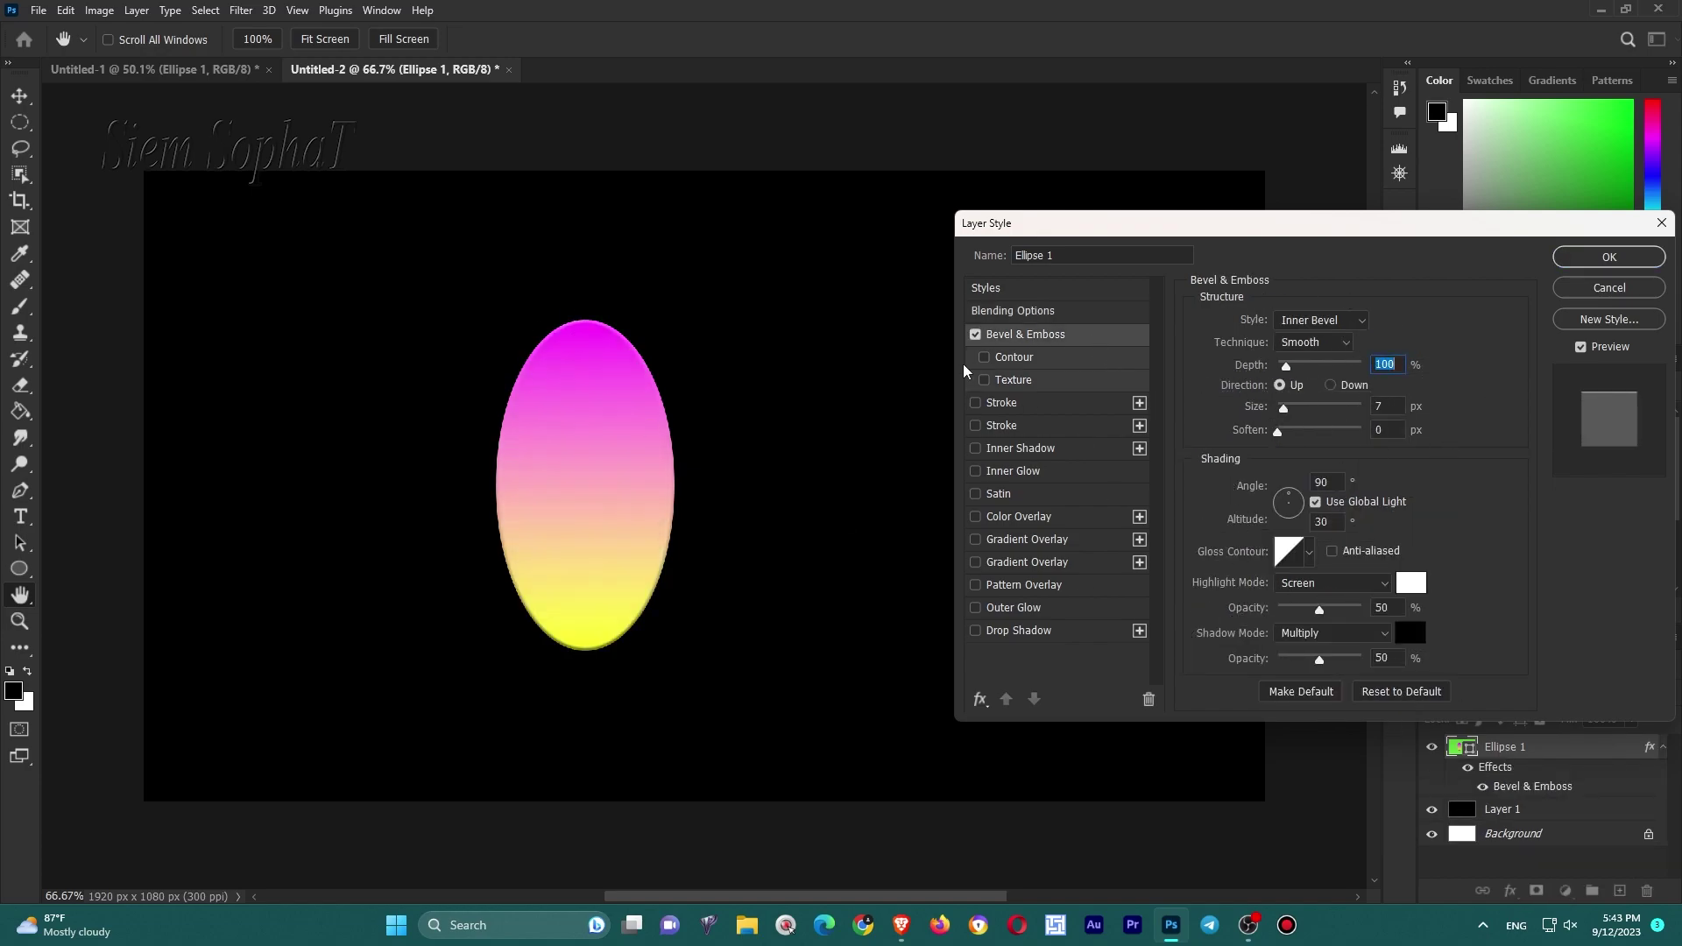
# Use the Shallow Slope - Valley gloss contour for the bevel.
pyautogui.click(1309, 554)
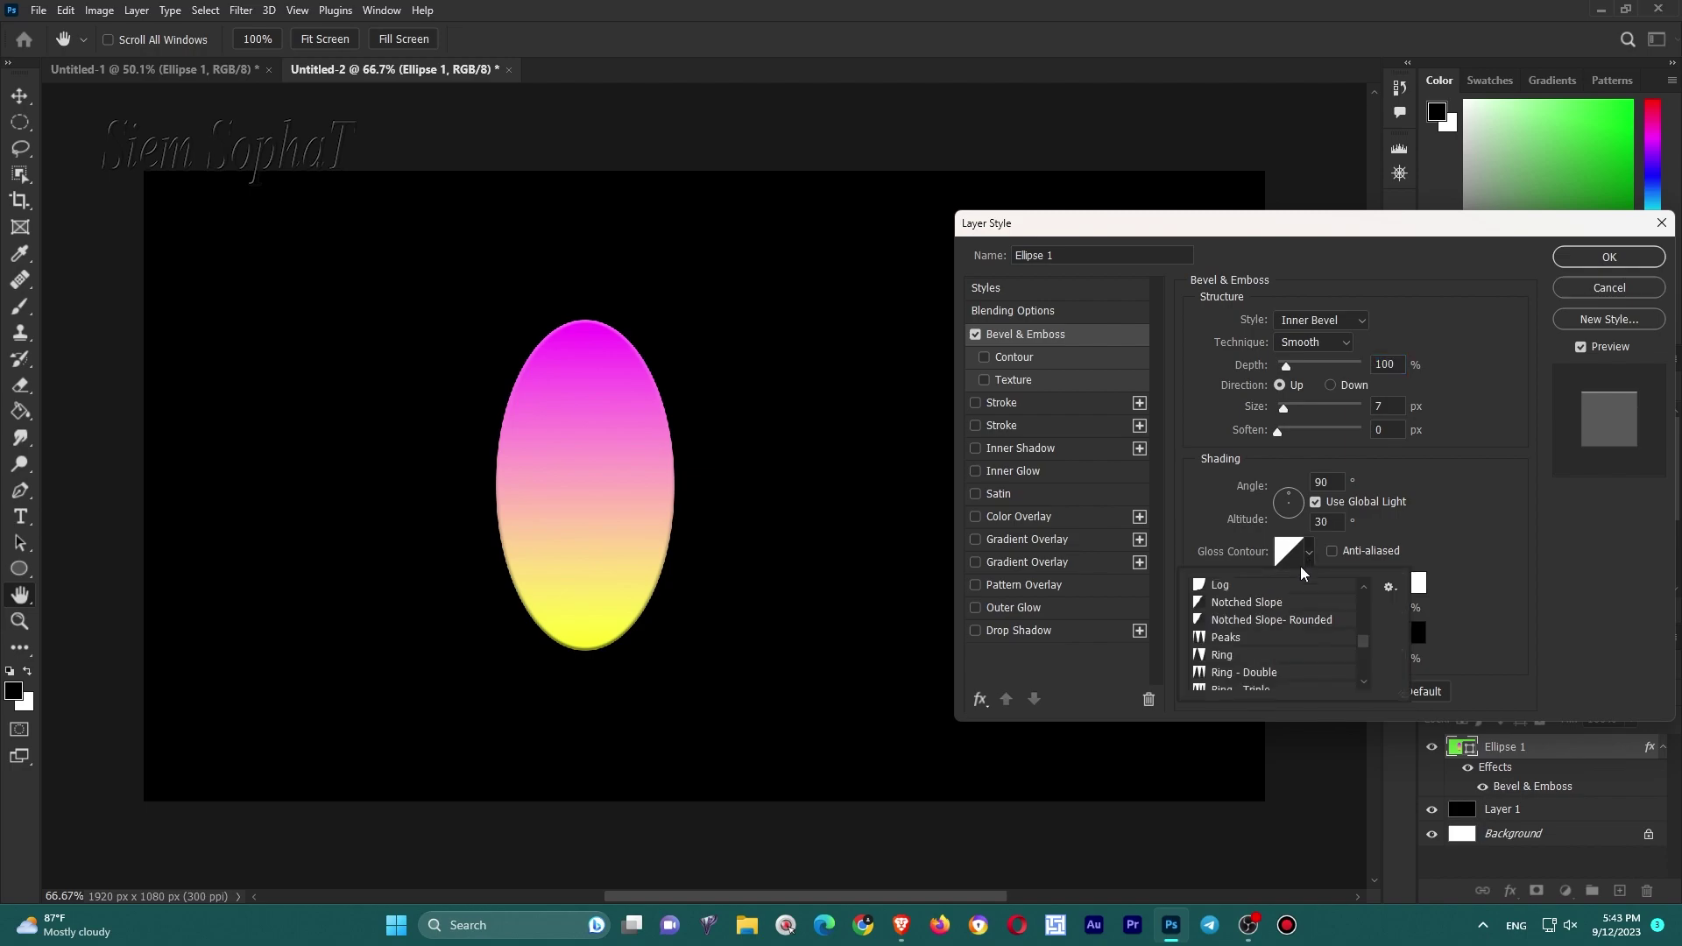
pyautogui.scroll(-4, 1248, 658)
pyautogui.scroll(-1, 1240, 659)
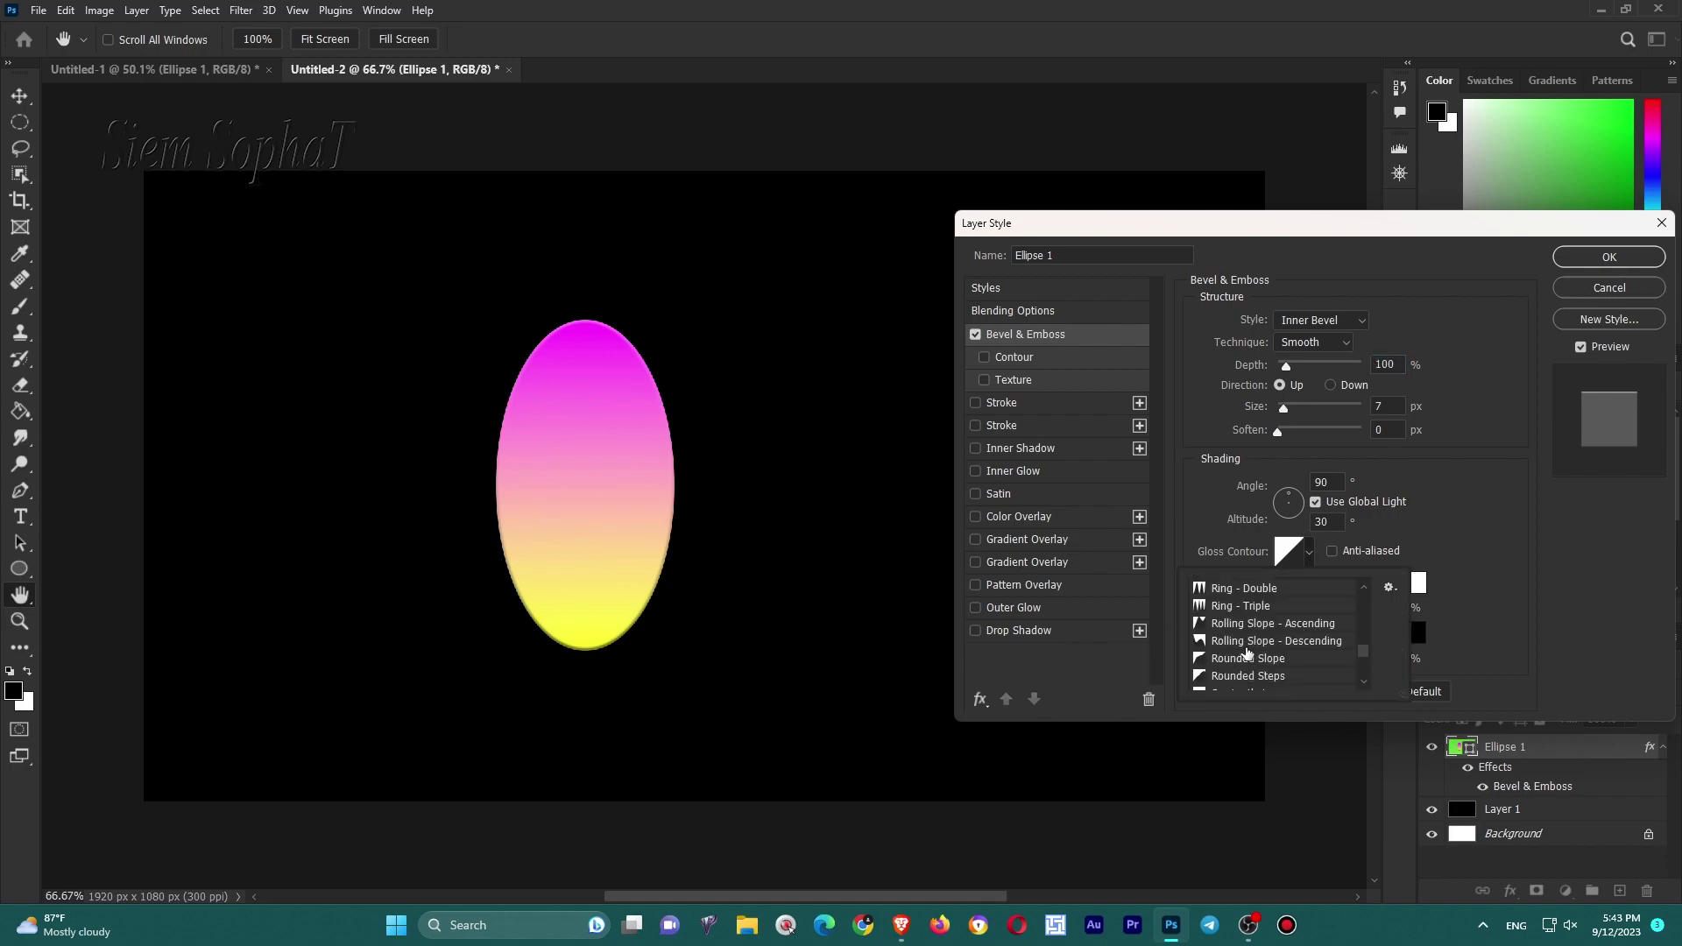
pyautogui.scroll(-2, 1261, 626)
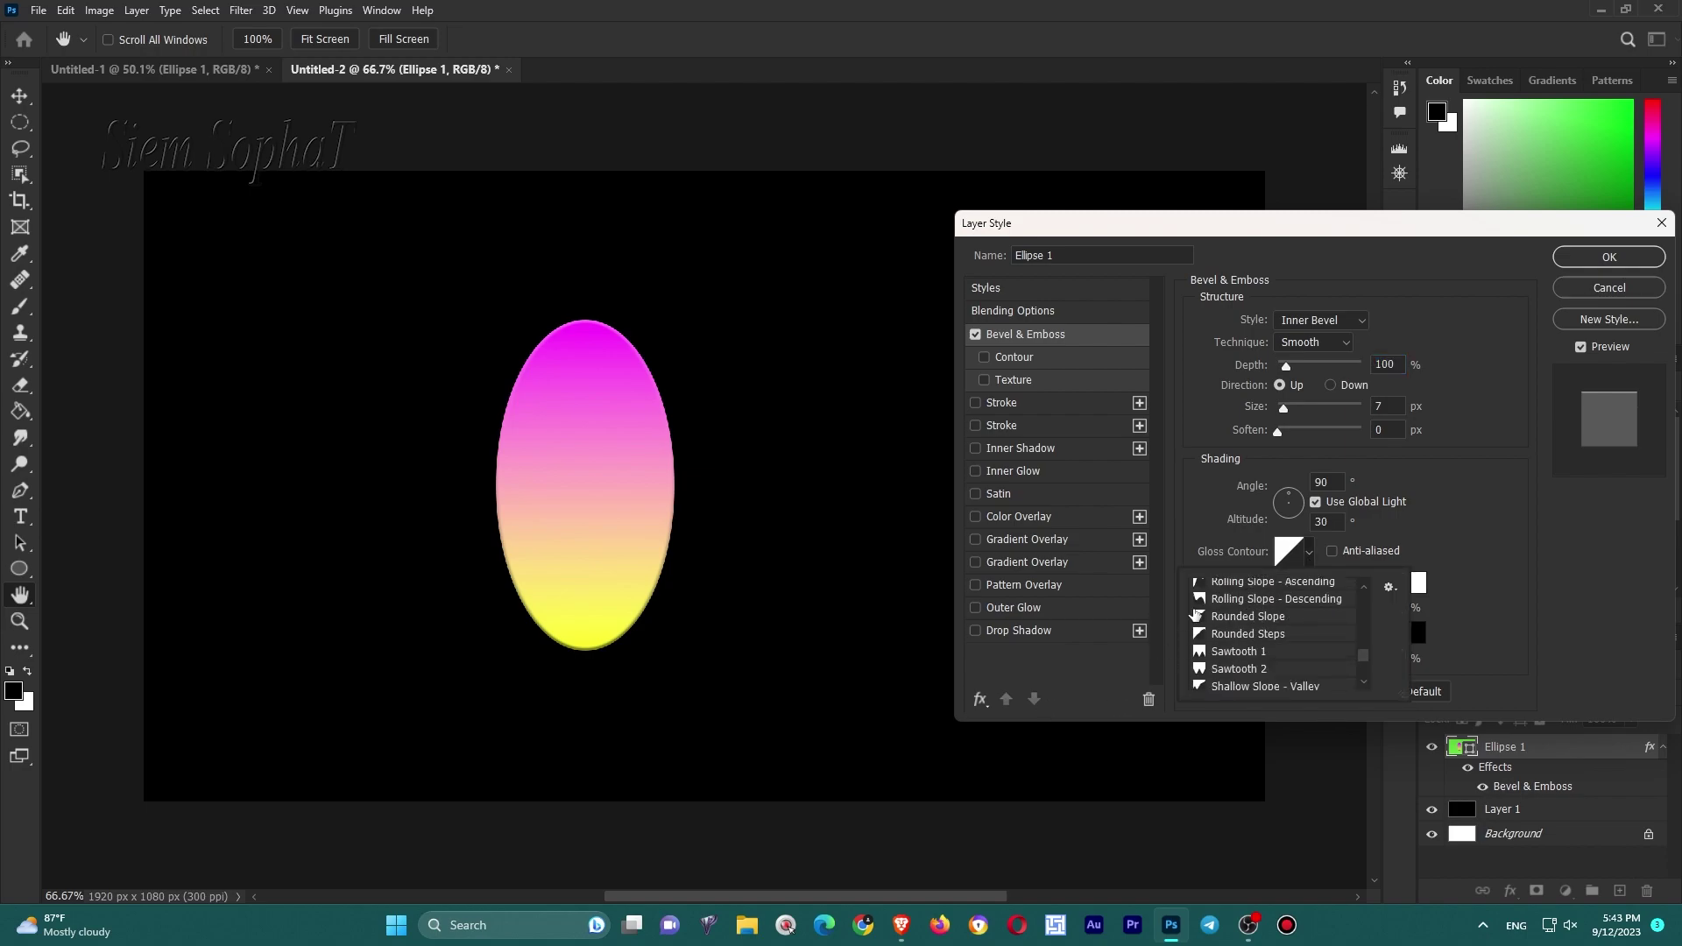
pyautogui.scroll(-2, 1198, 616)
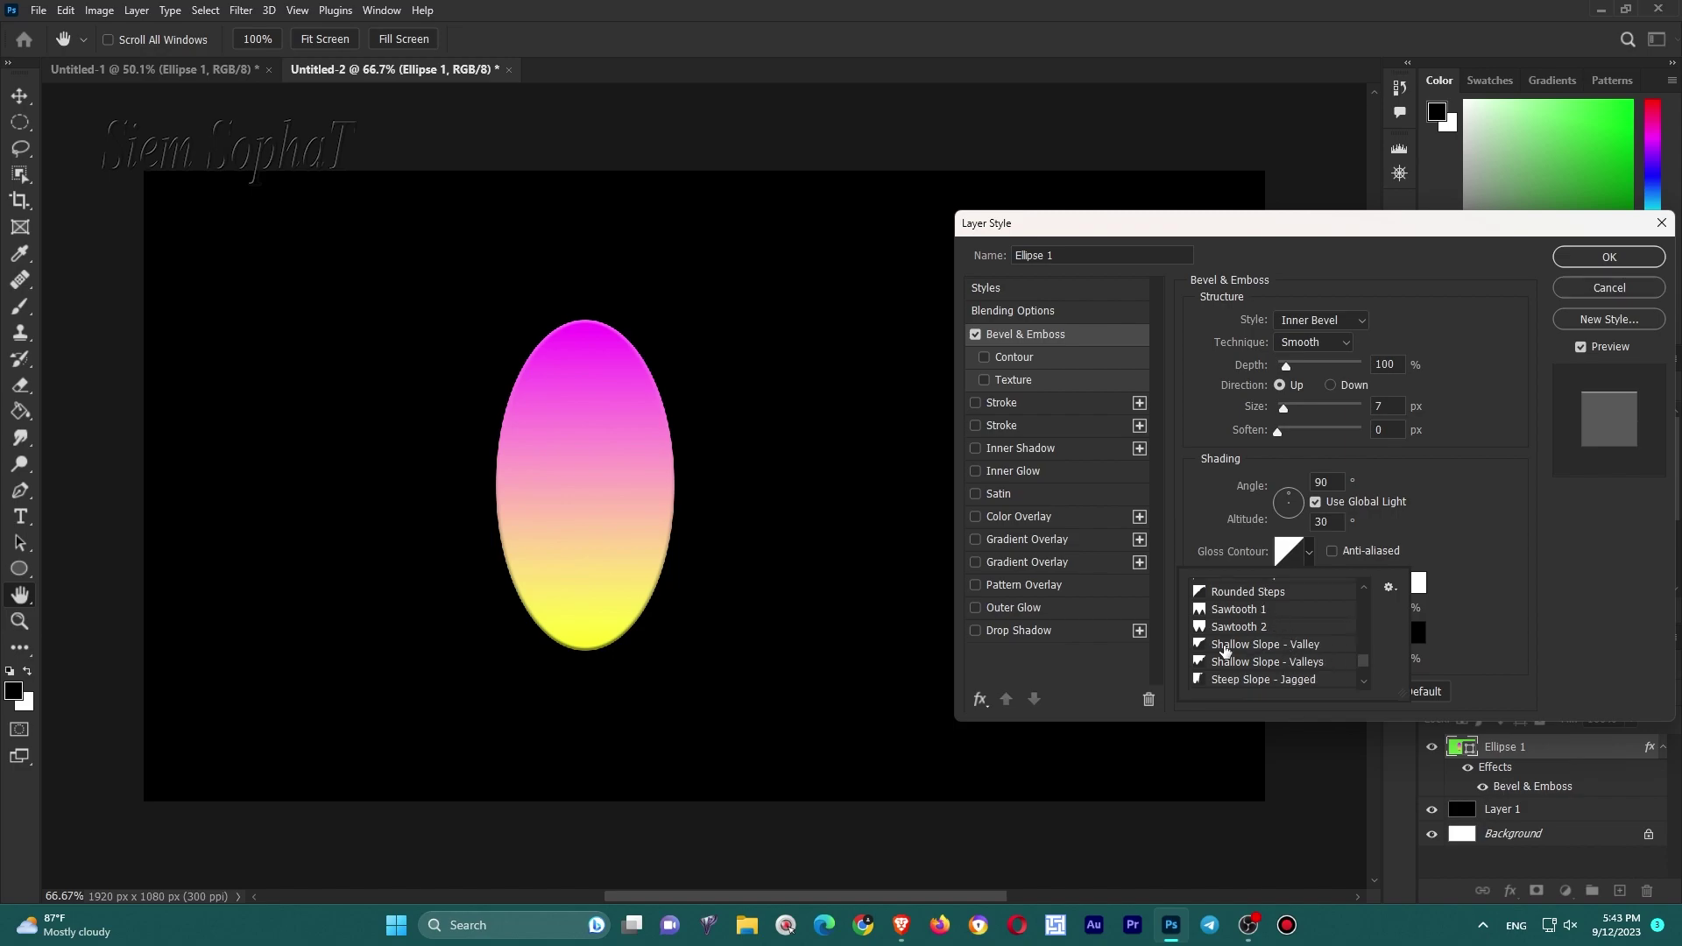
pyautogui.click(1247, 644)
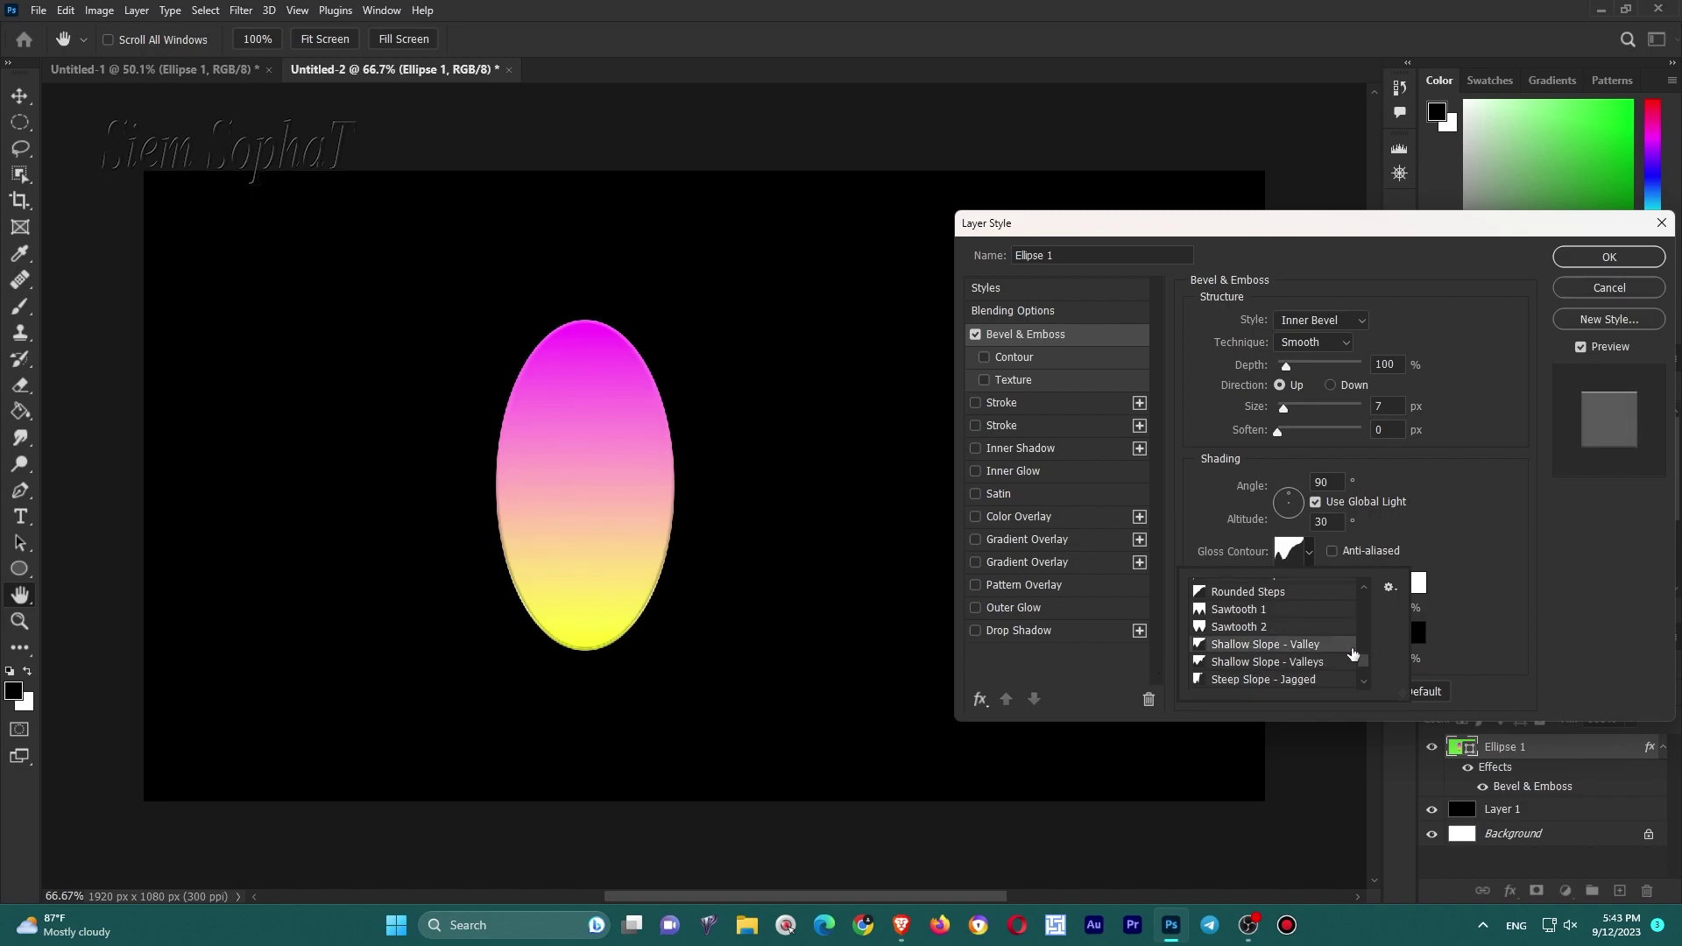
pyautogui.click(1357, 368)
# Deepen the bevel to 698% and reduce its soften.
pyautogui.moveTo(1285, 366)
pyautogui.mouseDown()
pyautogui.moveTo(1374, 371)
pyautogui.moveTo(1335, 368)
pyautogui.moveTo(1311, 411)
pyautogui.mouseUp()
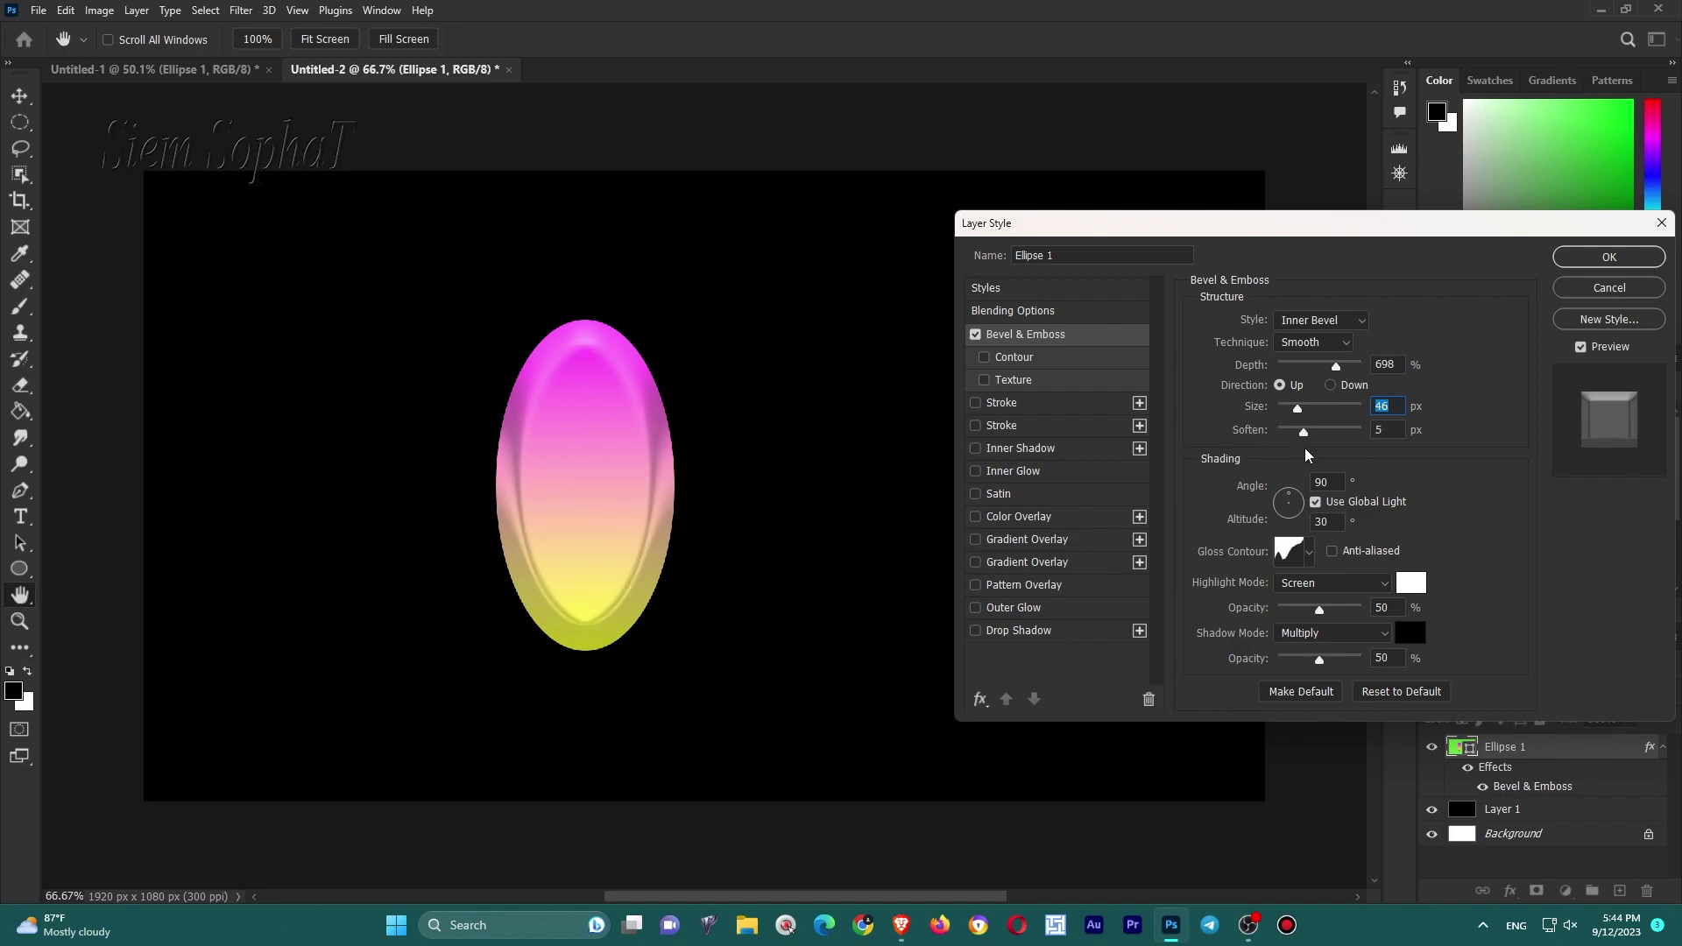
pyautogui.moveTo(1306, 454); pyautogui.dragTo(1275, 460)
pyautogui.scroll(4, 1329, 481)
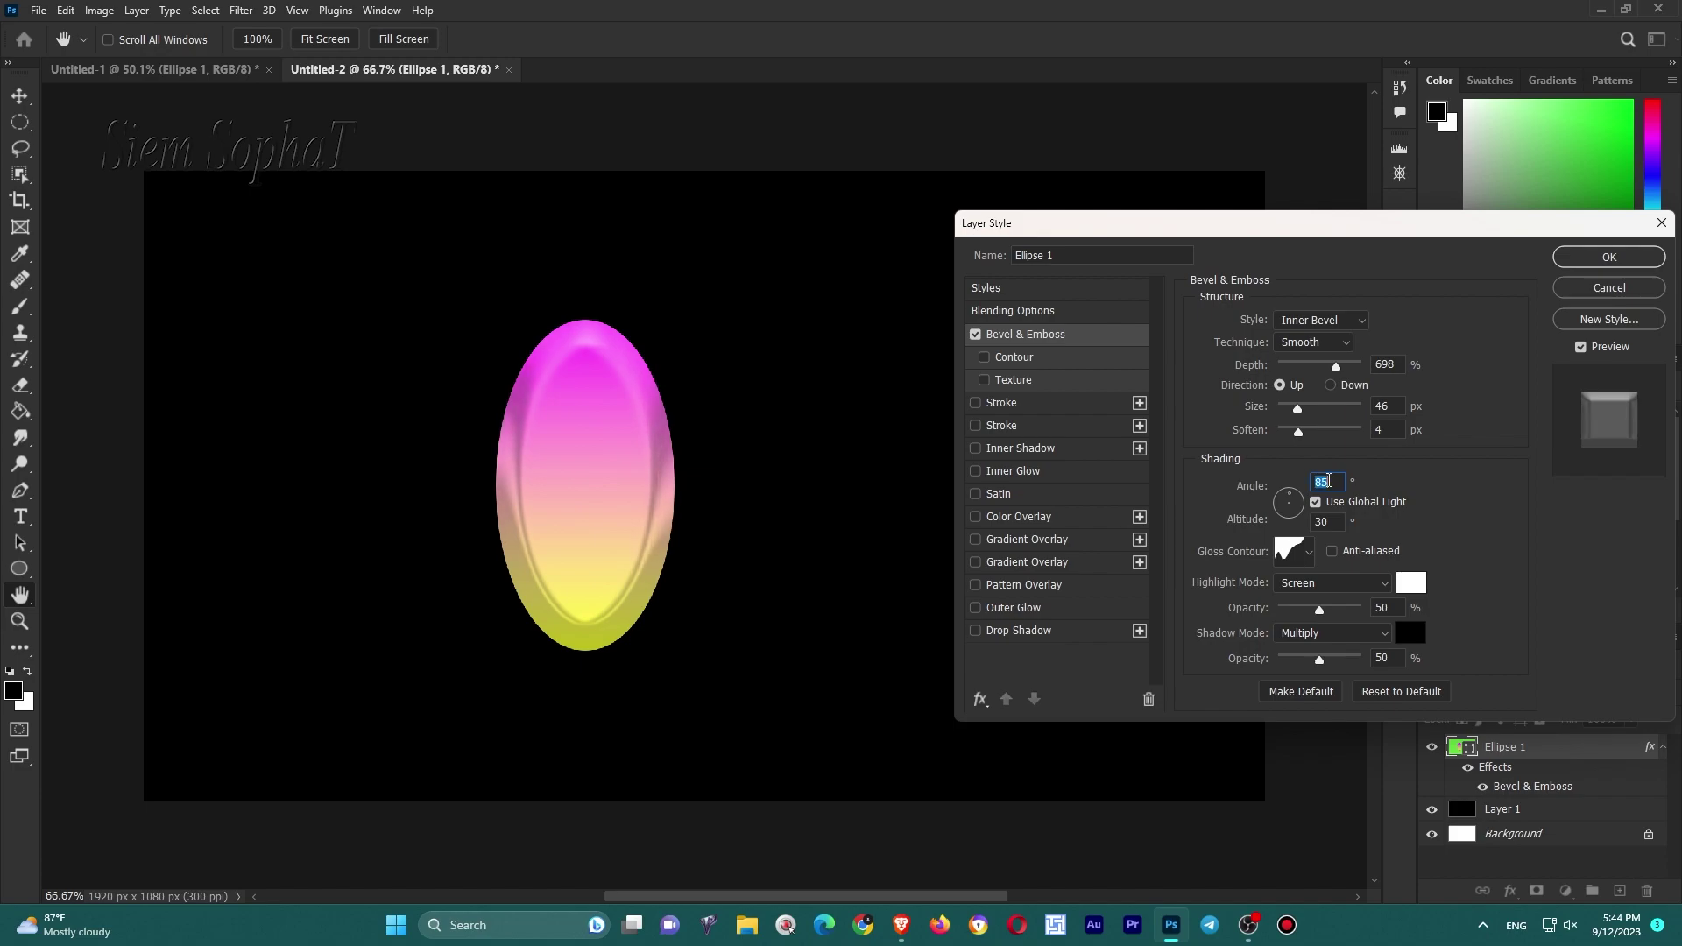
pyautogui.scroll(4, 1329, 481)
pyautogui.scroll(4, 1329, 481)
pyautogui.scroll(3, 1330, 481)
pyautogui.scroll(11, 1331, 480)
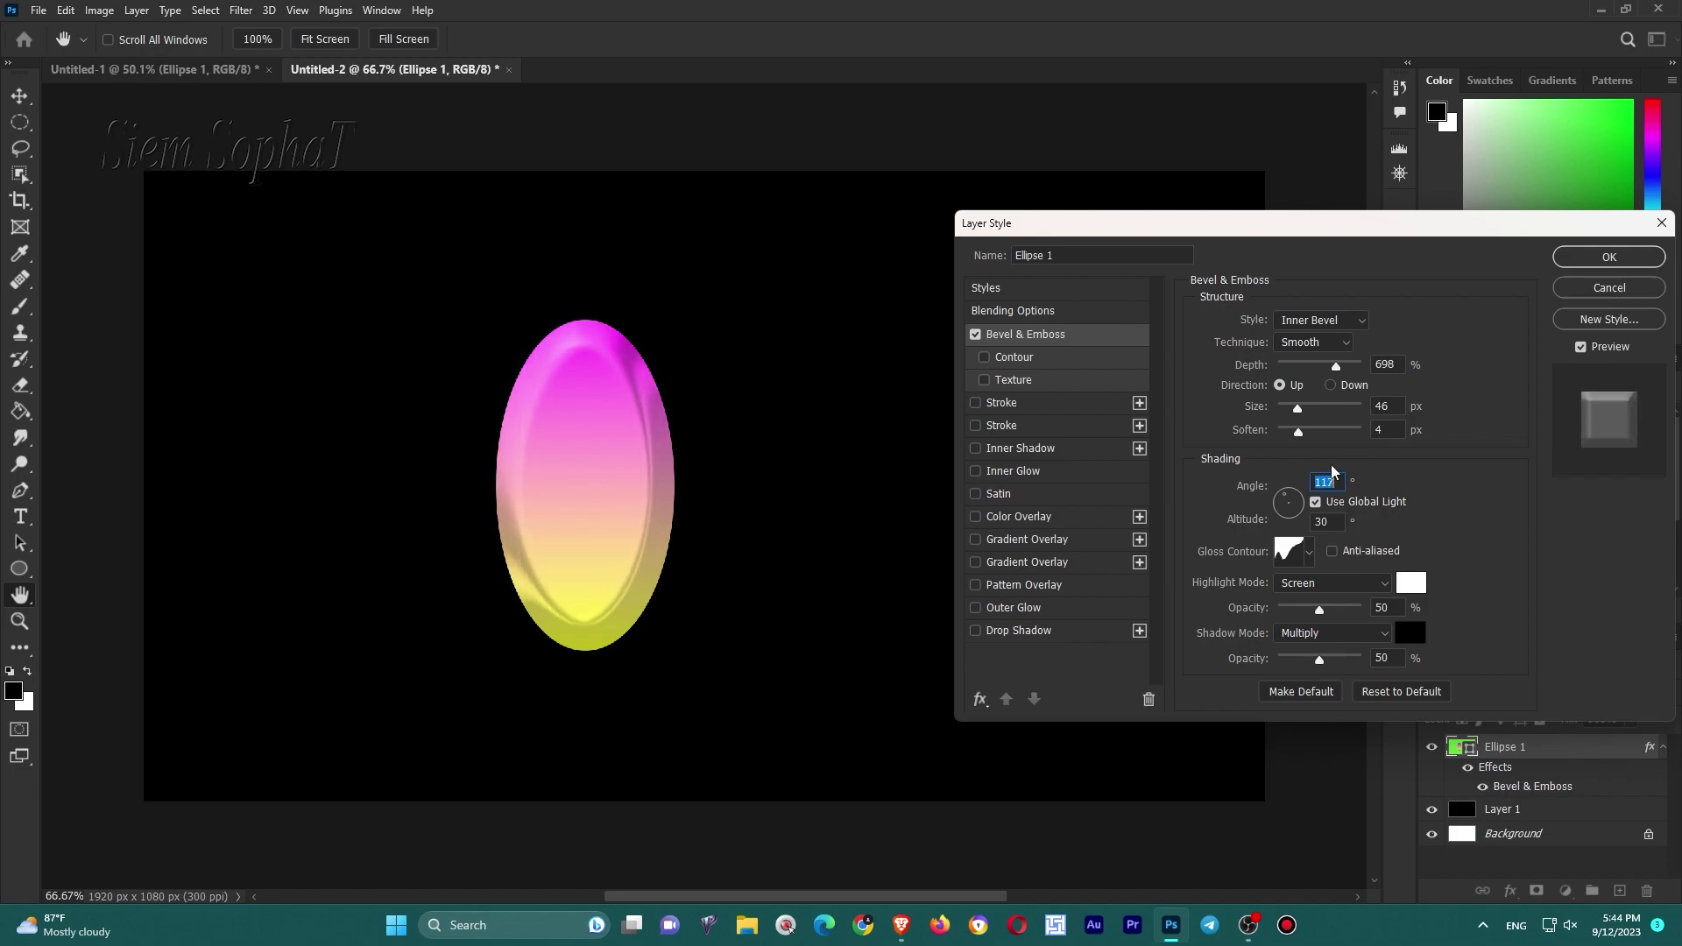
pyautogui.scroll(10, 1331, 478)
pyautogui.scroll(8, 1324, 482)
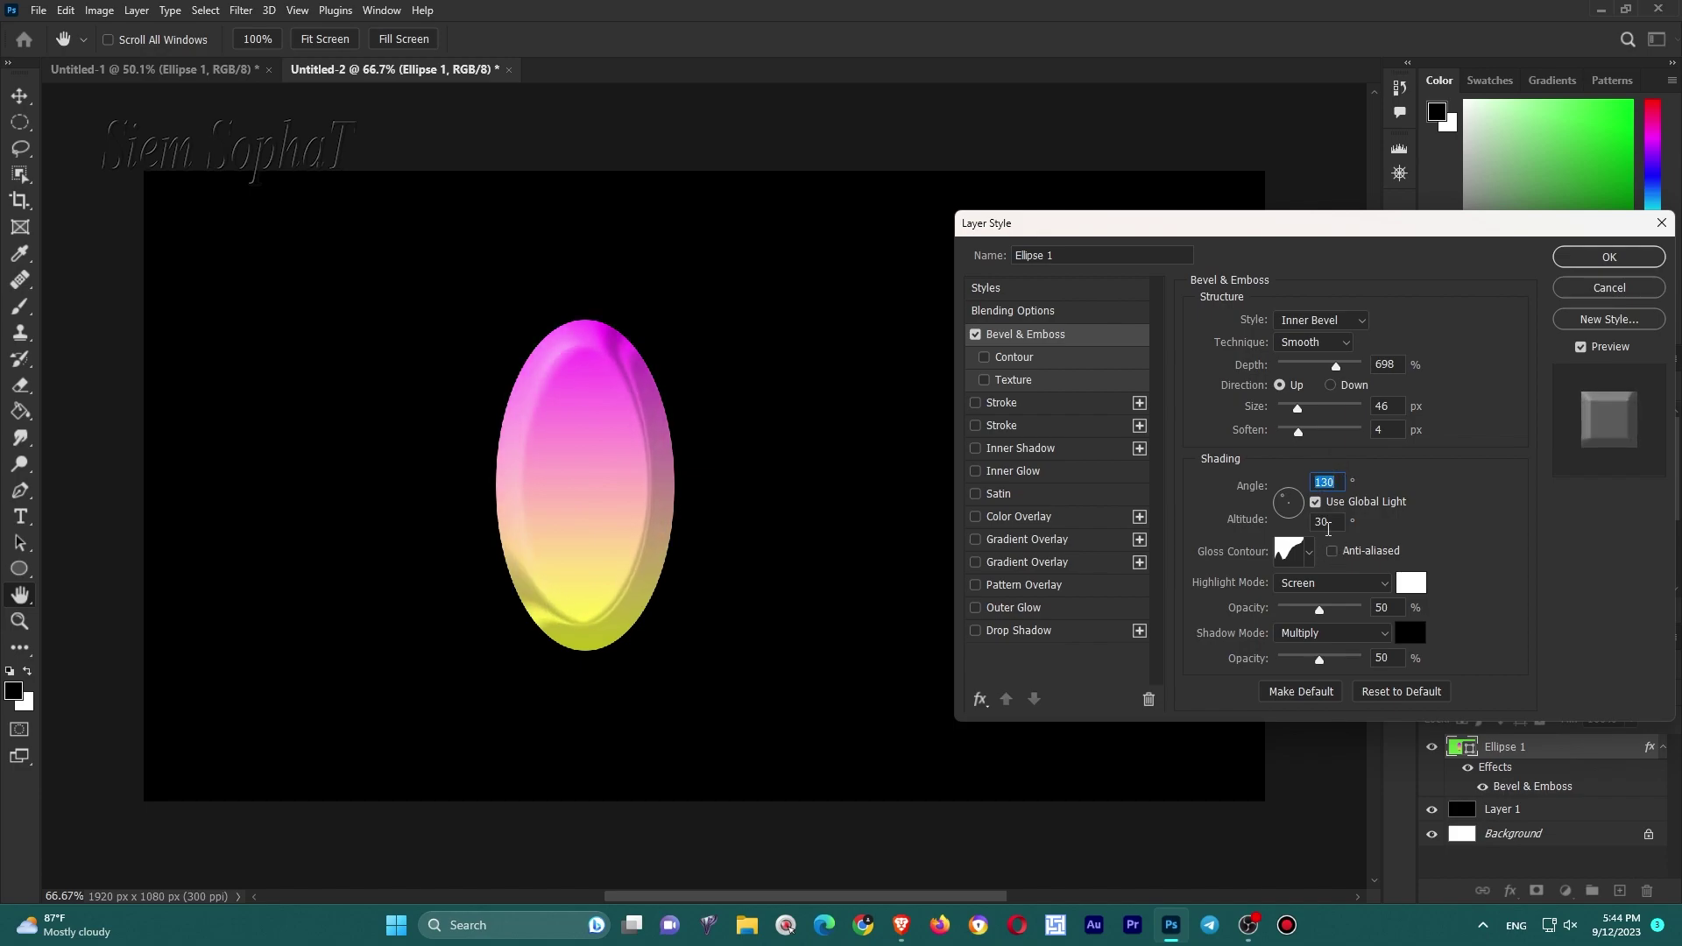
# Set the bevel altitude to 52° and enable Contour.
pyautogui.click(1337, 521)
pyautogui.press('BackSpace')
pyautogui.press('BackSpace')
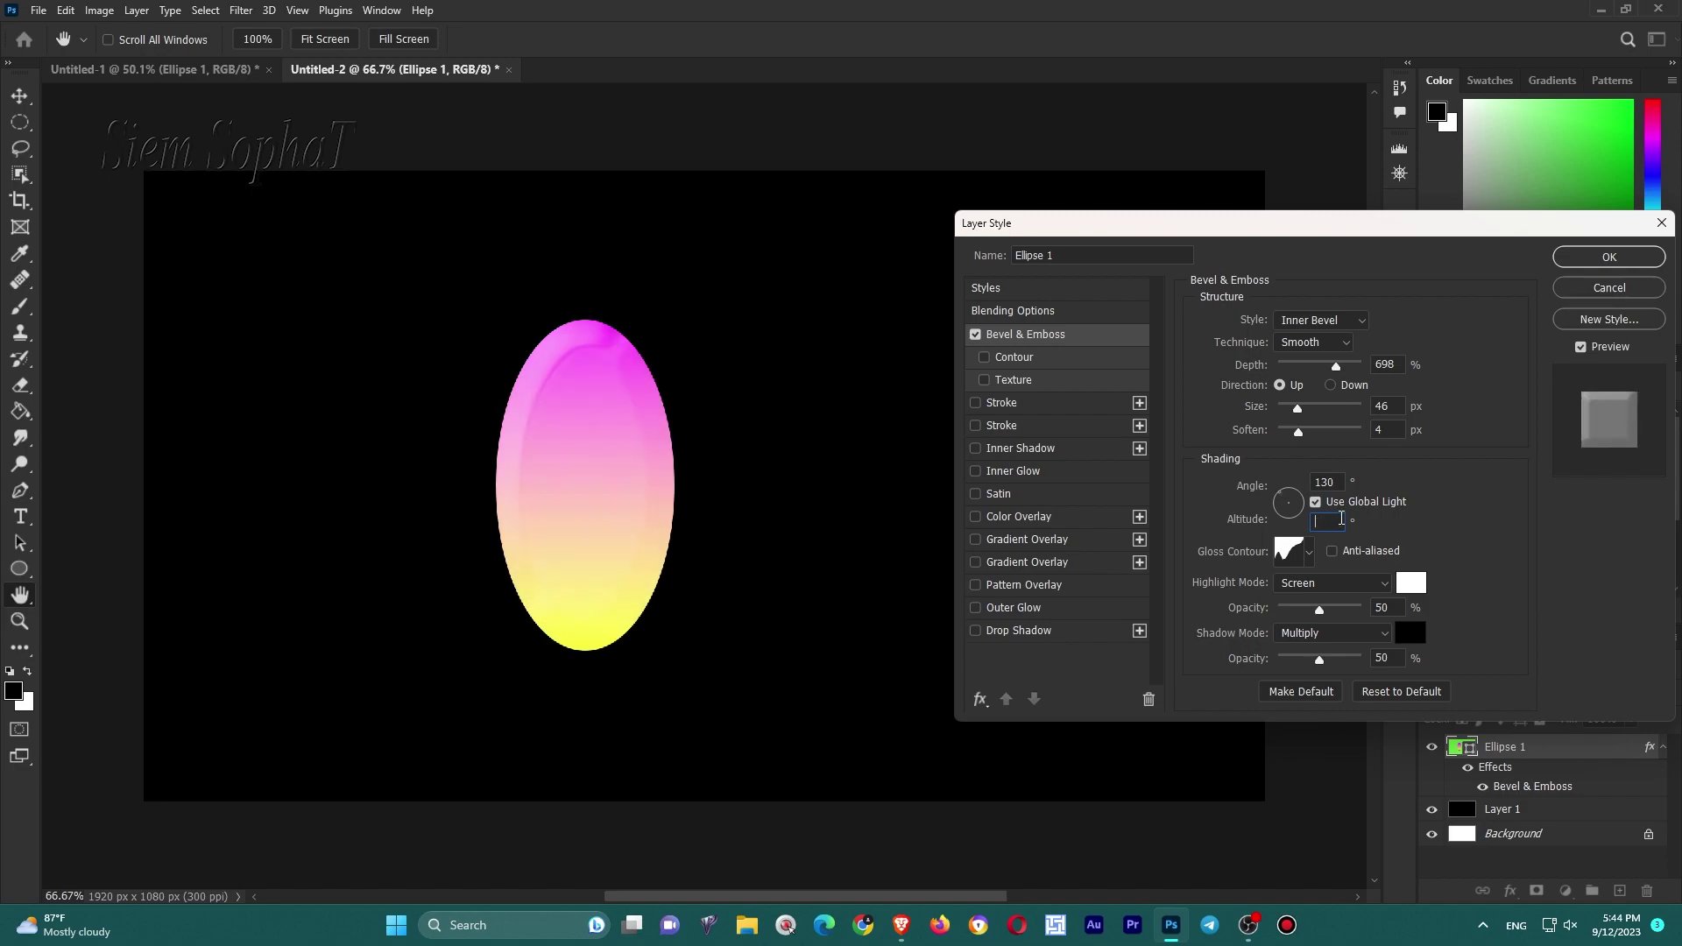
pyautogui.write('52')
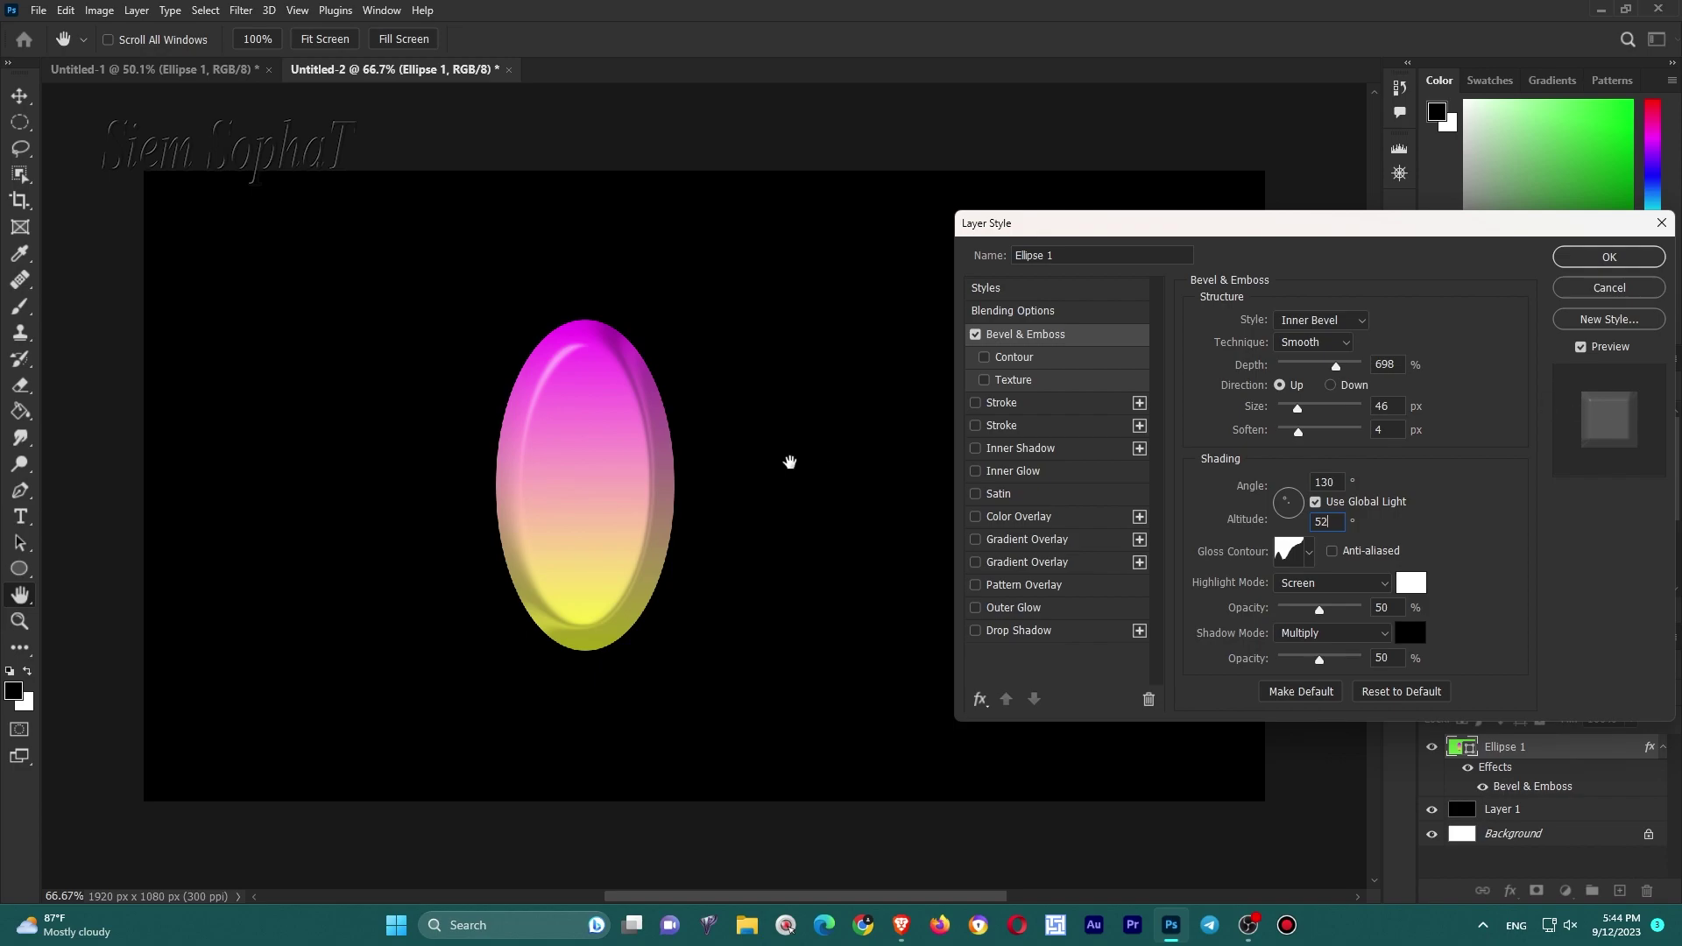
pyautogui.click(1063, 359)
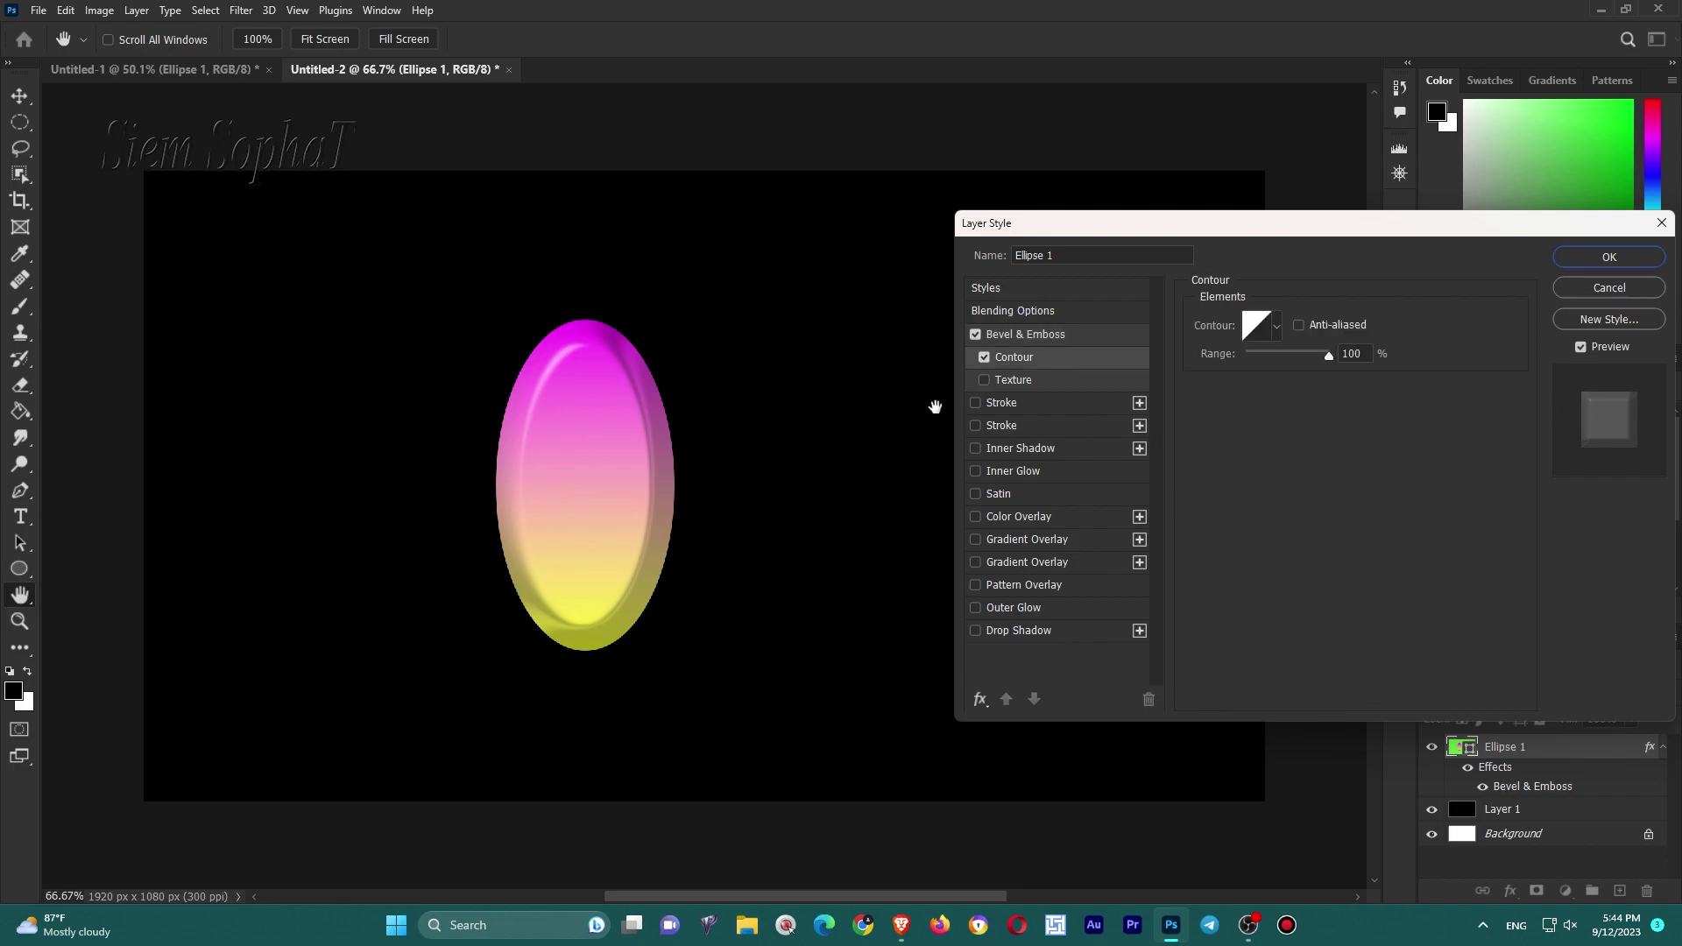
# Give the bevel contour the Ring - Double shape at 57% range.
pyautogui.click(1275, 325)
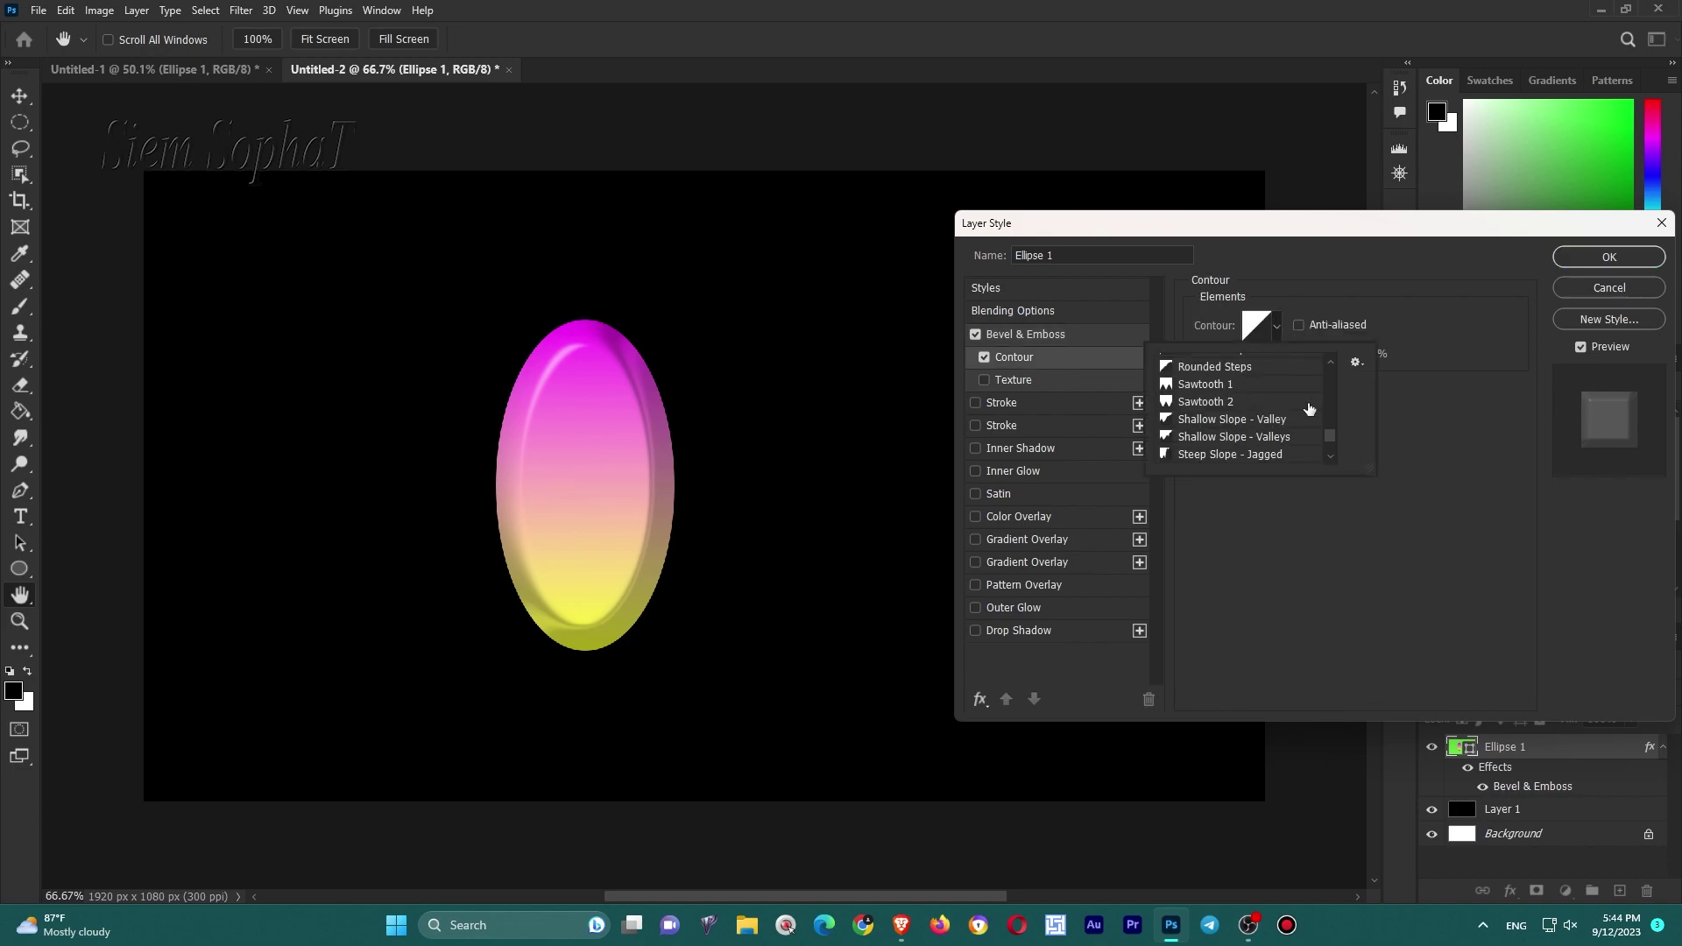
pyautogui.scroll(-3, 1220, 431)
pyautogui.scroll(-2, 1220, 431)
pyautogui.scroll(3, 1279, 434)
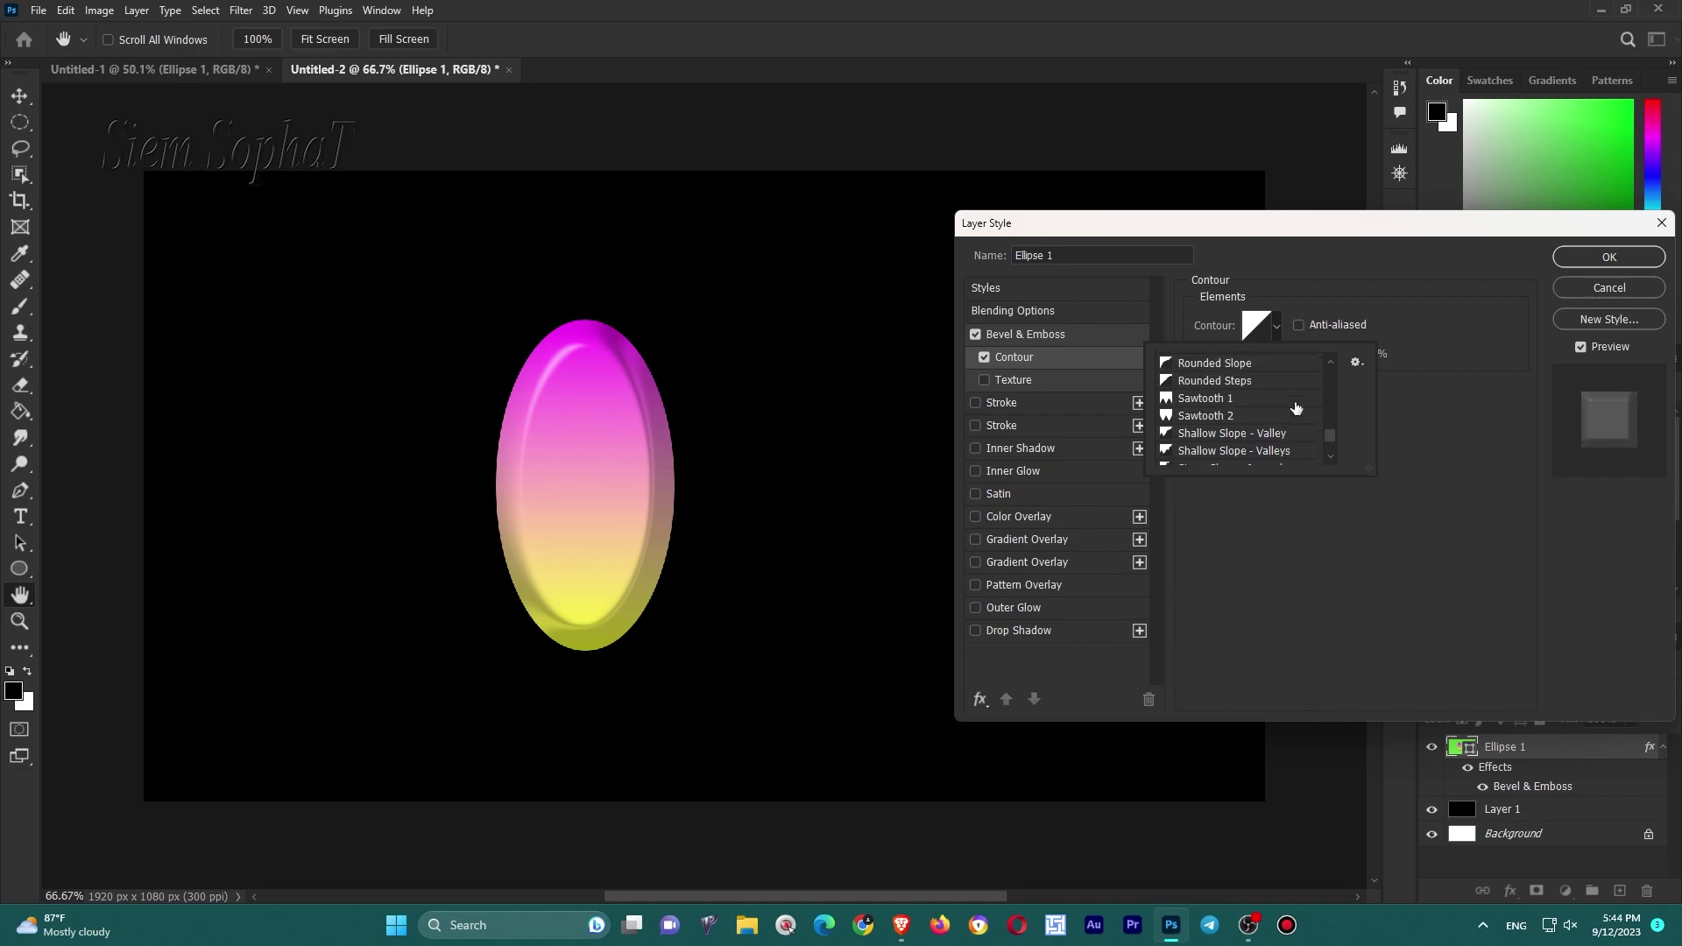
pyautogui.scroll(2, 1285, 419)
pyautogui.scroll(2, 1275, 429)
pyautogui.click(1215, 448)
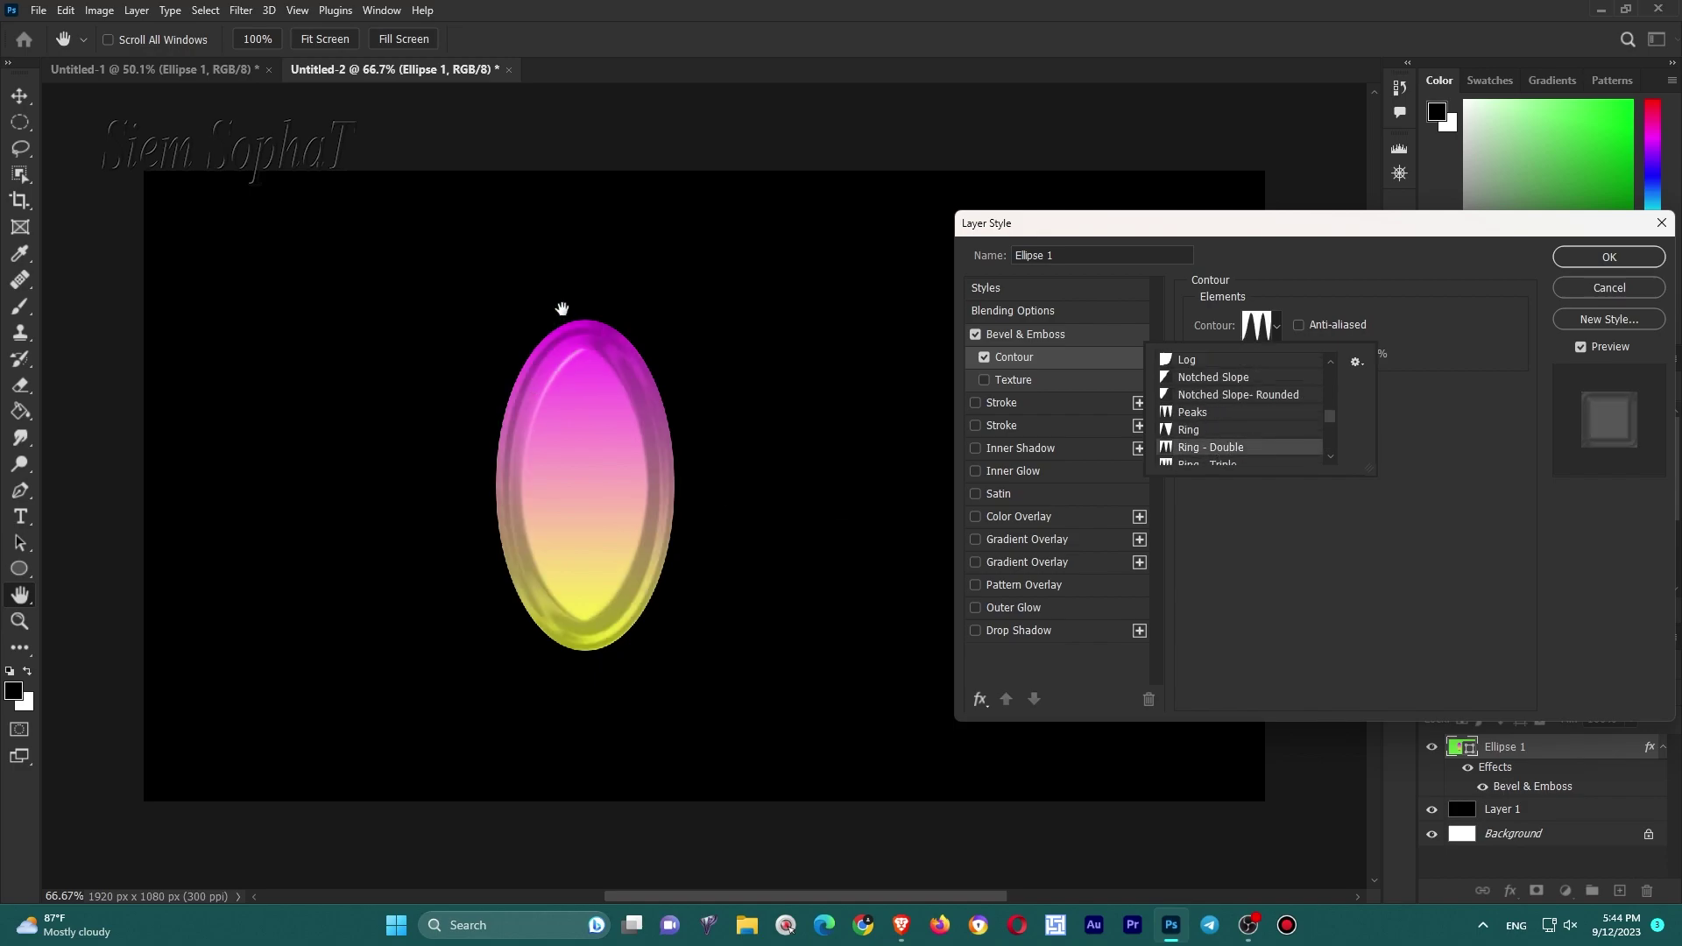
pyautogui.click(1312, 346)
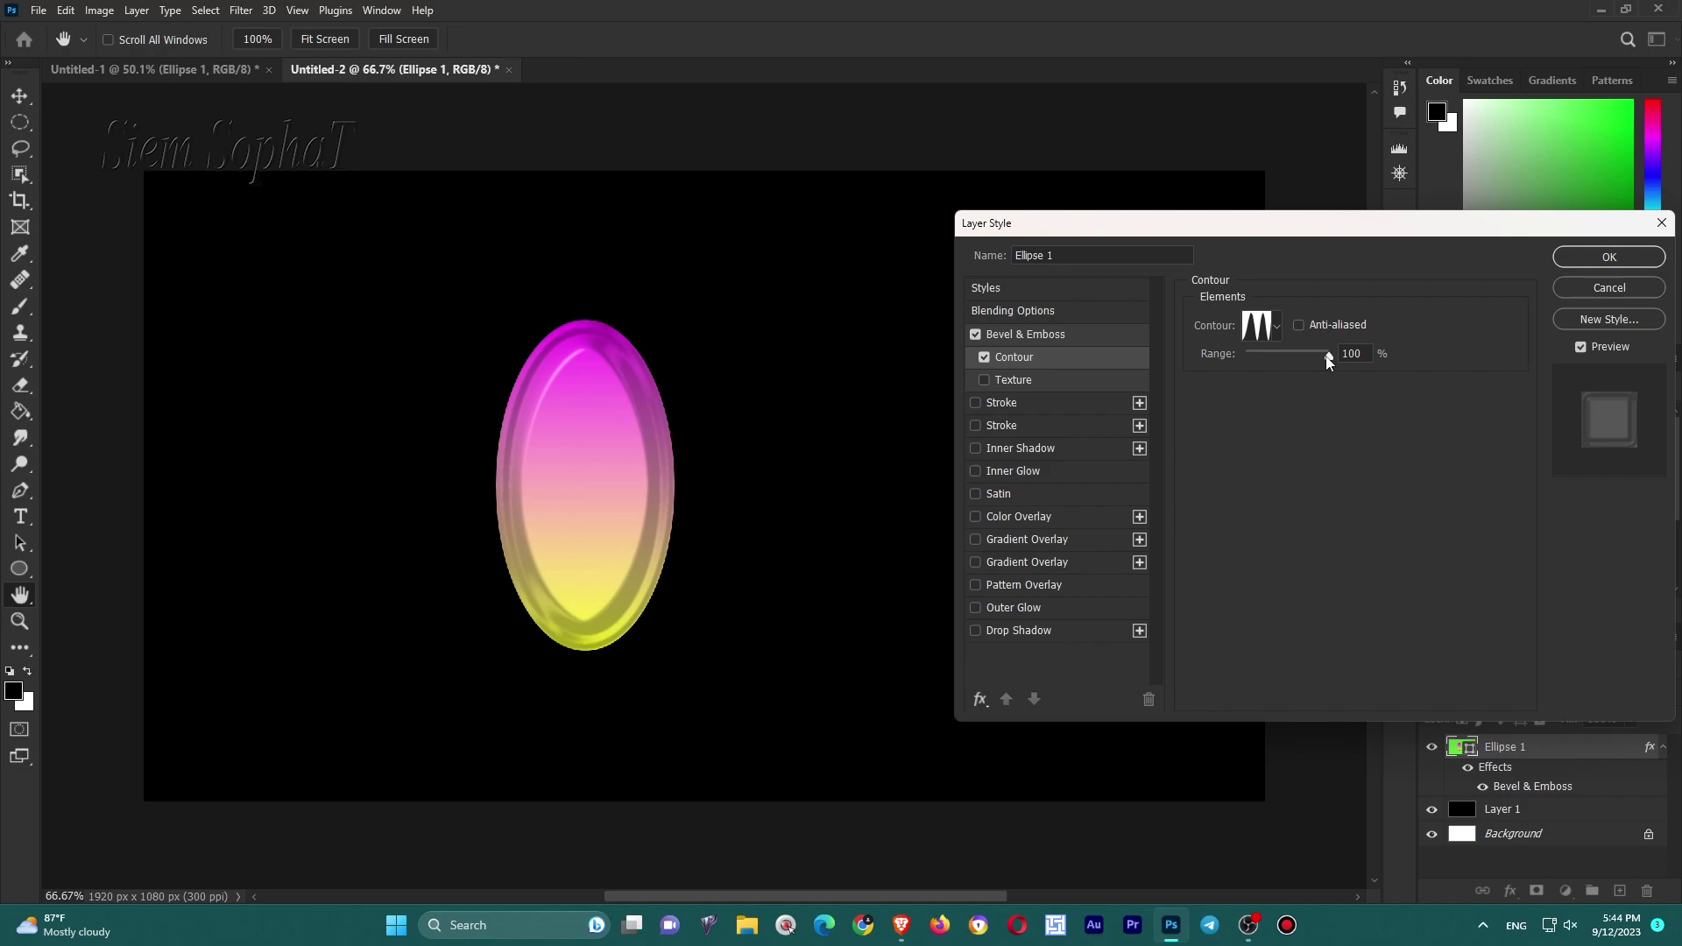
pyautogui.moveTo(1329, 355); pyautogui.dragTo(1294, 355)
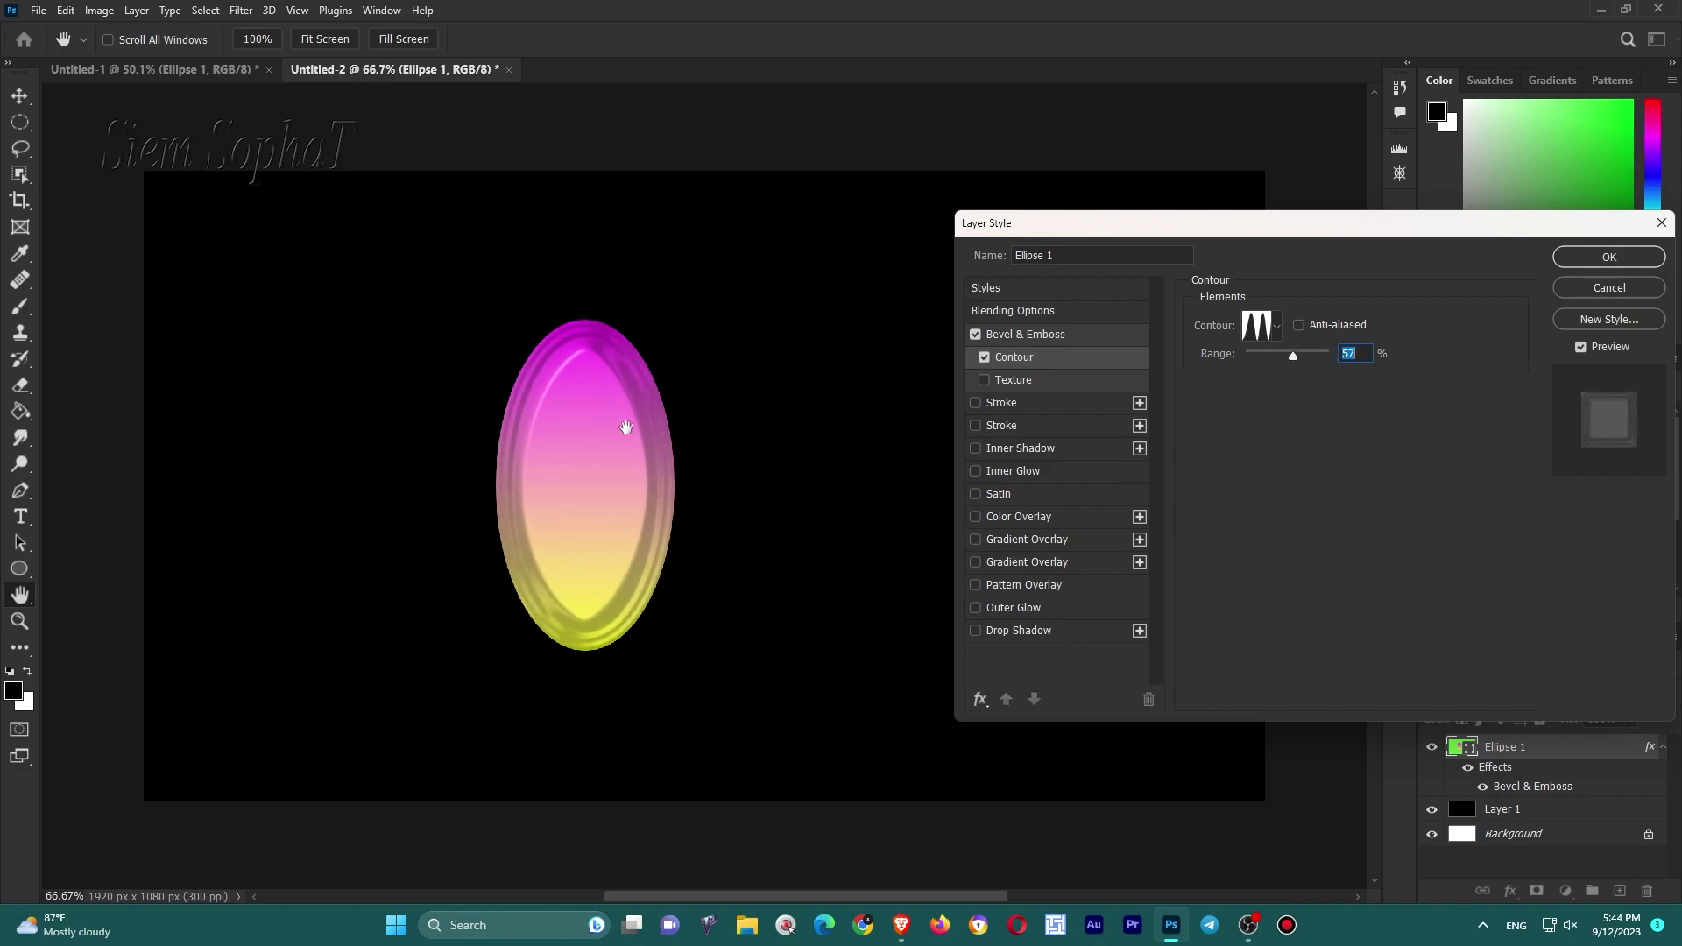
pyautogui.click(1054, 335)
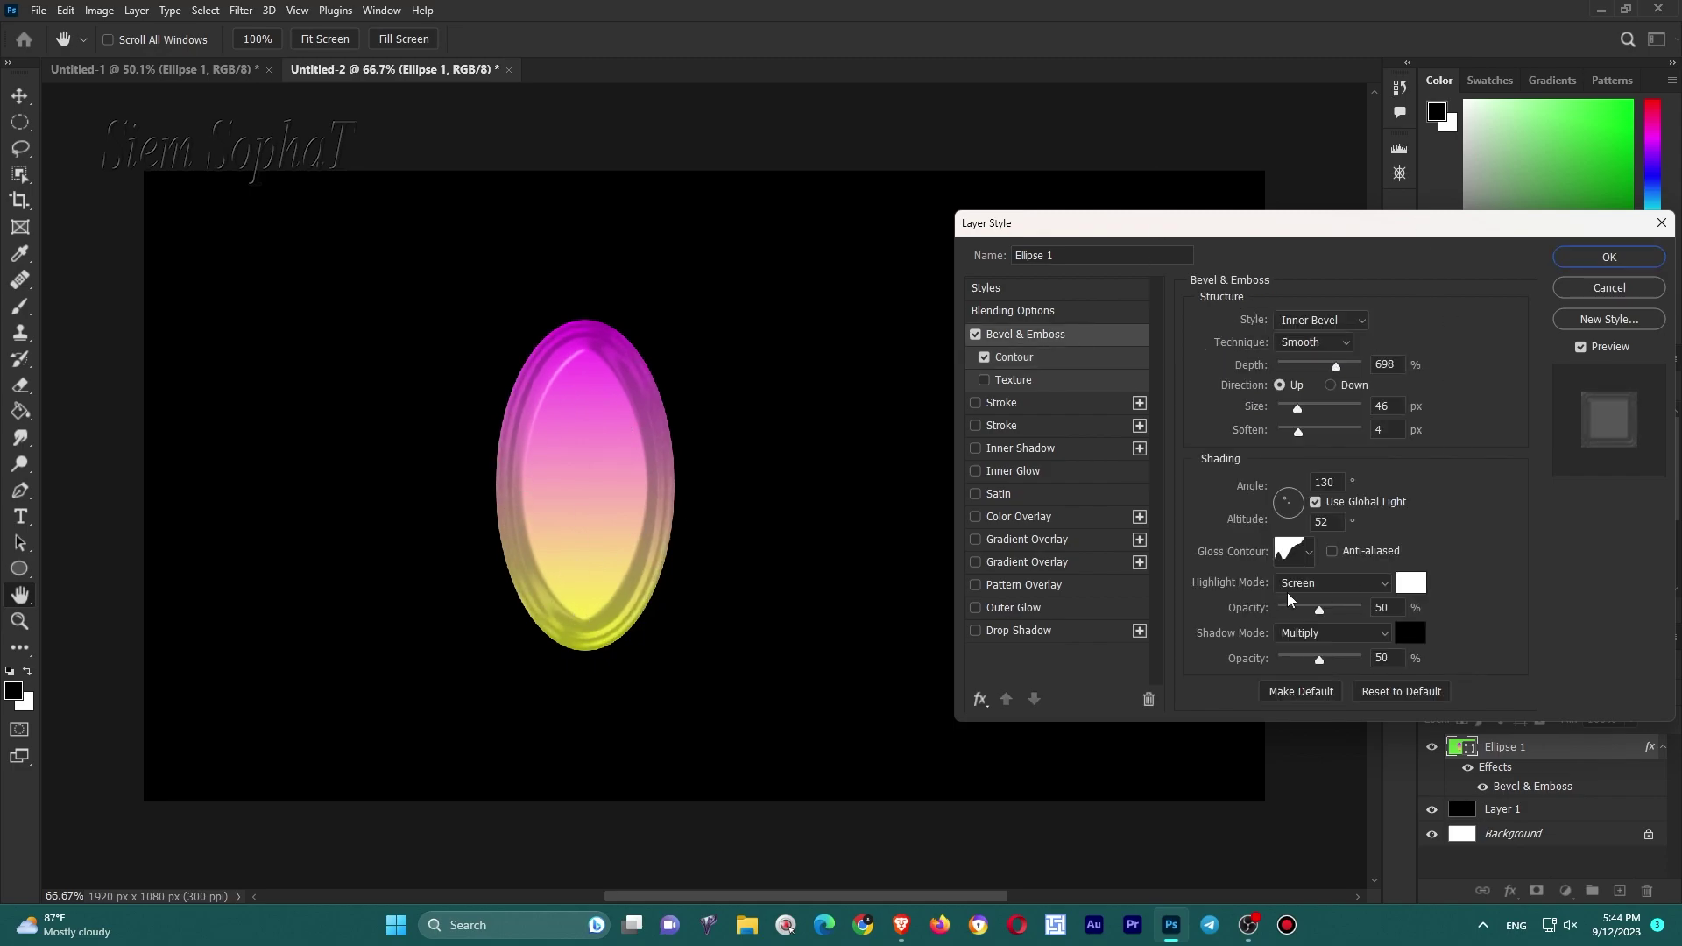
# Set highlight opacity 89%, turn off Use Global Light, soften 3 px, size 29 px.
pyautogui.moveTo(1318, 609)
pyautogui.mouseDown()
pyautogui.moveTo(1351, 609)
pyautogui.moveTo(1293, 662)
pyautogui.mouseUp()
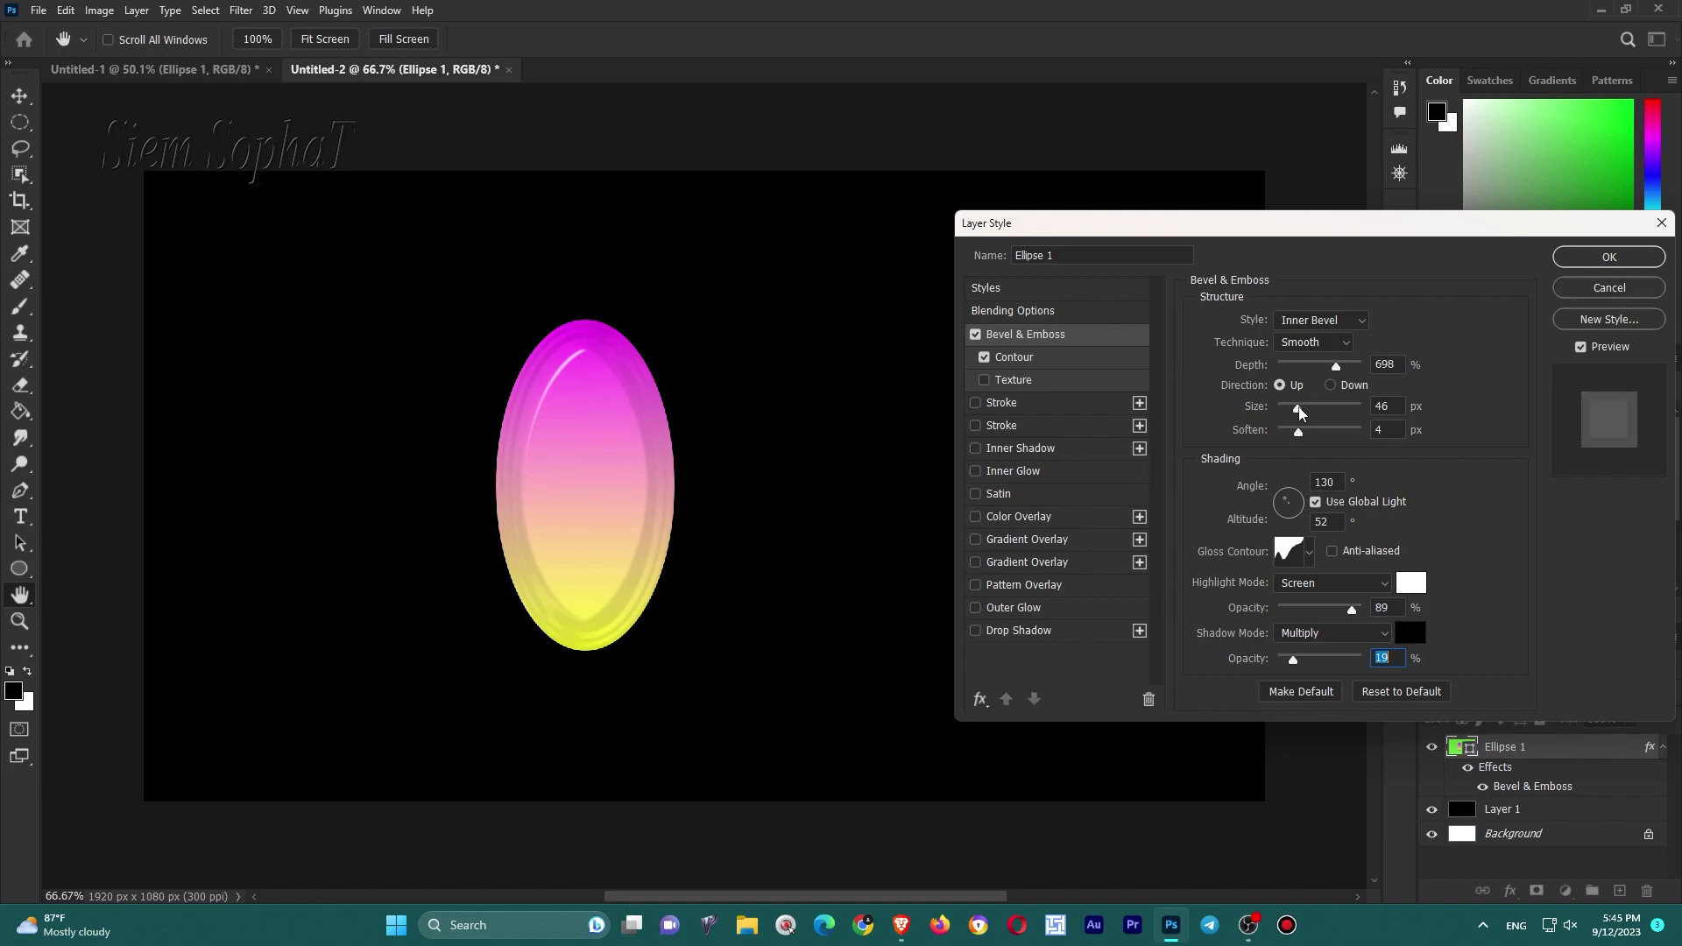
pyautogui.moveTo(1300, 414); pyautogui.dragTo(1303, 412)
pyautogui.click(1328, 506)
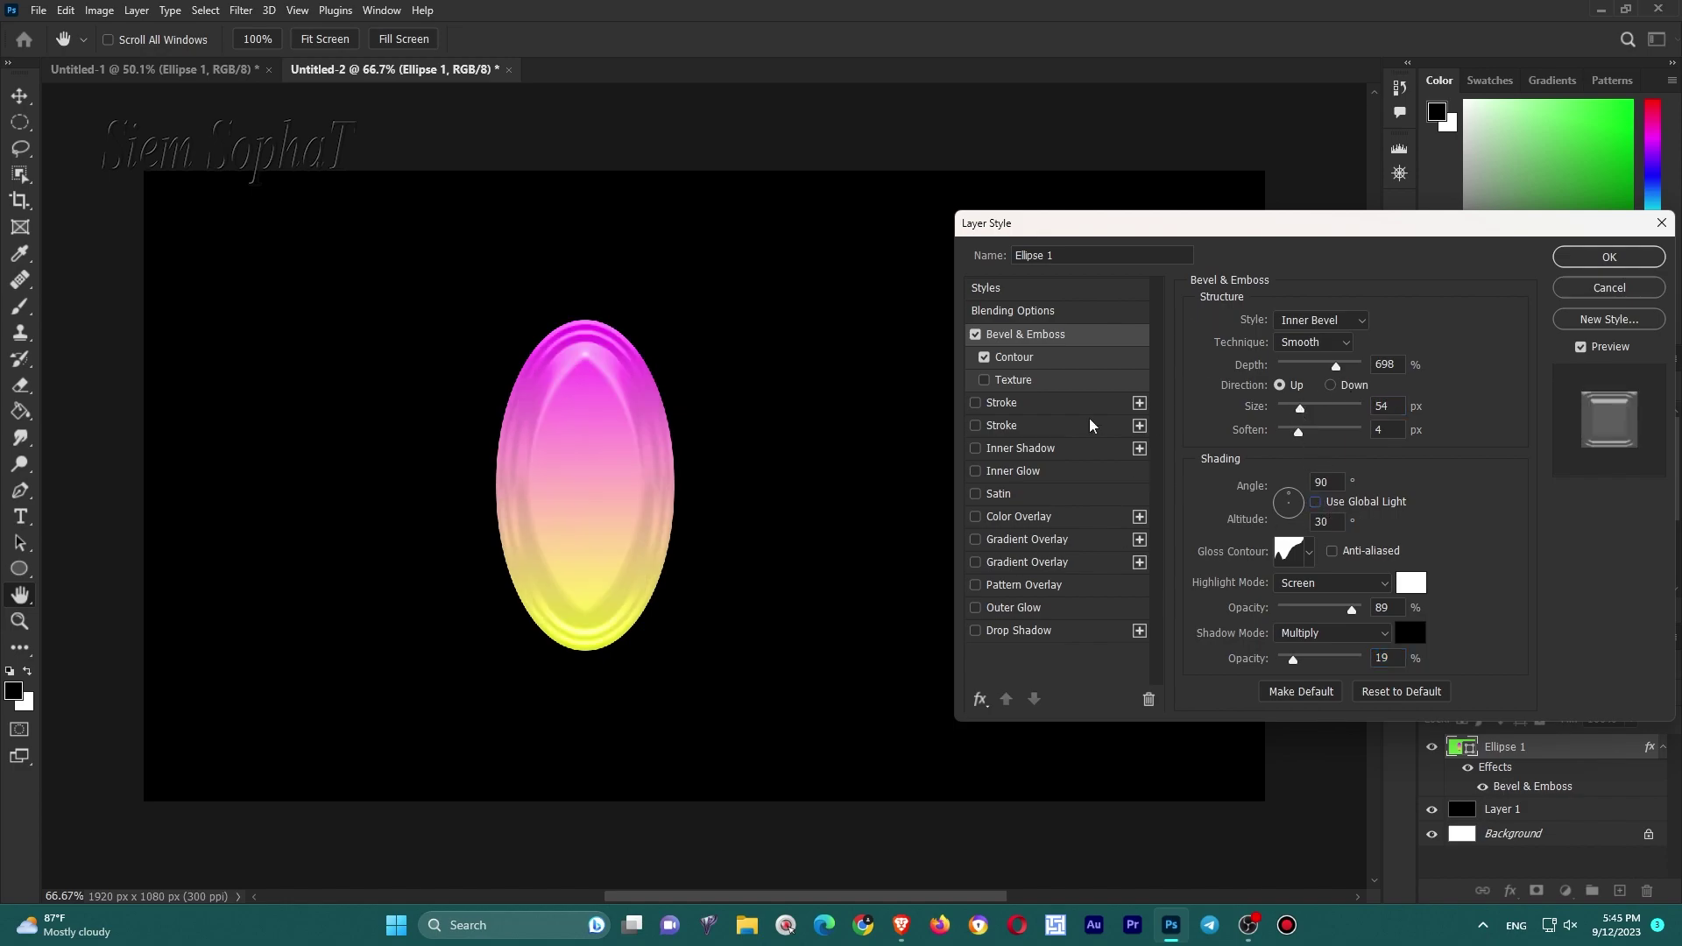
pyautogui.moveTo(1298, 432); pyautogui.dragTo(1291, 433)
pyautogui.moveTo(1332, 367)
pyautogui.mouseDown()
pyautogui.moveTo(1288, 395)
pyautogui.moveTo(1289, 499)
pyautogui.mouseUp()
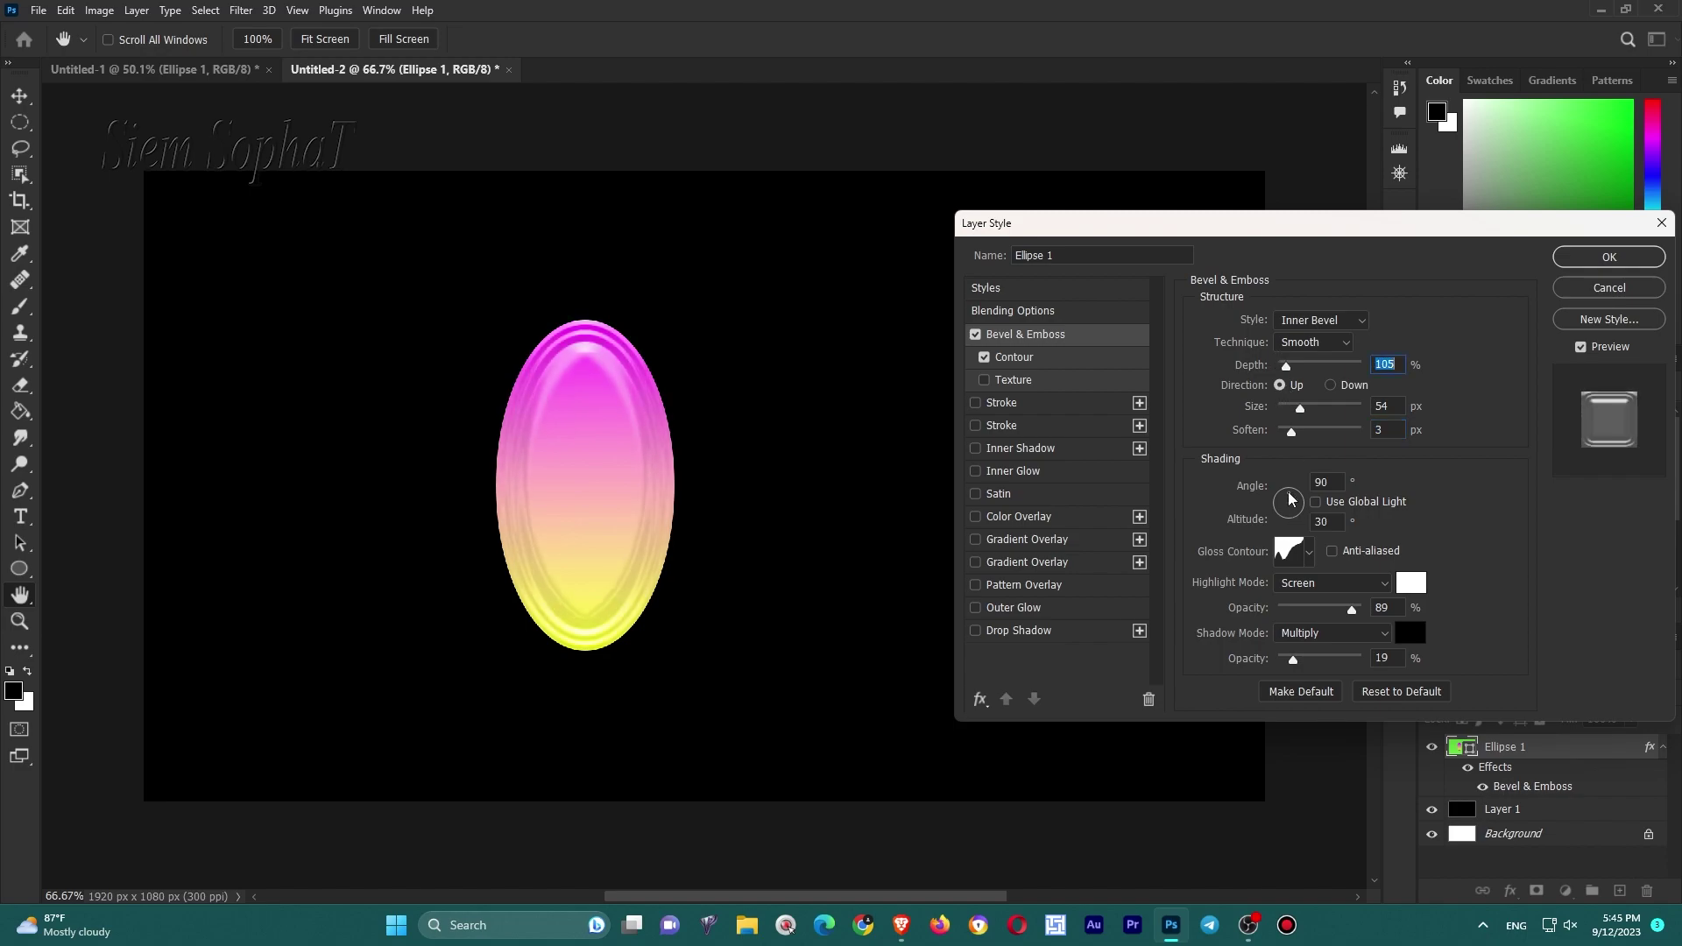
pyautogui.moveTo(1299, 413); pyautogui.dragTo(1294, 422)
# Lower the bevel contour range to about 50%.
pyautogui.scroll(-5, 1335, 481)
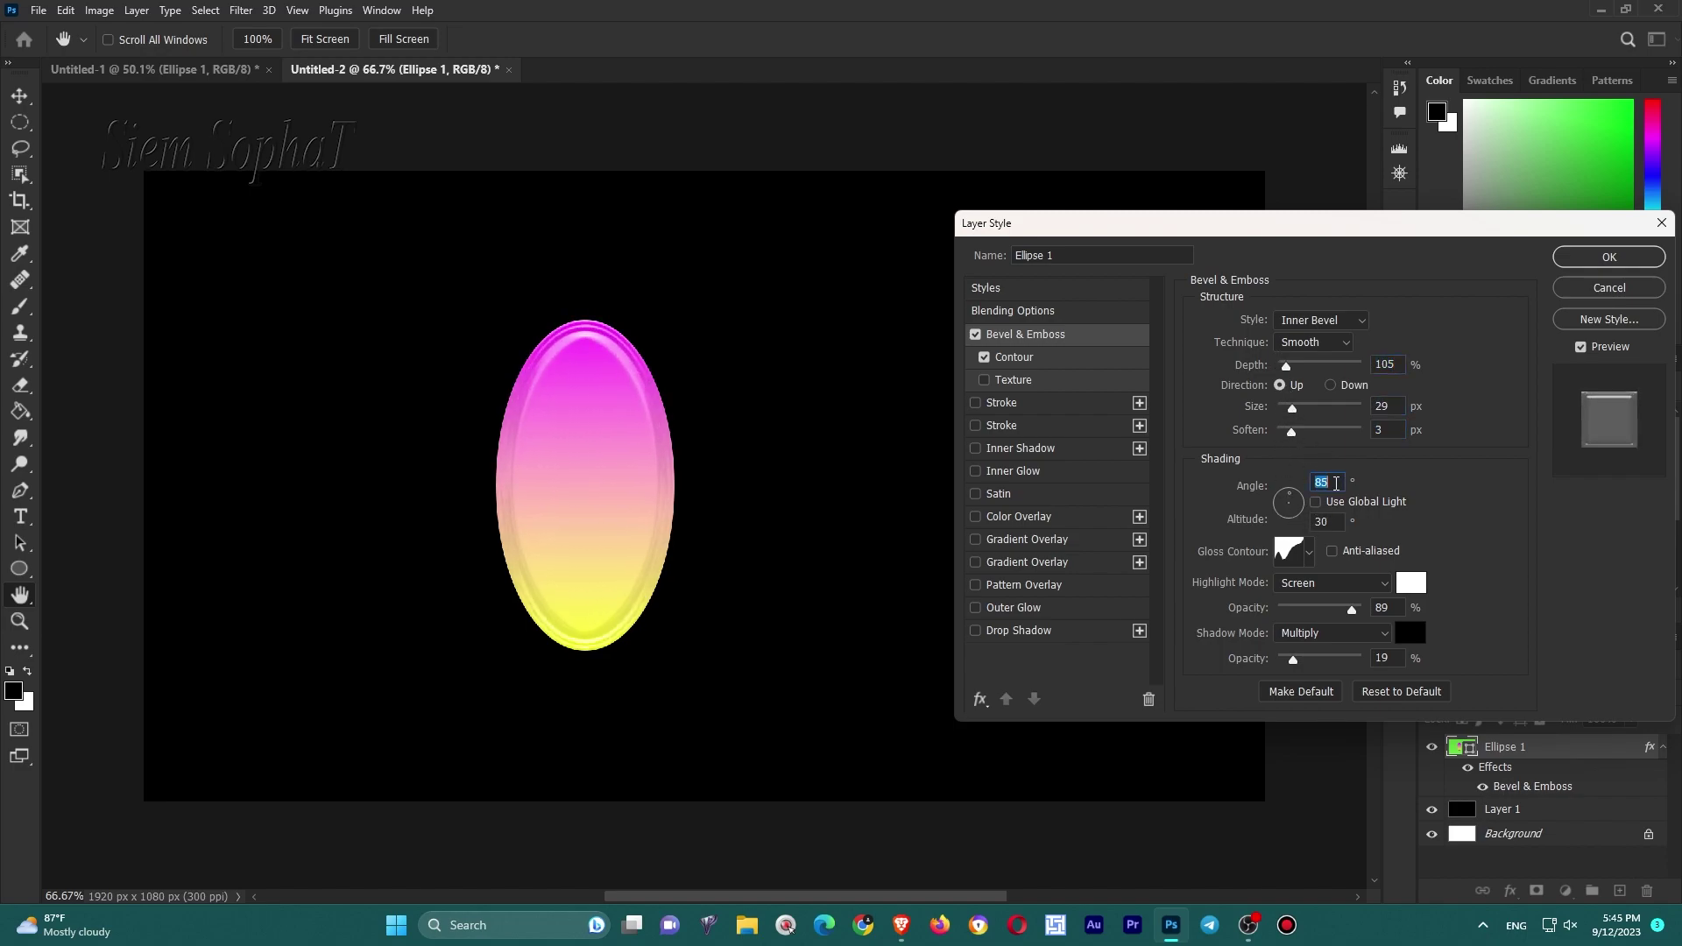
pyautogui.scroll(5, 1338, 486)
pyautogui.scroll(5, 1333, 482)
pyautogui.click(1056, 360)
pyautogui.moveTo(1296, 362); pyautogui.dragTo(1288, 380)
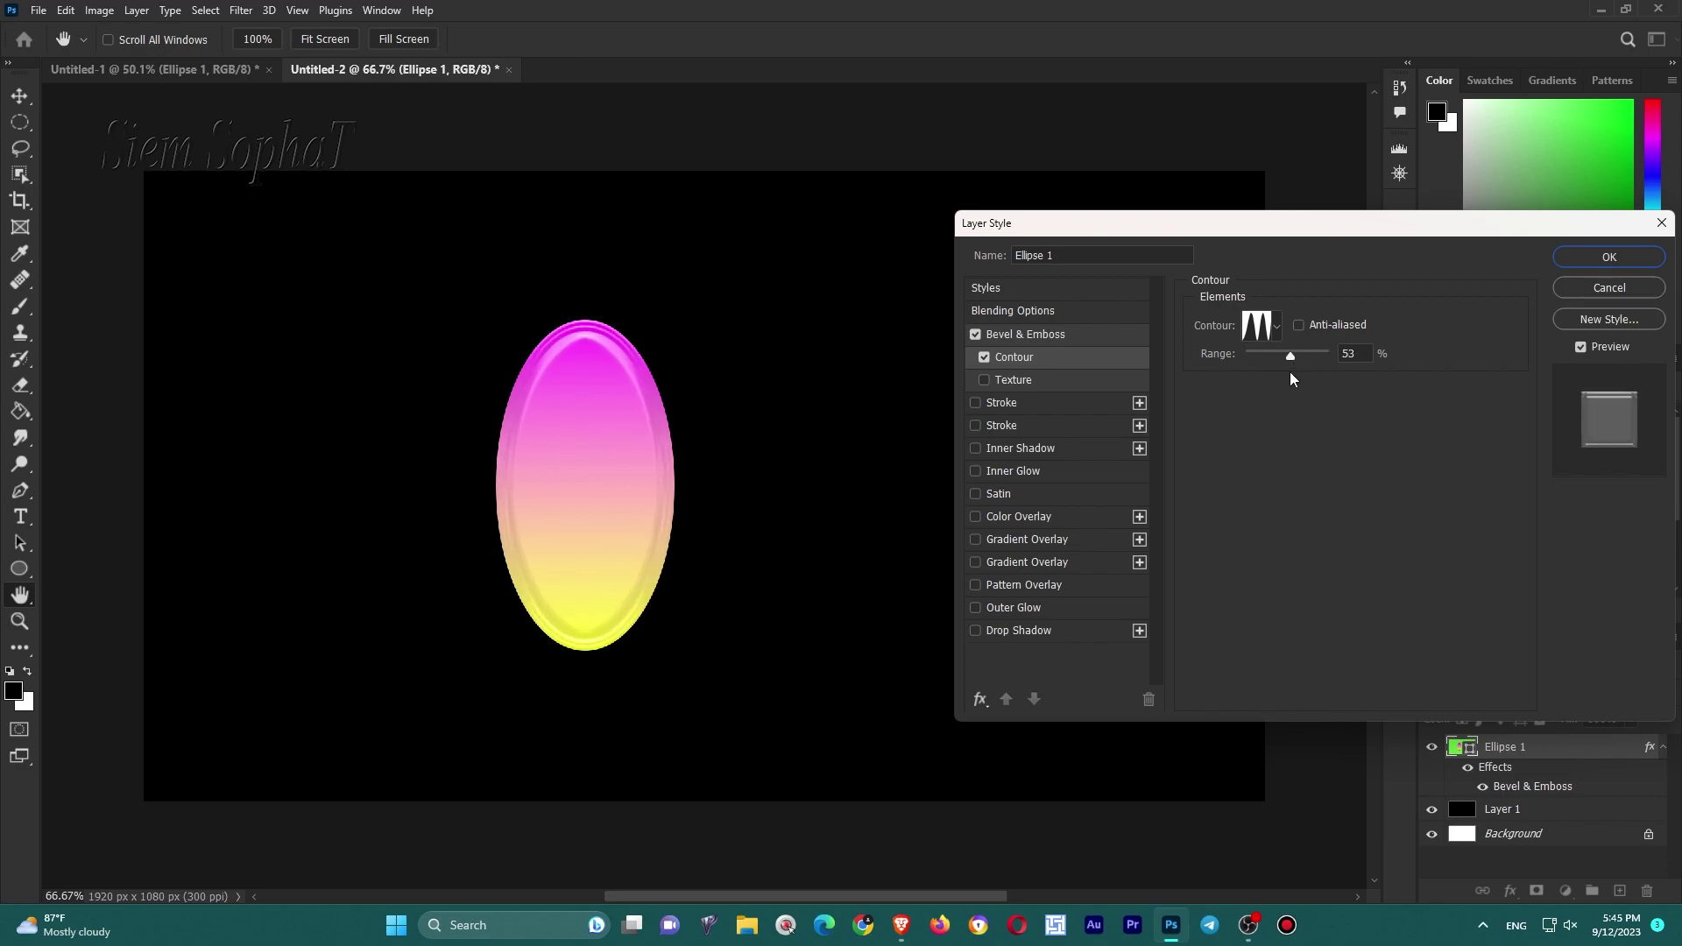
pyautogui.click(1020, 338)
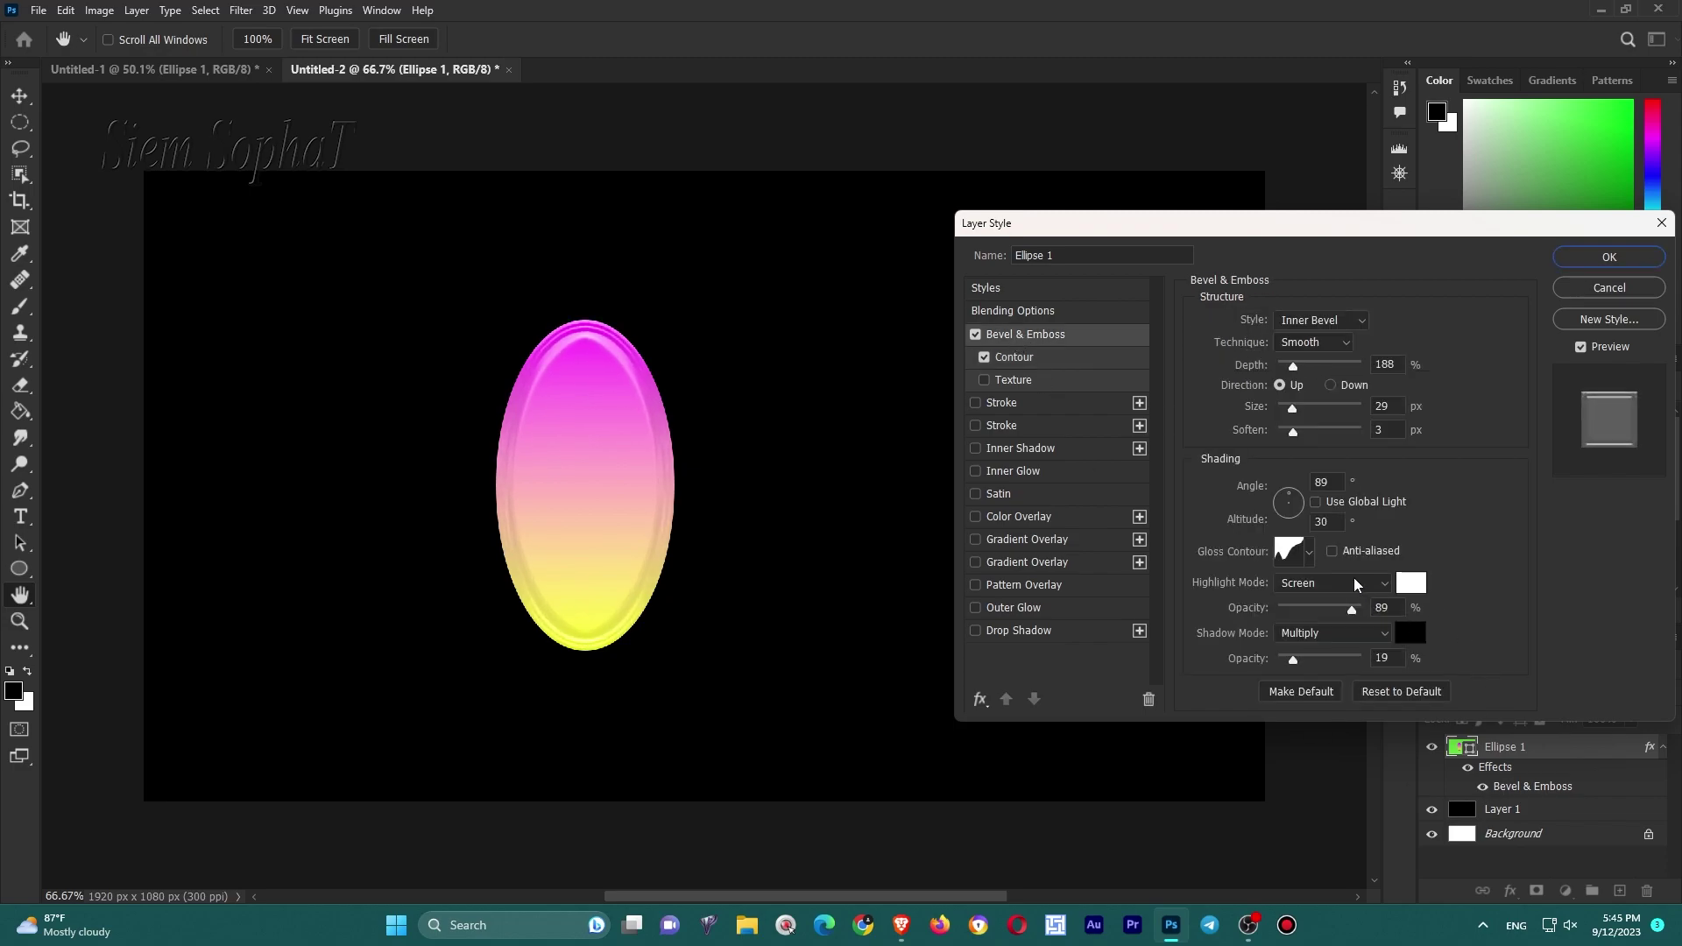
# Try several gloss contours and settle on Cone.
pyautogui.click(1309, 553)
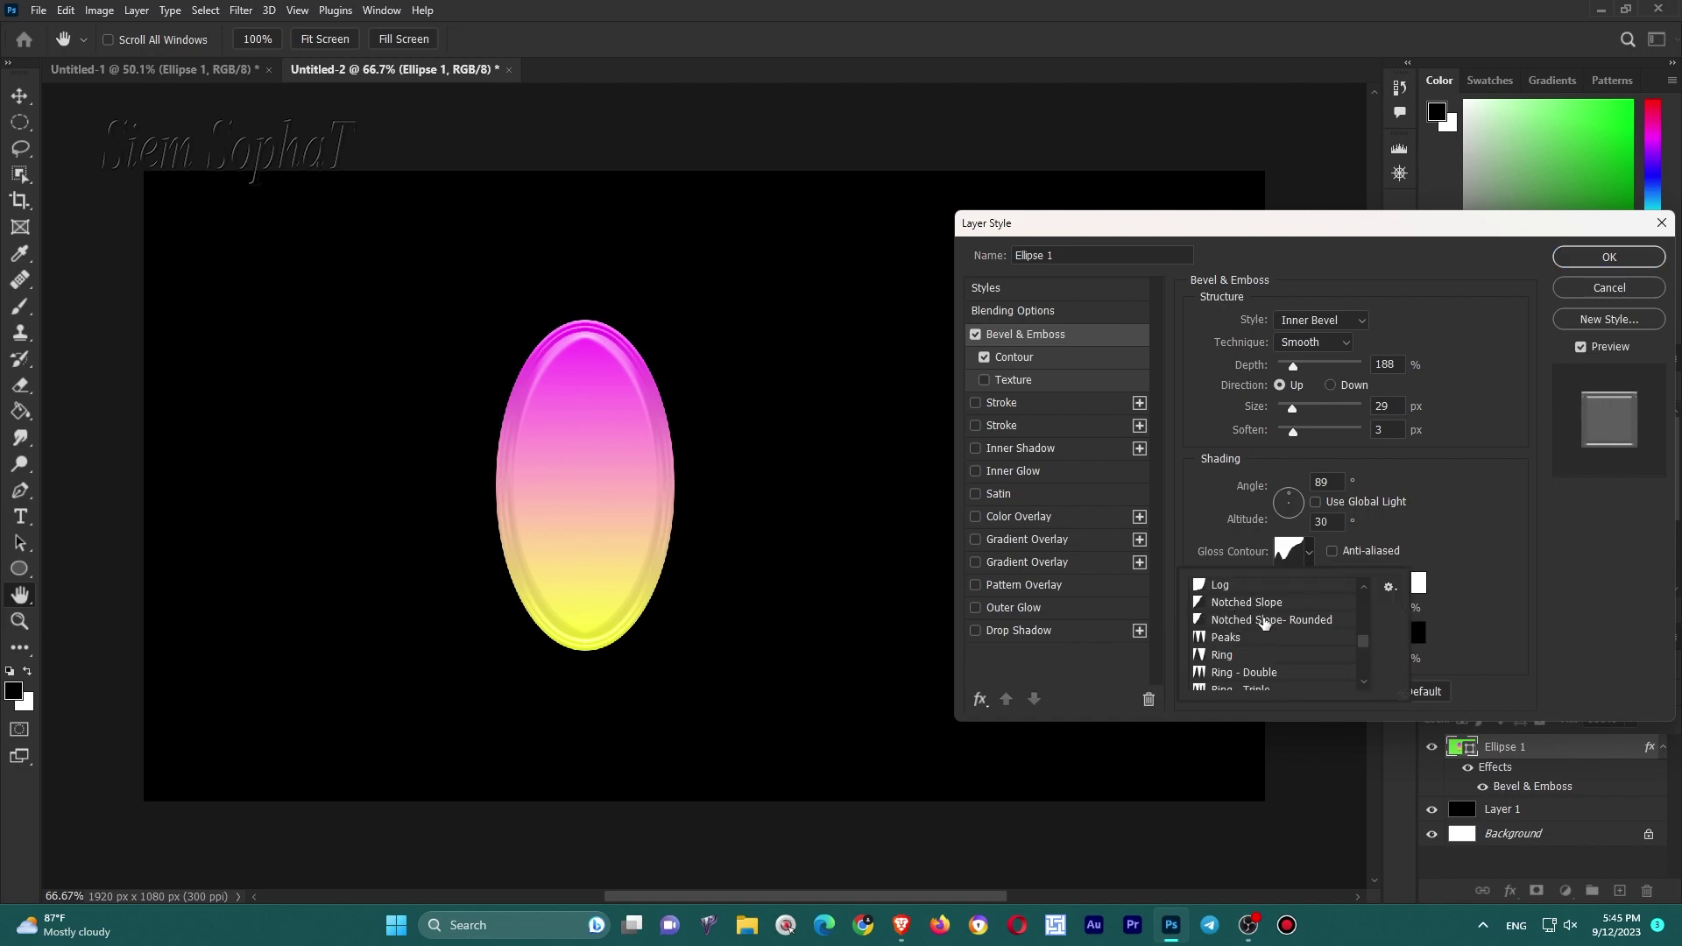
pyautogui.click(1264, 622)
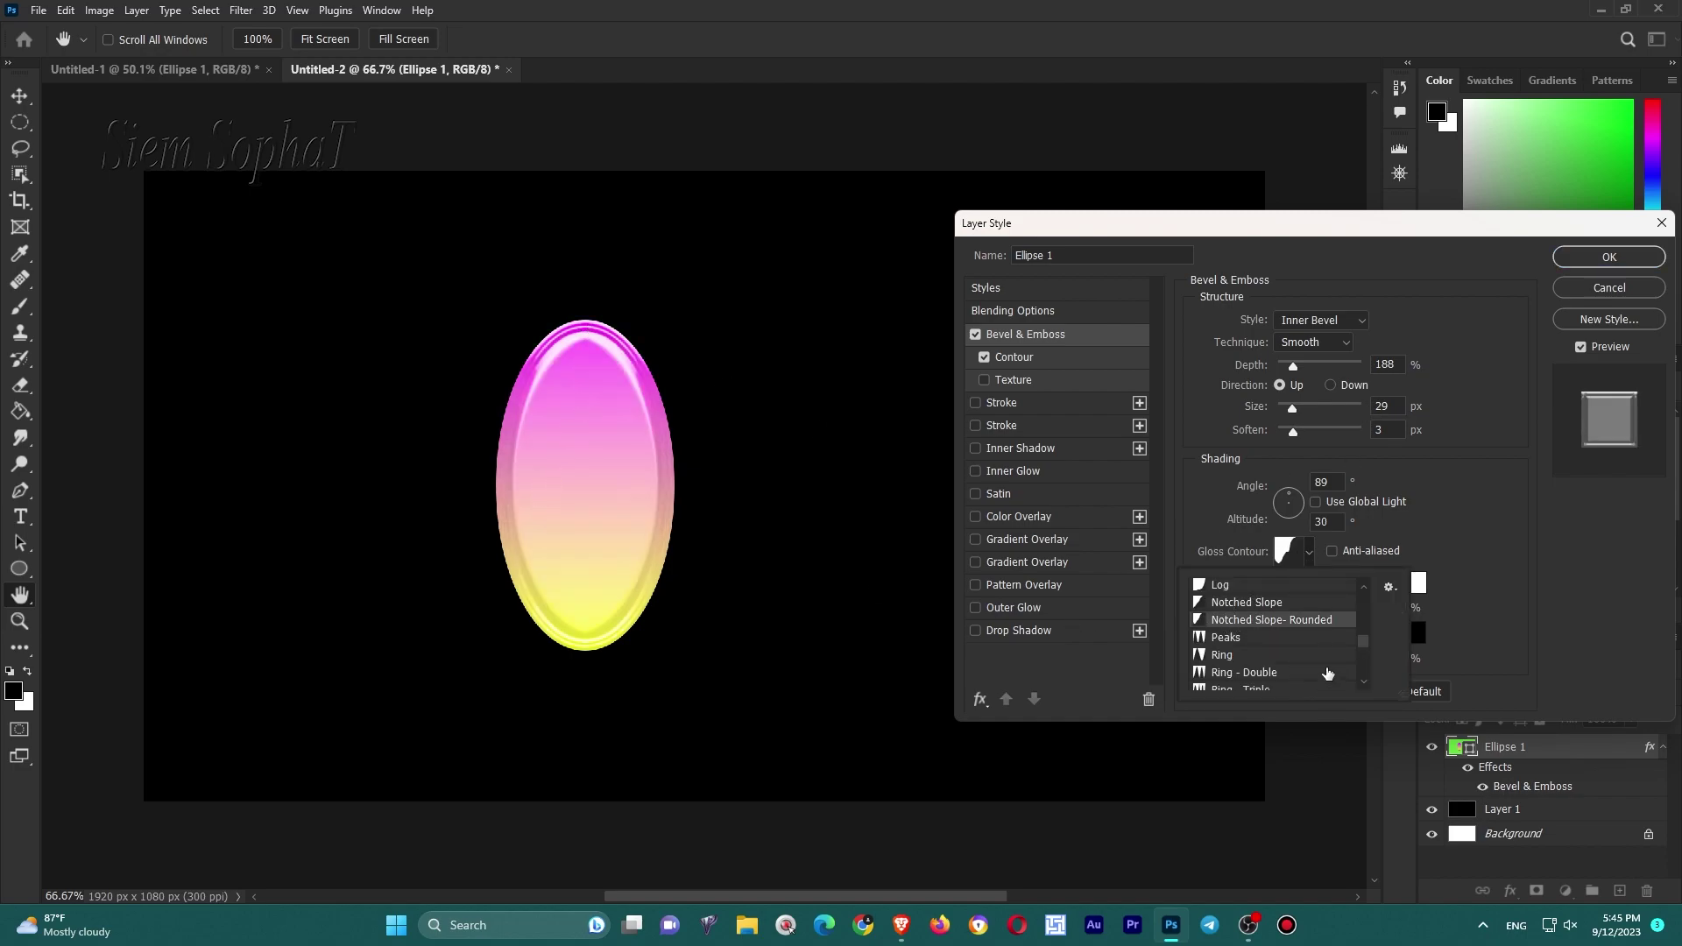
pyautogui.scroll(1, 1324, 670)
pyautogui.scroll(2, 1321, 644)
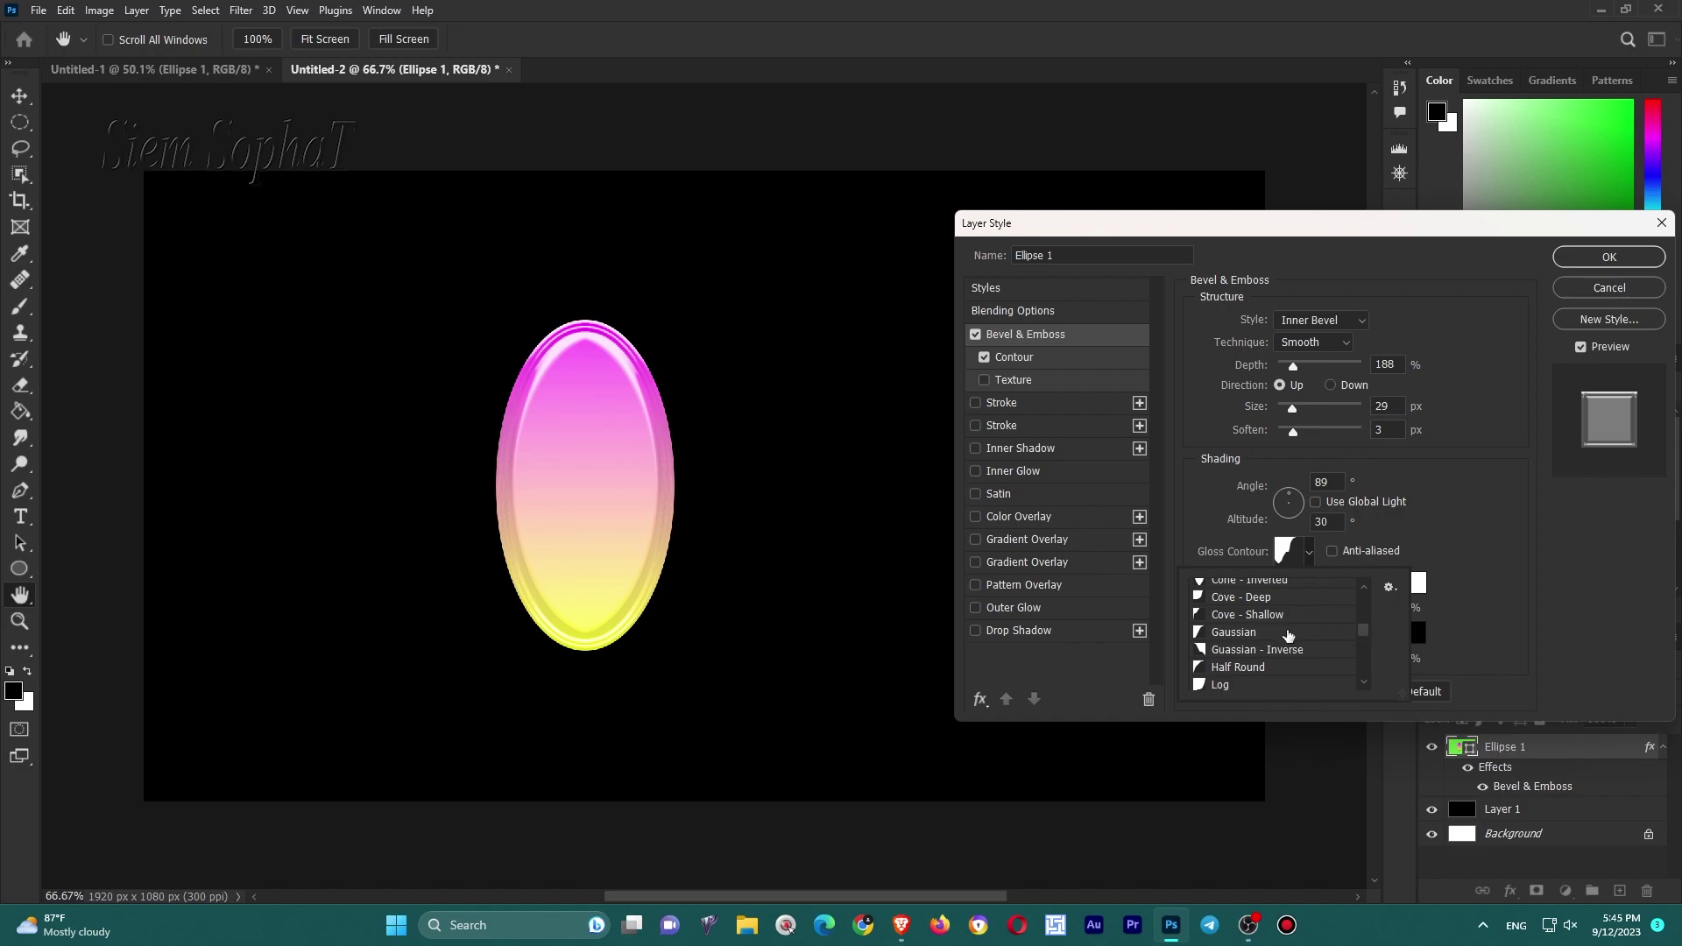
pyautogui.click(1289, 634)
pyautogui.click(1264, 615)
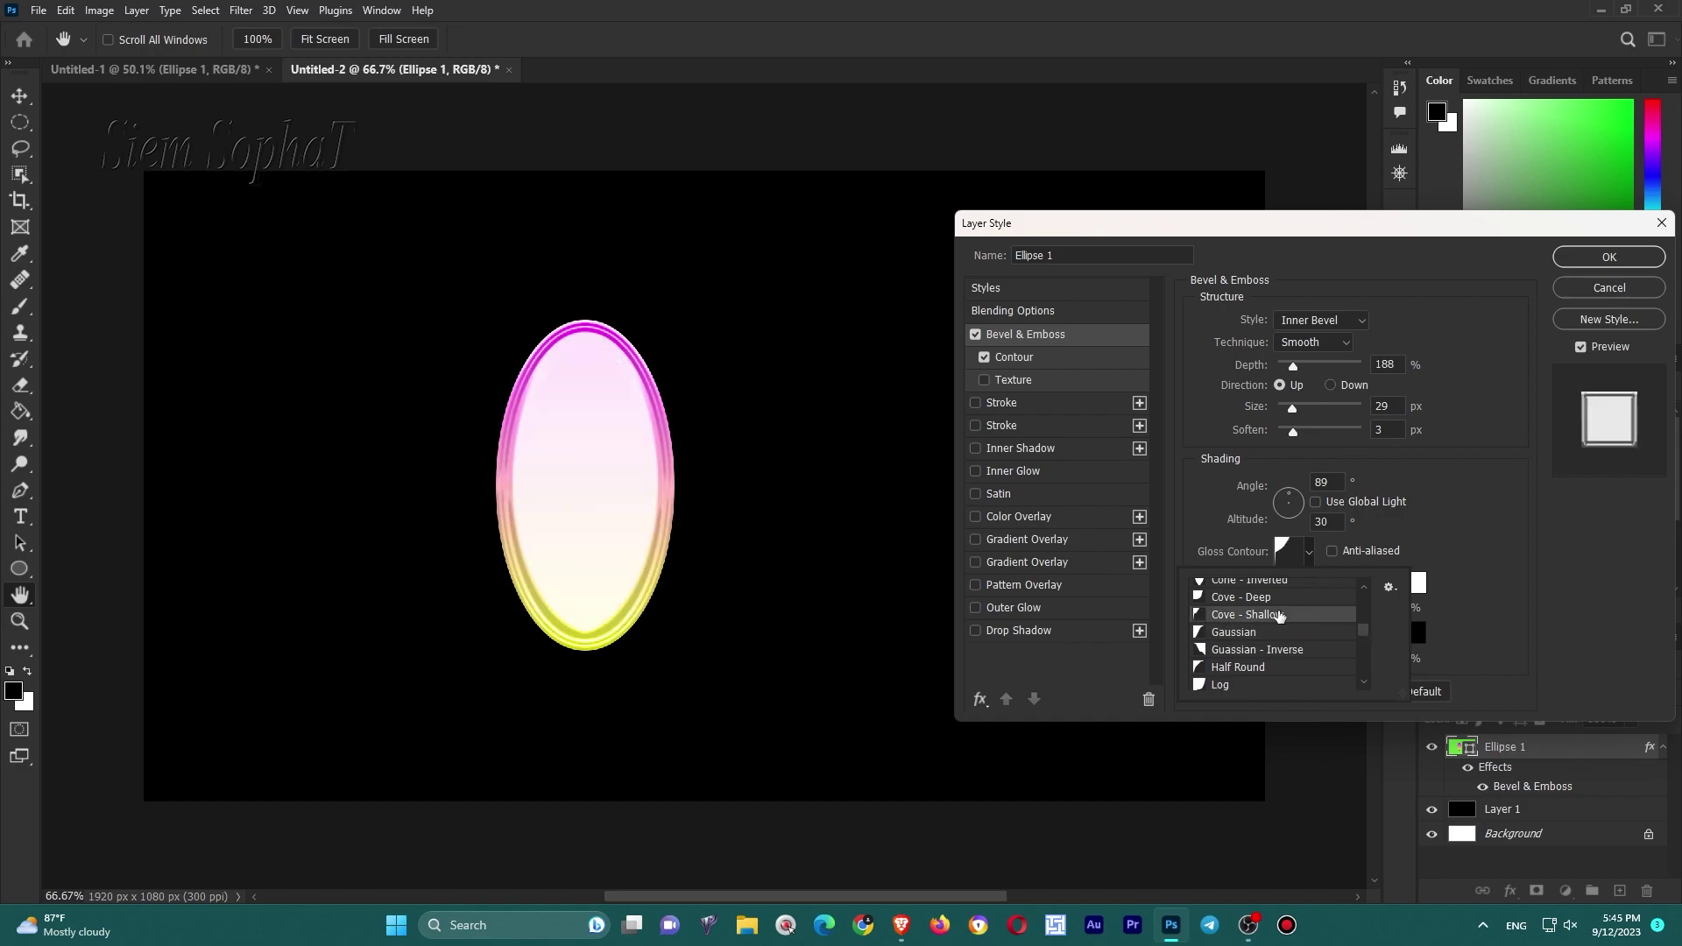
pyautogui.click(1365, 649)
pyautogui.scroll(2, 1366, 649)
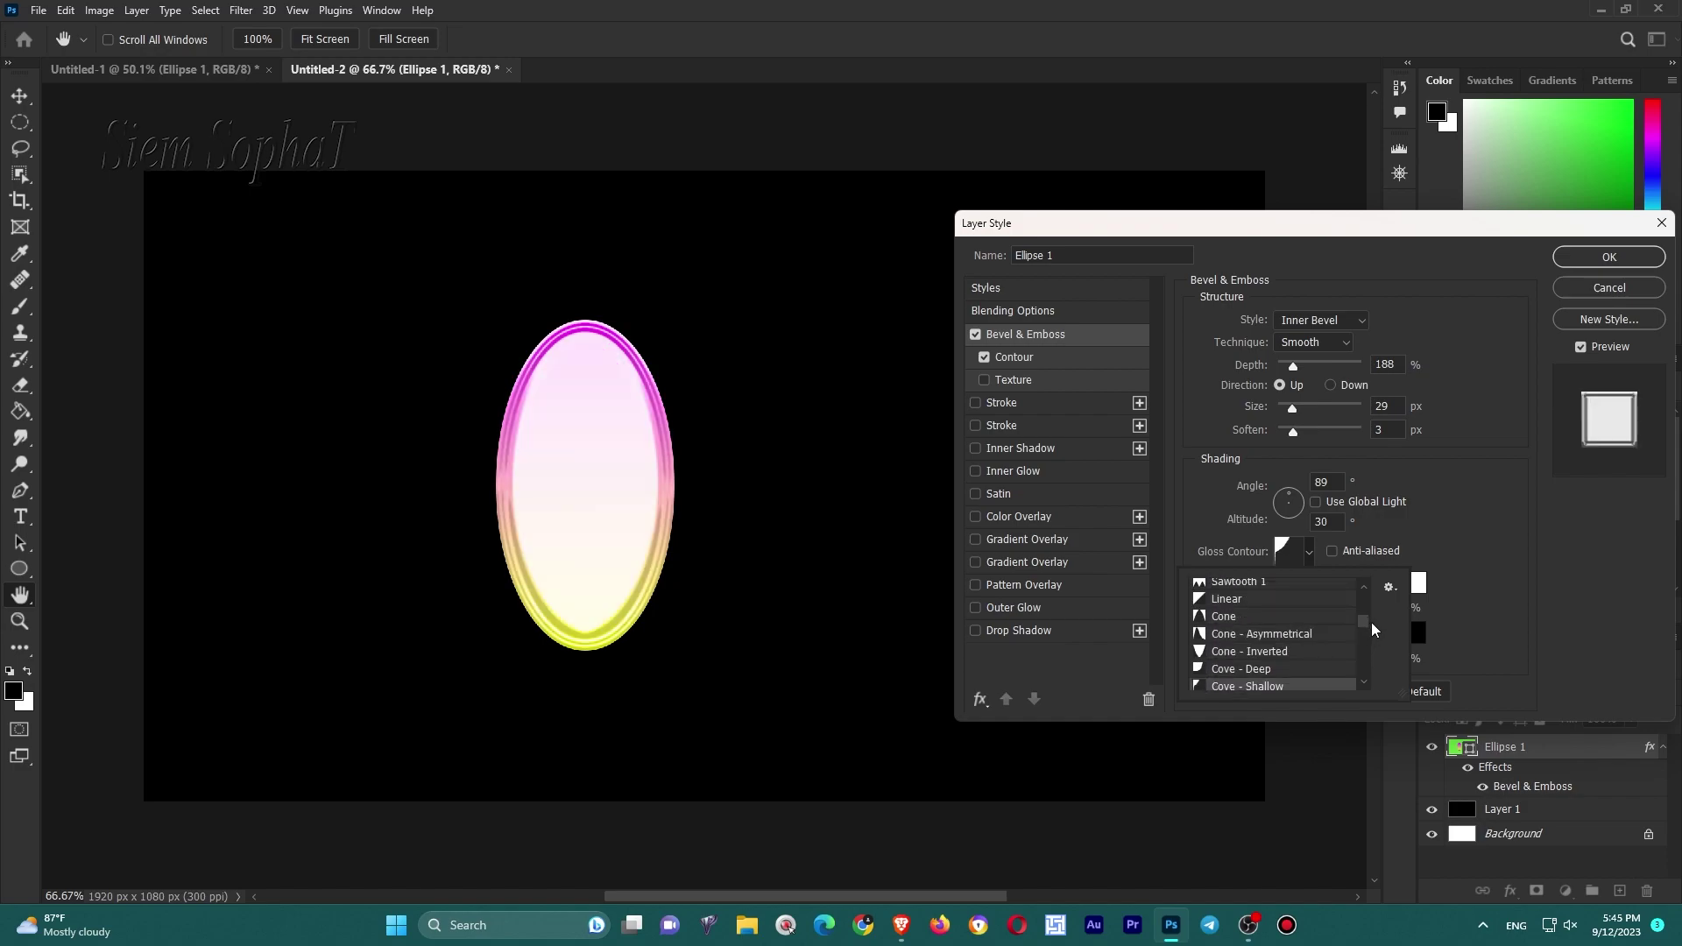
pyautogui.click(1258, 646)
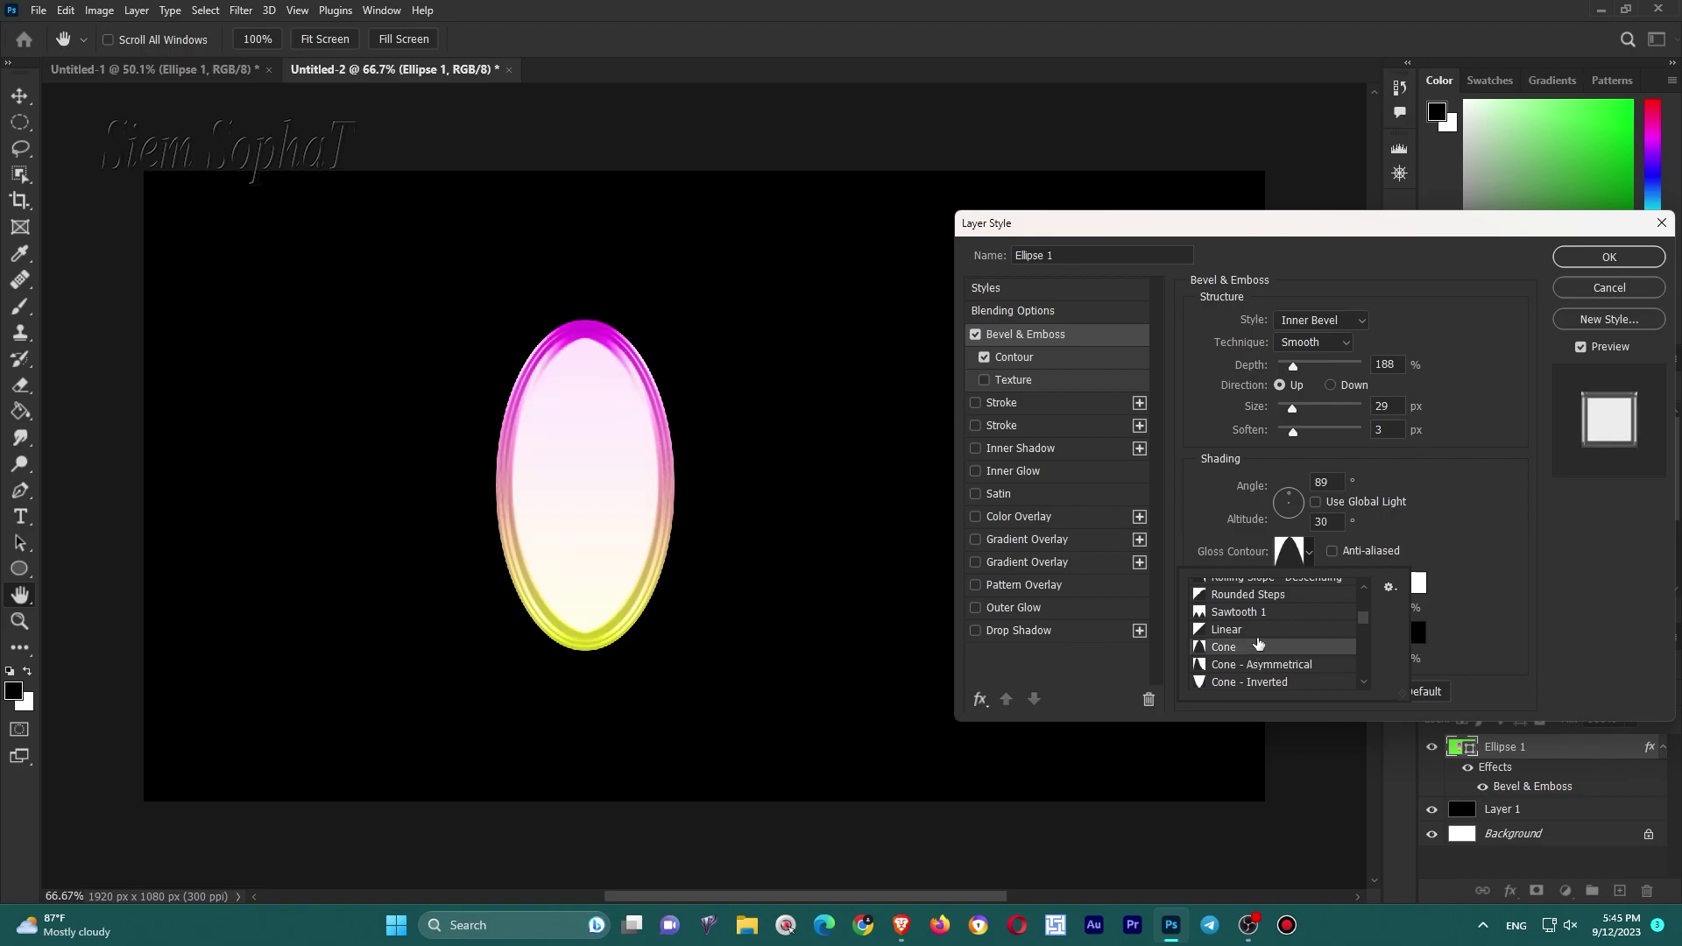
pyautogui.click(1421, 532)
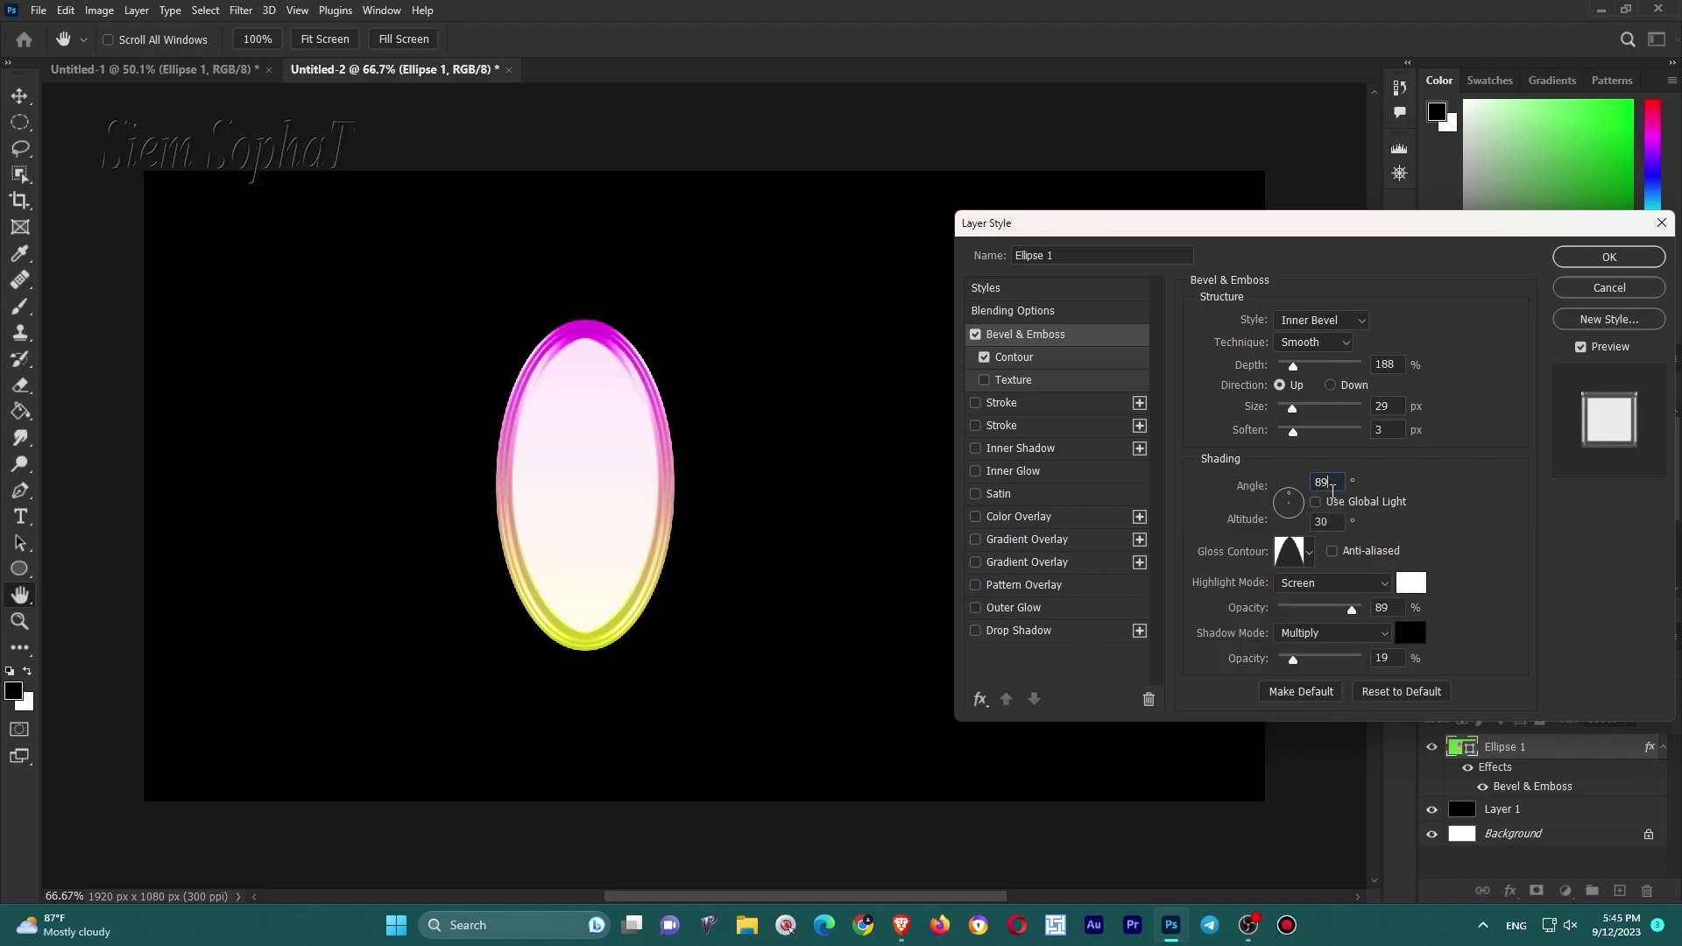
# Set the lighting angle to 78°, altitude to 43° and depth to 386%.
pyautogui.hotkey('shift', 'Down')
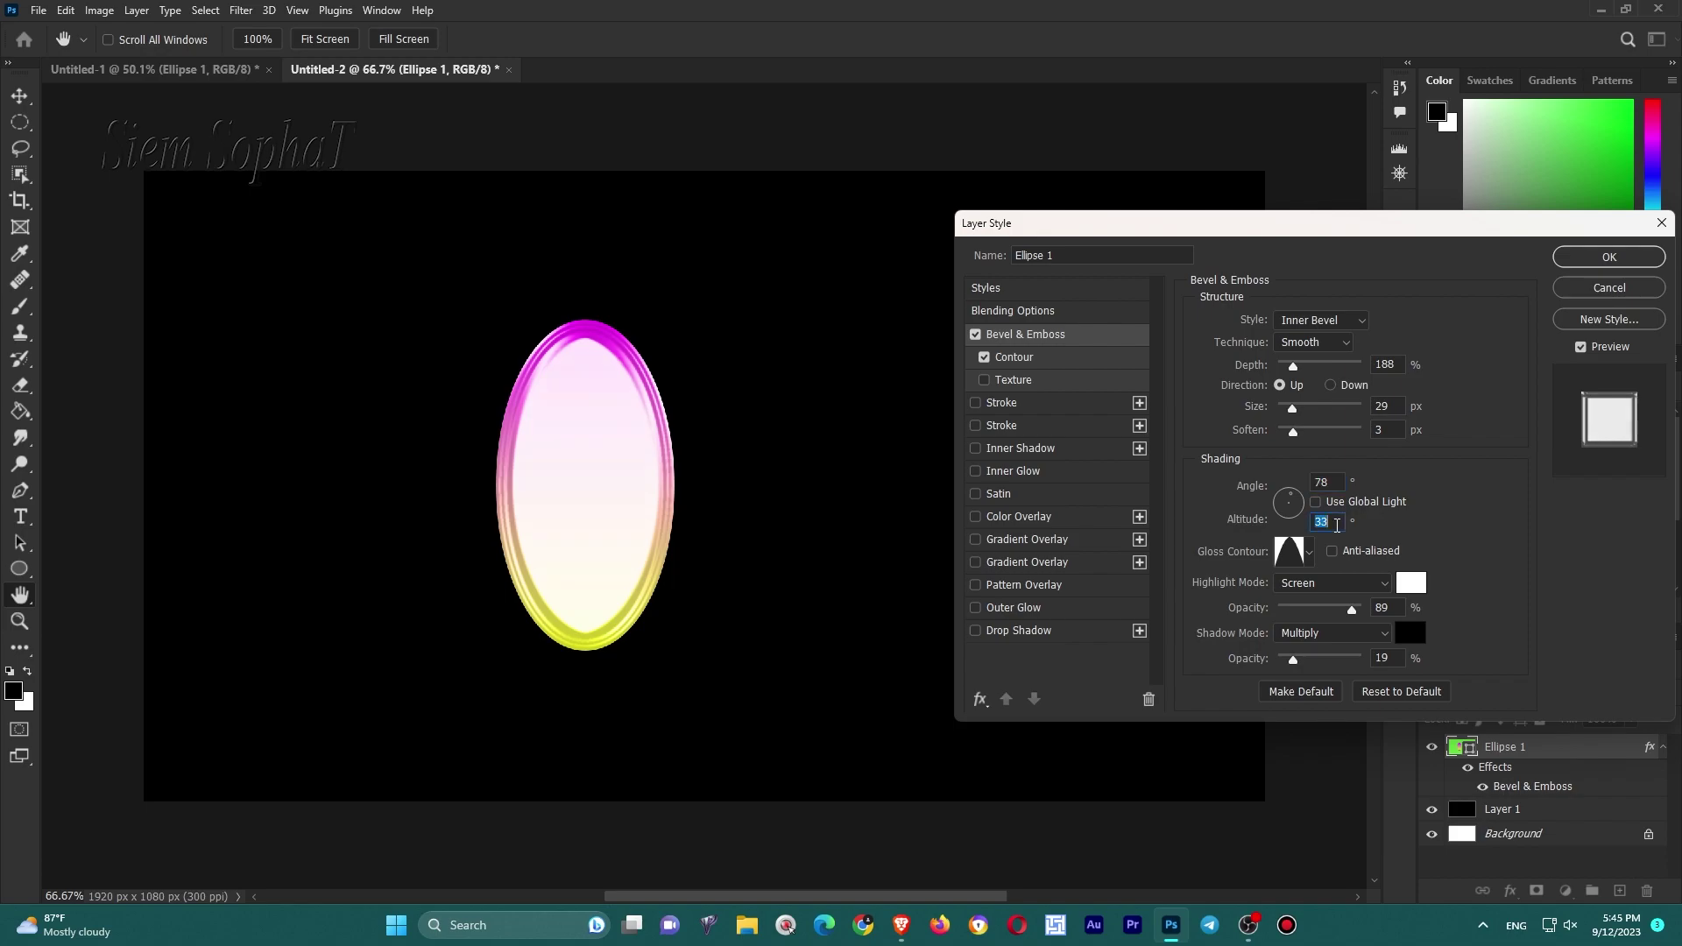
pyautogui.hotkey('shift', 'Up')
pyautogui.press('Up')
pyautogui.press('Up')
pyautogui.press('Up')
pyautogui.press('Down')
pyautogui.press('Down')
pyautogui.press('Down')
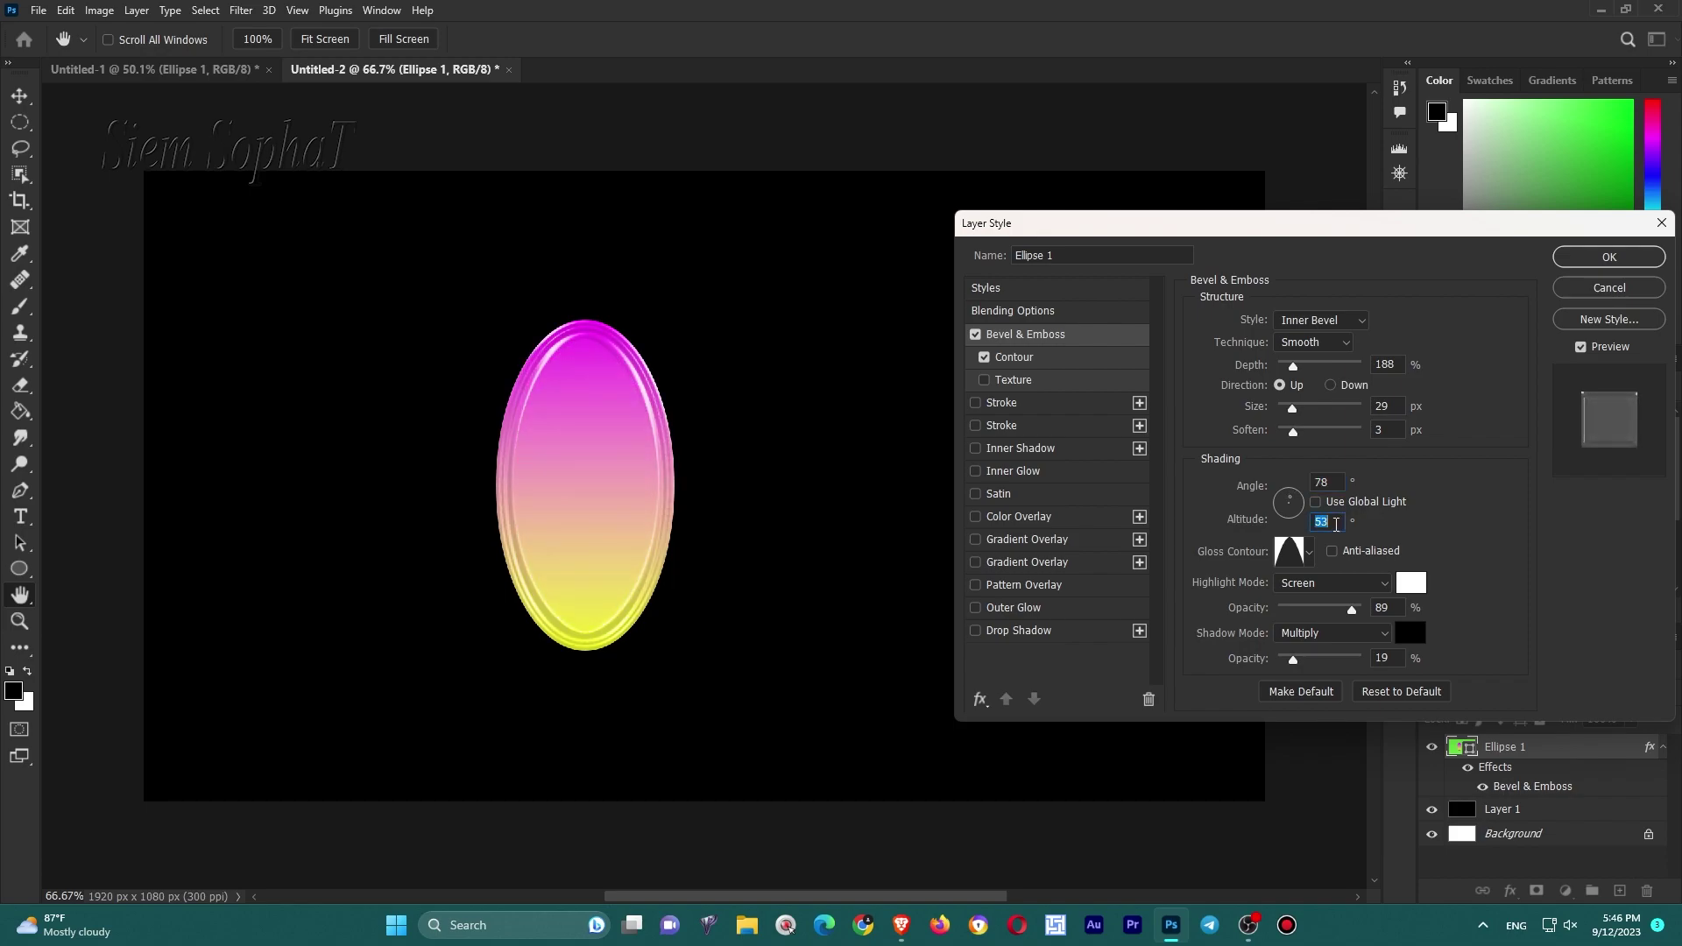
pyautogui.press('Down')
pyautogui.press('Down')
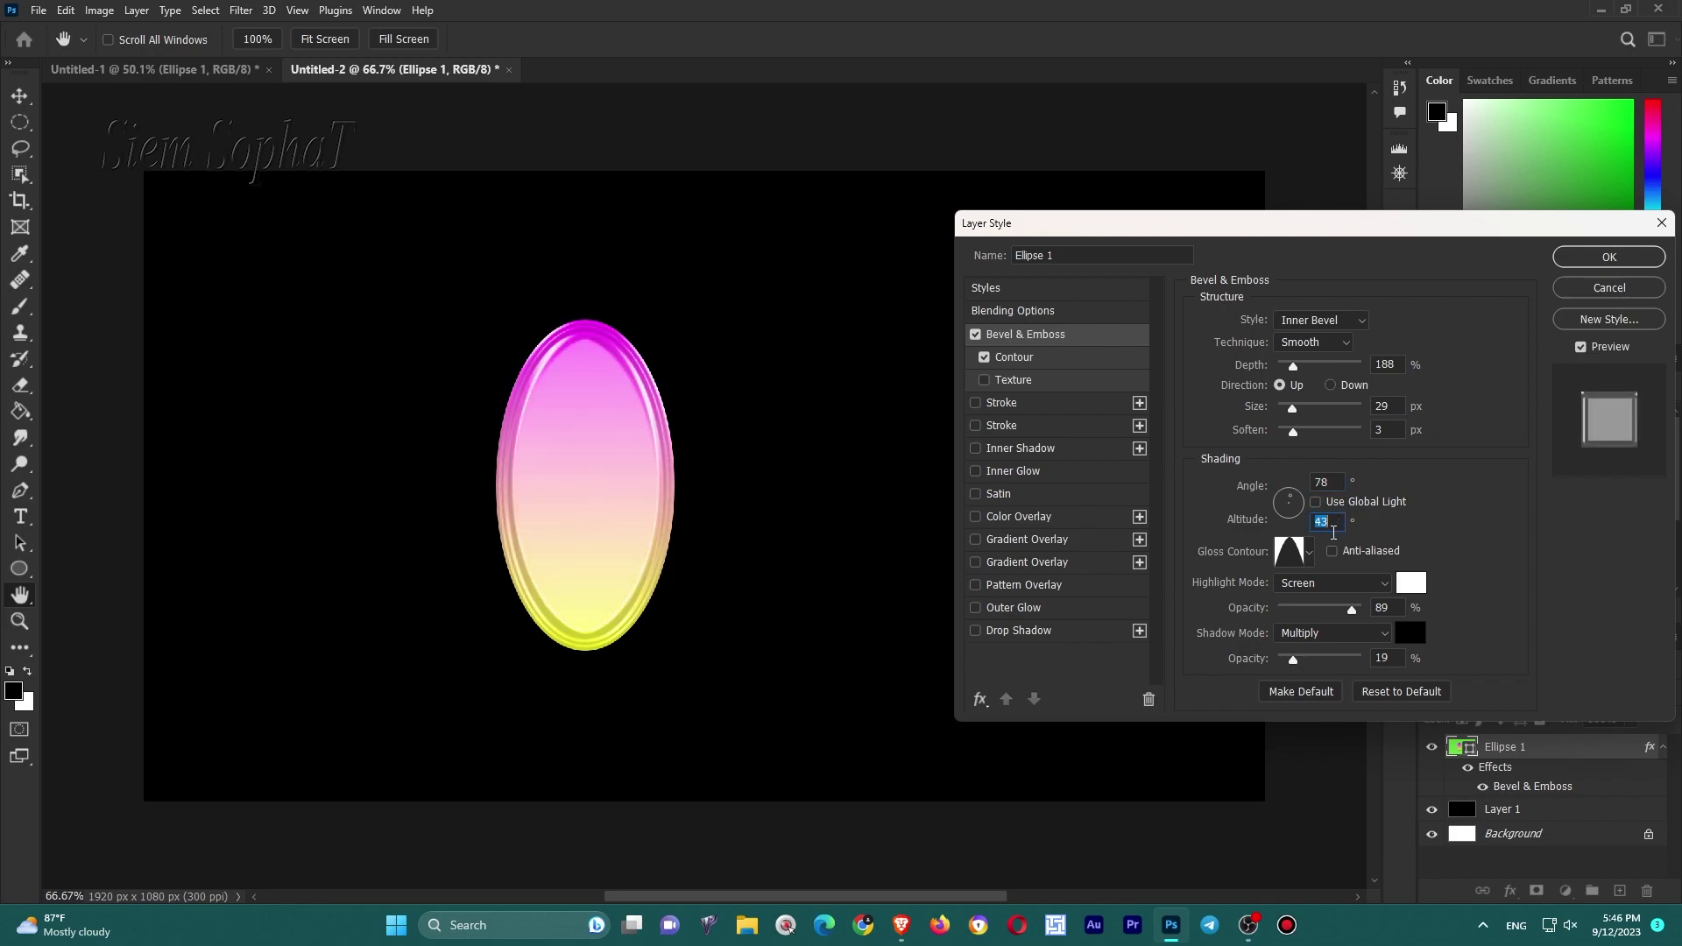
pyautogui.moveTo(1292, 367)
pyautogui.mouseDown()
pyautogui.moveTo(1310, 367)
pyautogui.moveTo(1291, 449)
pyautogui.mouseUp()
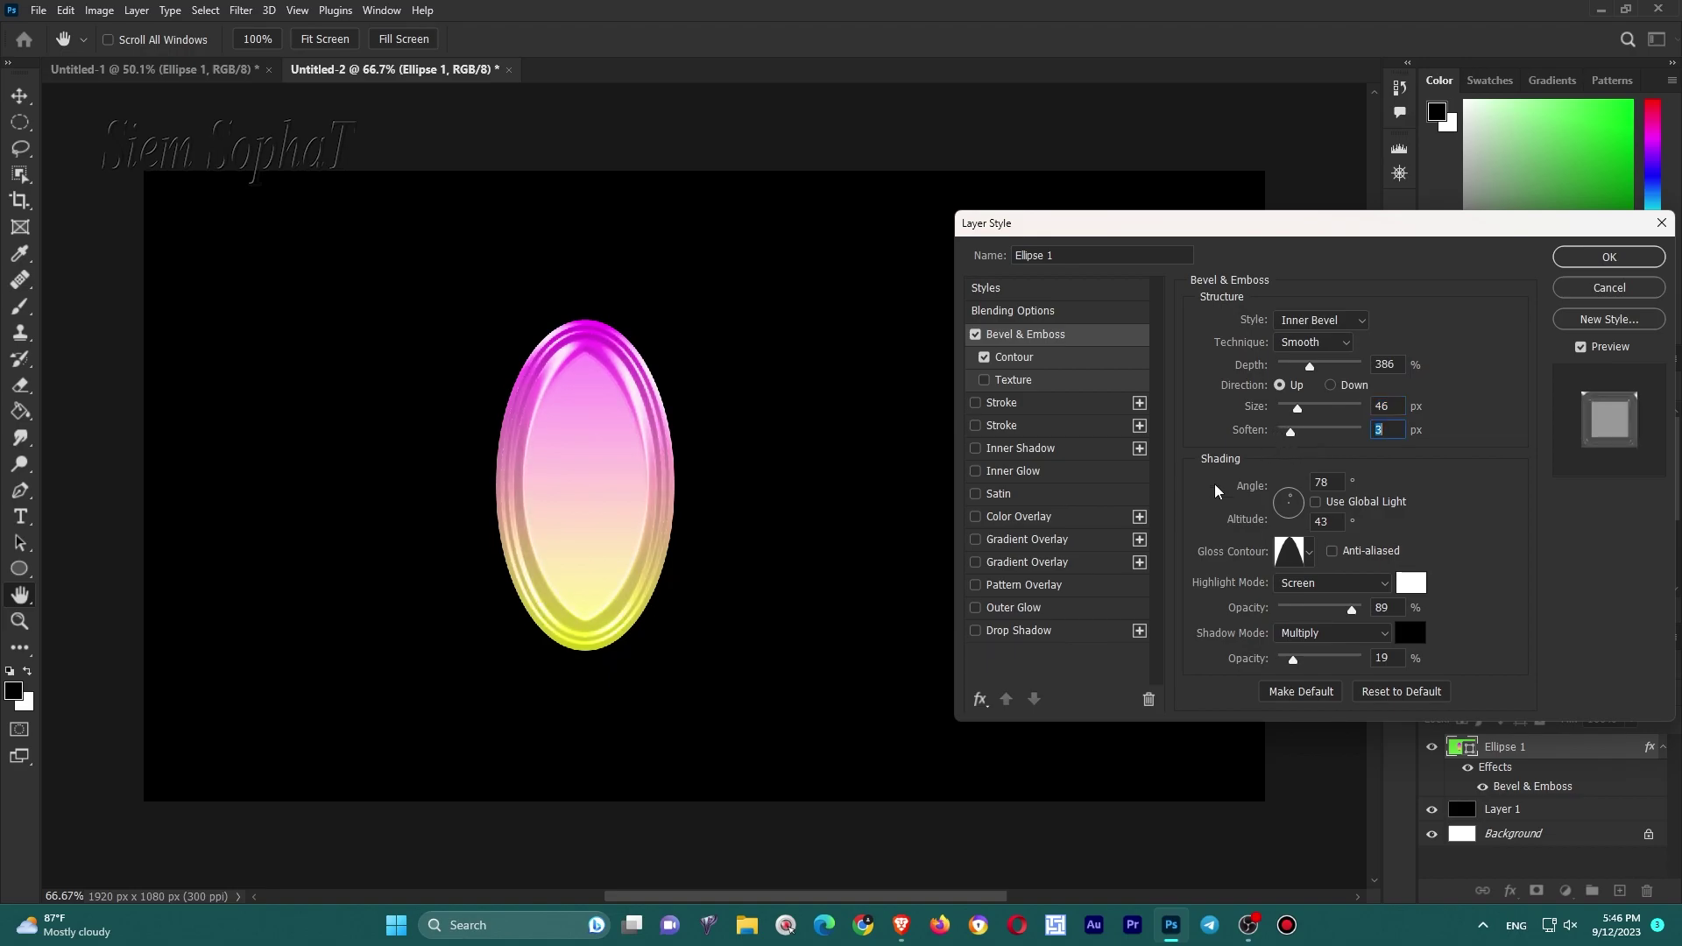
# Widen the bevel's contour range again.
pyautogui.click(1077, 359)
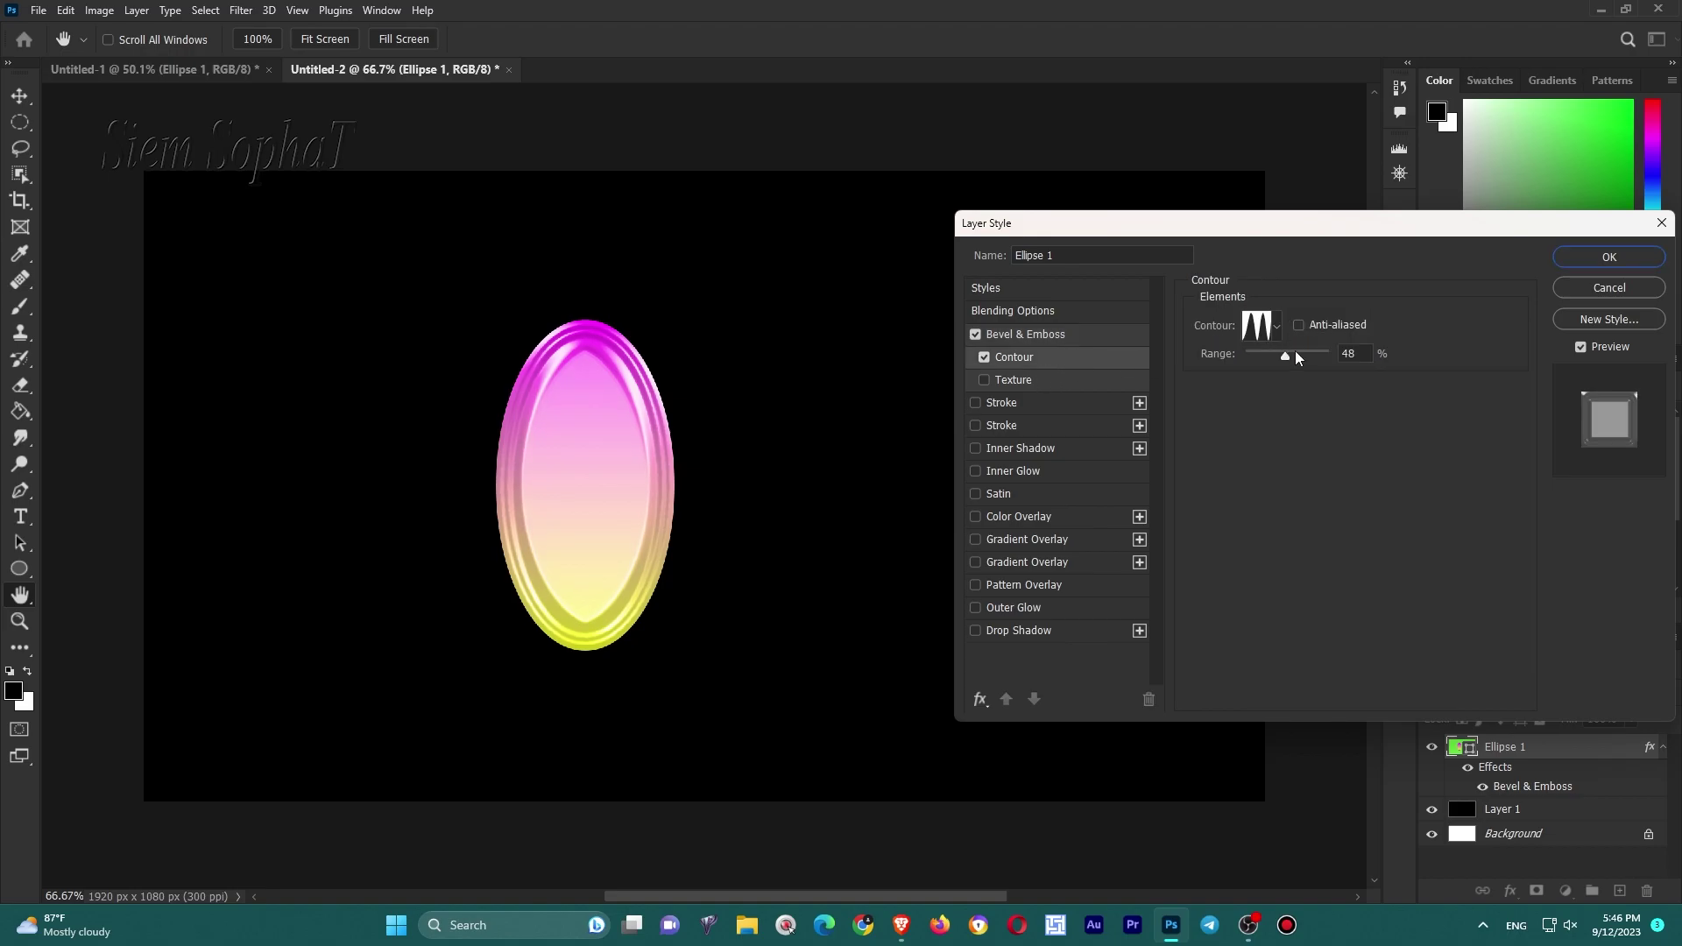
pyautogui.moveTo(1284, 359); pyautogui.dragTo(1329, 364)
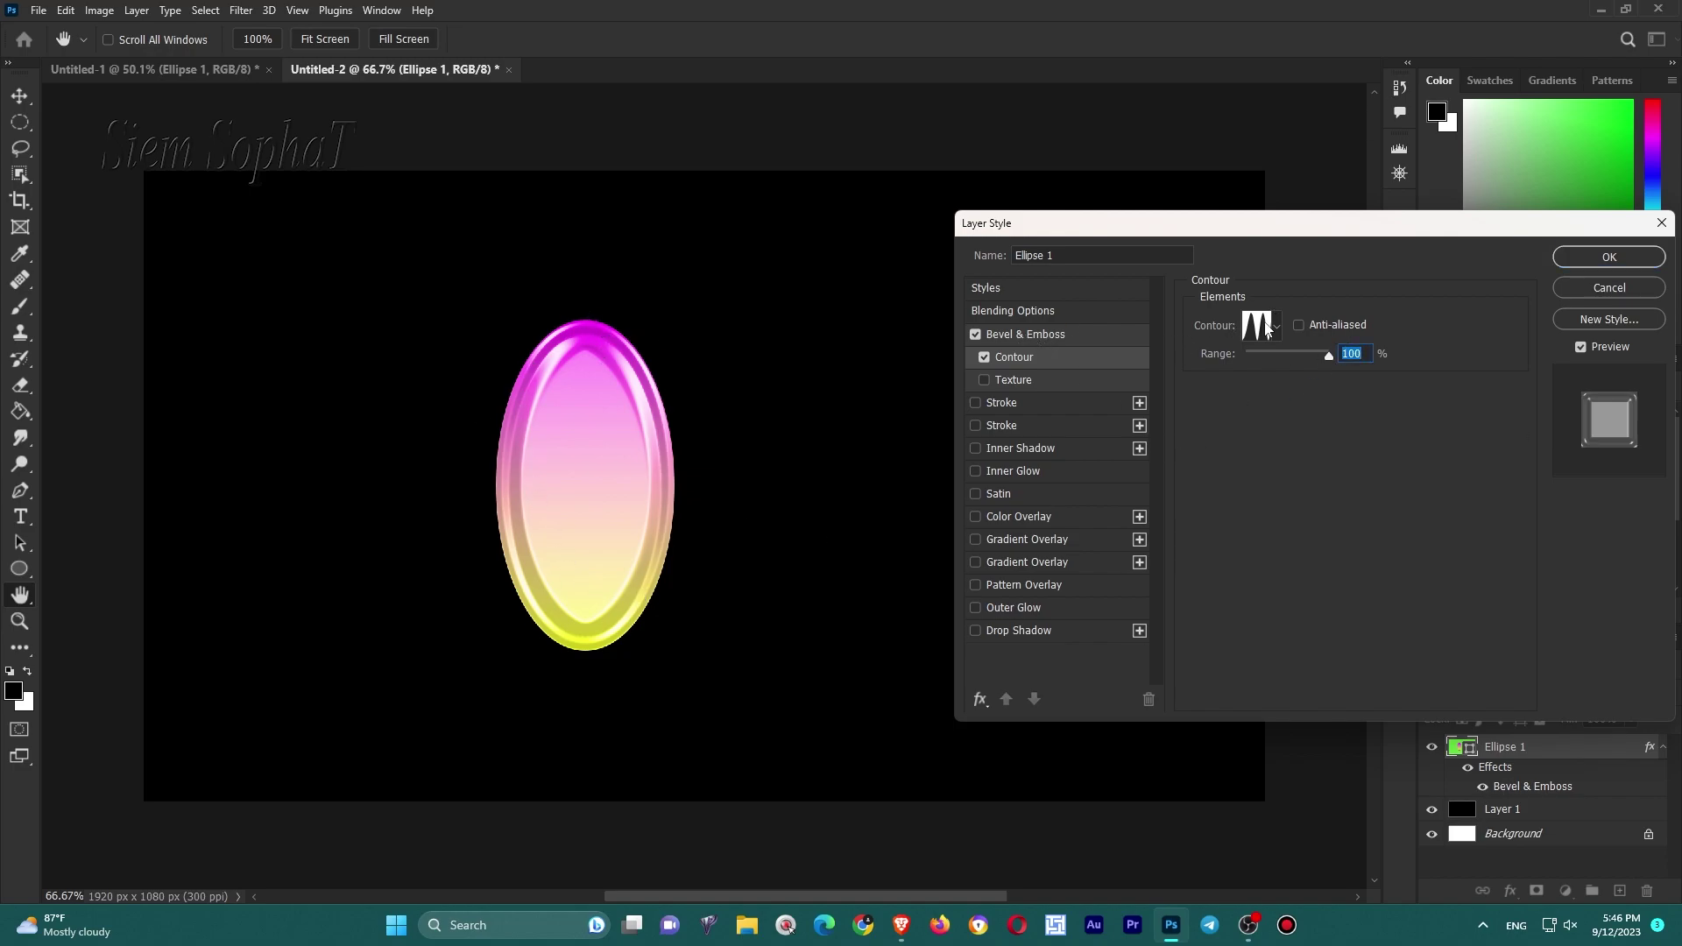
pyautogui.click(1031, 333)
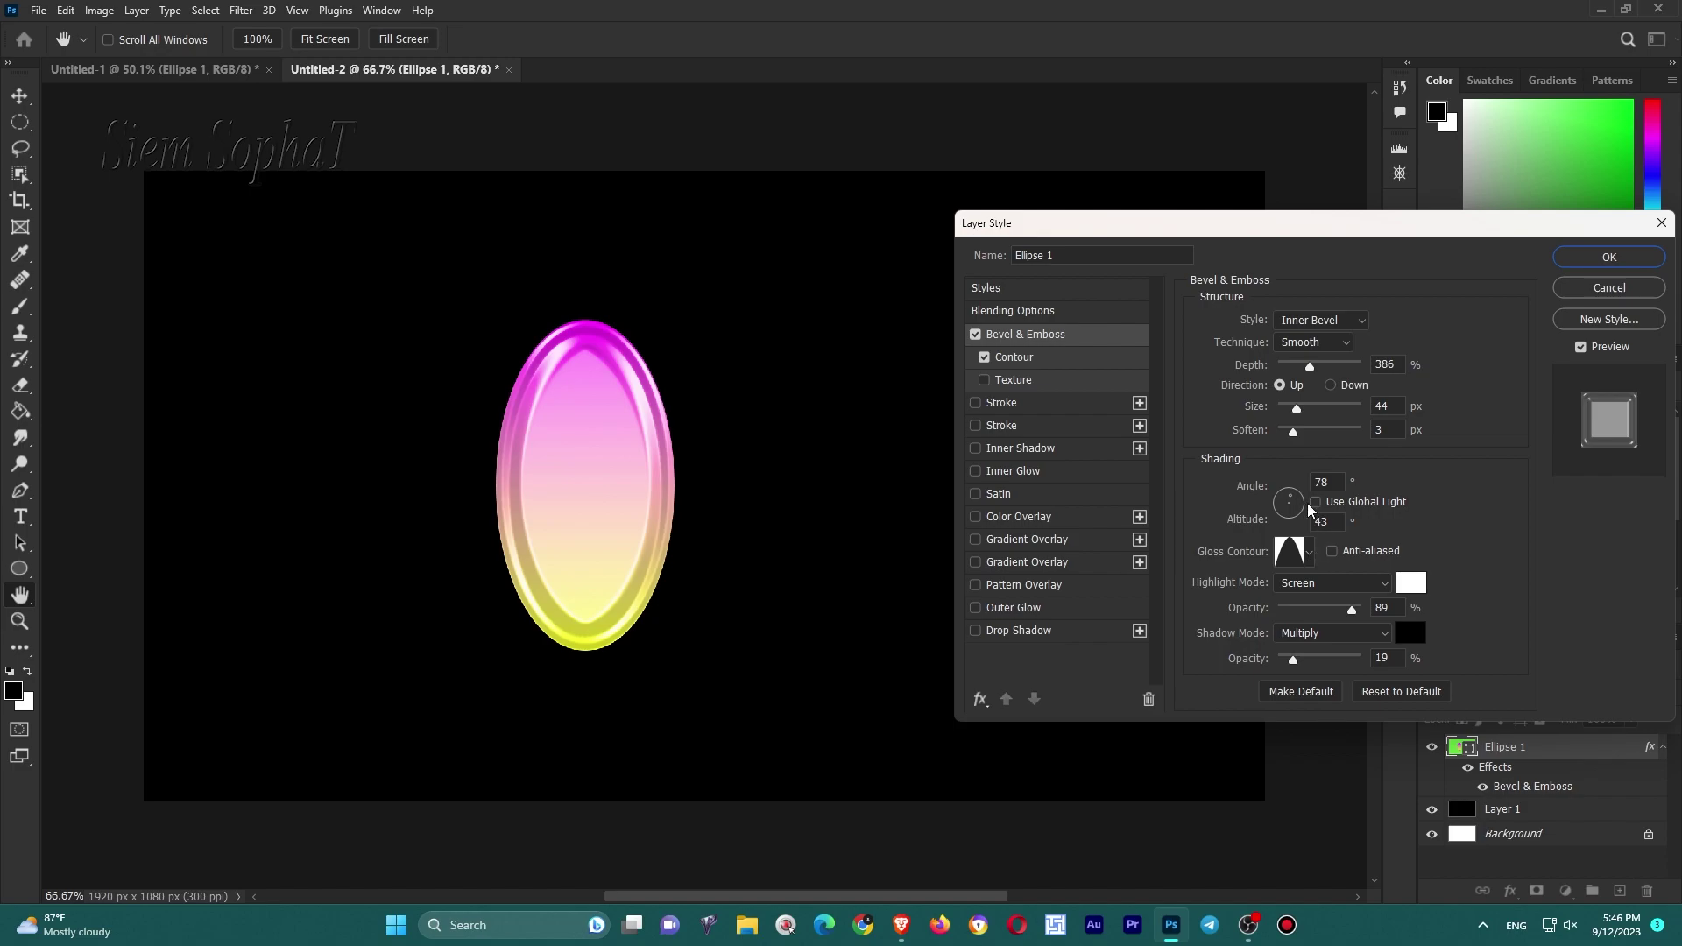
# Adjust the lighting angle to 47° and commit the bevel settings.
pyautogui.click(1327, 482)
pyautogui.scroll(-15, 1338, 483)
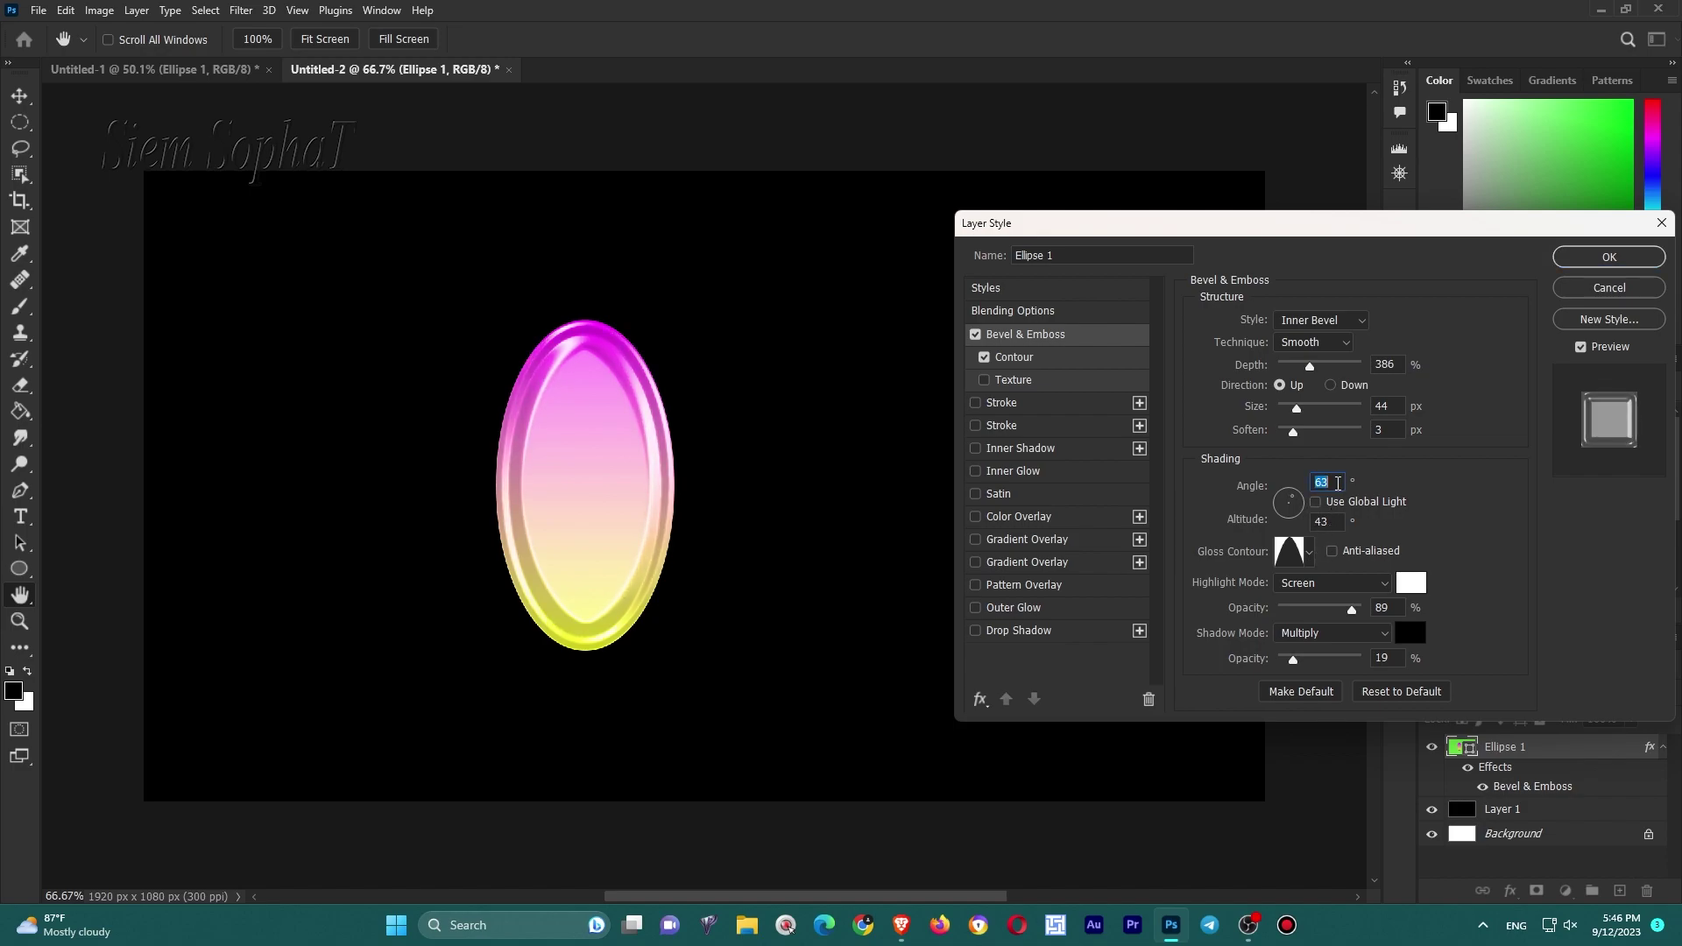
pyautogui.scroll(-6, 1338, 483)
pyautogui.scroll(-5, 1337, 482)
pyautogui.scroll(-5, 1338, 483)
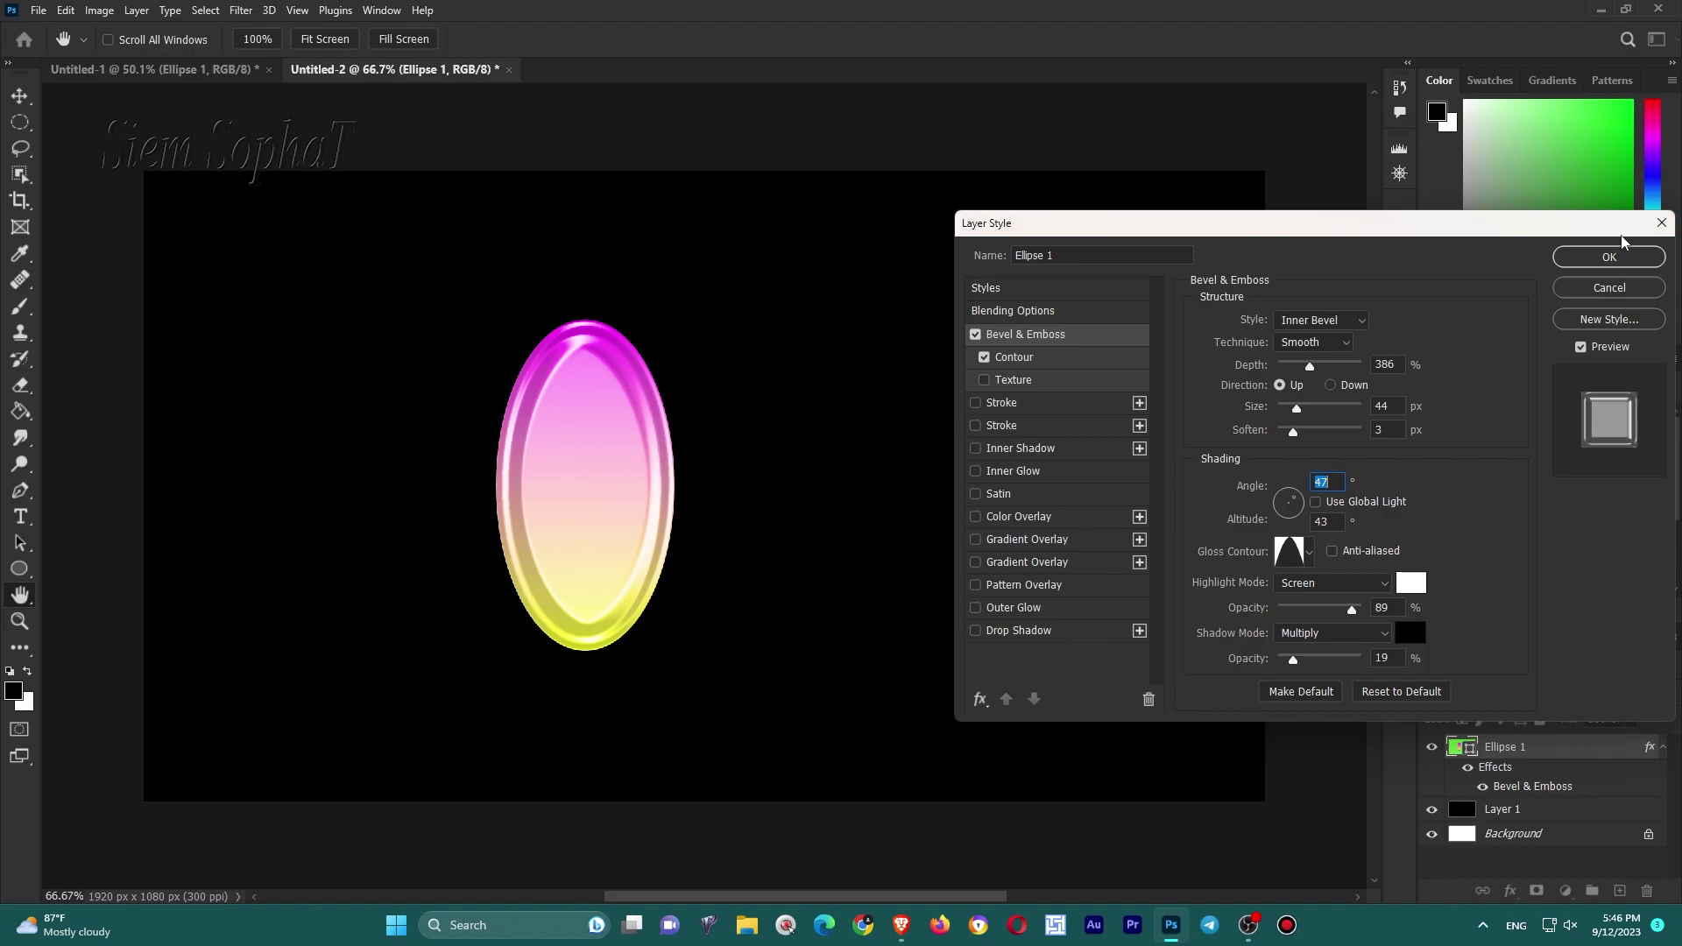
pyautogui.click(1608, 258)
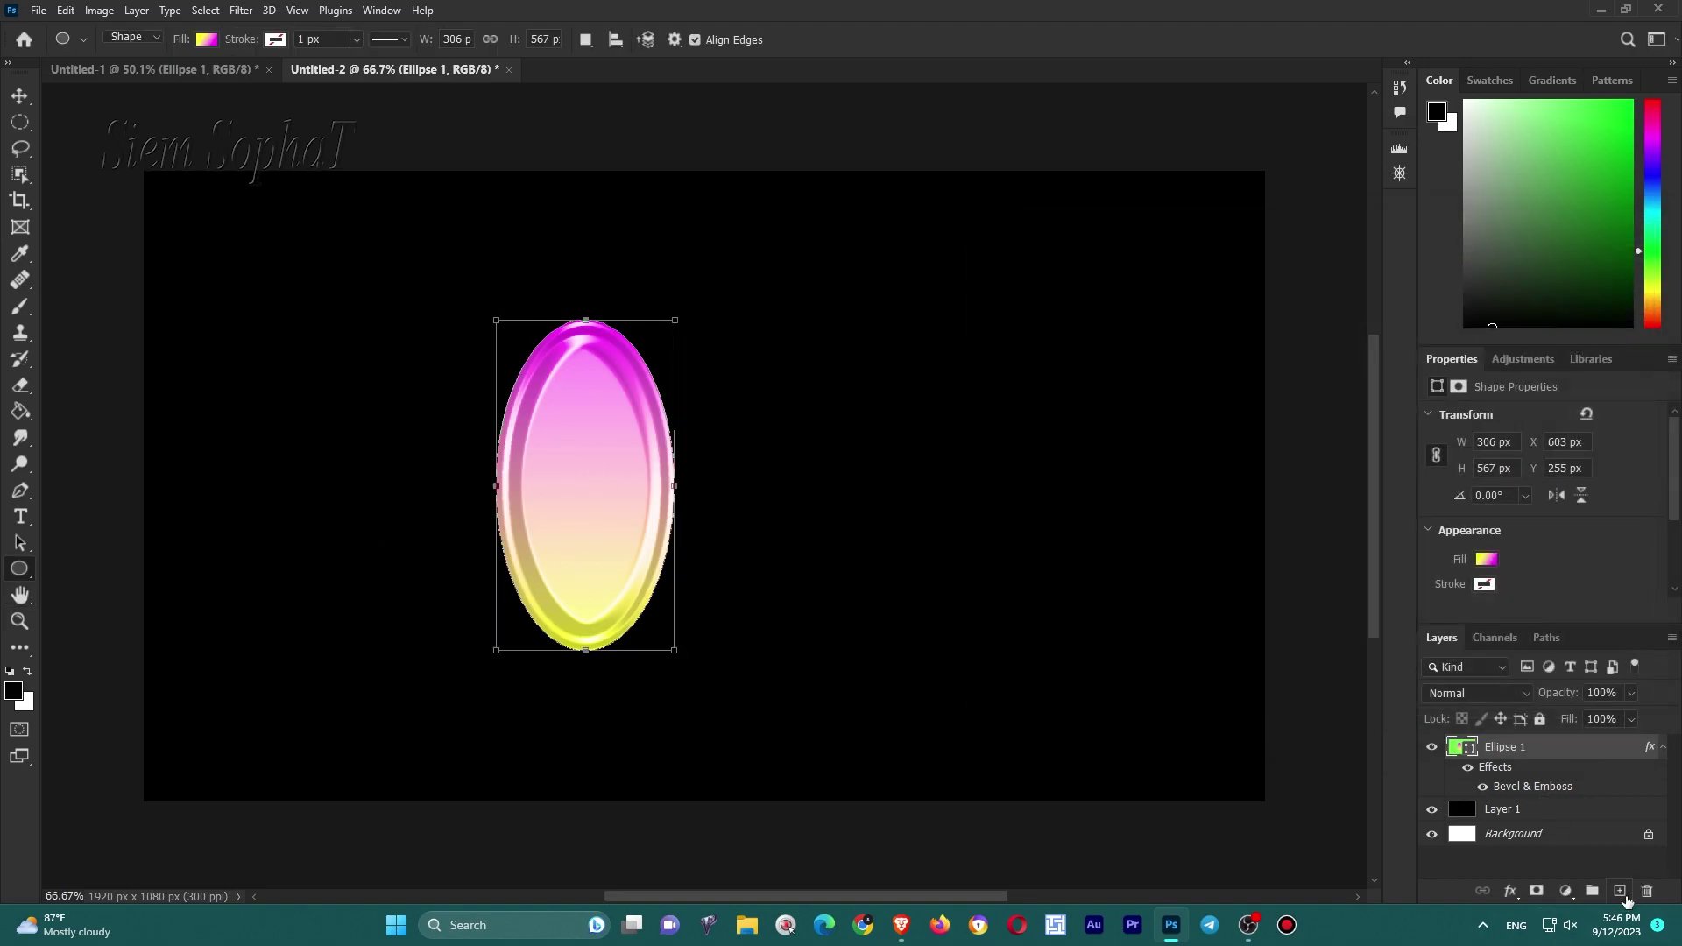
# Add a new layer below Ellipse 1 and hide the ellipse.
pyautogui.click(1619, 891)
pyautogui.moveTo(1548, 767); pyautogui.dragTo(1569, 807)
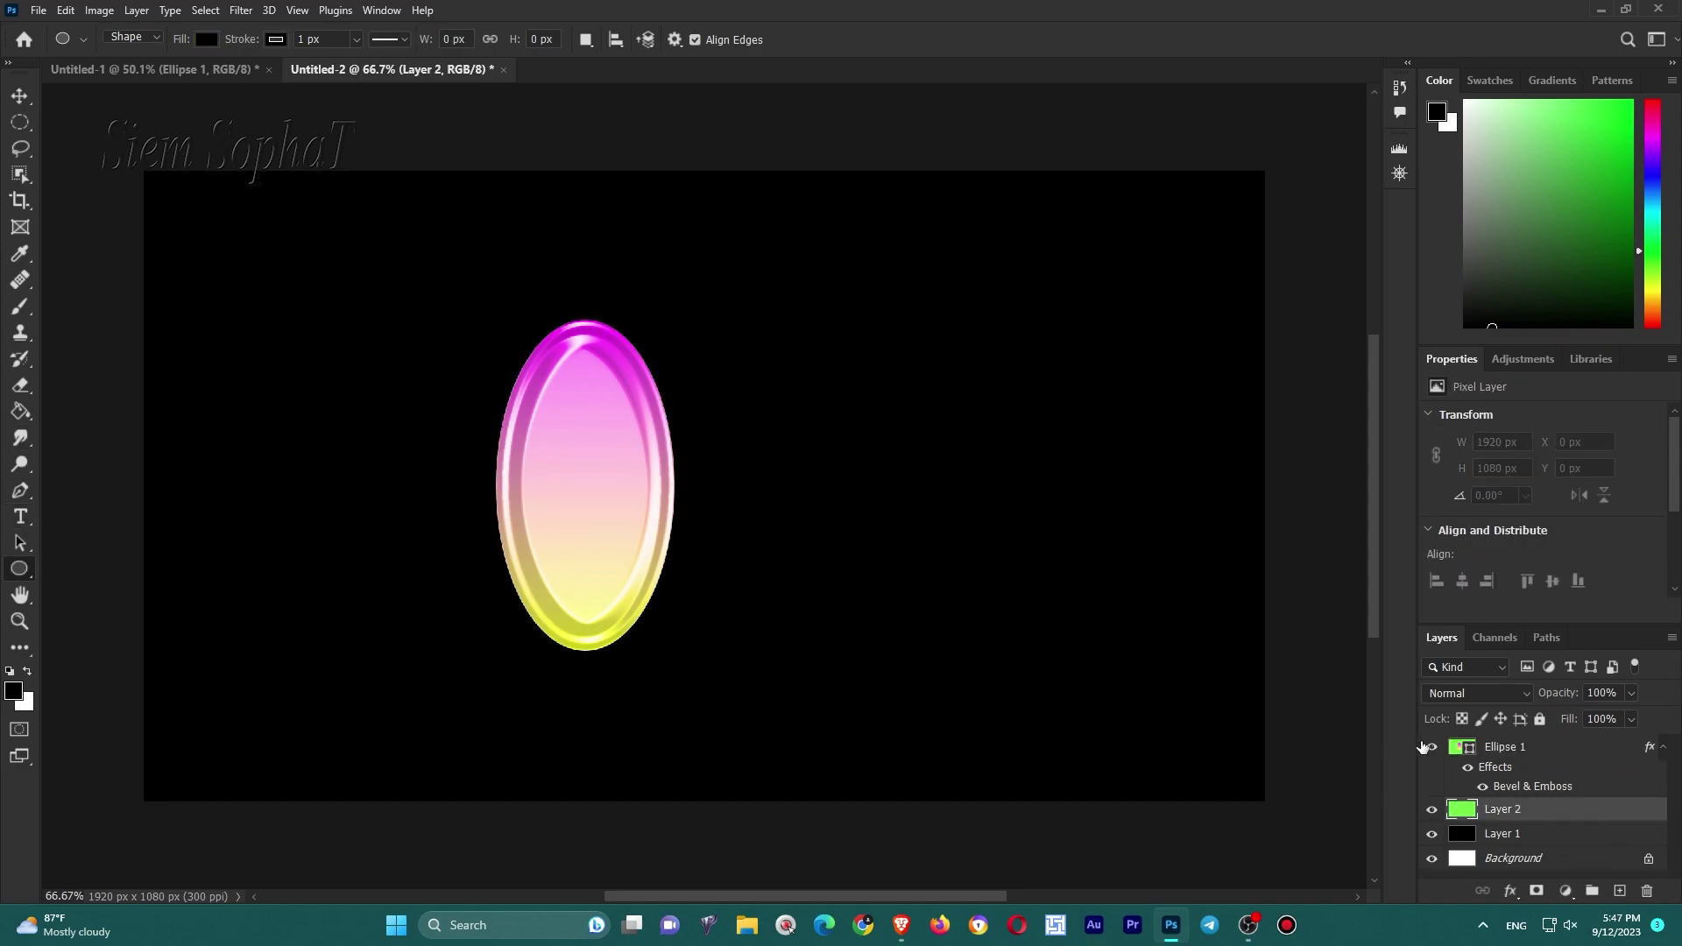
pyautogui.click(1430, 746)
# Fill the new layer with a diagonal Purple_02 gradient, then undo it.
pyautogui.click(19, 411)
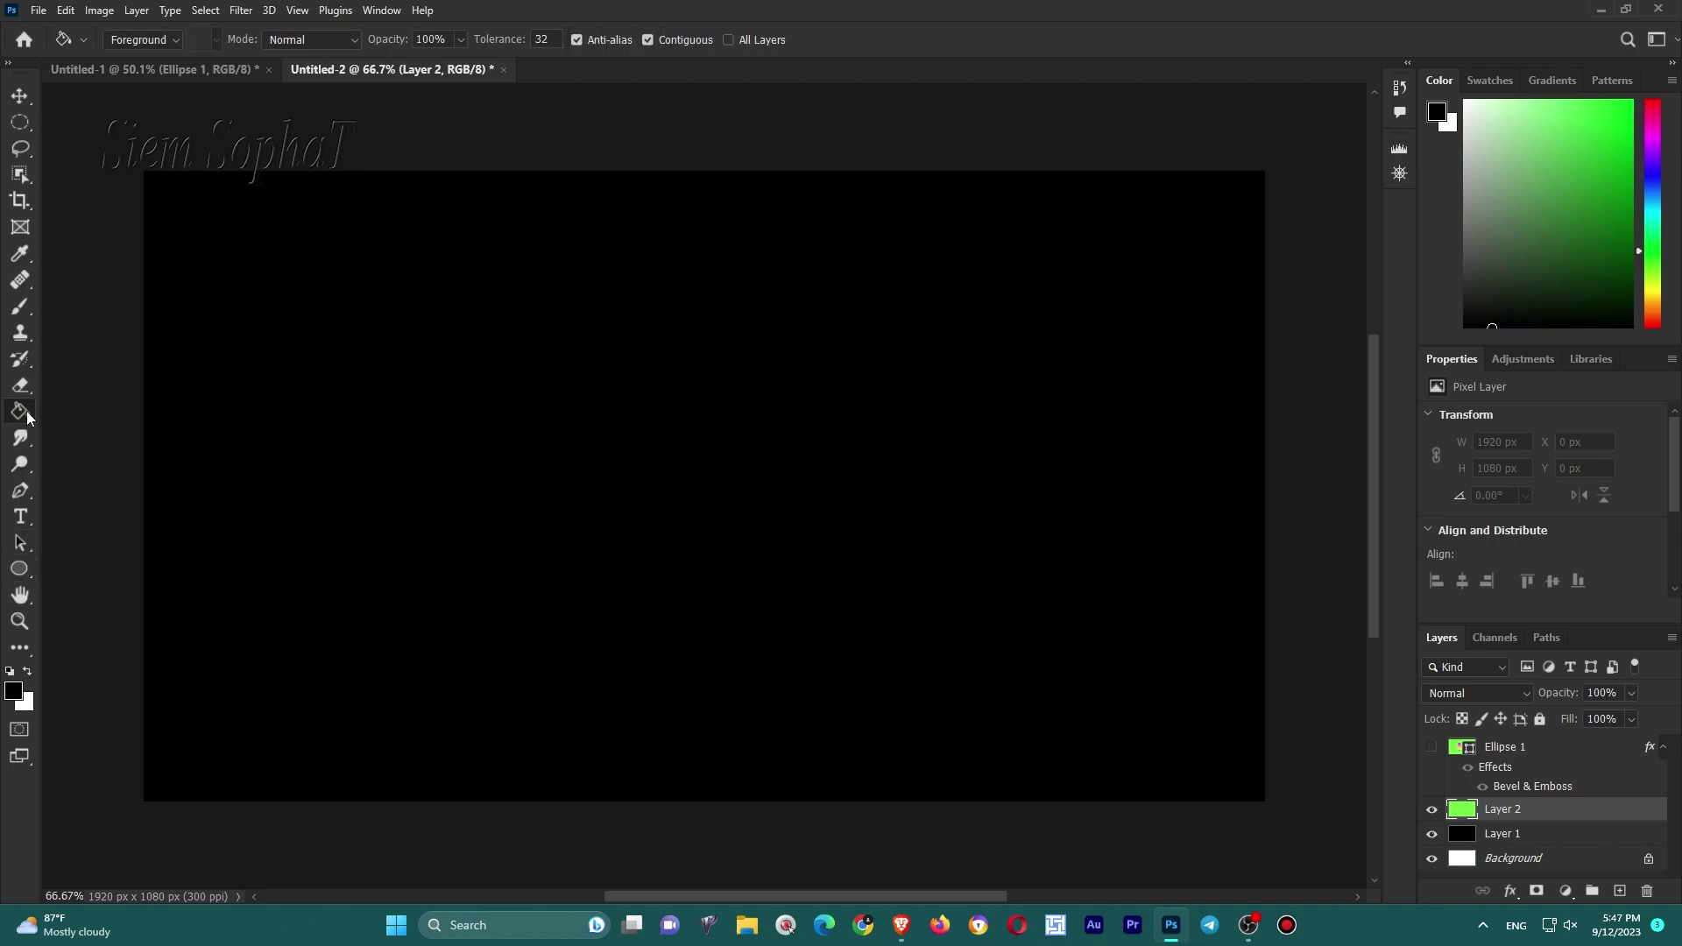
pyautogui.rightClick(26, 412)
pyautogui.click(124, 413)
pyautogui.click(175, 39)
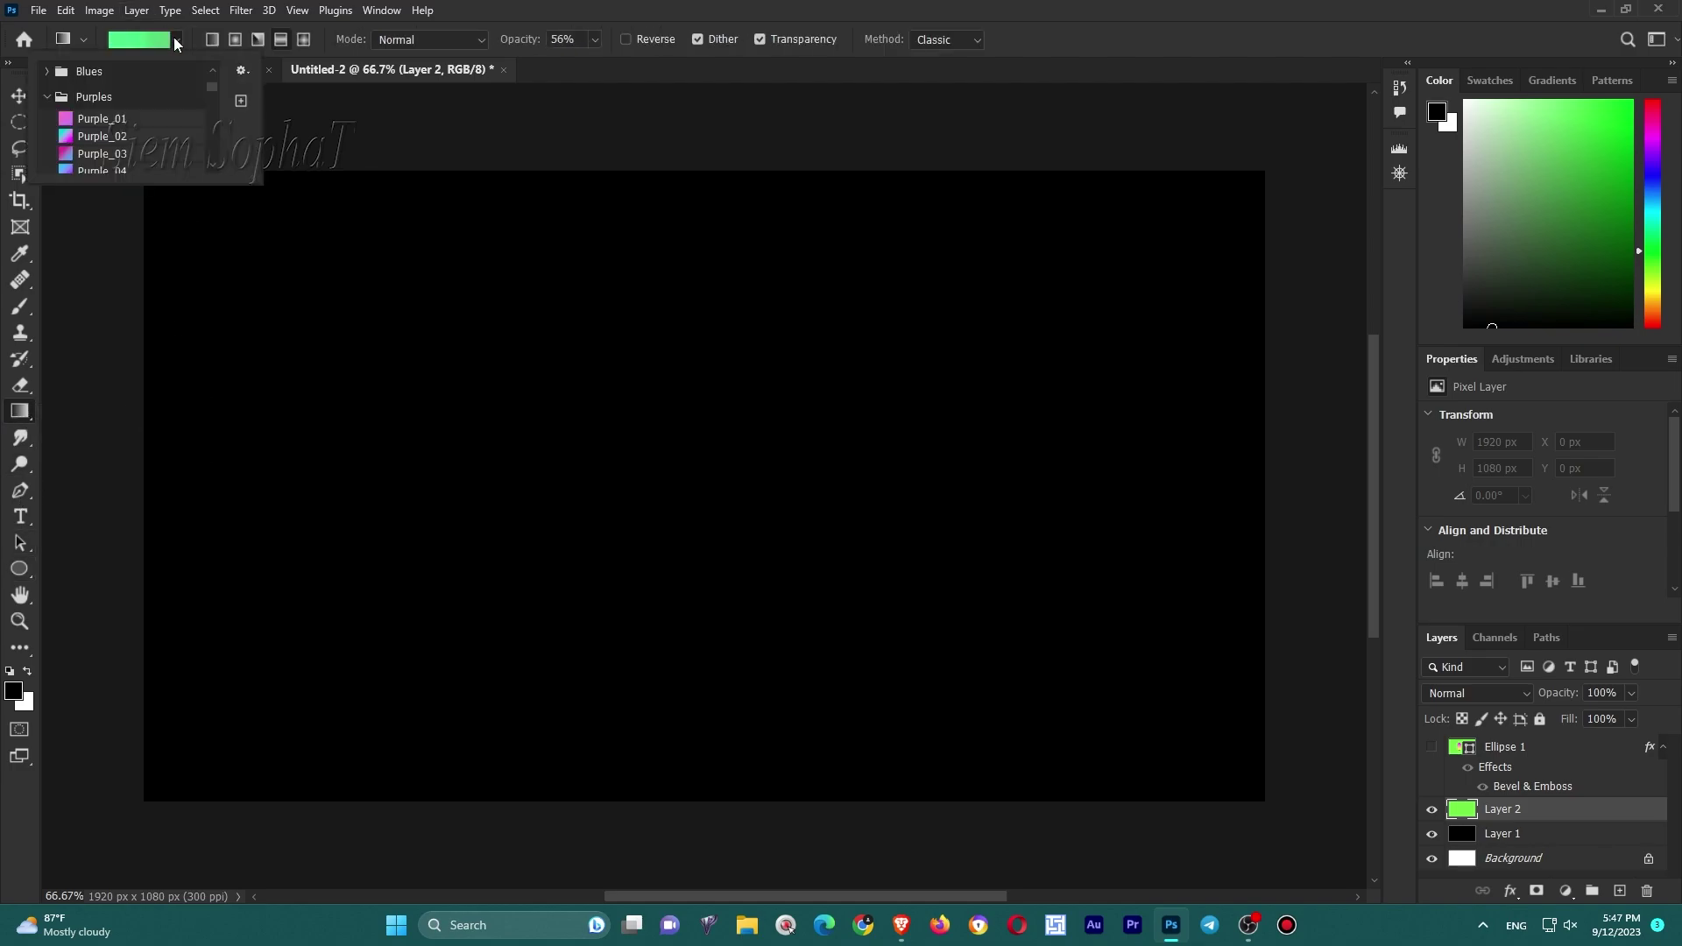
pyautogui.click(112, 137)
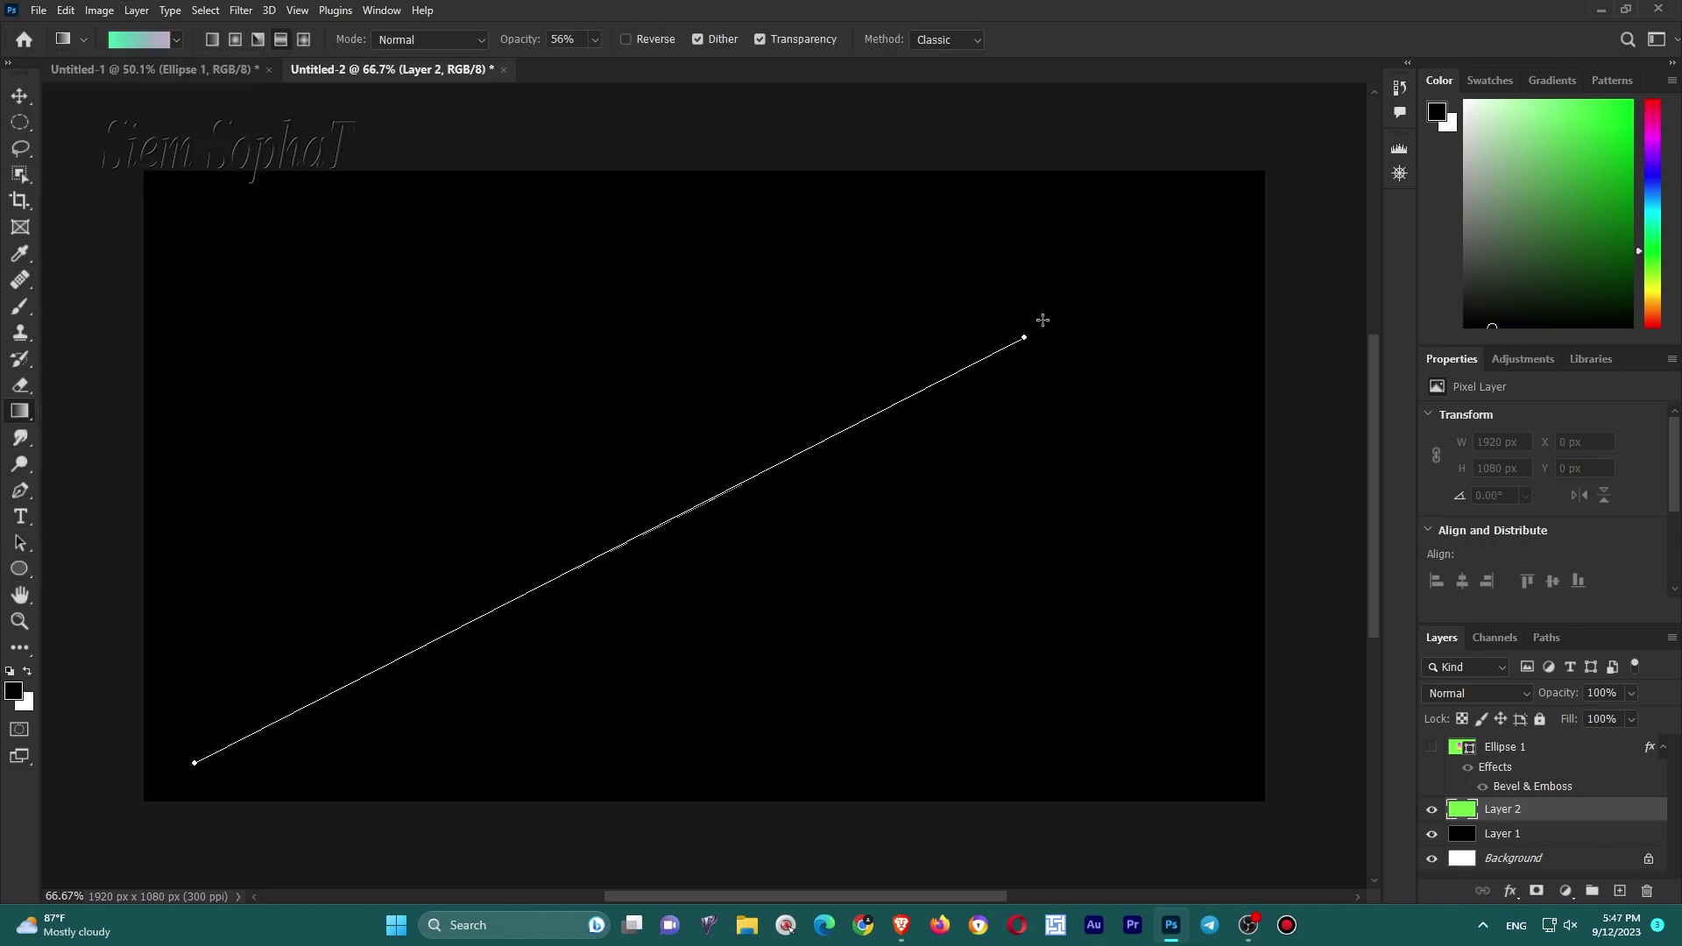
pyautogui.moveTo(197, 763); pyautogui.dragTo(1235, 210)
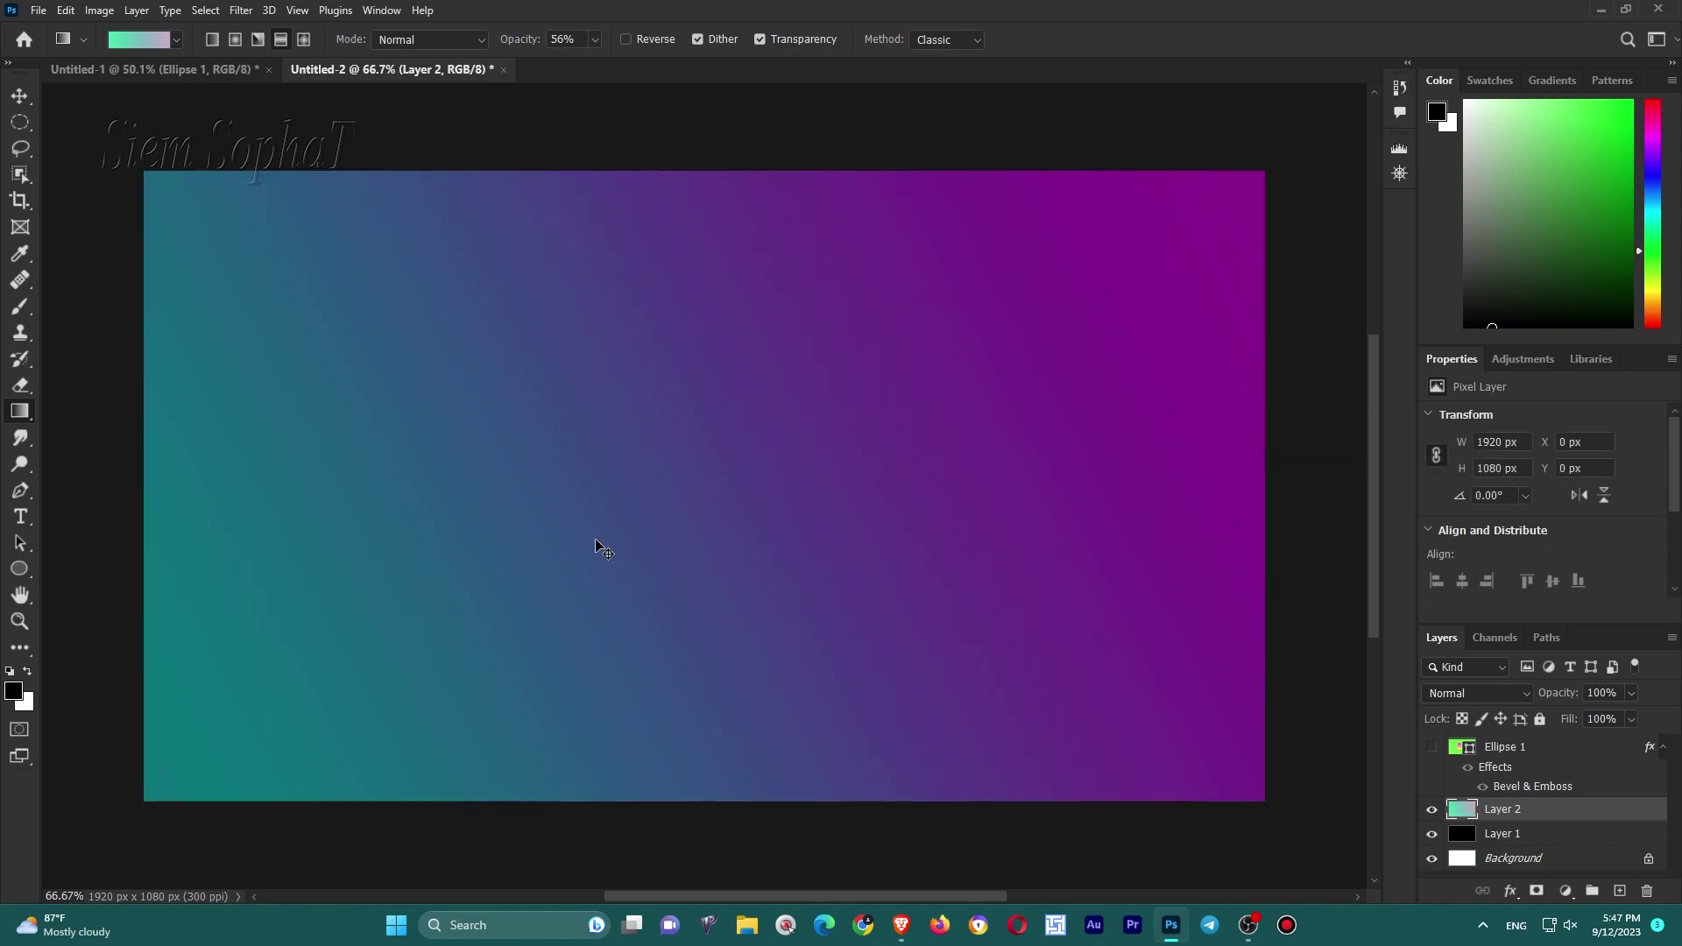
pyautogui.hotkey('ctrl', 'z')
# Redraw the Purple_02 teal-to-magenta gradient diagonally across the full canvas.
pyautogui.click(175, 39)
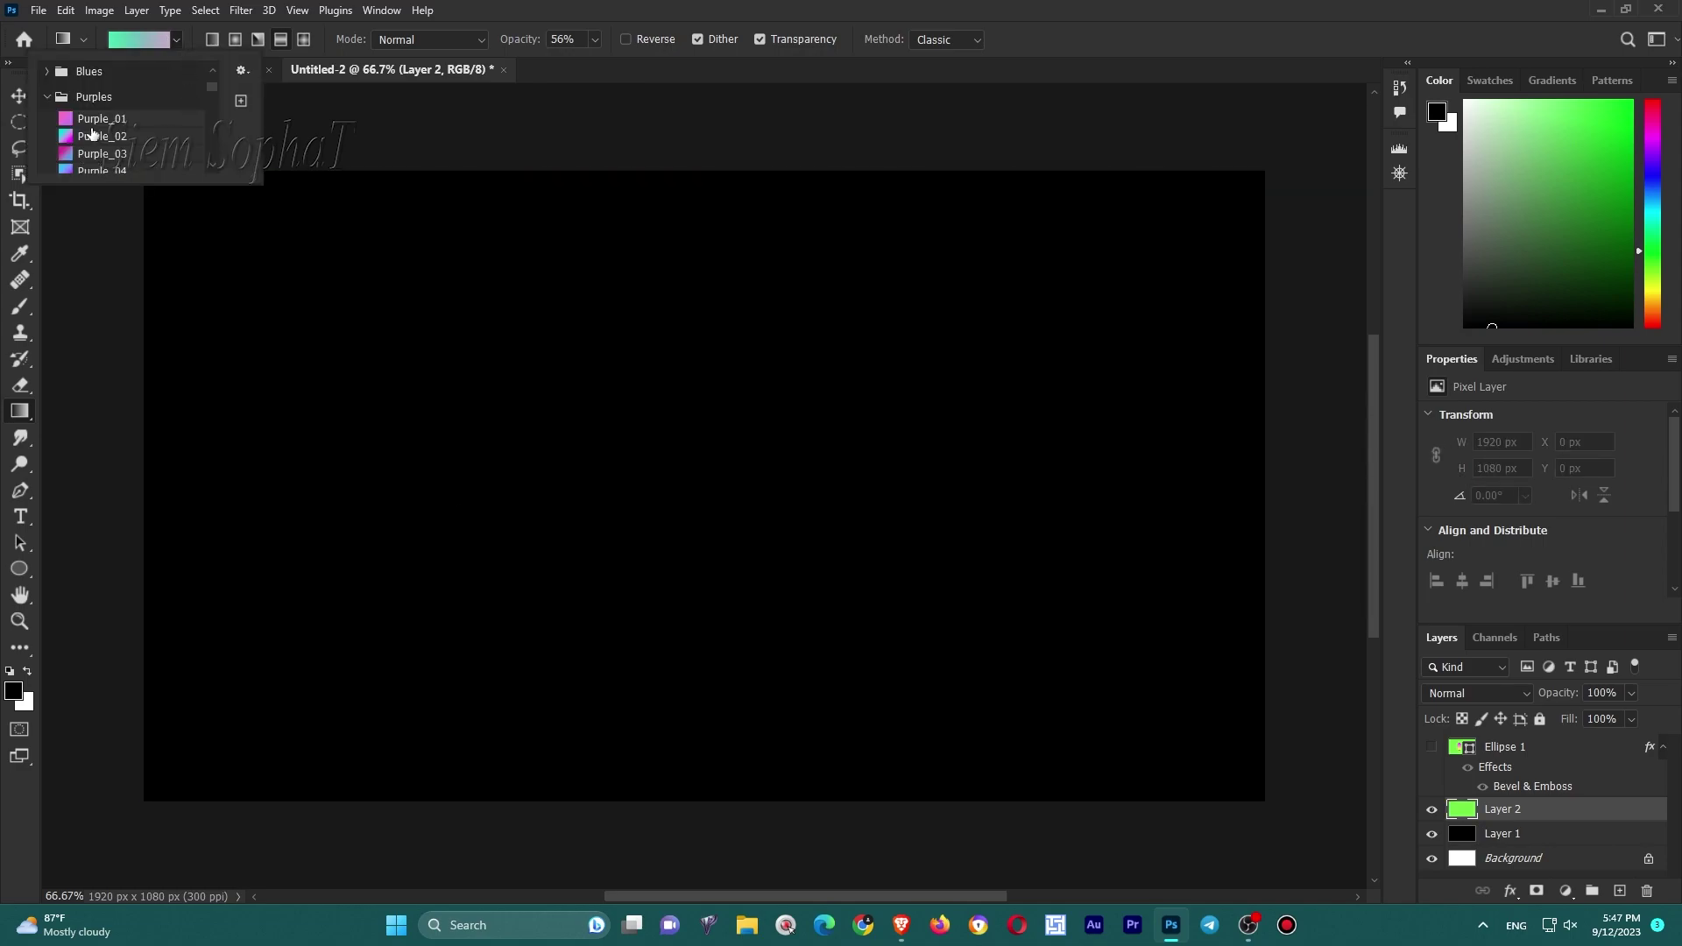
pyautogui.click(92, 136)
pyautogui.moveTo(119, 823); pyautogui.dragTo(621, 576)
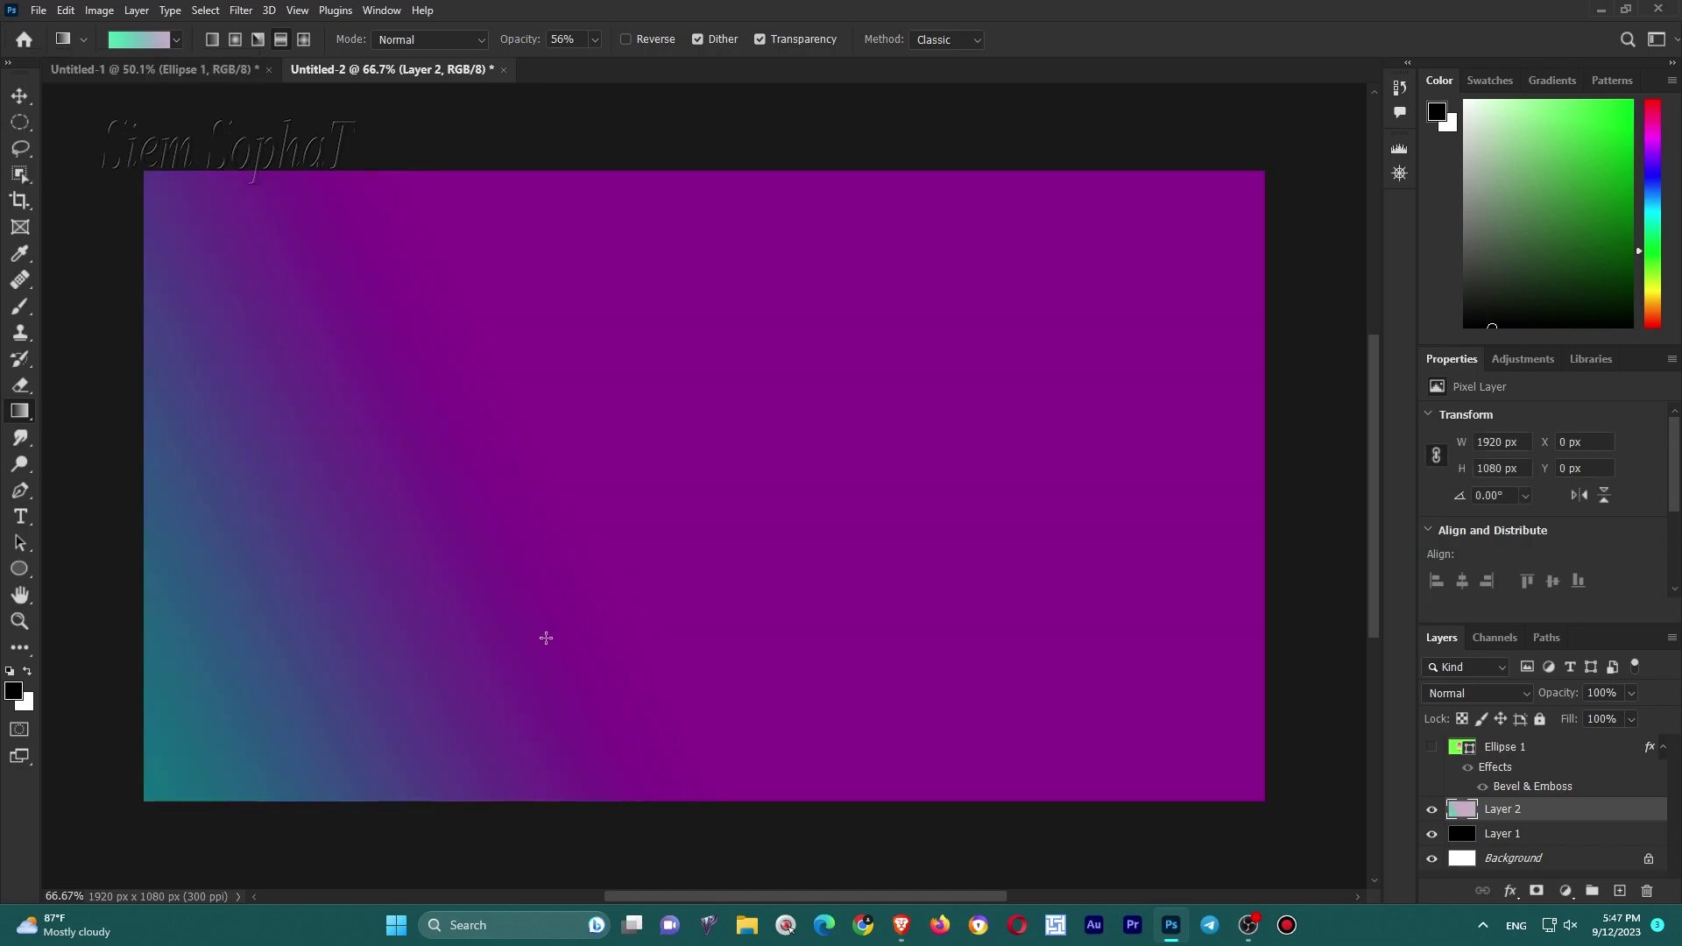
pyautogui.moveTo(192, 780); pyautogui.dragTo(989, 320)
pyautogui.moveTo(392, 620); pyautogui.dragTo(1418, 130)
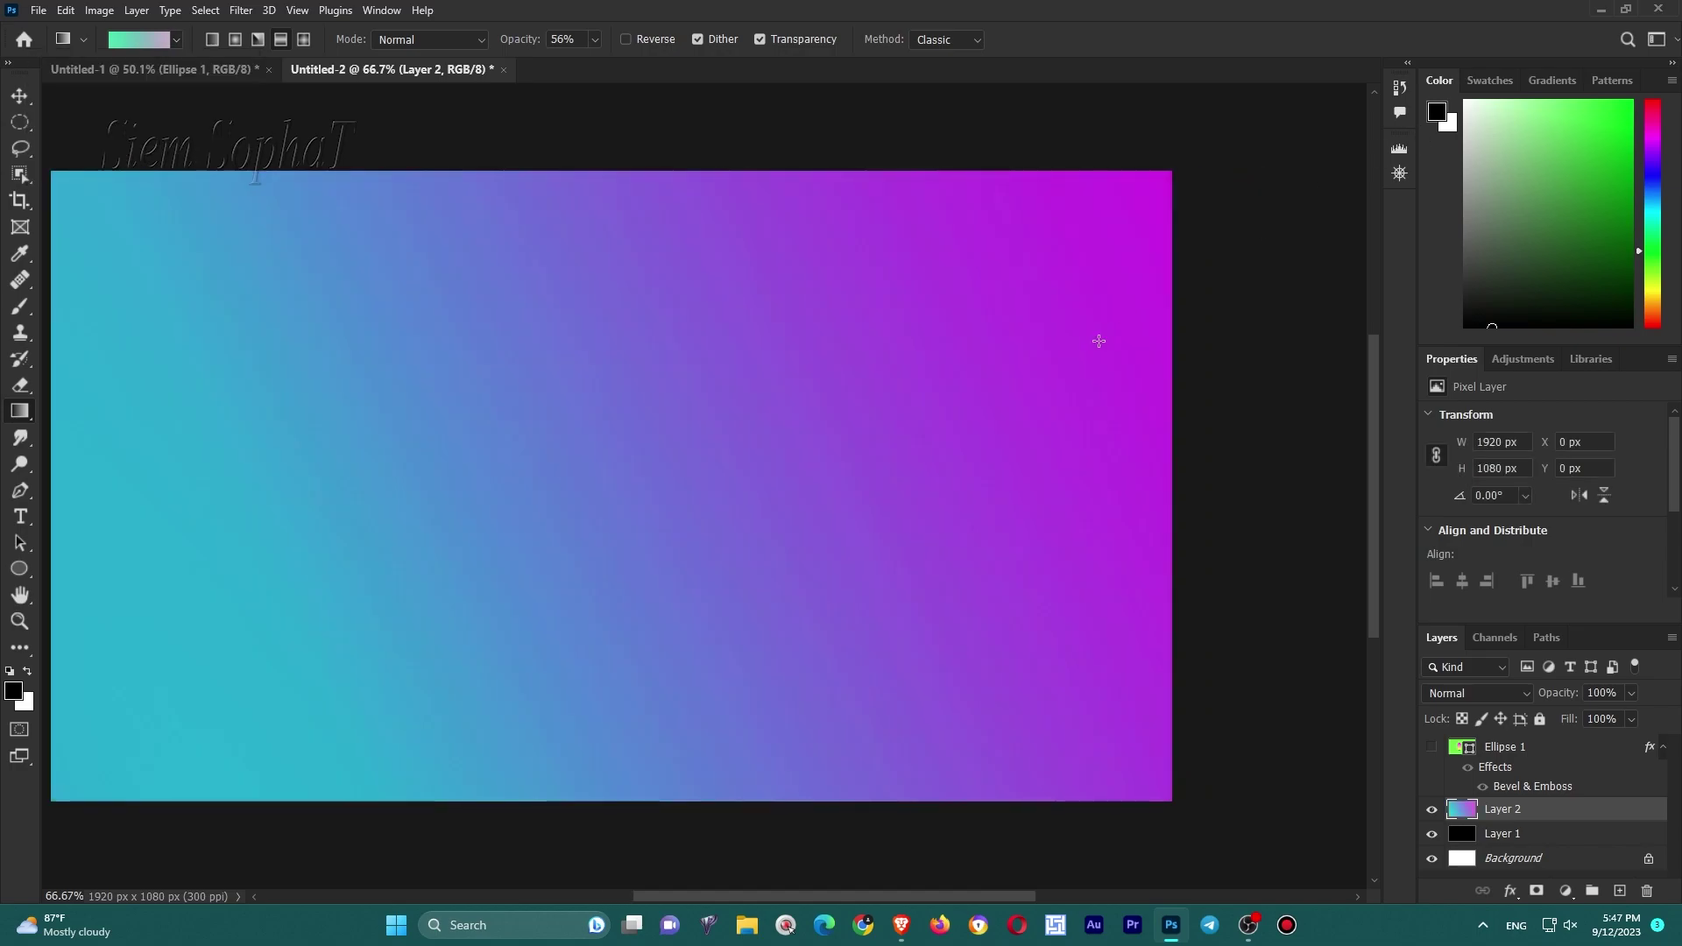
pyautogui.scroll(-3, 1096, 341)
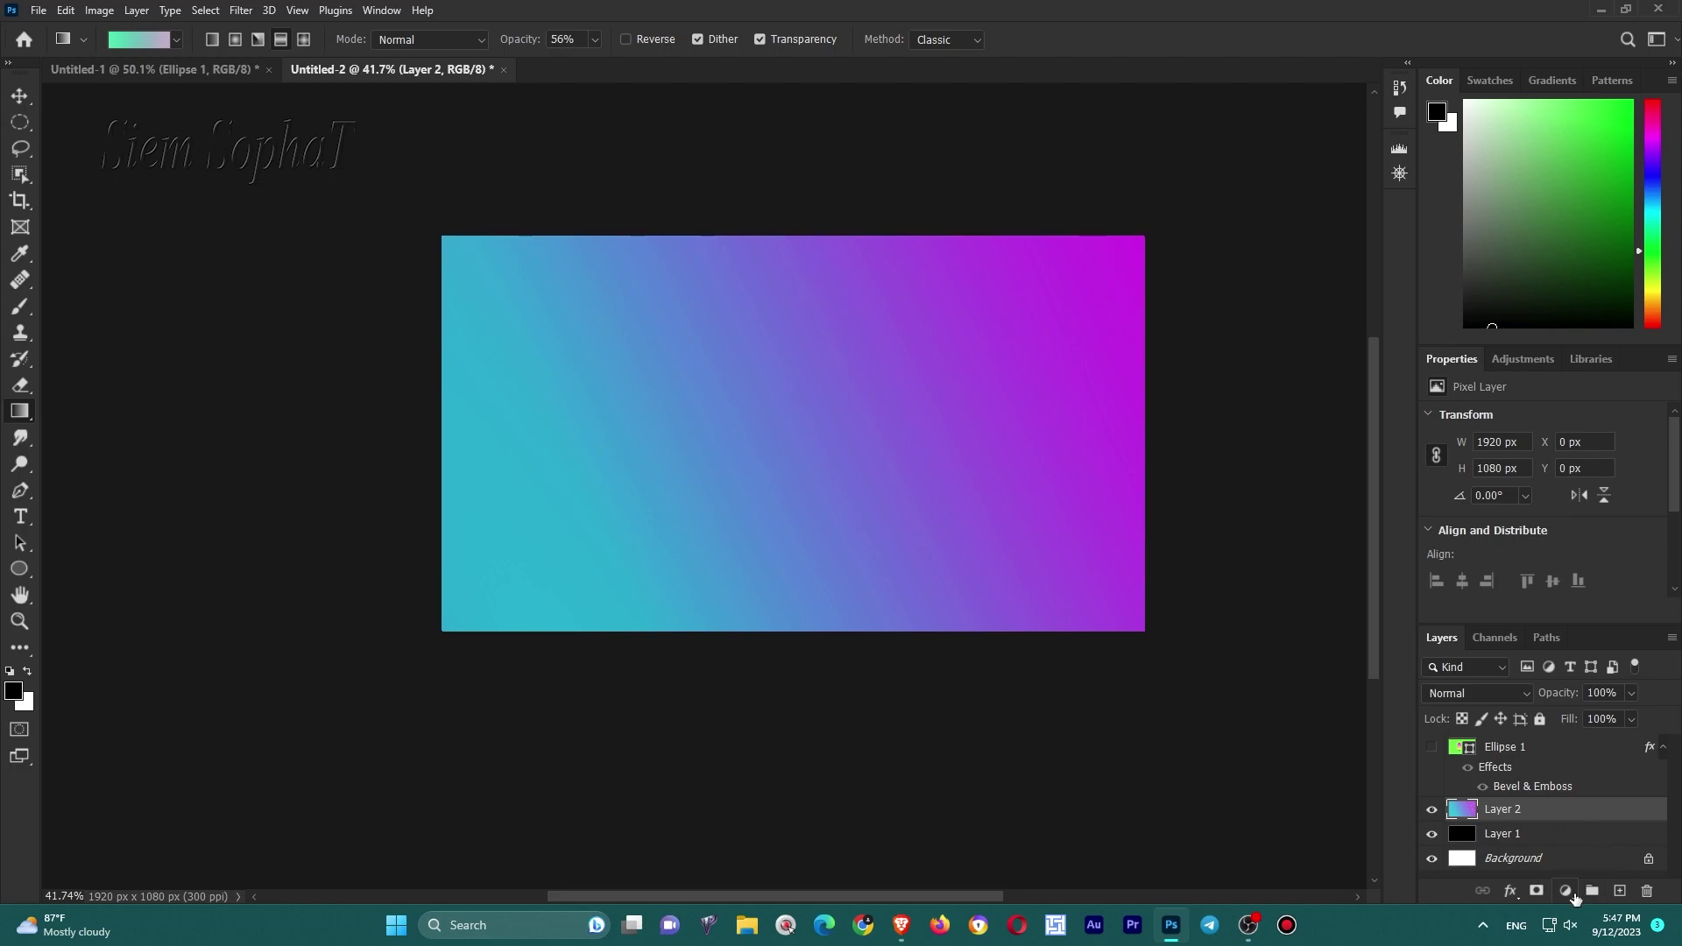
# Add a Curves adjustment that brightens the background, and show the ellipse again.
pyautogui.click(1565, 891)
pyautogui.click(1568, 667)
pyautogui.moveTo(1533, 582)
pyautogui.mouseDown()
pyautogui.moveTo(1580, 509)
pyautogui.moveTo(1541, 509)
pyautogui.mouseUp()
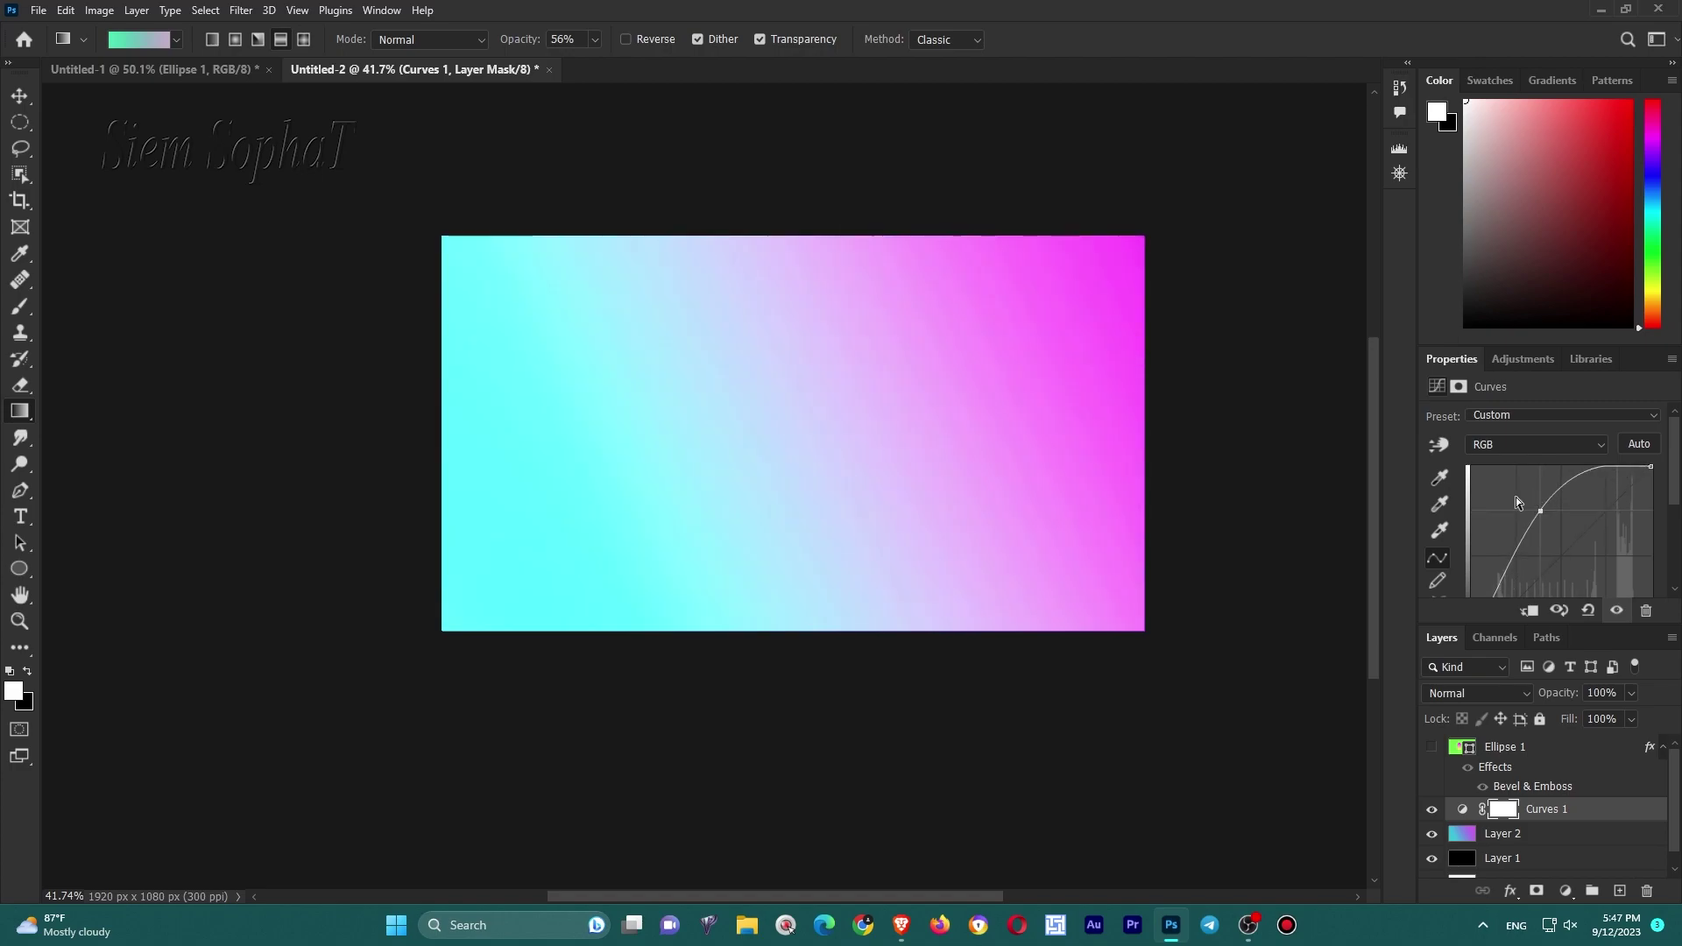
pyautogui.click(1431, 746)
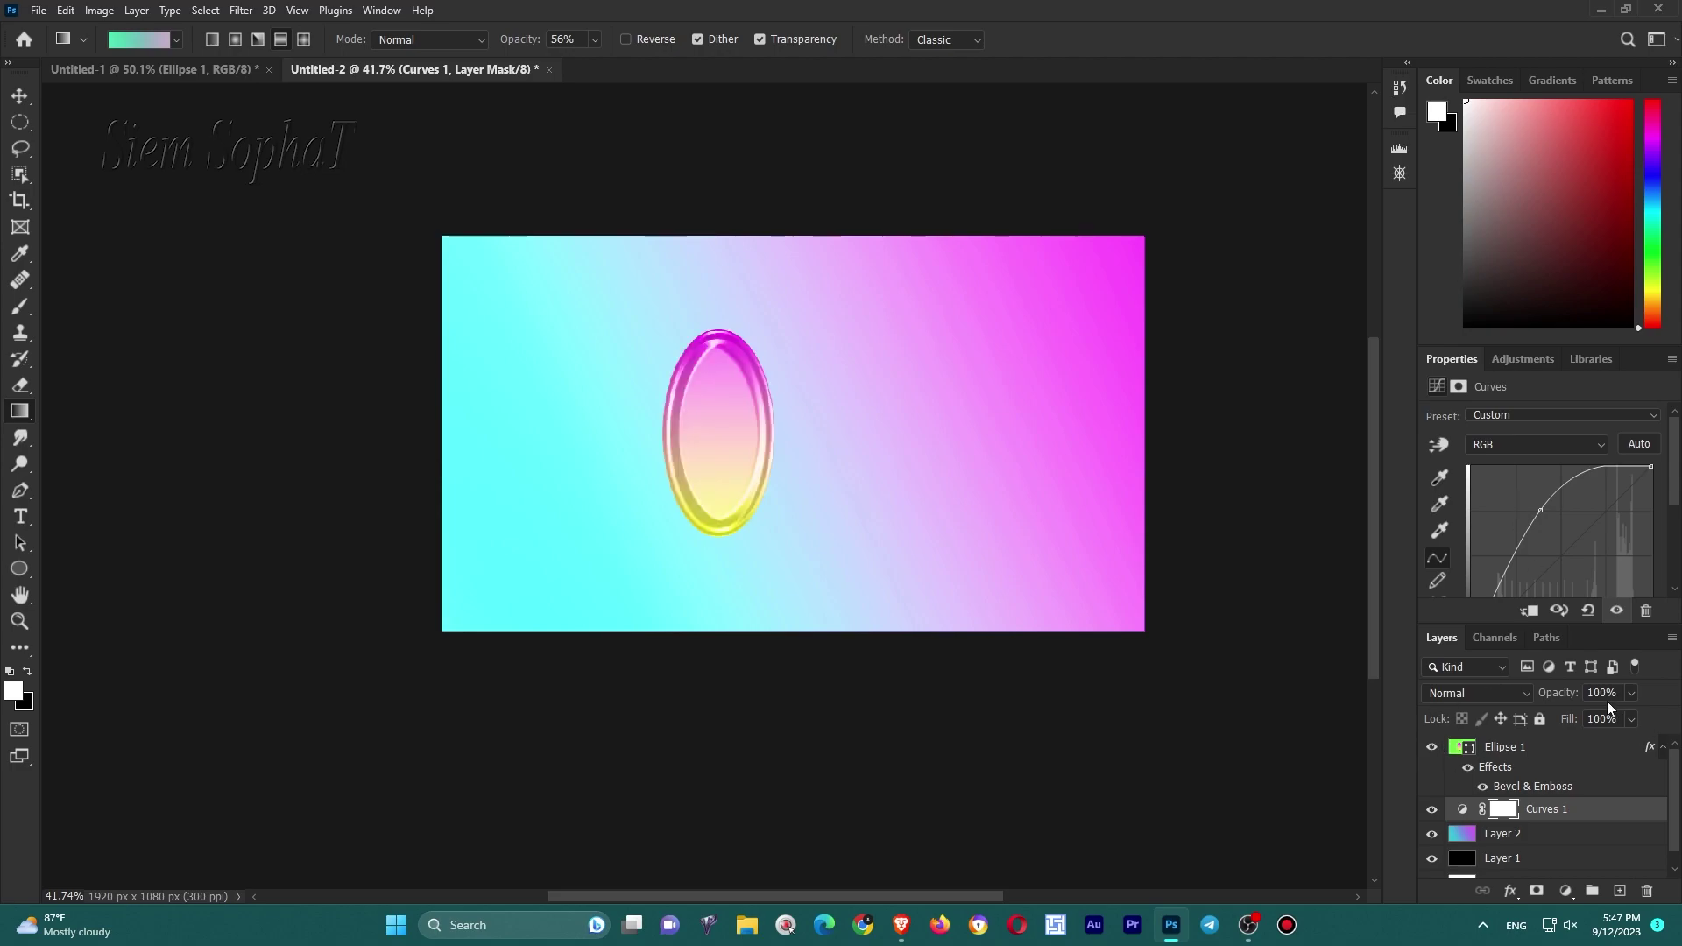
# Clip Curves 1 to the gradient and group both layers into Group 1.
pyautogui.scroll(3, 841, 350)
pyautogui.scroll(-2, 841, 350)
pyautogui.press('v')
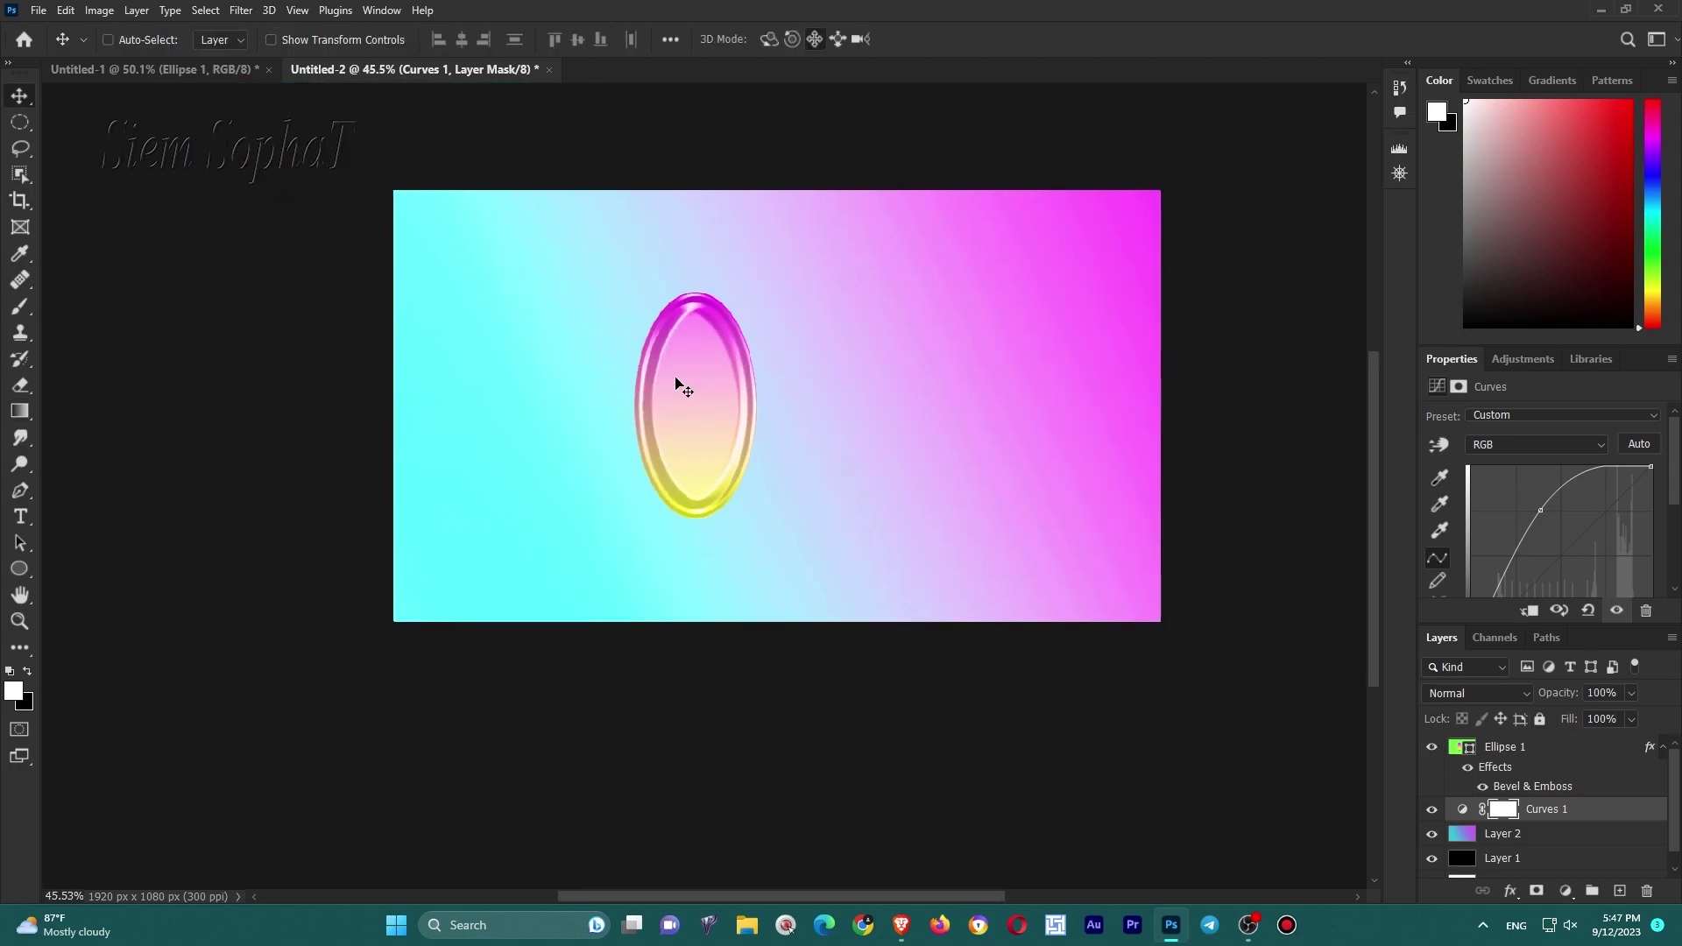
pyautogui.moveTo(716, 432); pyautogui.dragTo(855, 491)
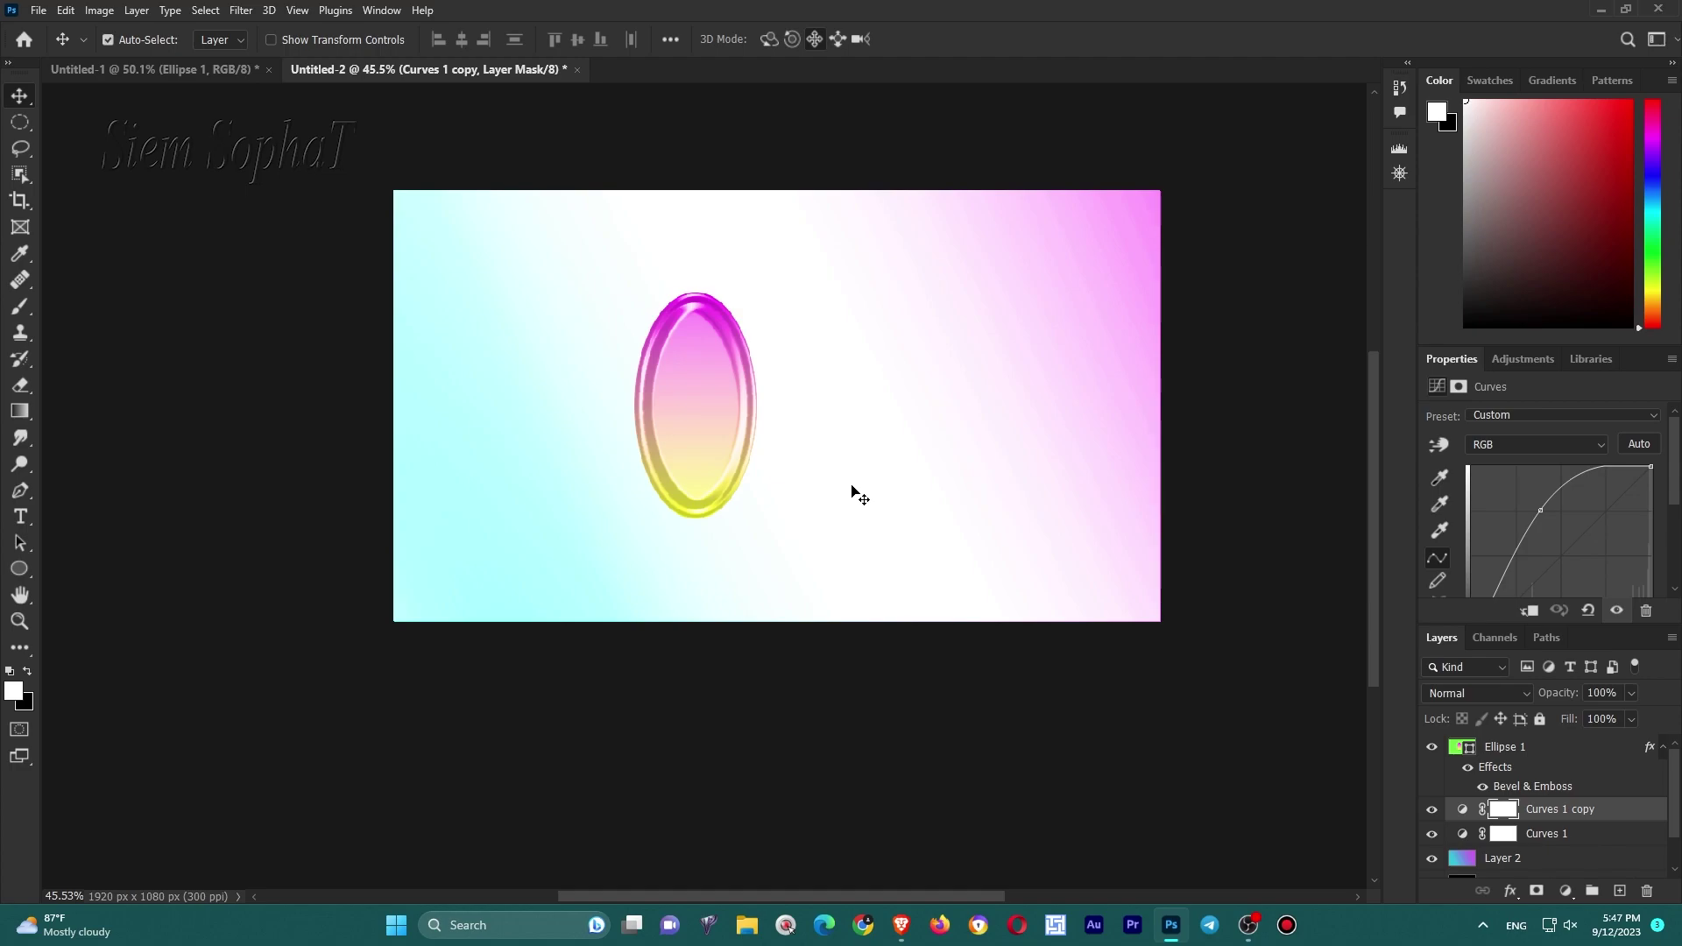
pyautogui.hotkey('ctrl', 'z')
pyautogui.click(1587, 814)
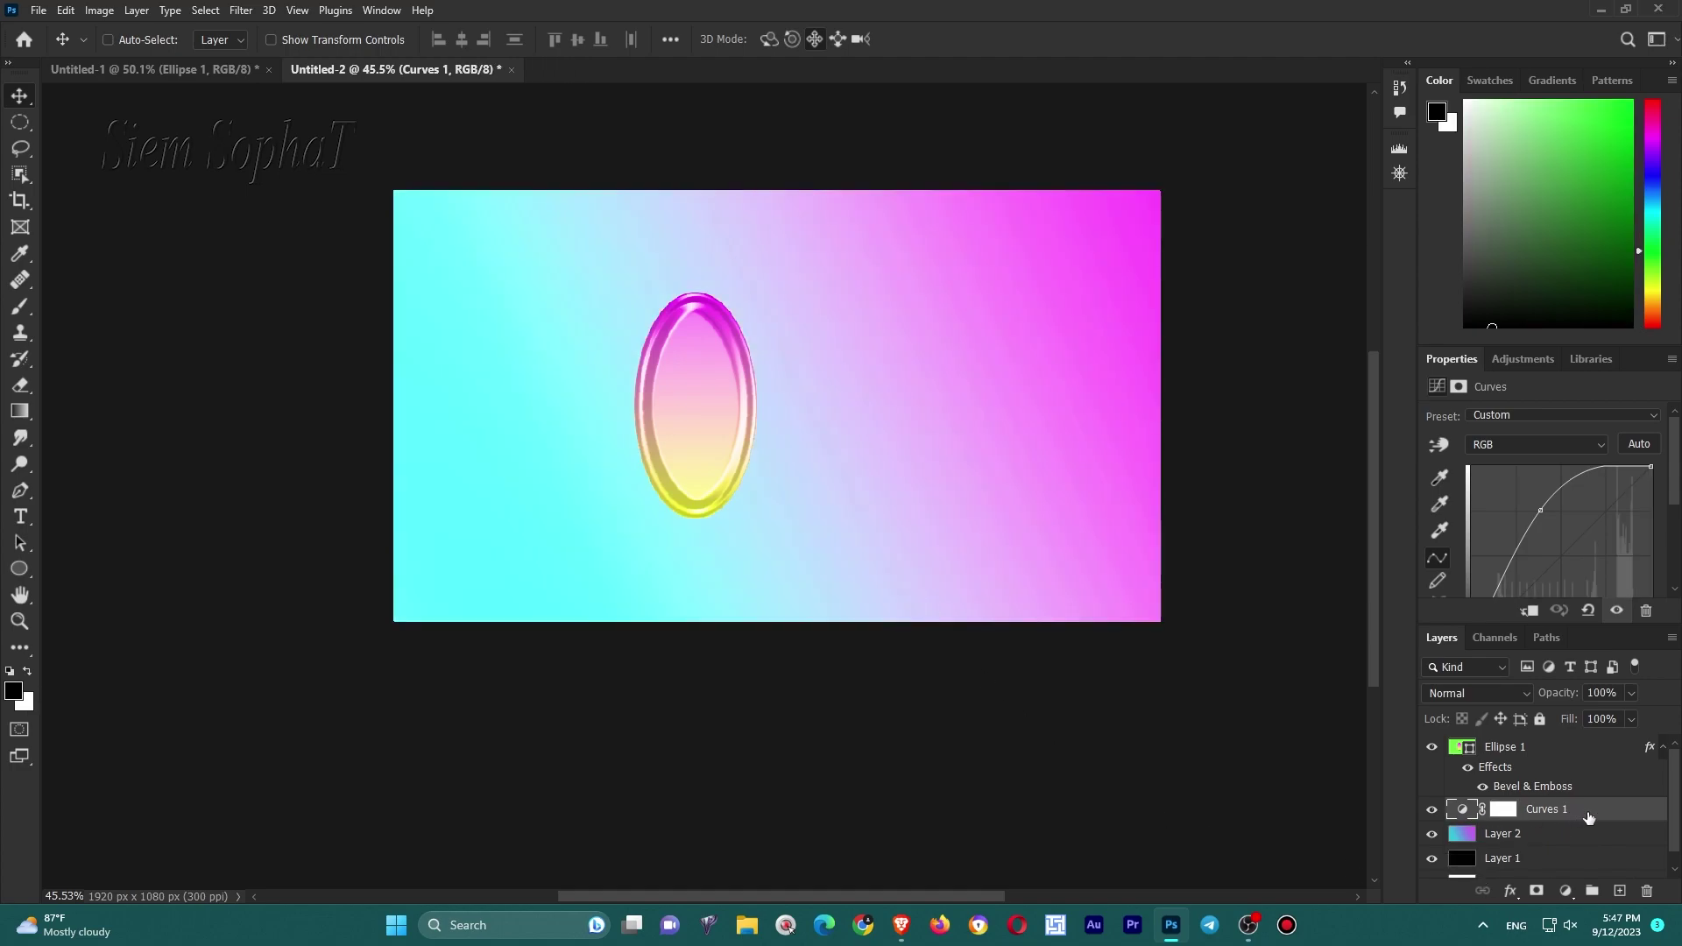
pyautogui.rightClick(1588, 816)
pyautogui.click(1558, 413)
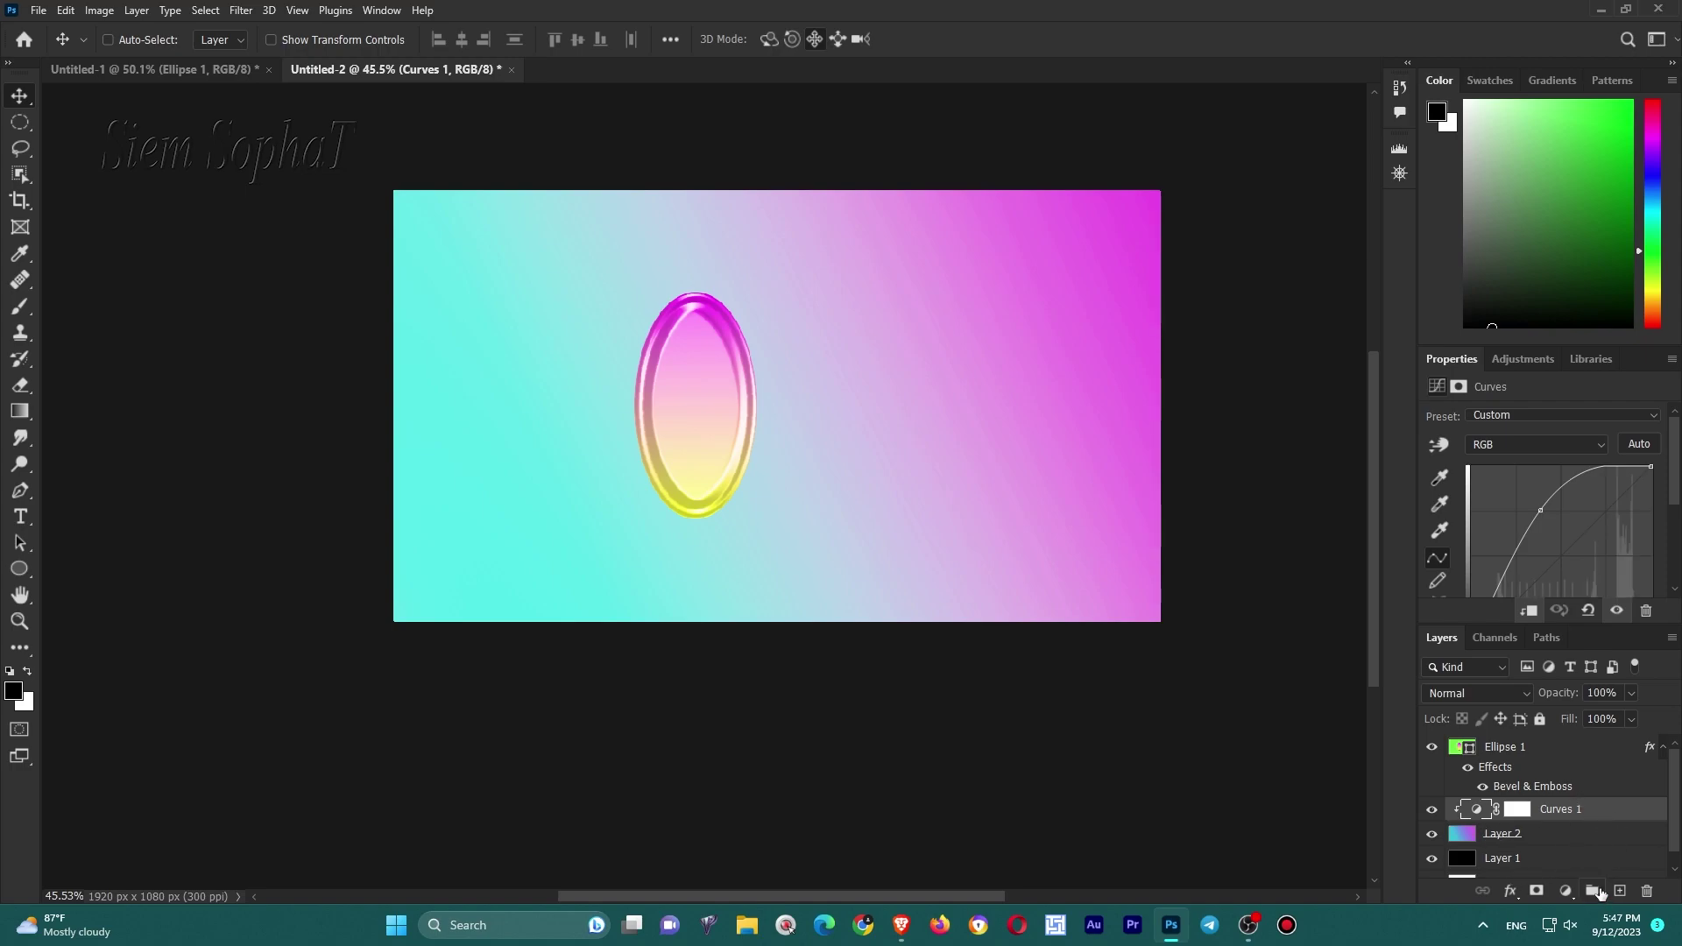
pyautogui.keyDown('ctrl'); pyautogui.click(1530, 836); pyautogui.keyUp('ctrl')
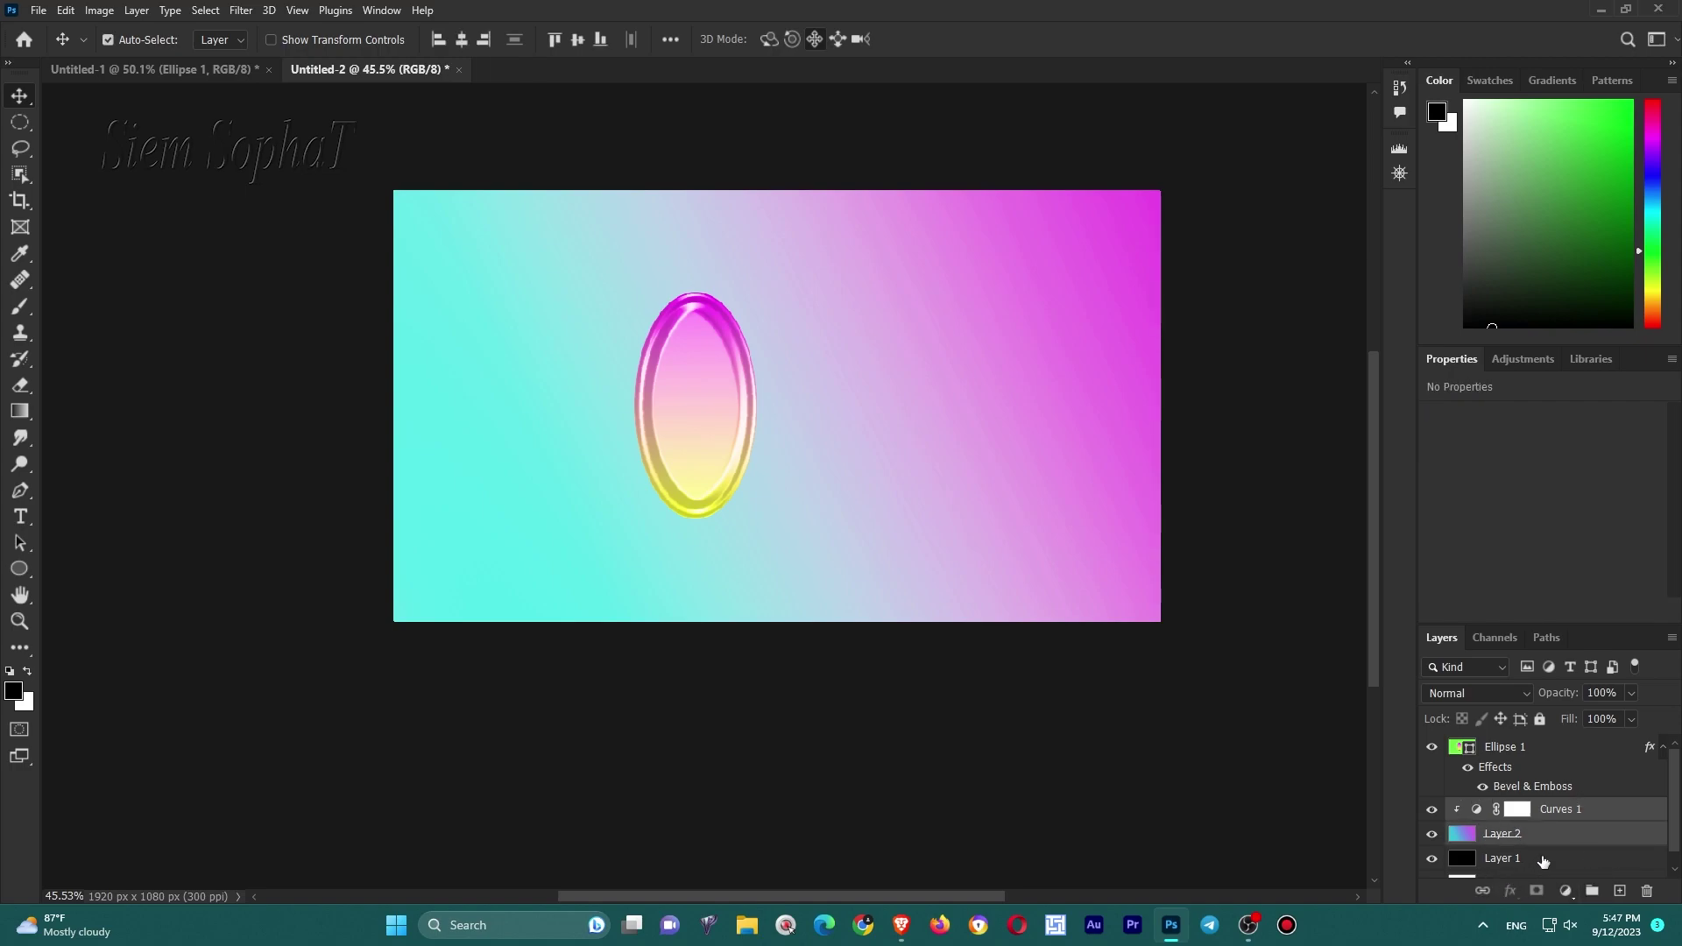
pyautogui.click(1591, 890)
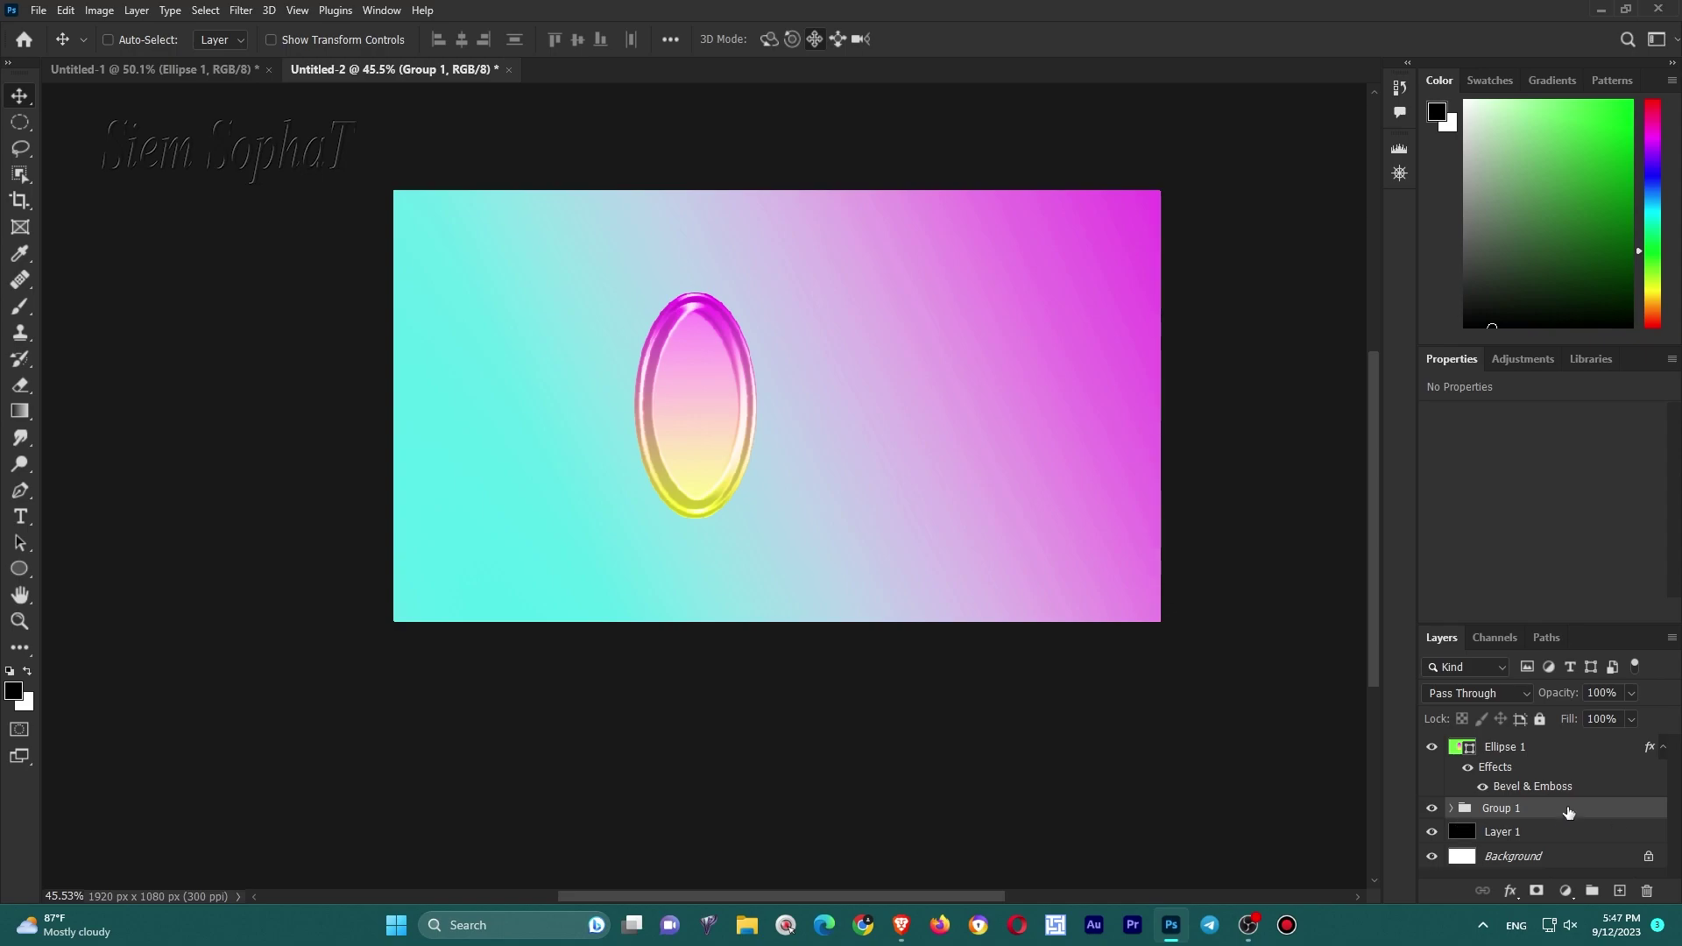
# Shift the background group, duplicate the bubble to the upper right, and move the original left.
pyautogui.moveTo(706, 398)
pyautogui.mouseDown()
pyautogui.moveTo(660, 390)
pyautogui.moveTo(706, 397)
pyautogui.moveTo(644, 484)
pyautogui.moveTo(713, 499)
pyautogui.moveTo(909, 487)
pyautogui.mouseUp()
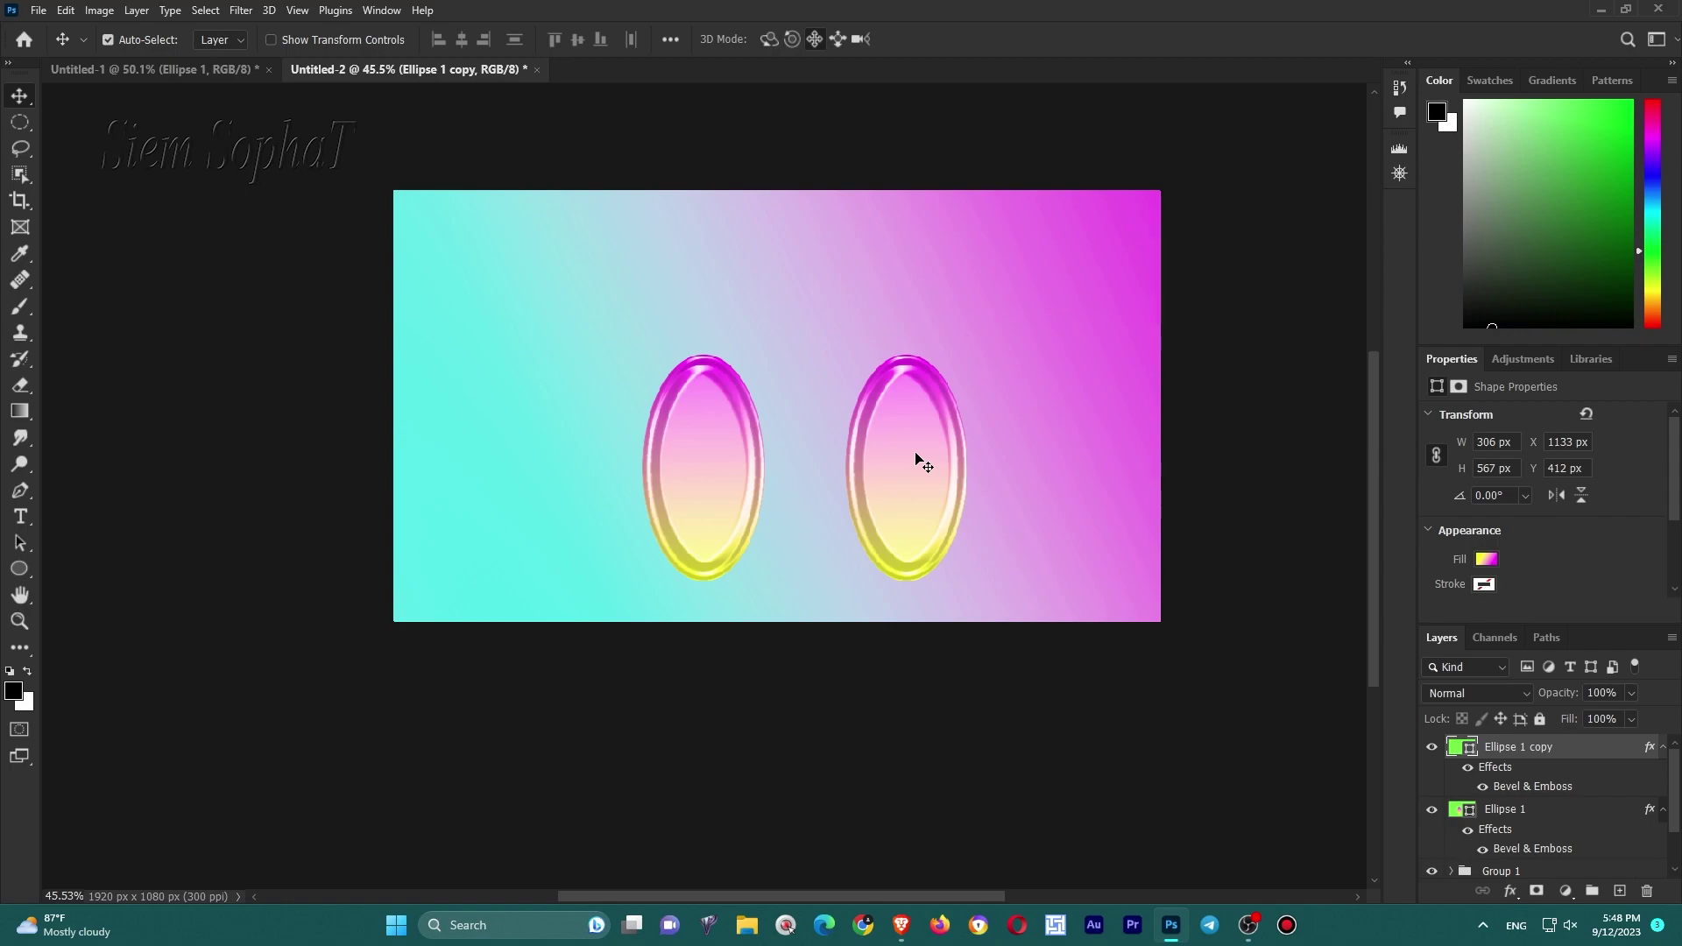
pyautogui.keyDown('alt'); pyautogui.moveTo(918, 460); pyautogui.dragTo(1069, 337); pyautogui.keyUp('alt')
pyautogui.moveTo(750, 451)
pyautogui.mouseDown()
pyautogui.moveTo(598, 441)
pyautogui.moveTo(664, 450)
pyautogui.mouseUp()
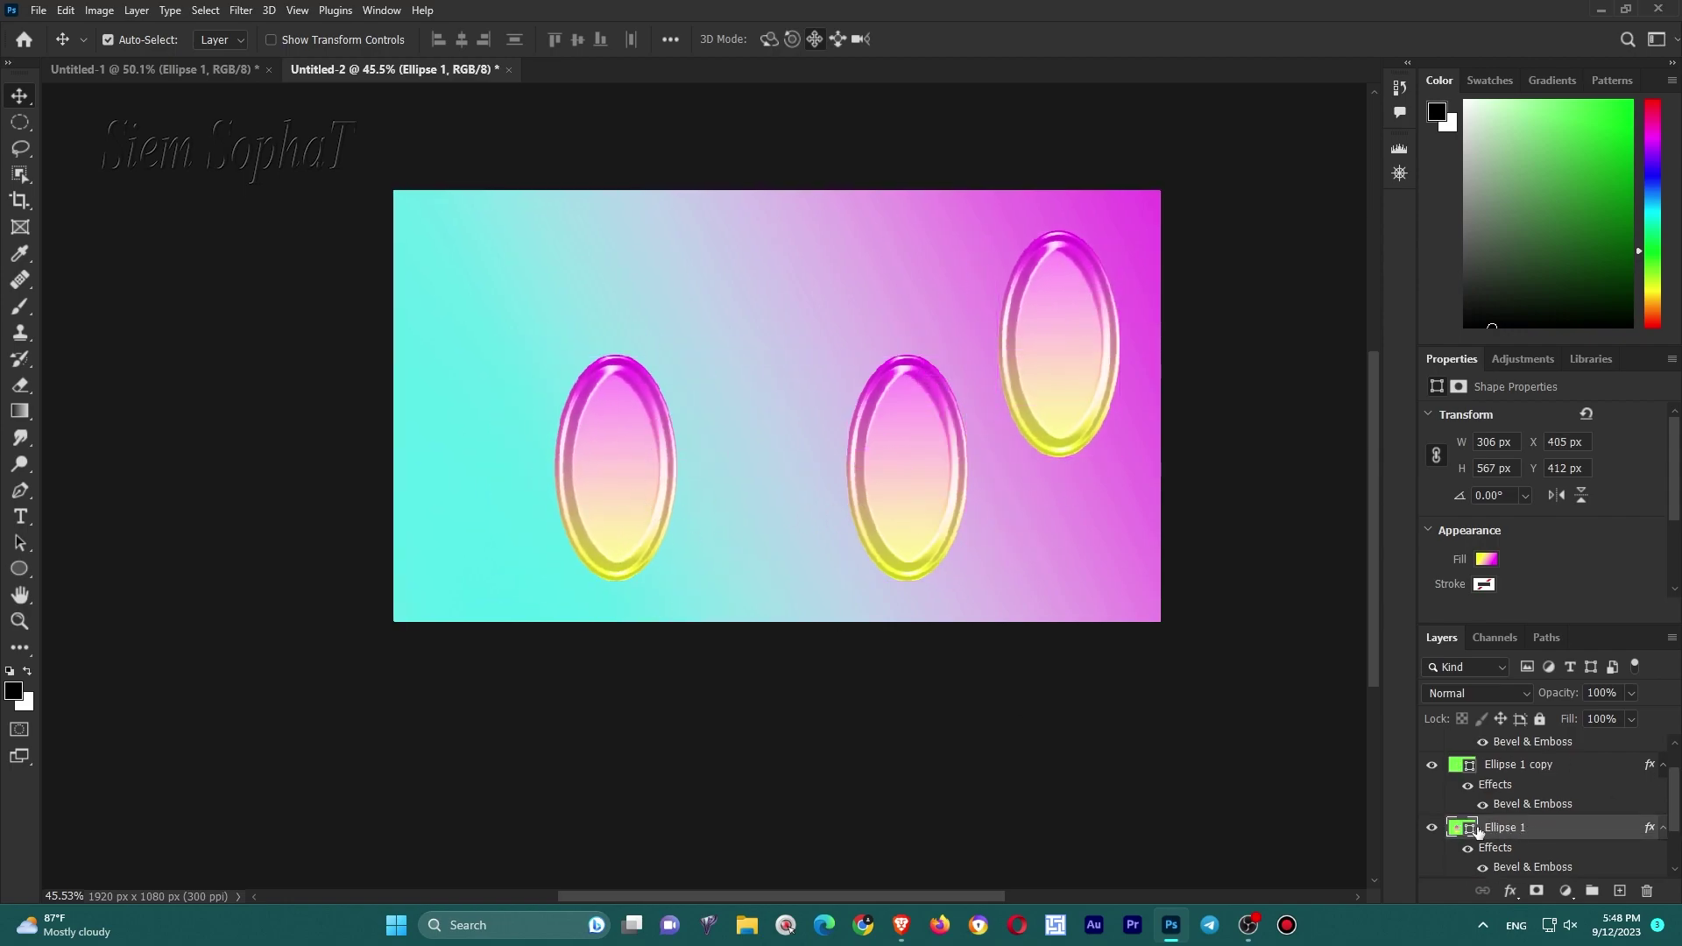
# Convert Ellipse 1 copy 2 to a Smart Object and push it to the top edge.
pyautogui.scroll(2, 1647, 815)
pyautogui.click(1469, 752)
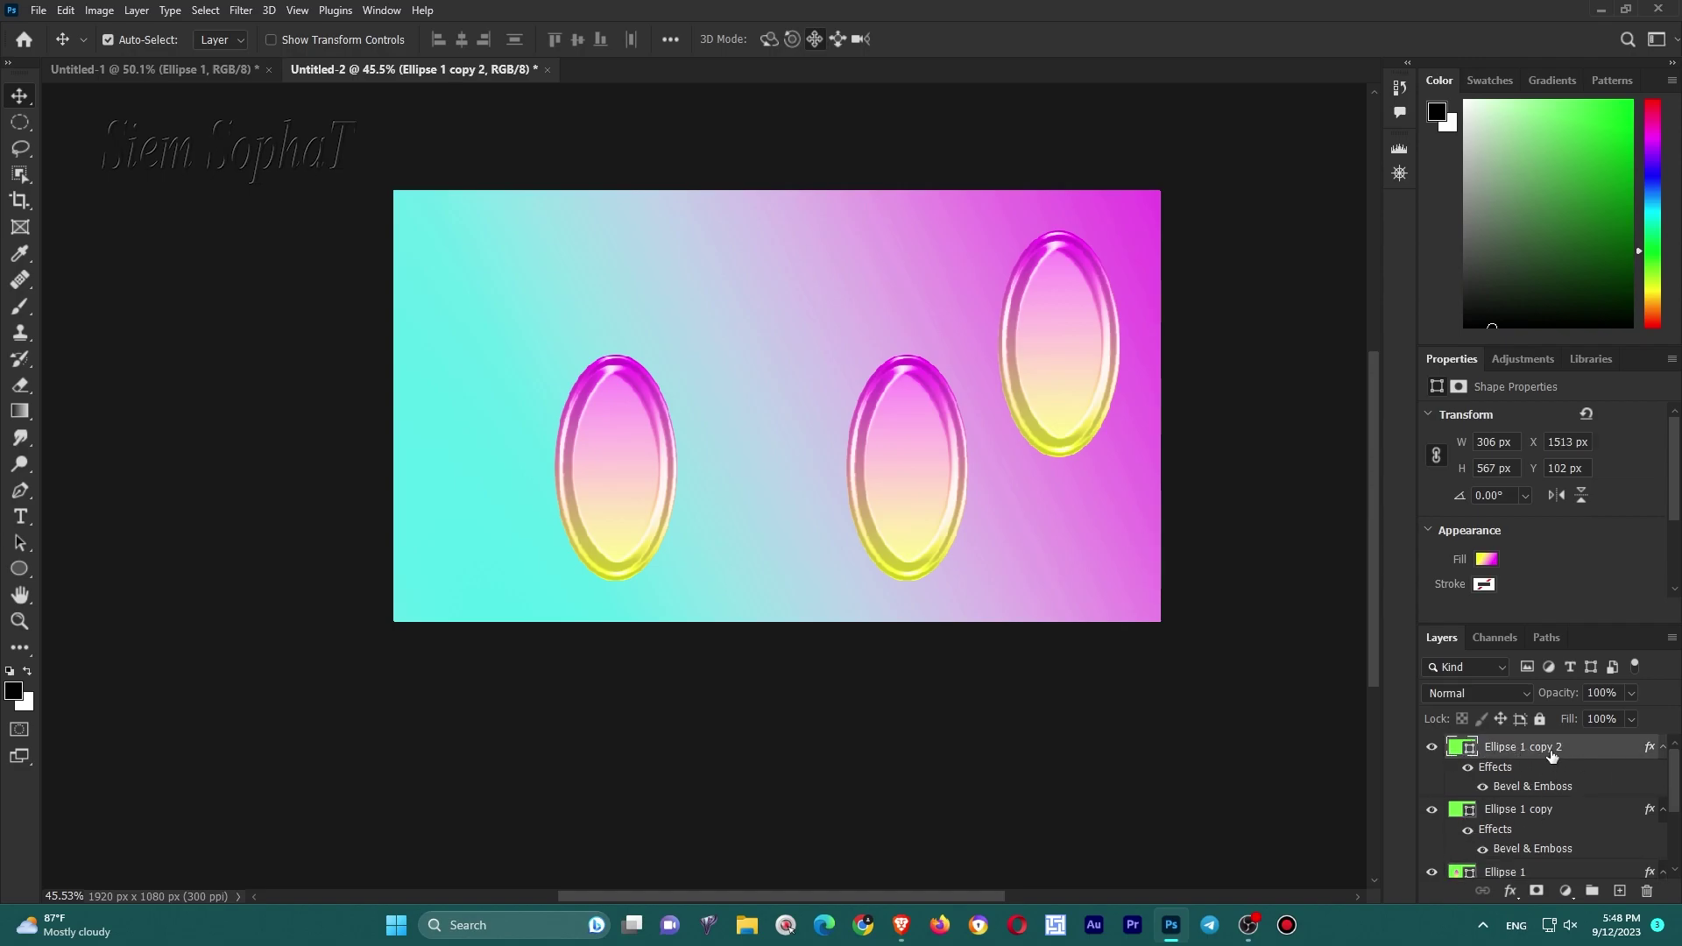
pyautogui.rightClick(1551, 755)
pyautogui.click(1498, 248)
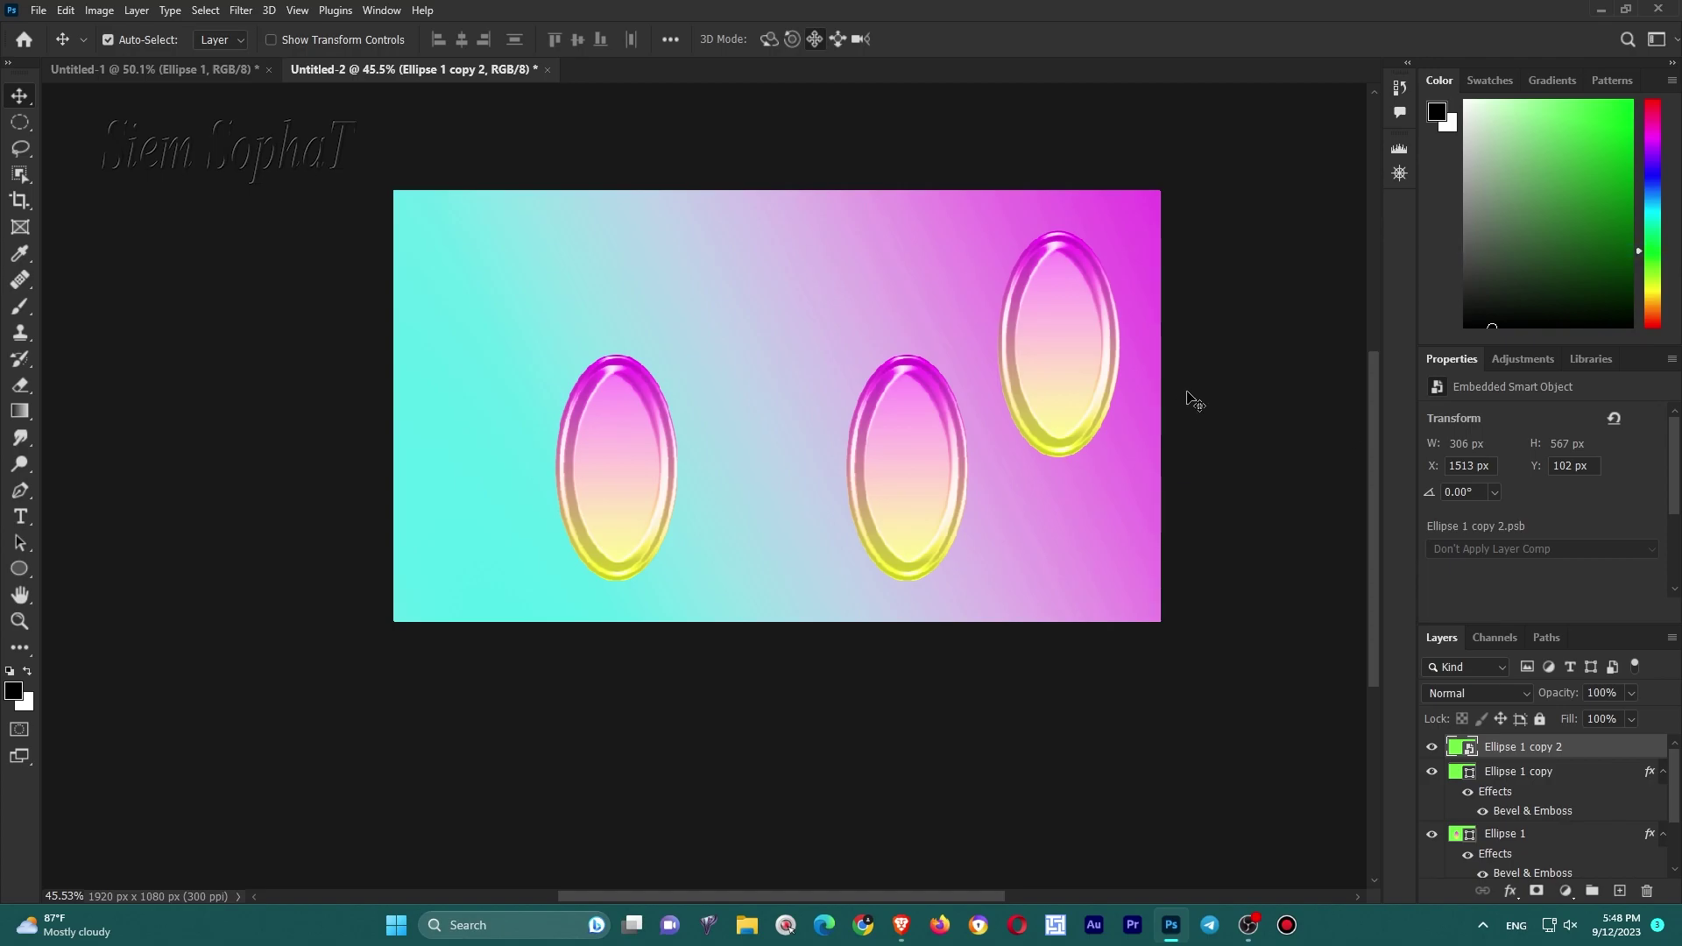
pyautogui.moveTo(1082, 299); pyautogui.dragTo(1114, 254)
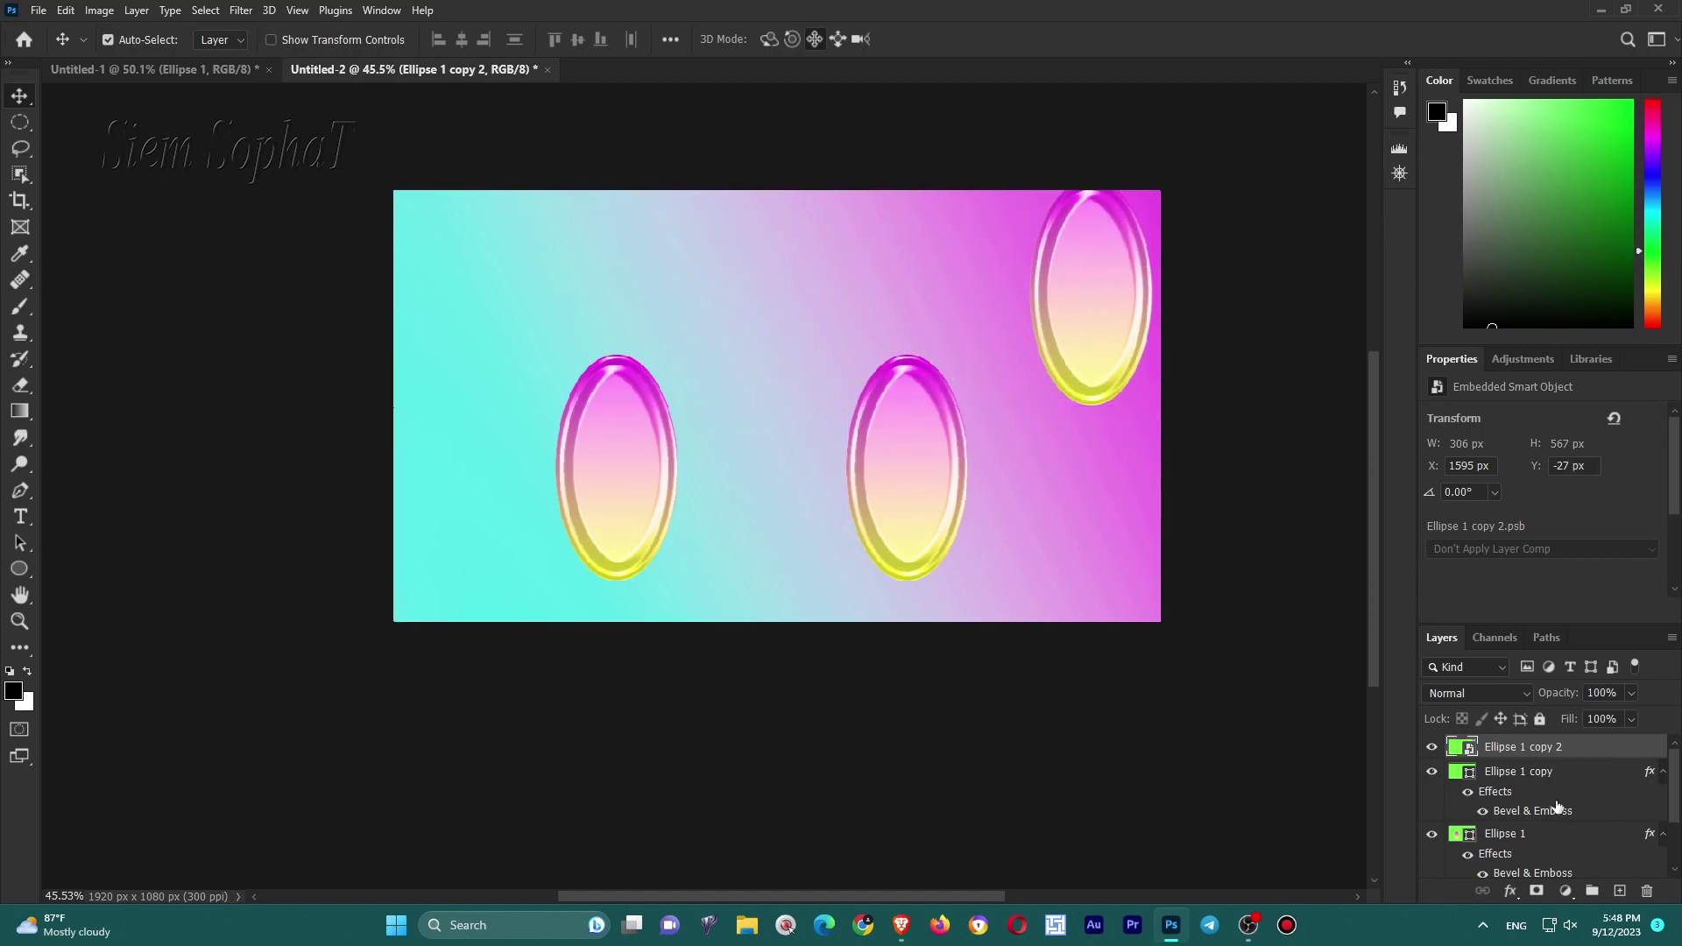
# Hide the middle bubble, Ellipse 1 copy.
pyautogui.click(1528, 773)
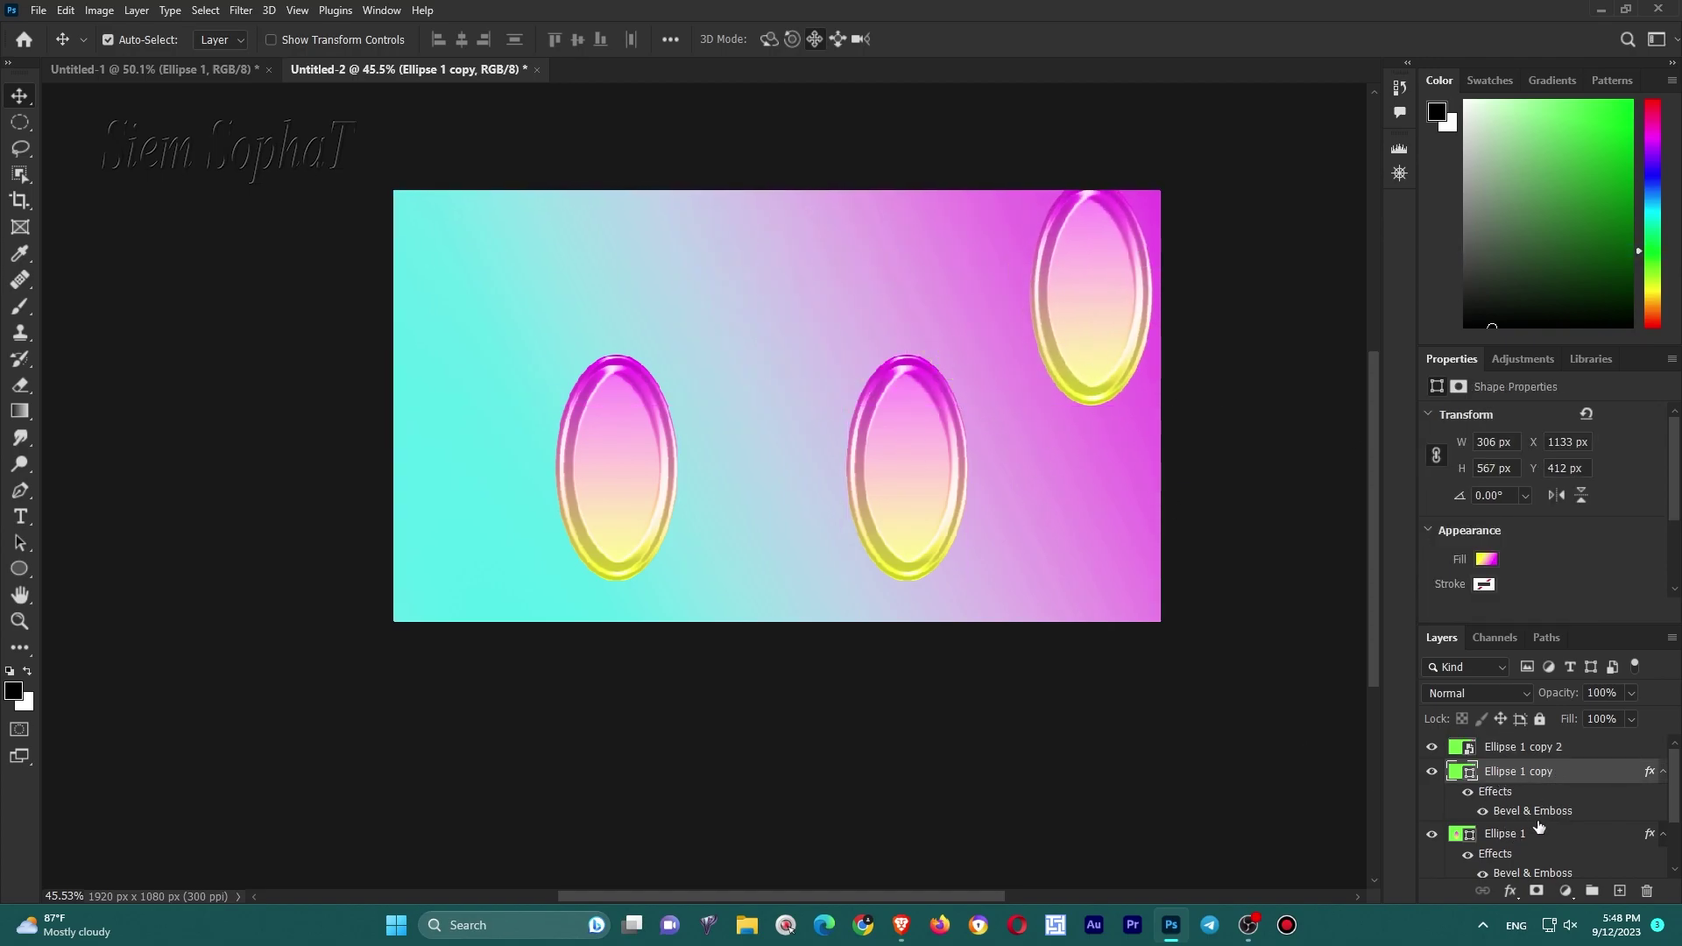
pyautogui.scroll(-1, 1678, 786)
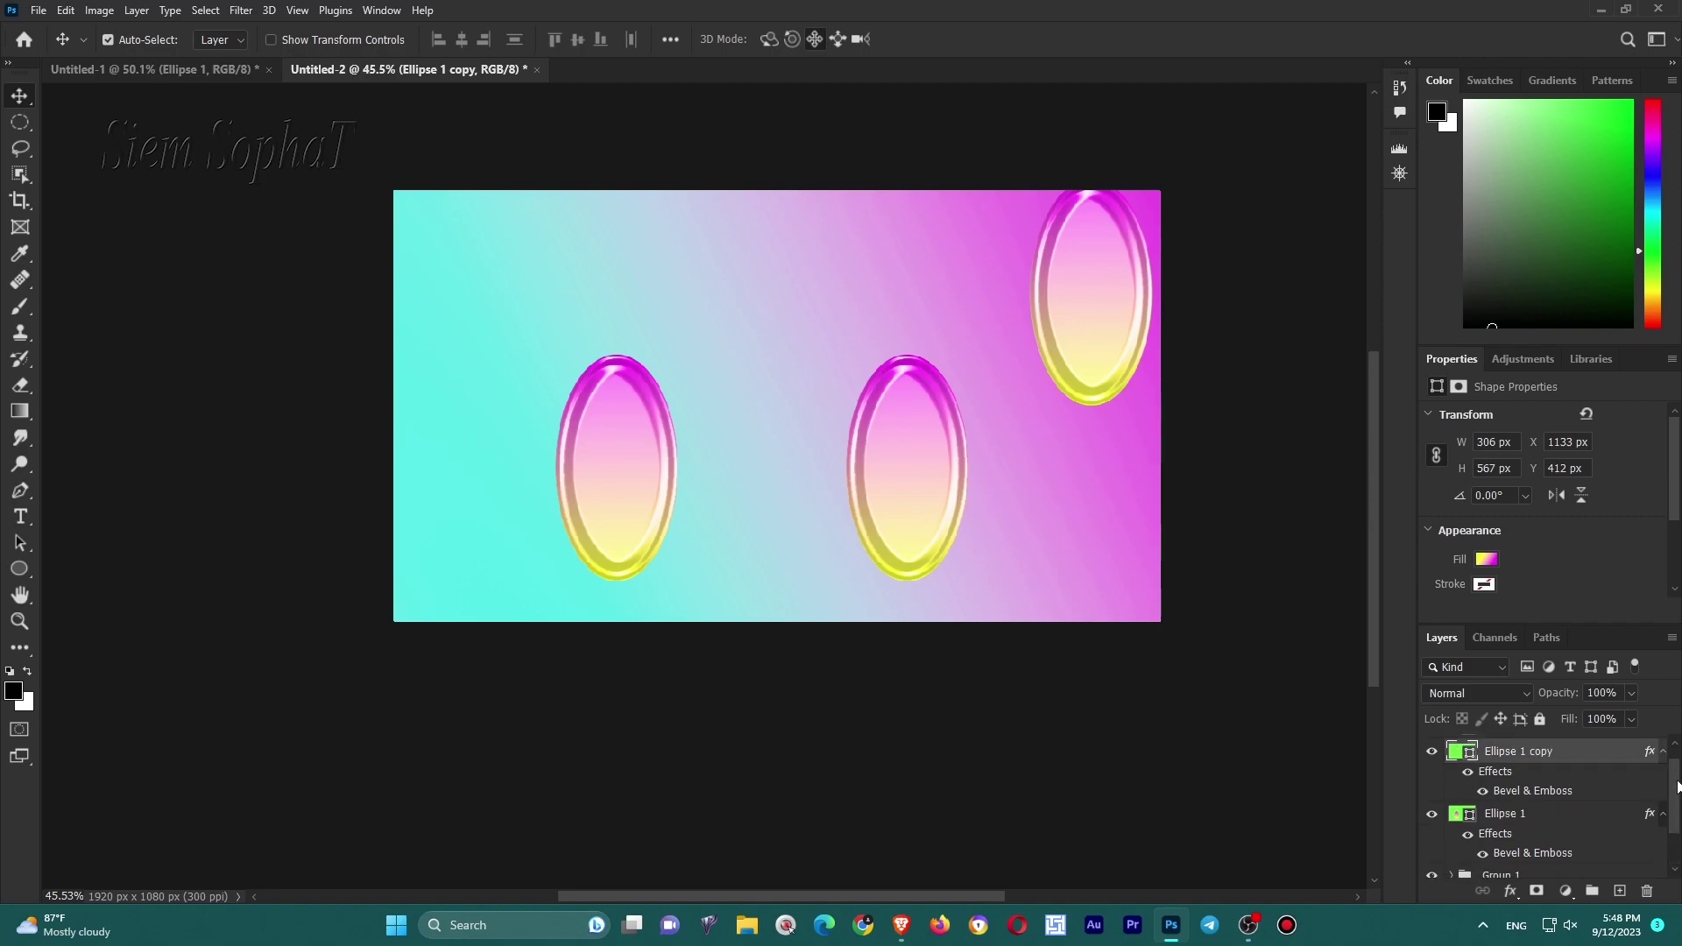
pyautogui.scroll(1, 1678, 786)
pyautogui.click(1432, 772)
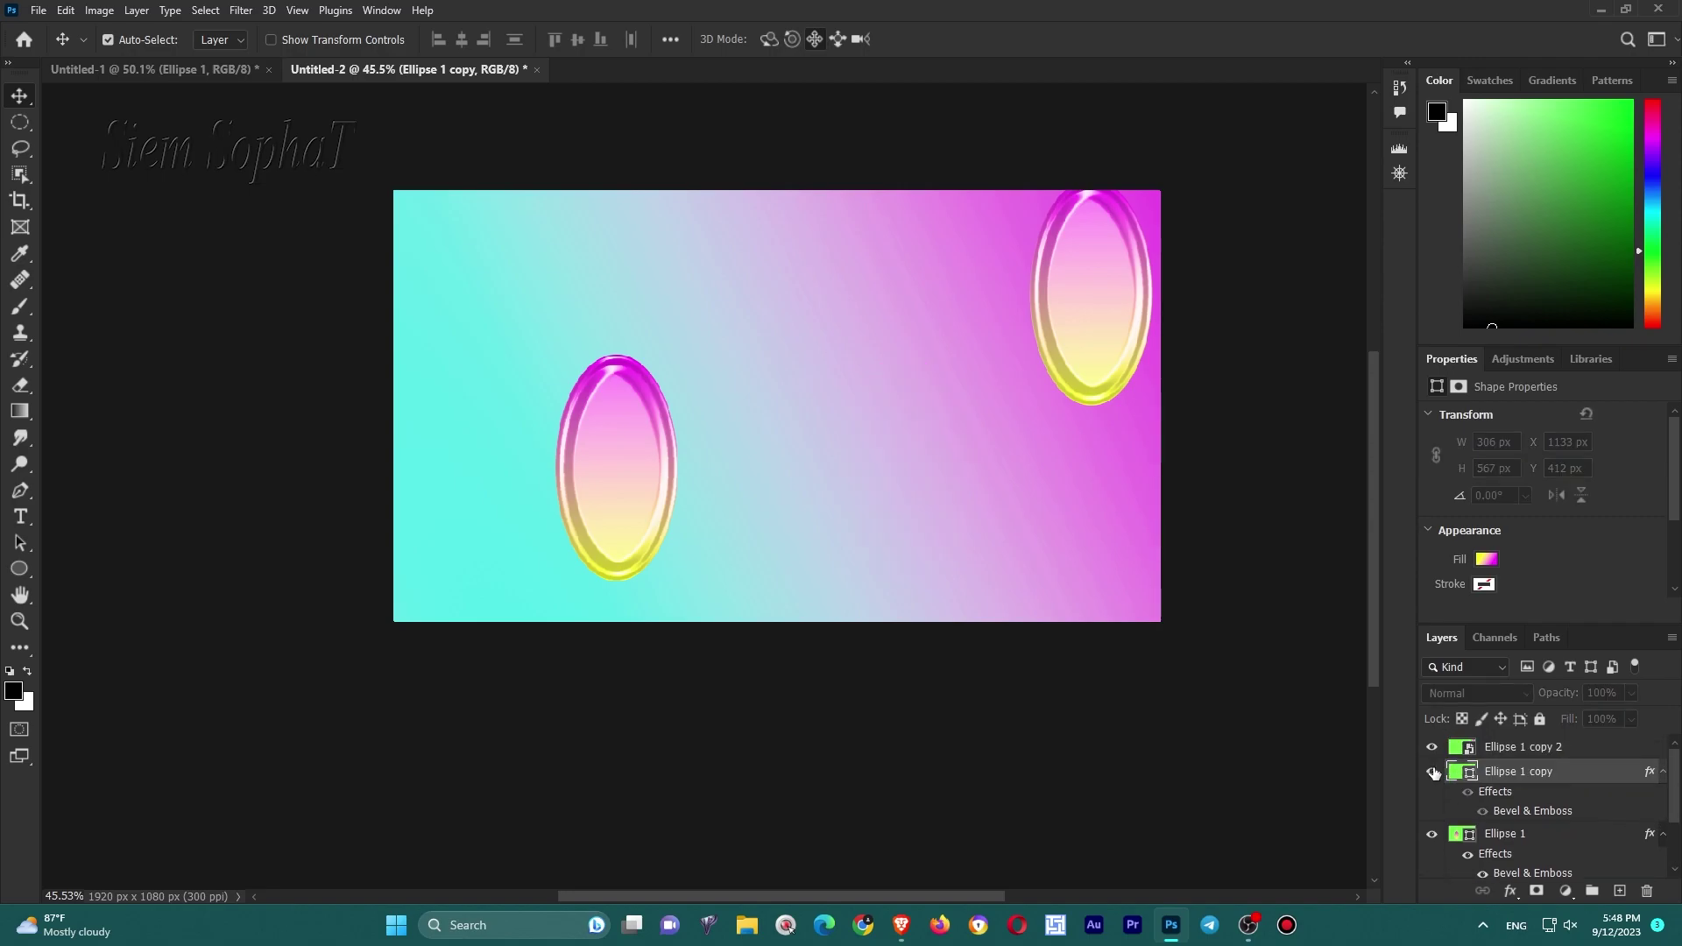
# Add a Gradient Overlay to Ellipse 1 copy, starting from the Purple_04 preset.
pyautogui.doubleClick(1568, 775)
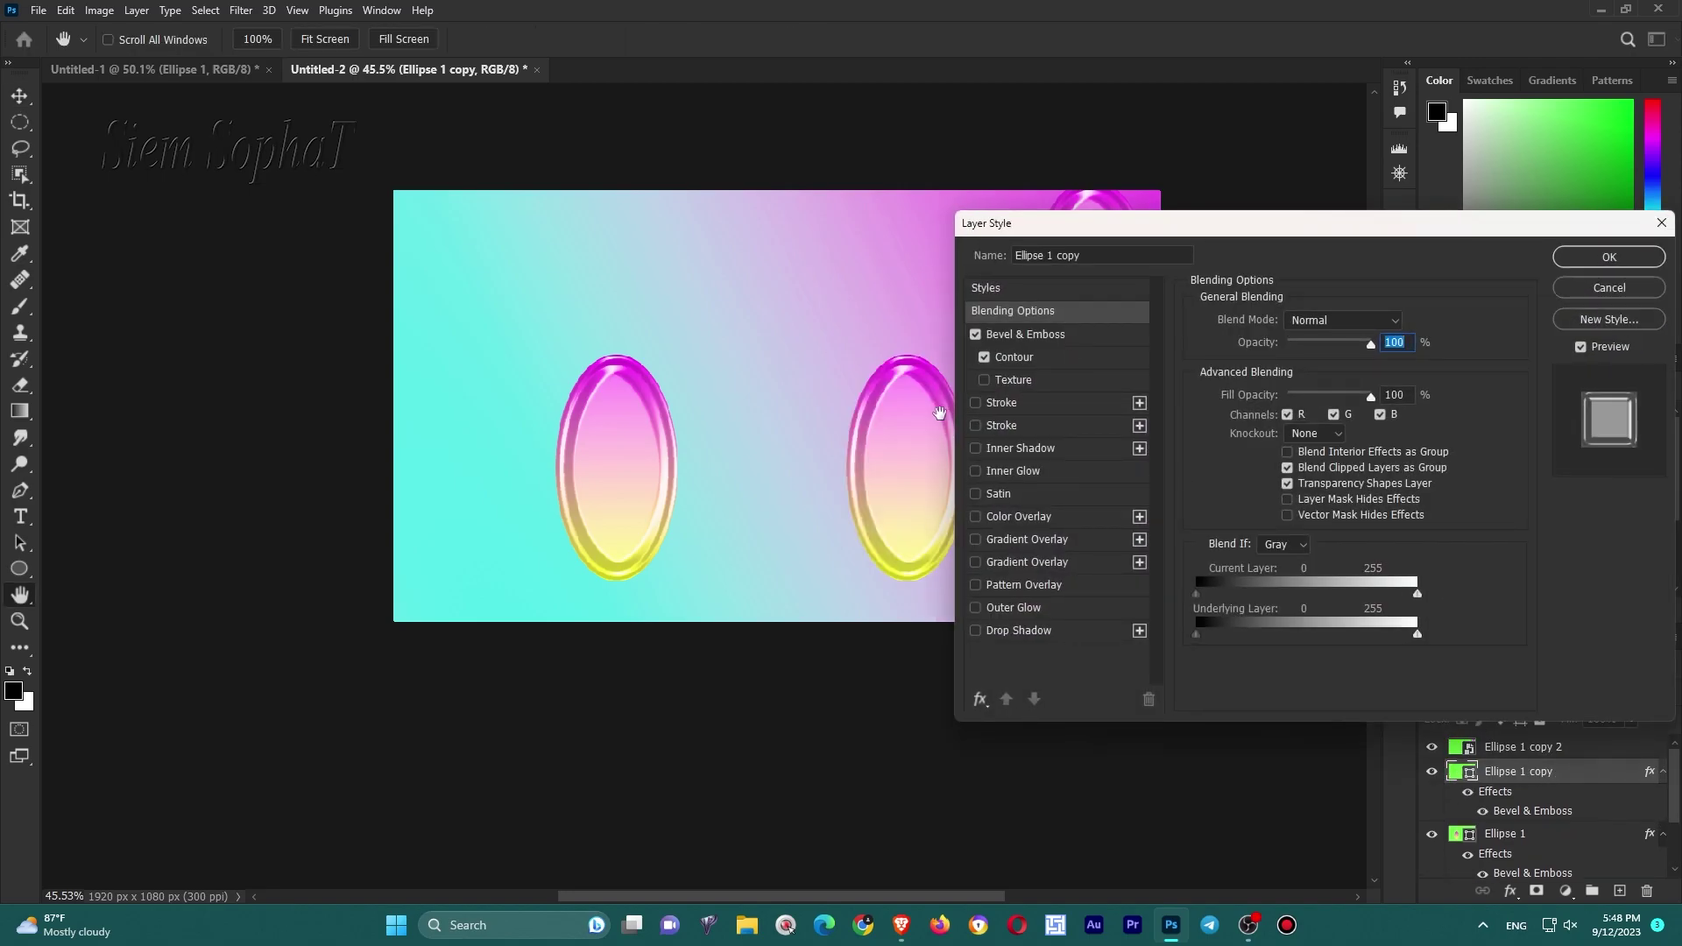
pyautogui.click(1035, 540)
pyautogui.moveTo(1155, 233)
pyautogui.mouseDown()
pyautogui.moveTo(1351, 203)
pyautogui.moveTo(1244, 270)
pyautogui.mouseUp()
pyautogui.click(1454, 406)
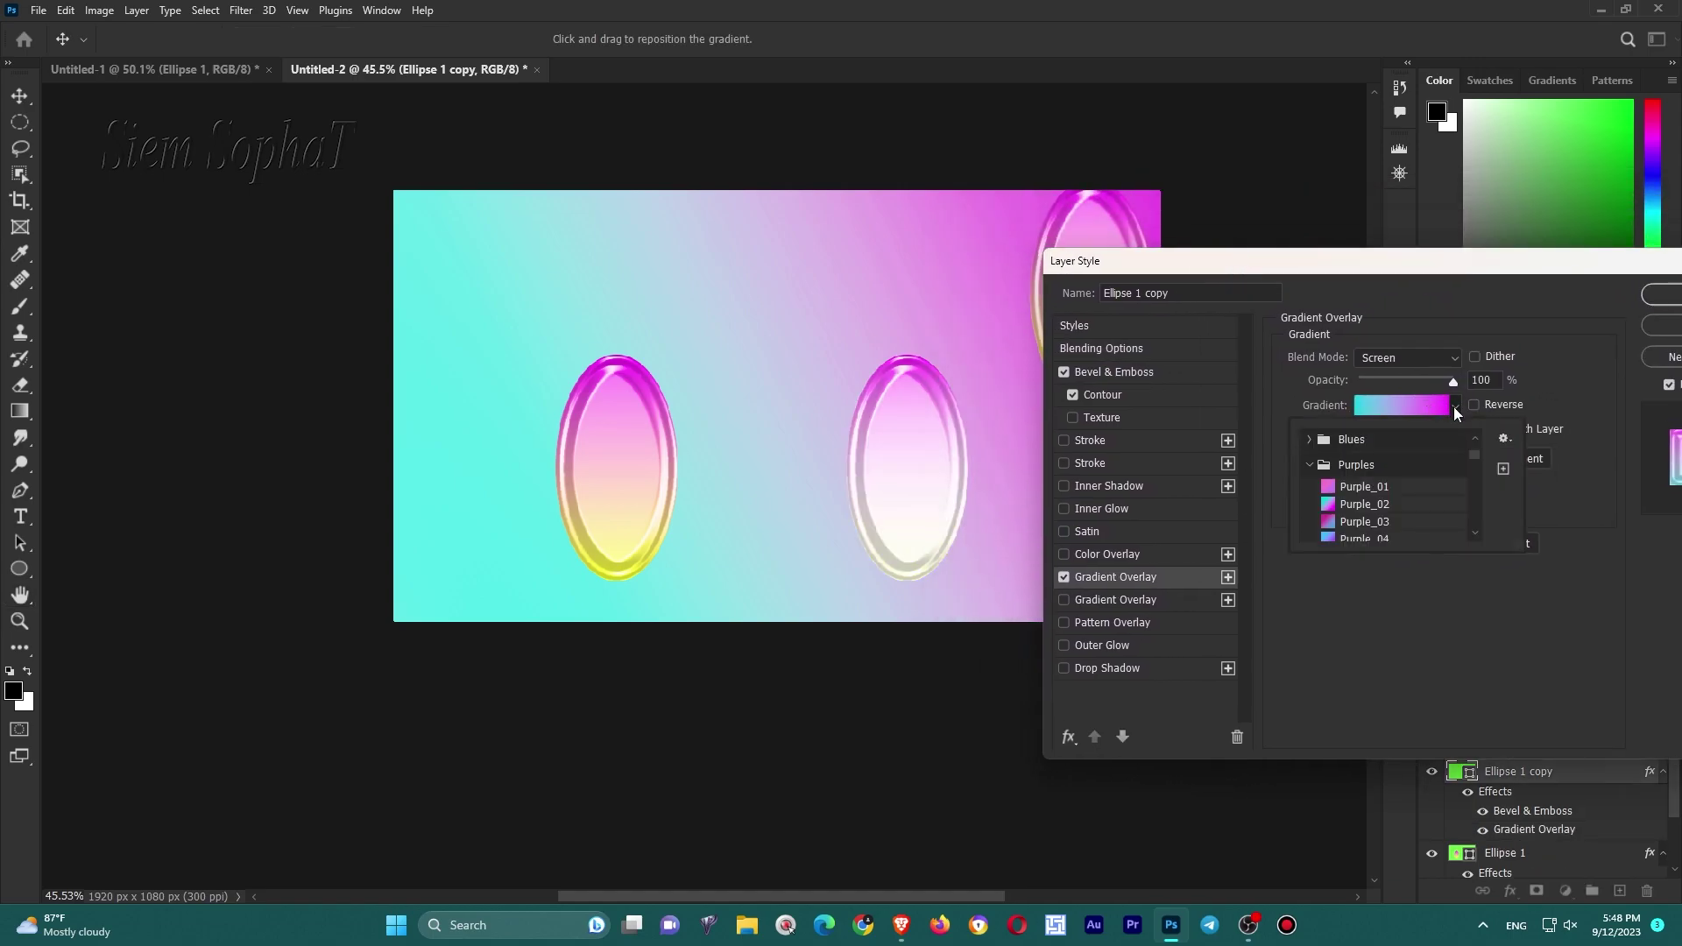
pyautogui.click(1363, 519)
pyautogui.click(1369, 536)
pyautogui.scroll(-1, 1371, 536)
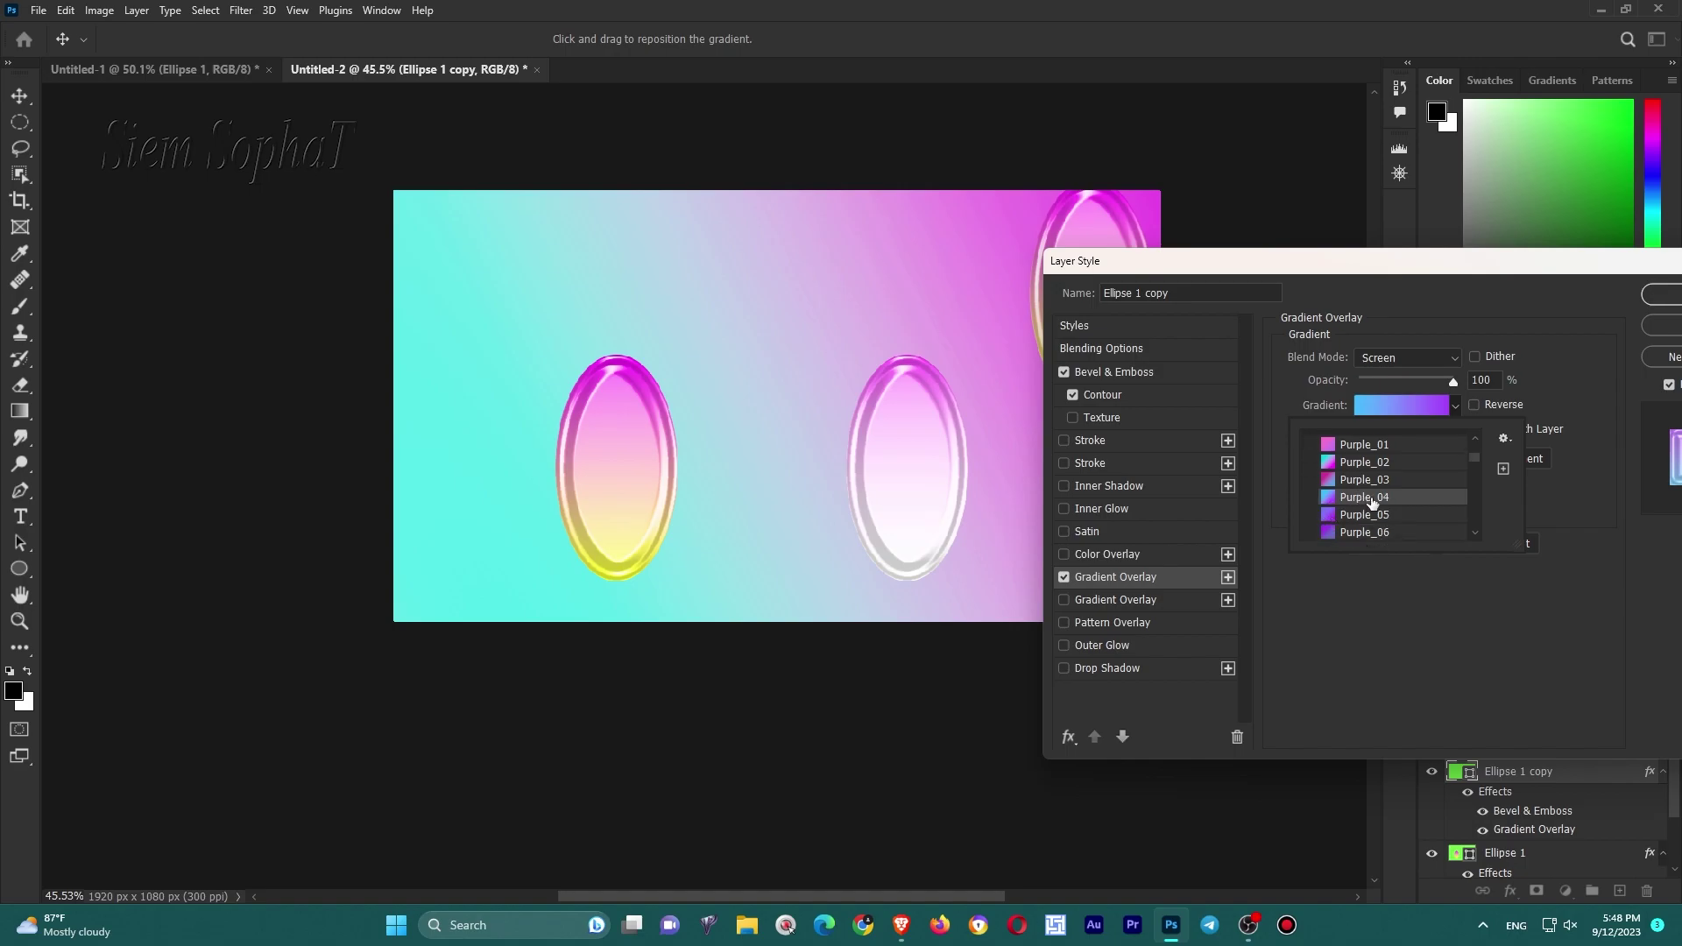
pyautogui.click(1504, 438)
pyautogui.click(1426, 403)
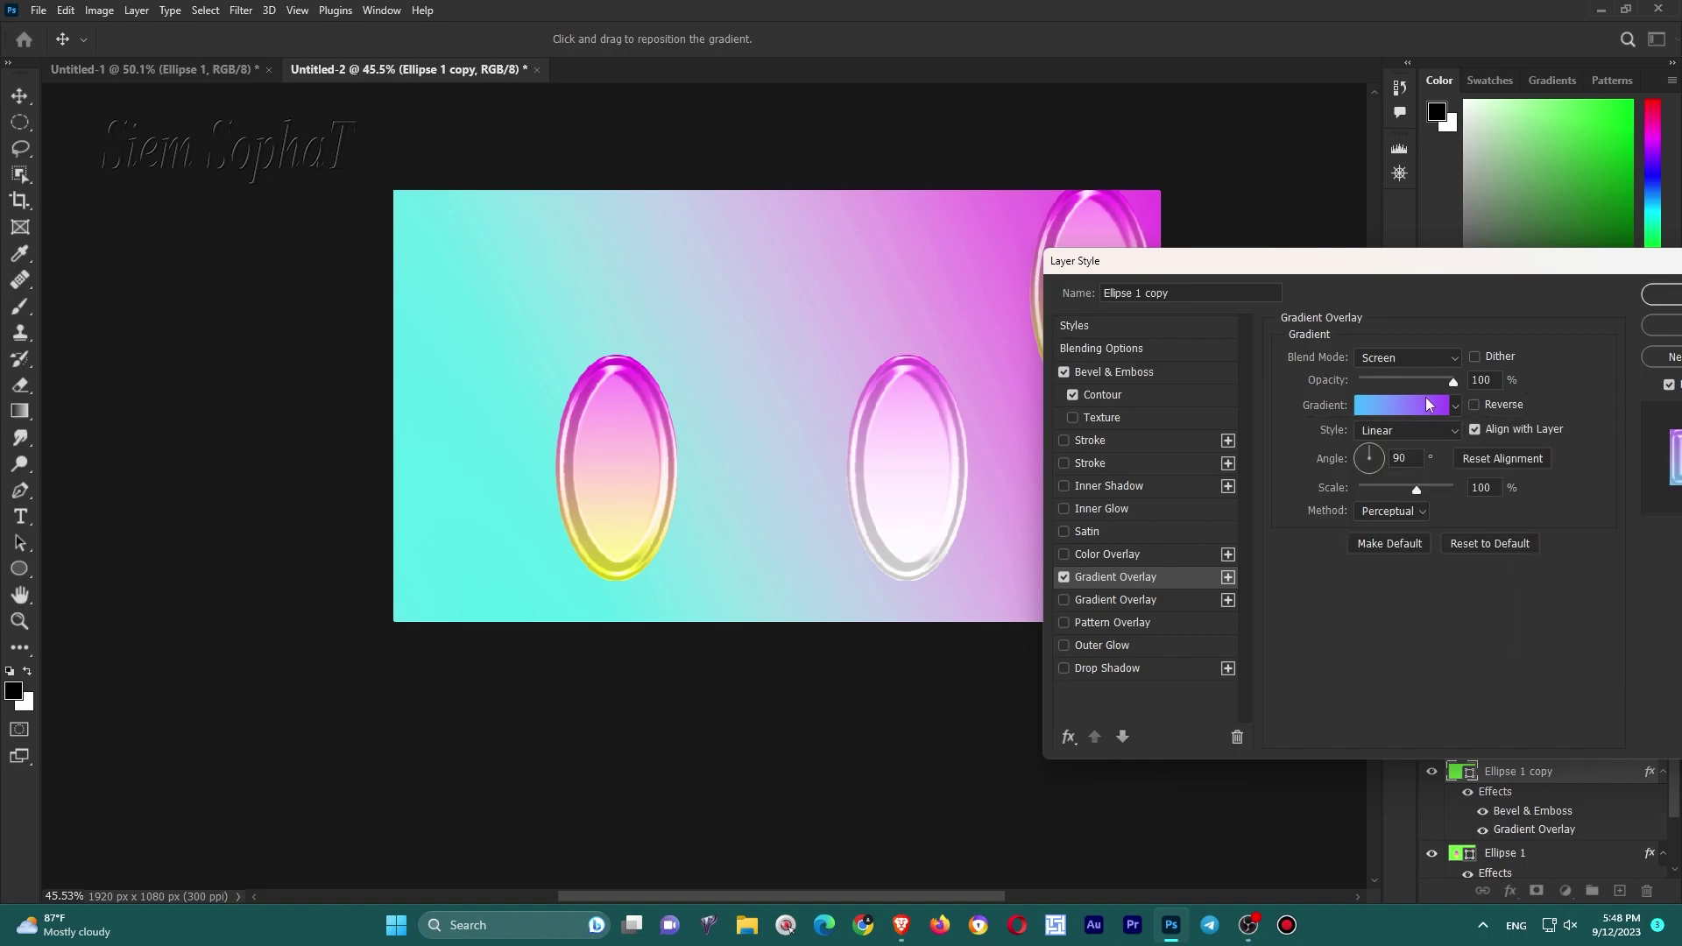
pyautogui.moveTo(480, 340); pyautogui.dragTo(1249, 271)
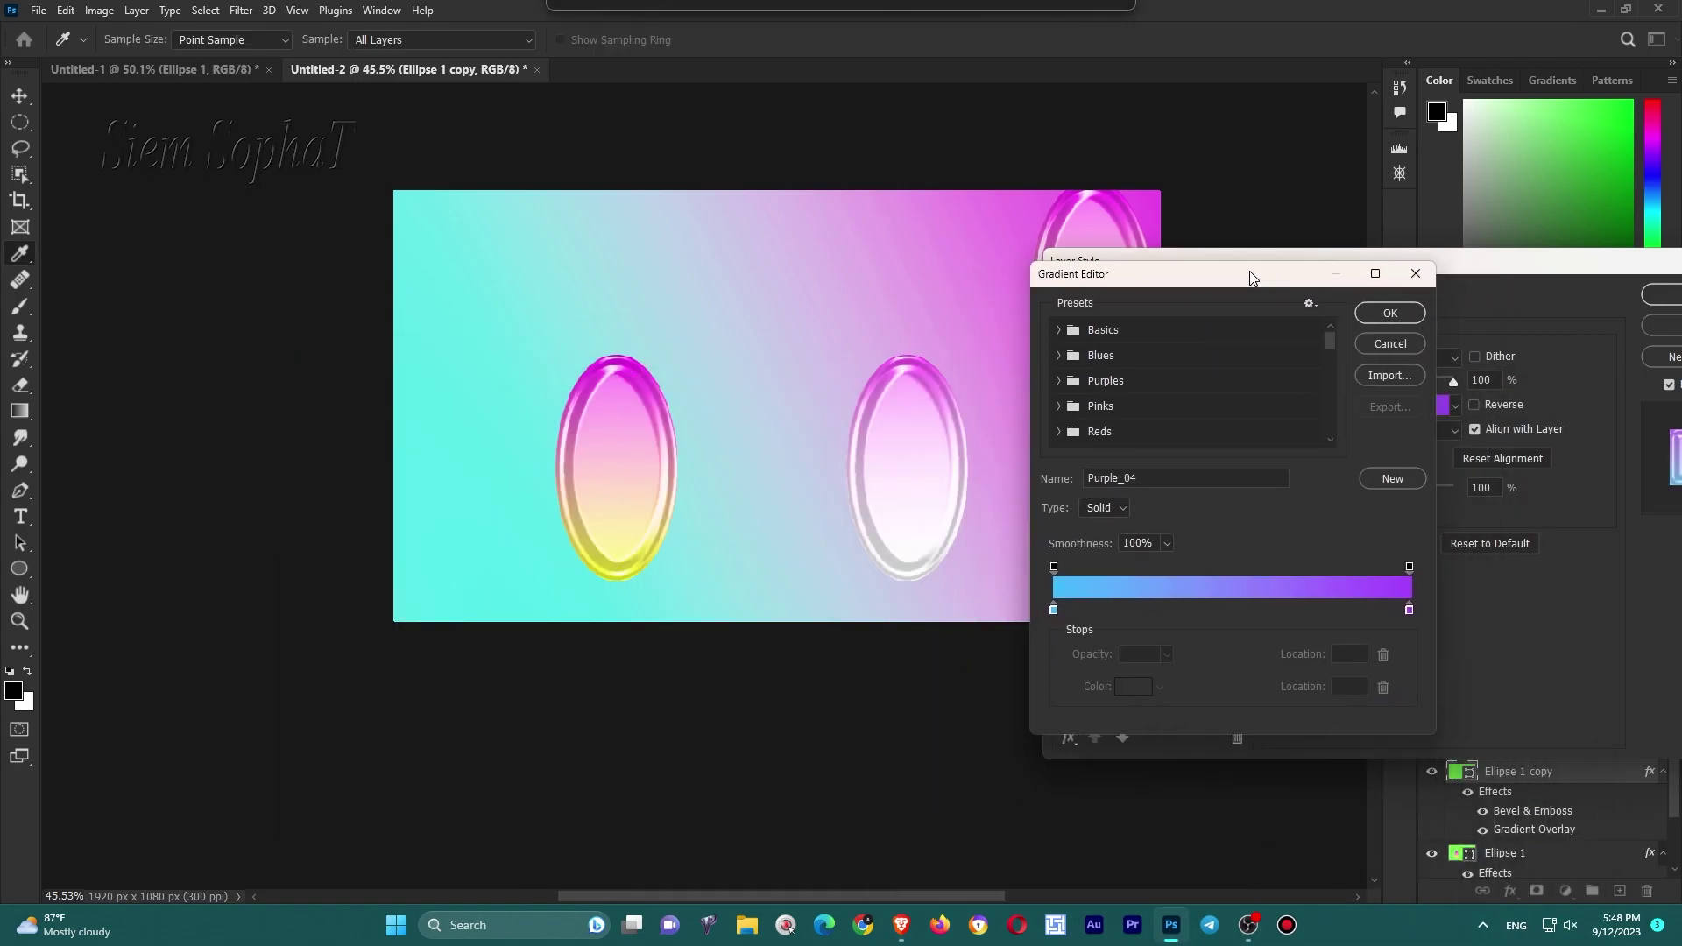
# Recolour the gradient stops to blue 0600ff on the left and green 41ff65 on the right.
pyautogui.doubleClick(1054, 609)
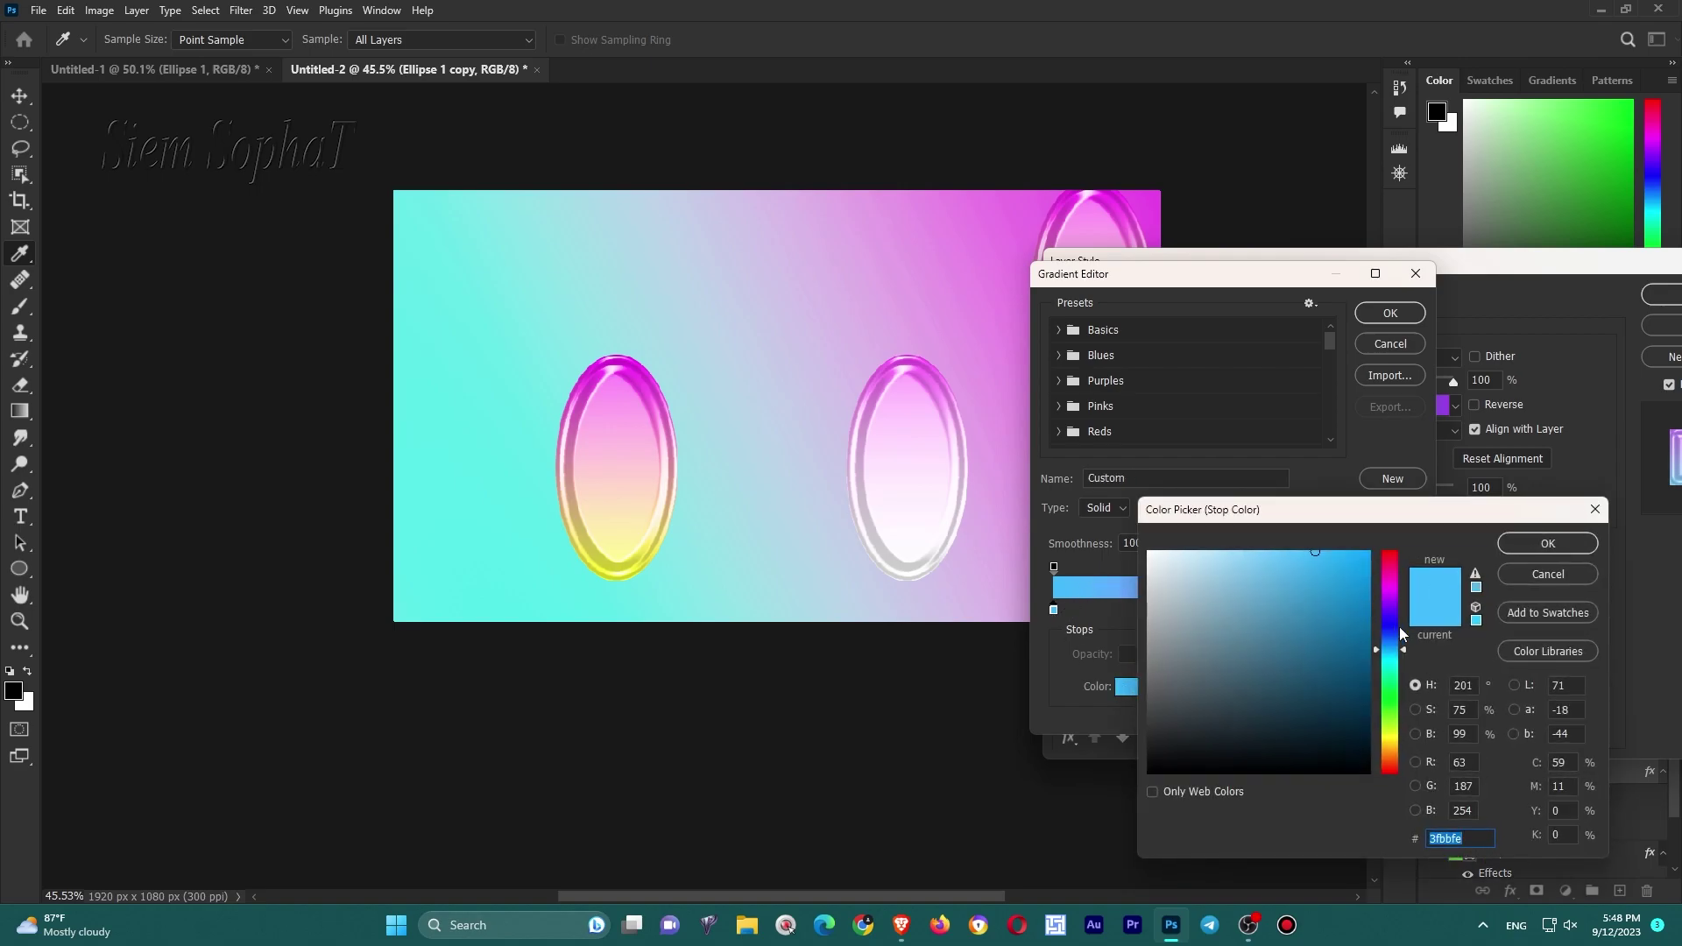
pyautogui.click(1399, 627)
pyautogui.click(1369, 552)
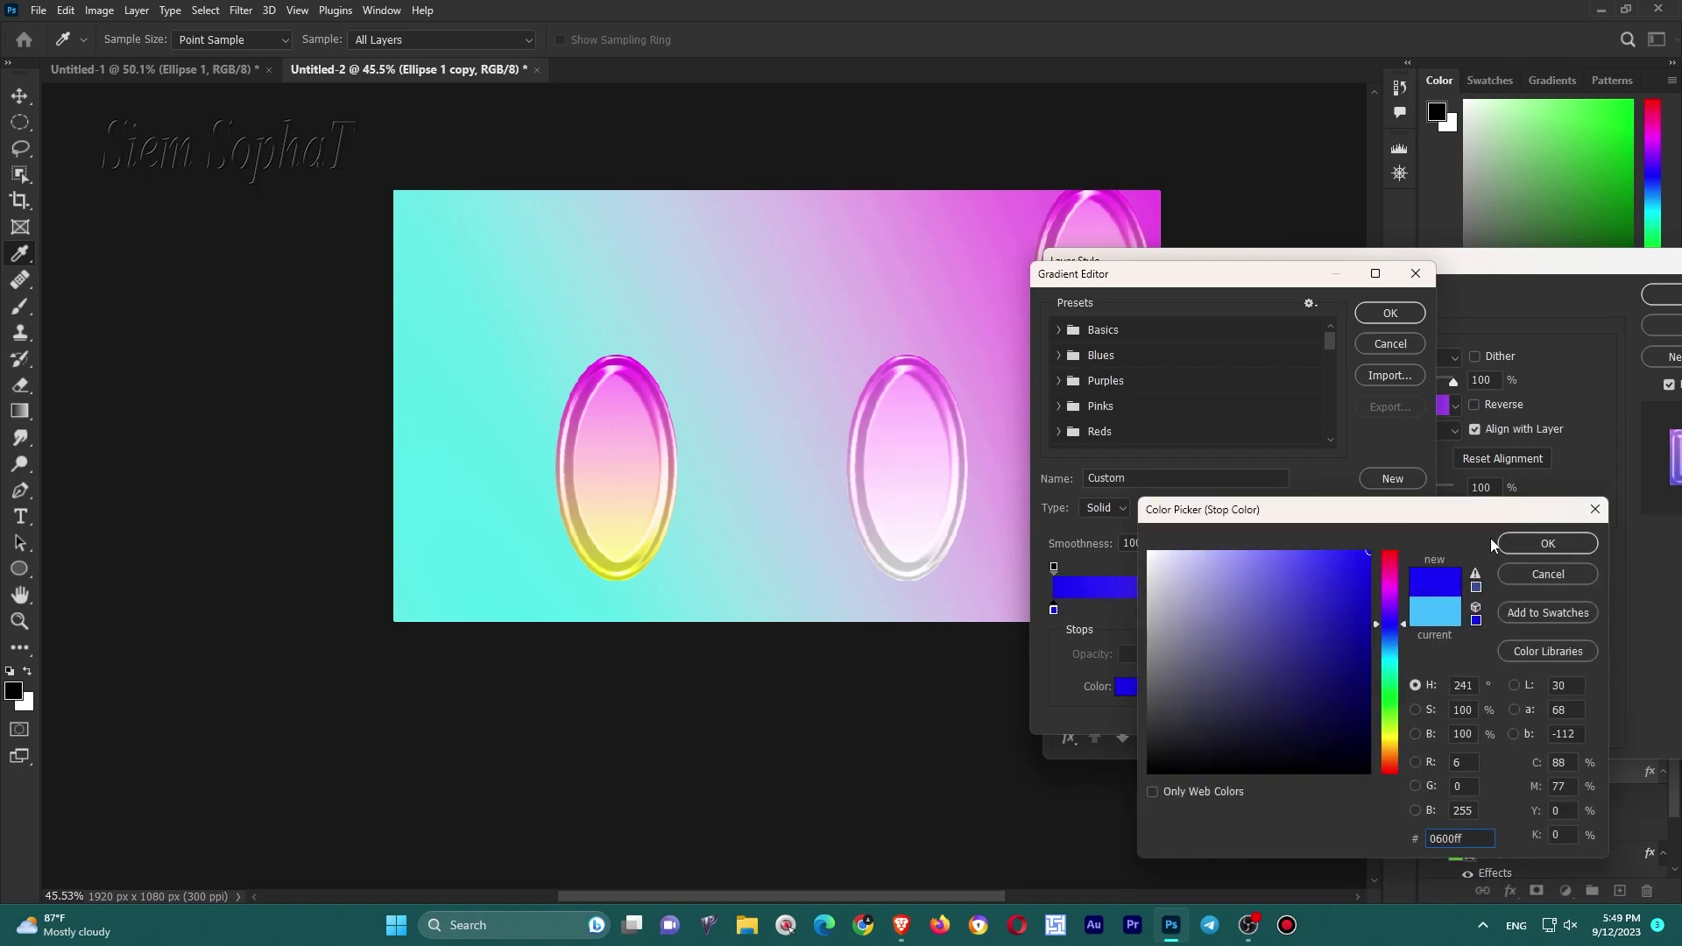
pyautogui.click(1547, 543)
pyautogui.click(1410, 610)
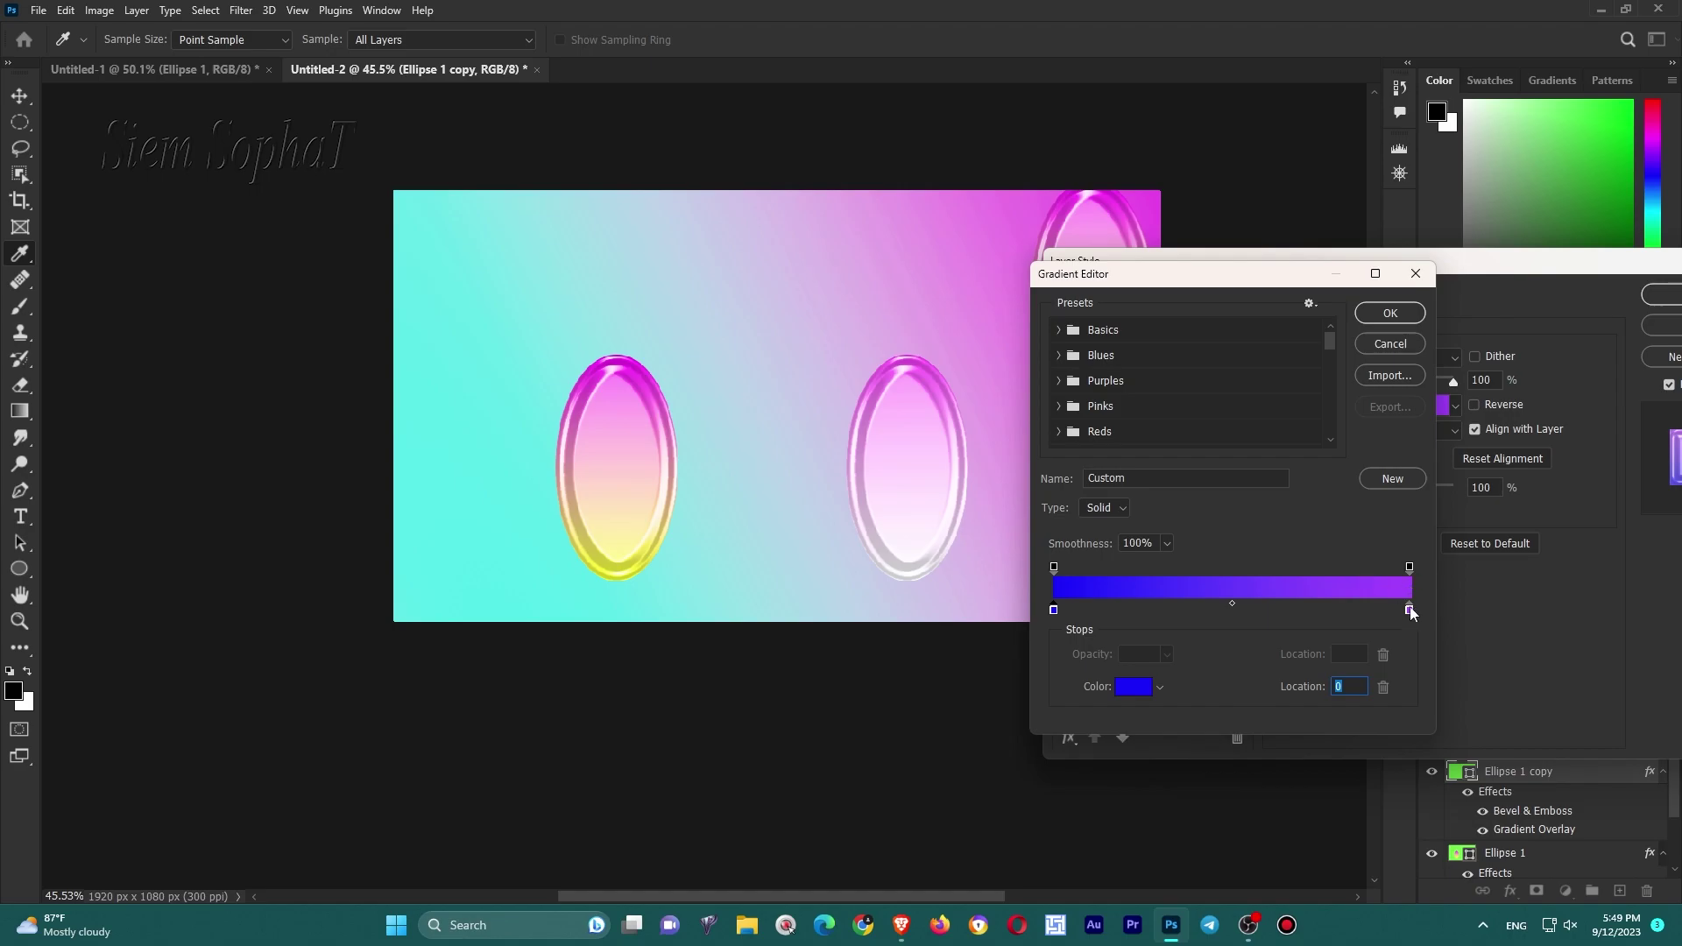
pyautogui.click(1148, 697)
pyautogui.click(1394, 693)
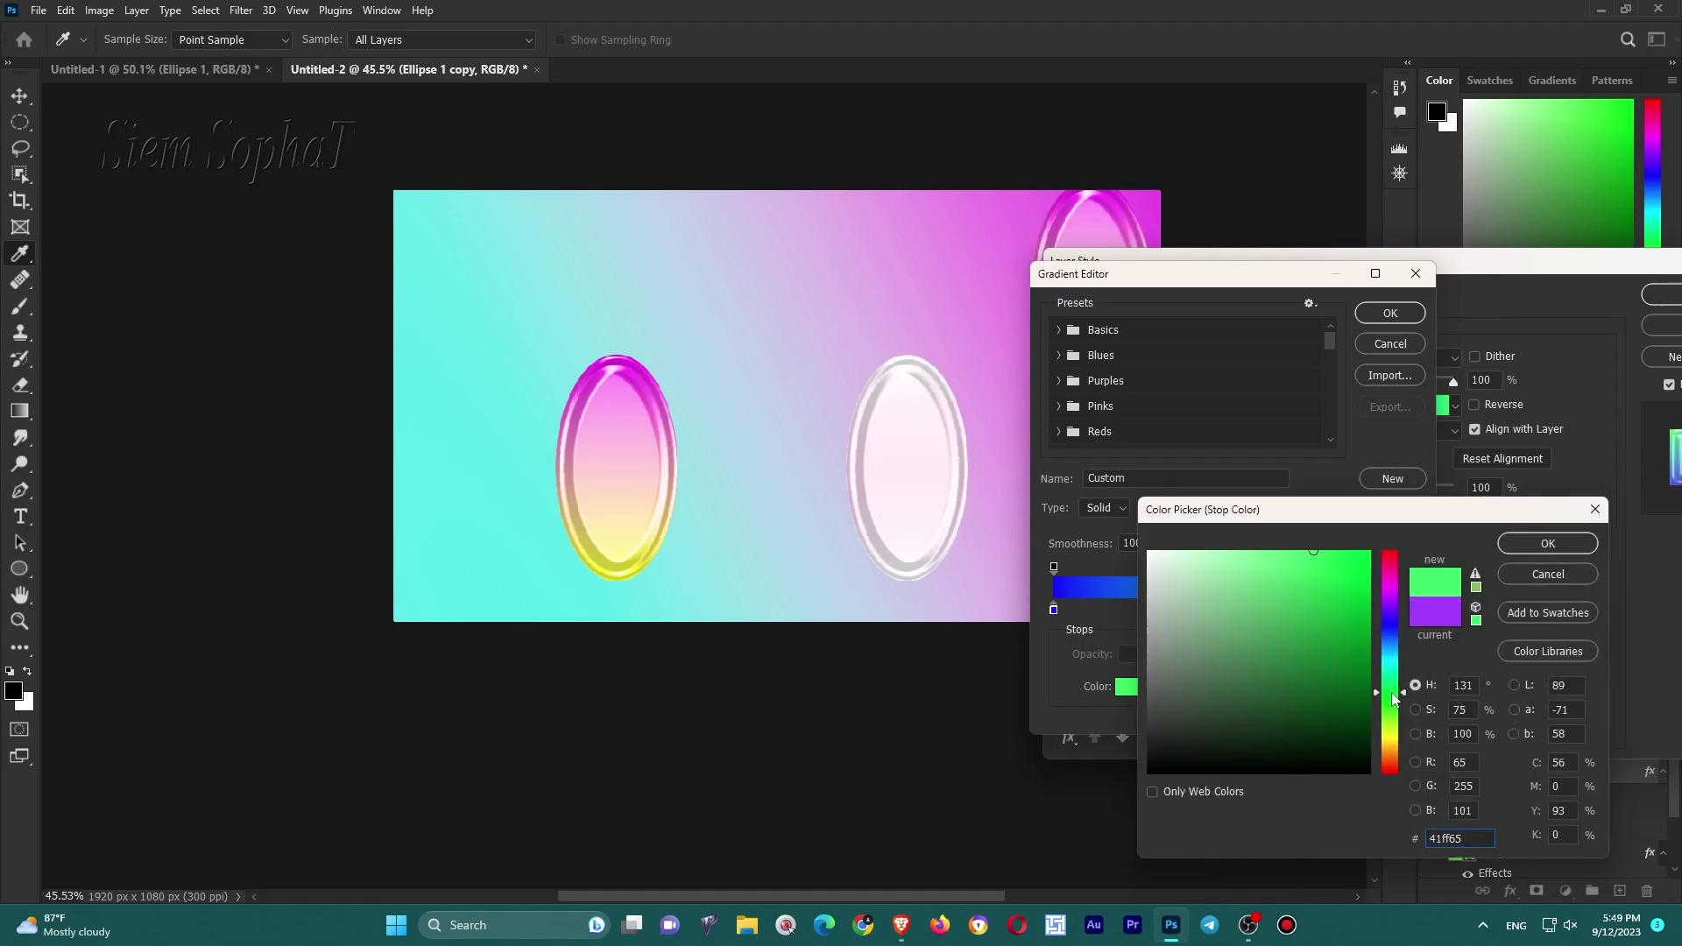
pyautogui.click(1533, 544)
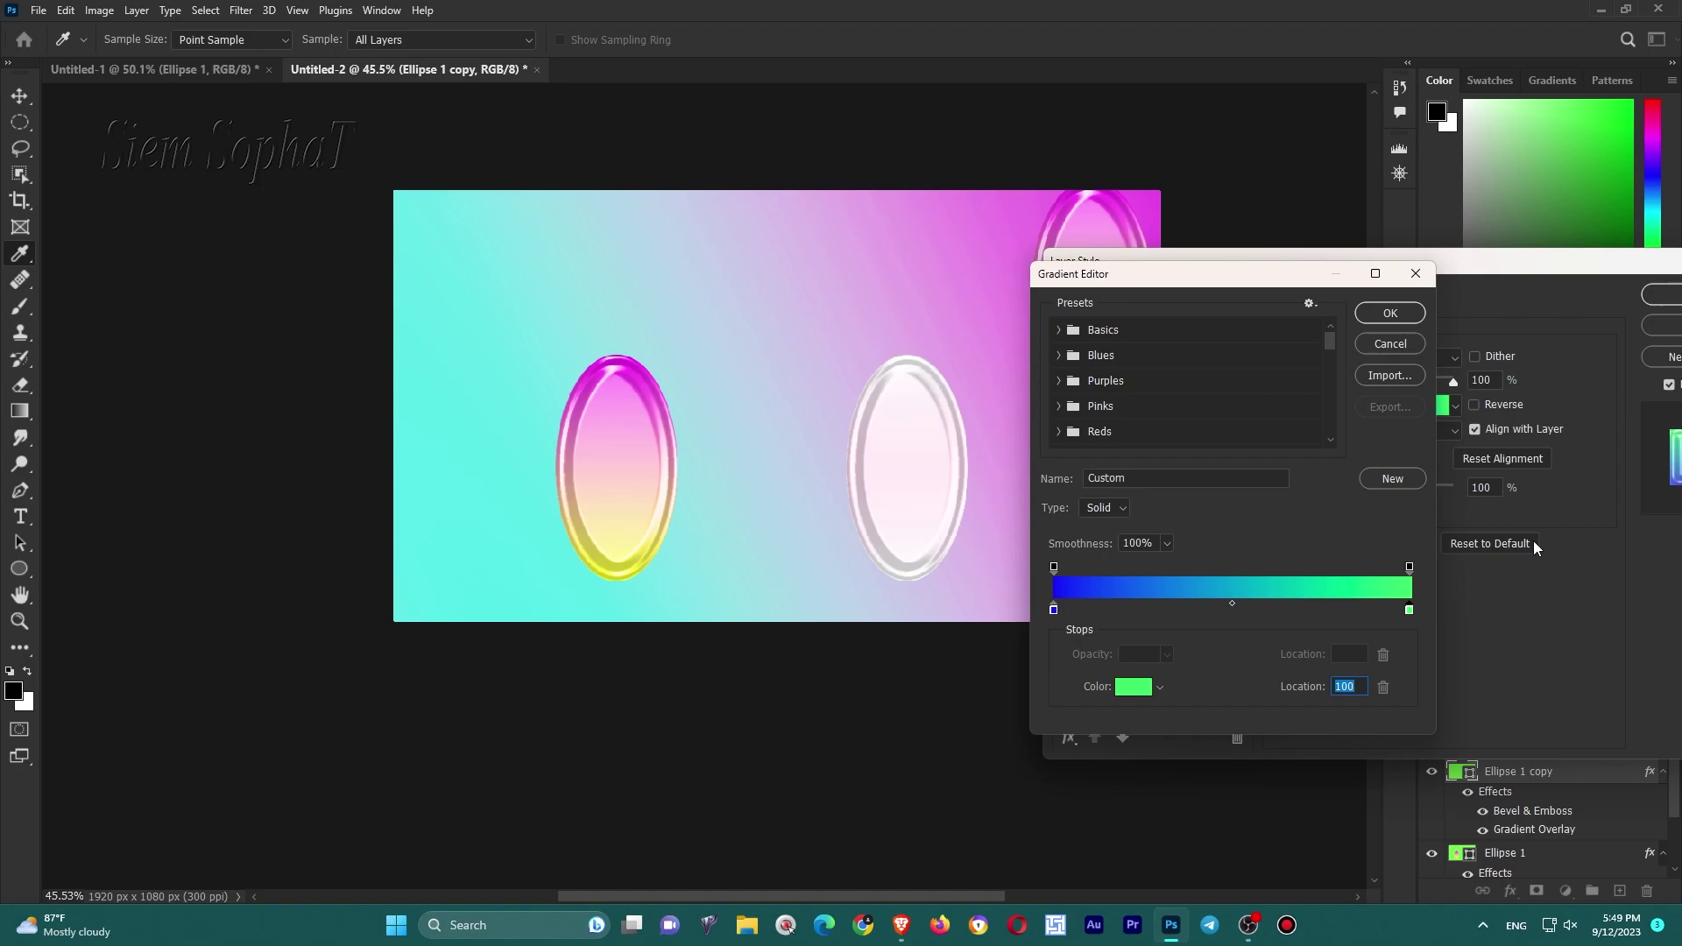
# Set the gradient overlay to Normal blend mode at 97% opacity.
pyautogui.click(1390, 312)
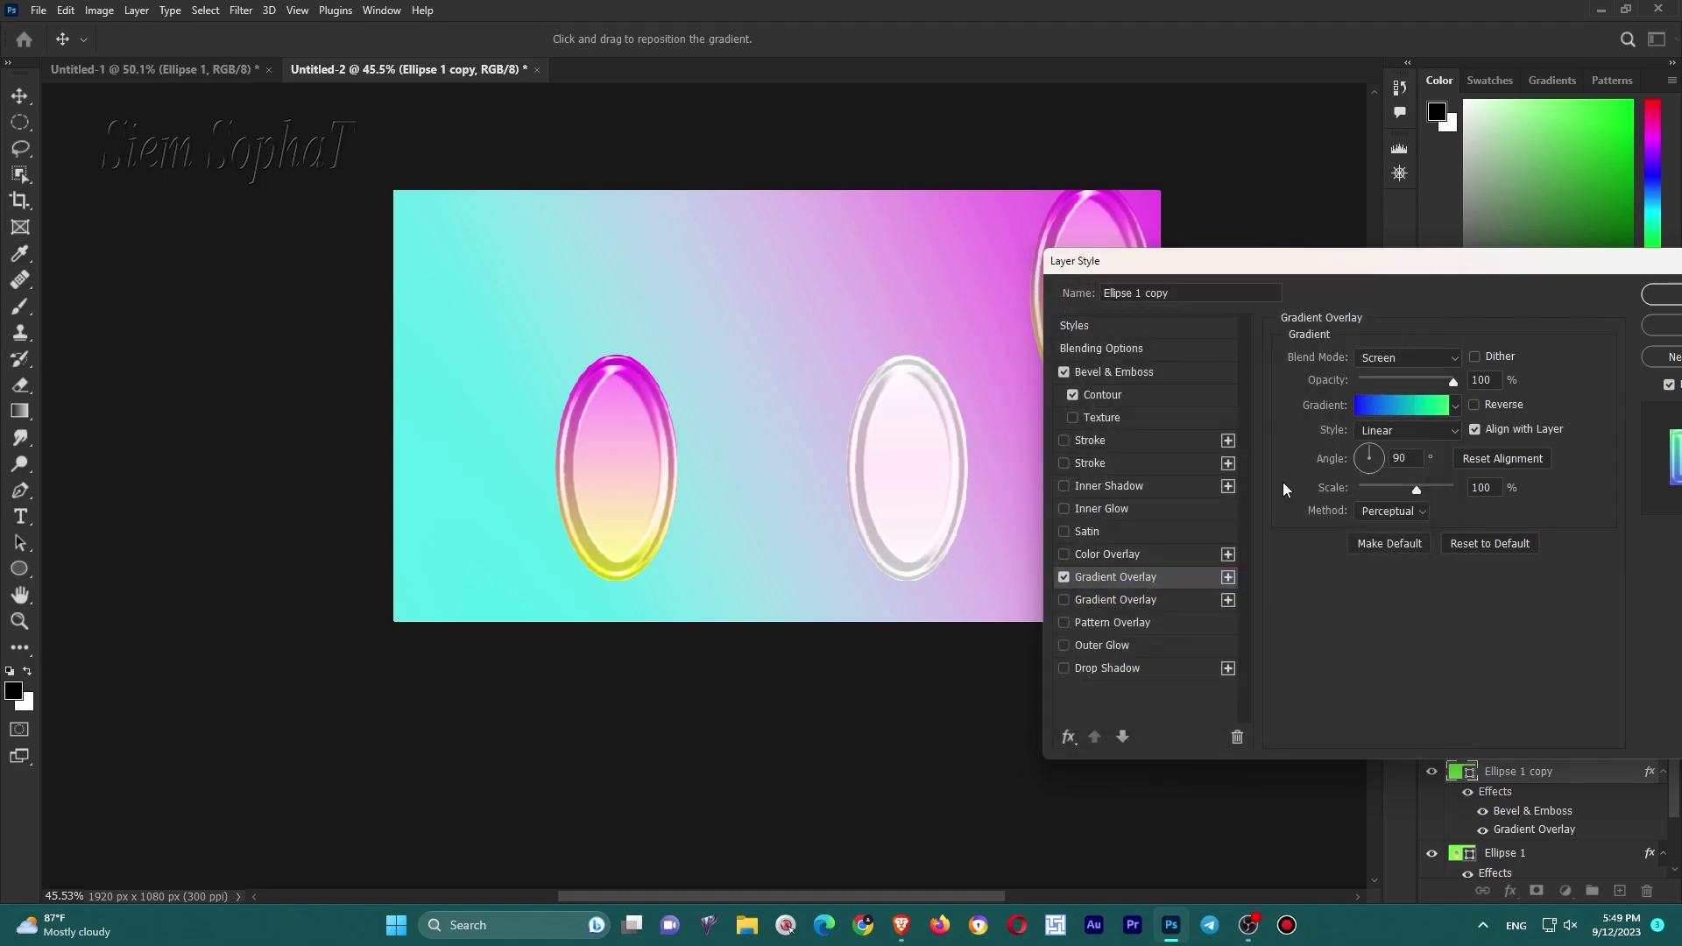
pyautogui.click(1406, 357)
pyautogui.click(1410, 366)
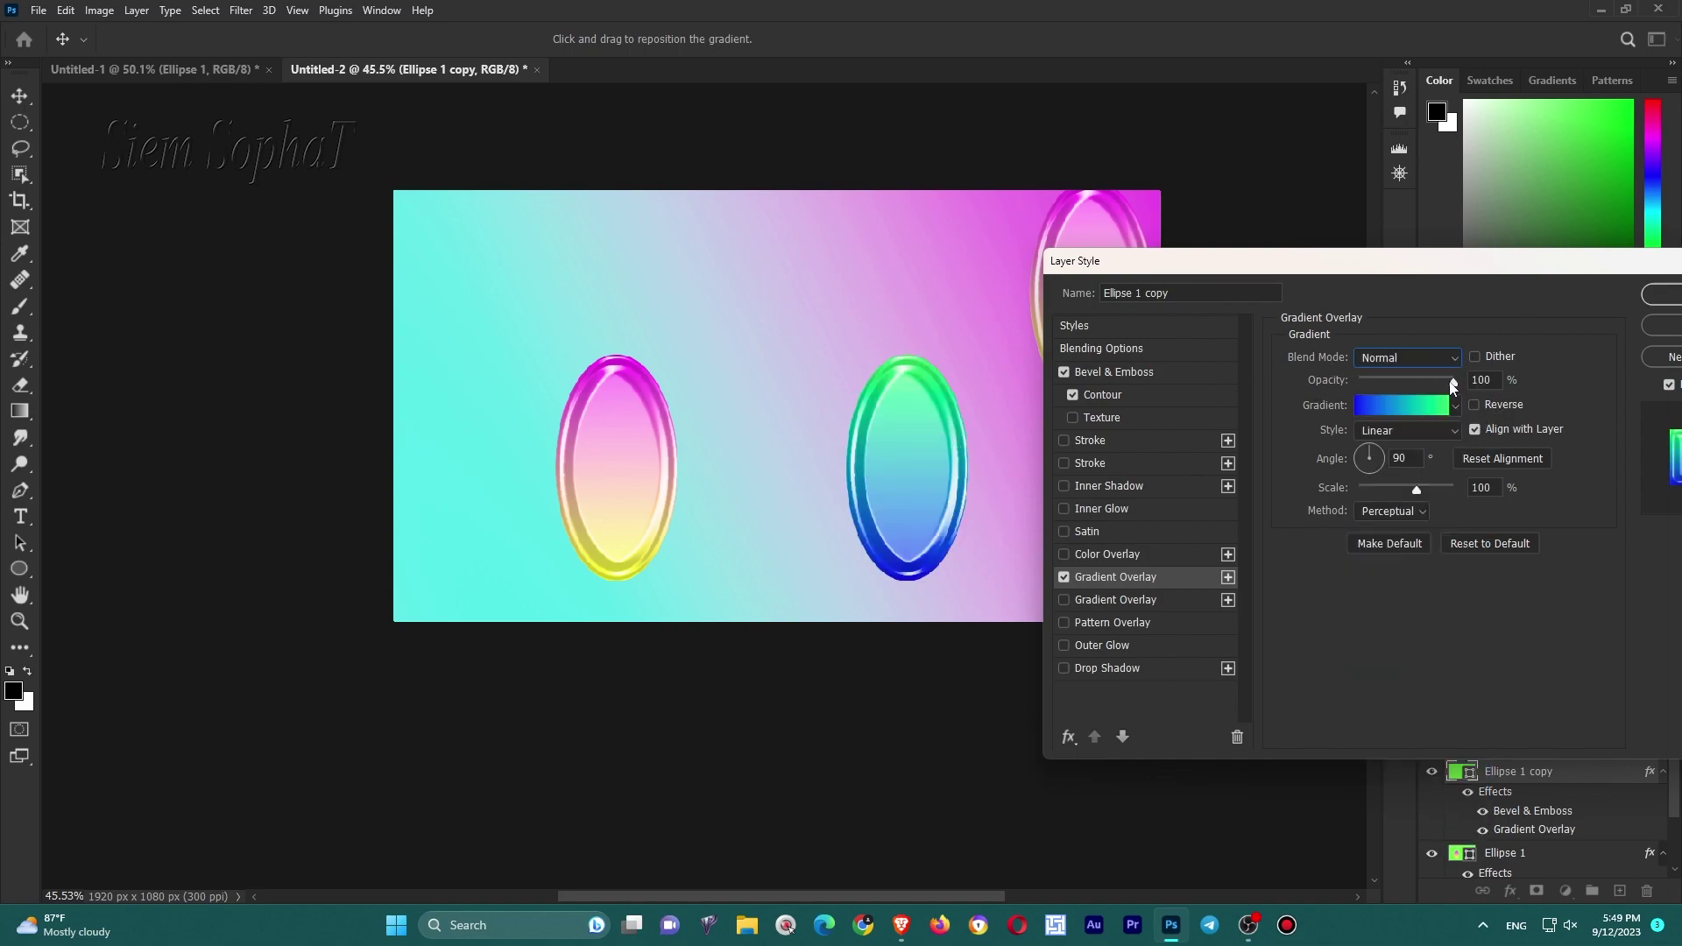
pyautogui.moveTo(1452, 383); pyautogui.dragTo(1449, 383)
pyautogui.moveTo(1456, 265); pyautogui.dragTo(1270, 256)
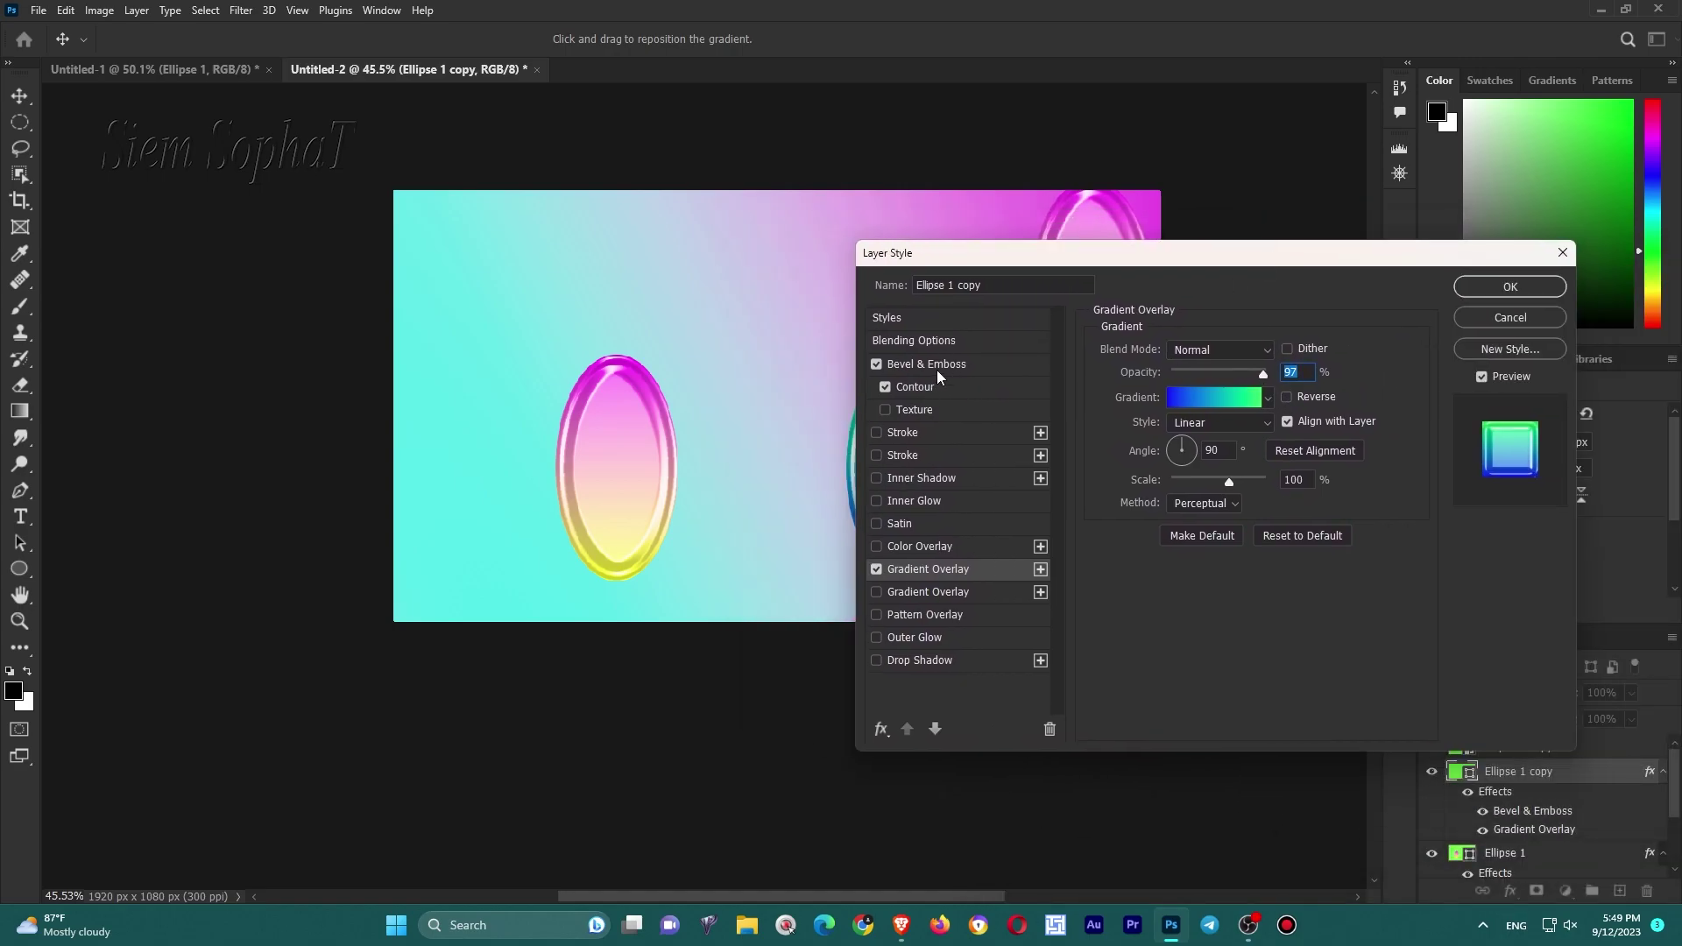
pyautogui.click(938, 369)
pyautogui.moveTo(1149, 254); pyautogui.dragTo(1309, 262)
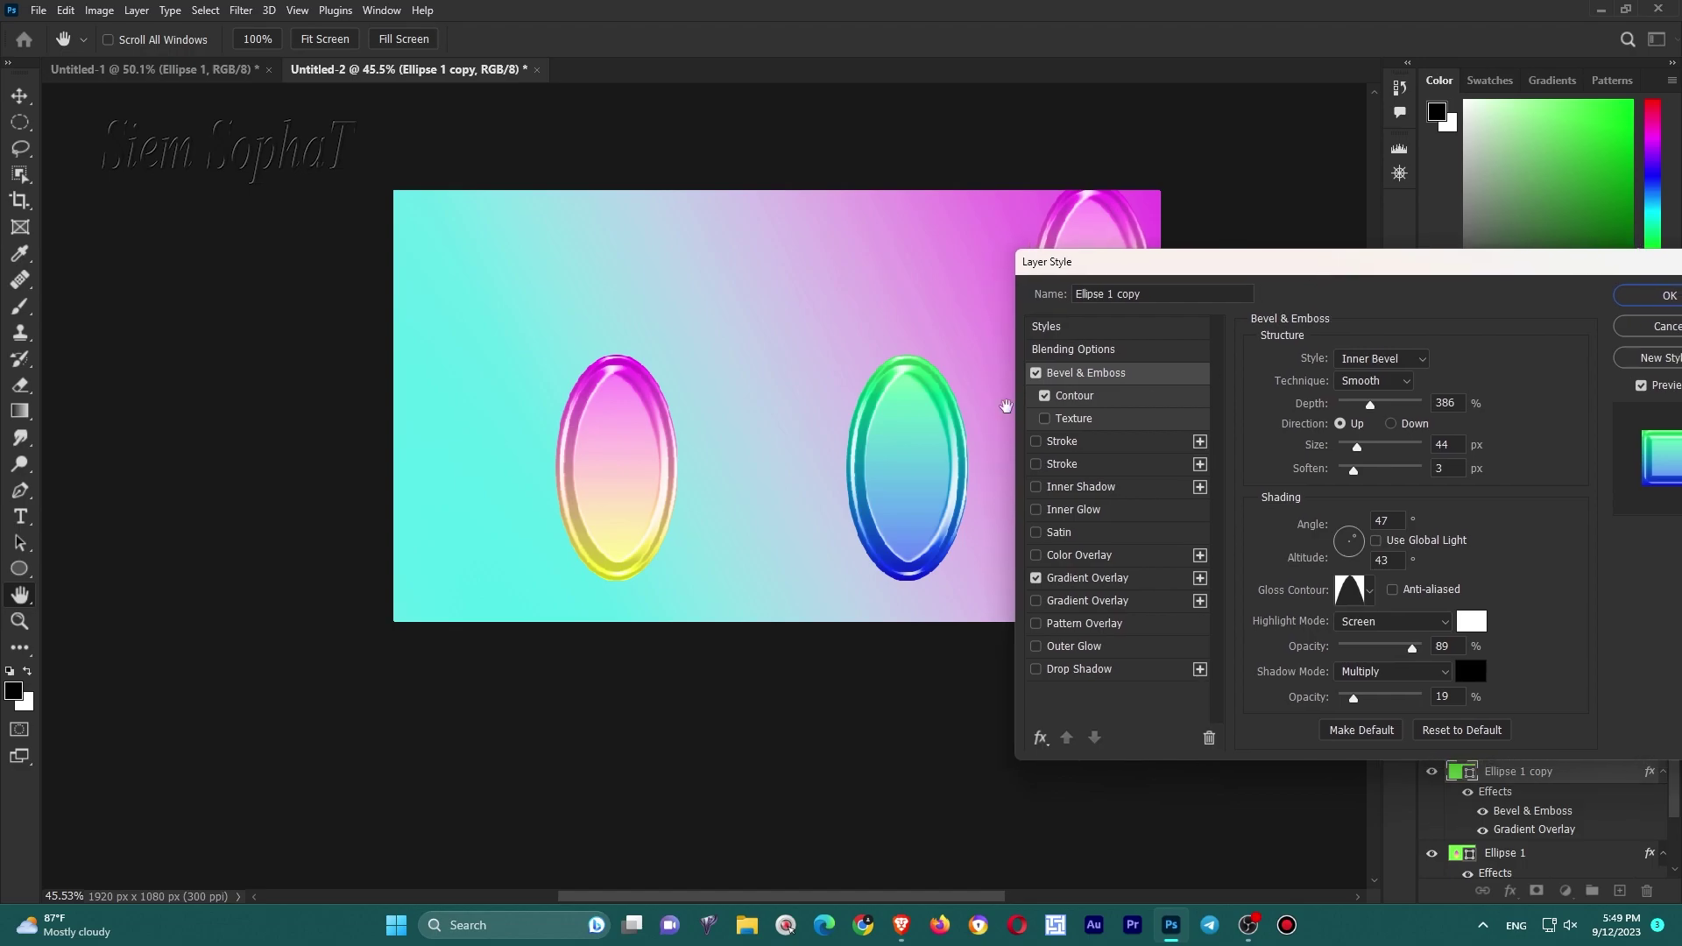
# Give the bevel a Ring - Triple gloss contour, 70 px size, 709% depth and 99% highlight opacity.
pyautogui.click(1369, 591)
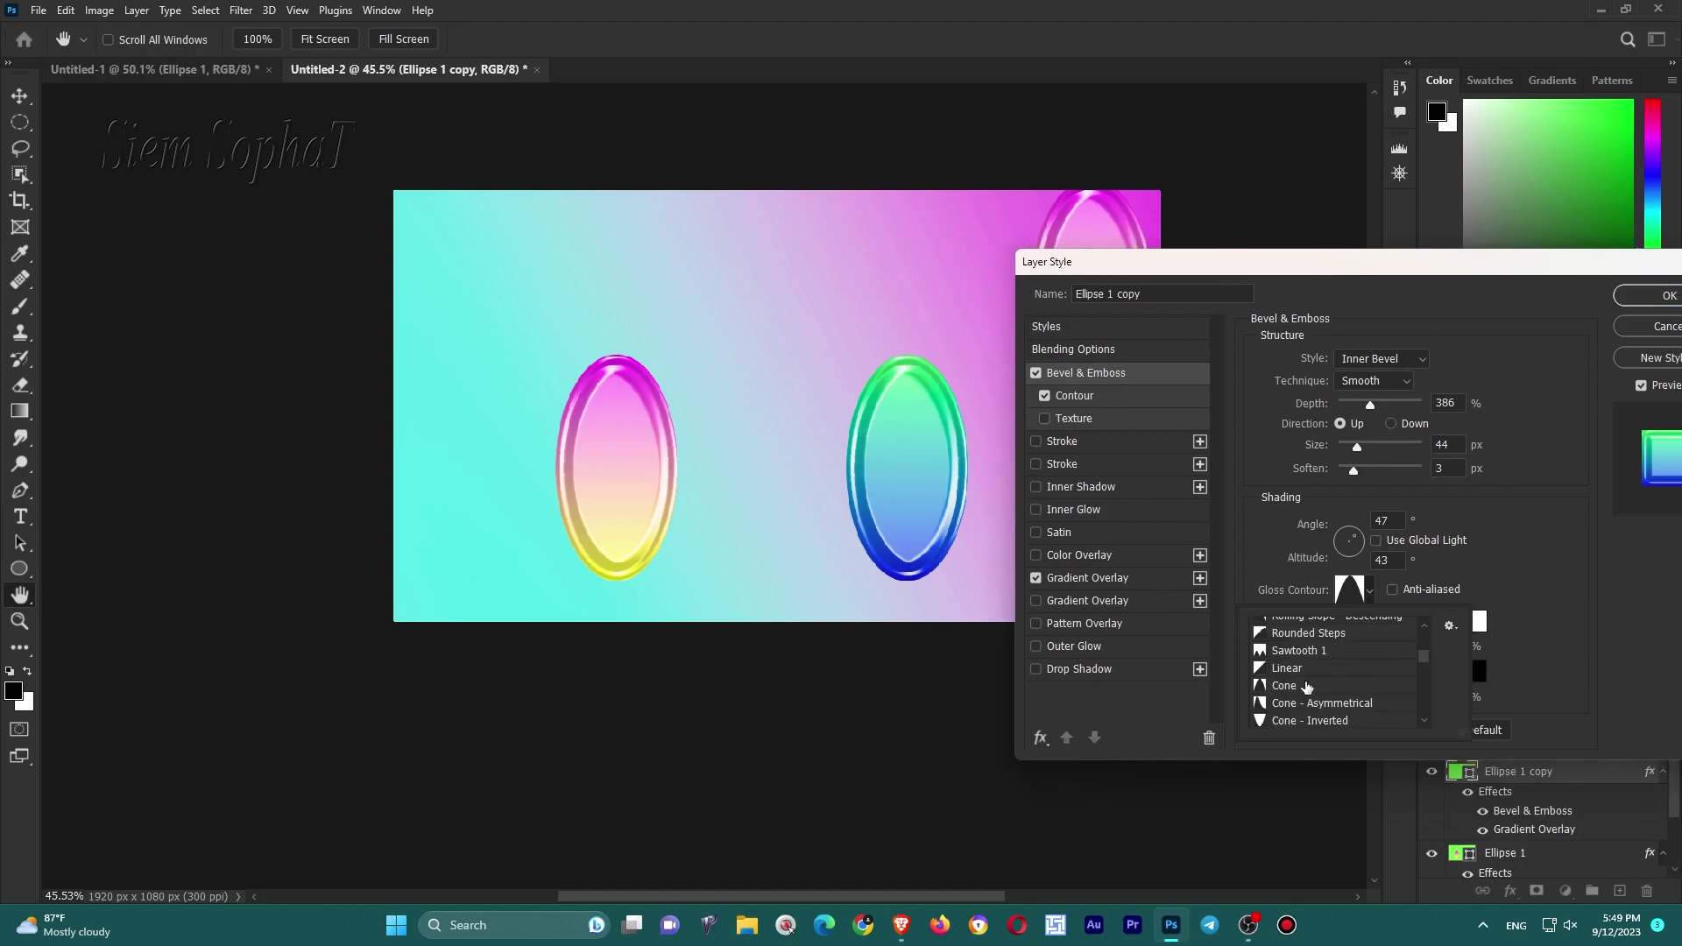
pyautogui.scroll(-1, 1307, 688)
pyautogui.scroll(-2, 1307, 687)
pyautogui.scroll(-2, 1306, 688)
pyautogui.click(1300, 650)
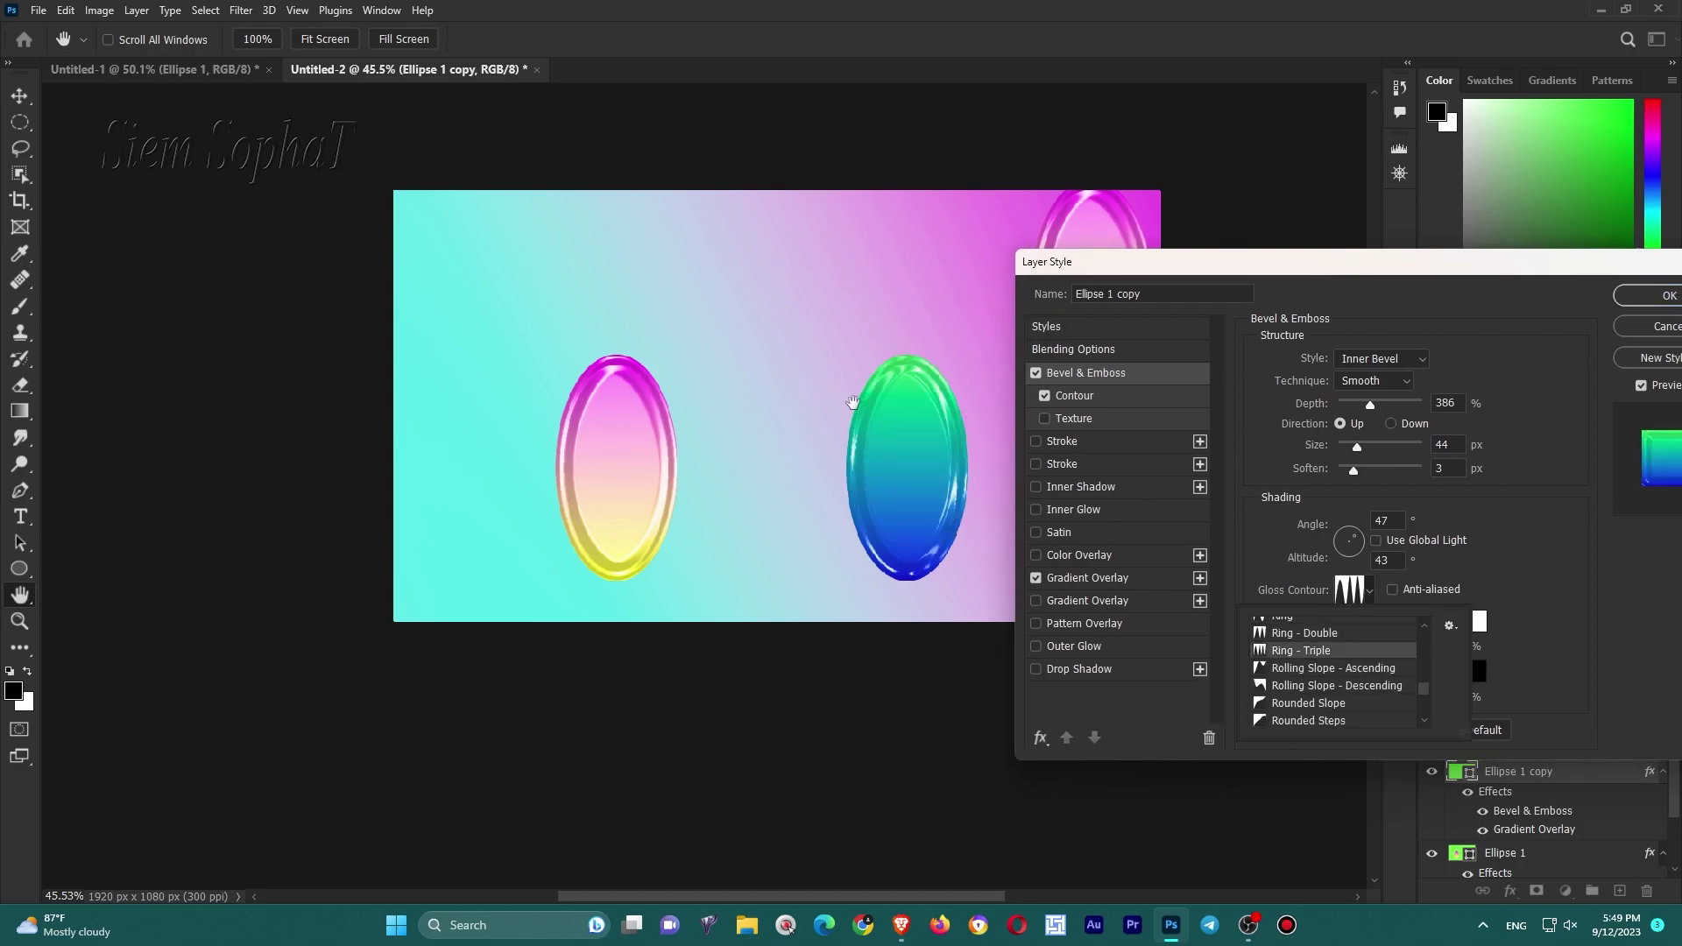
pyautogui.click(1490, 541)
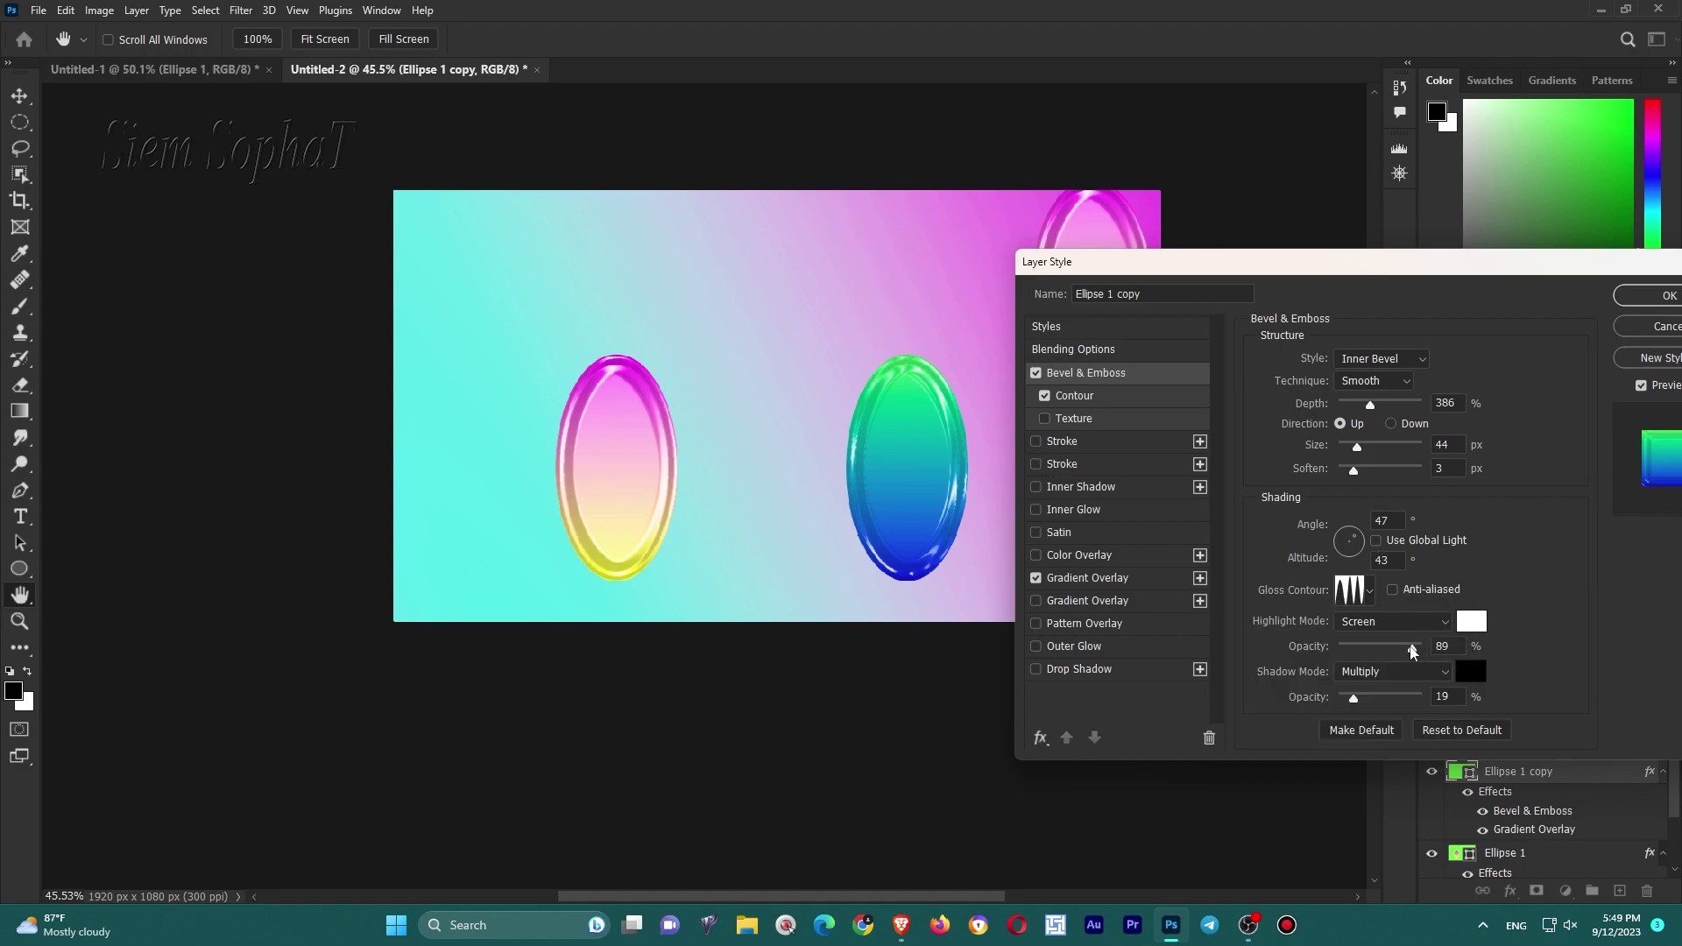
pyautogui.moveTo(1357, 447); pyautogui.dragTo(1401, 412)
pyautogui.moveTo(1355, 471); pyautogui.dragTo(1351, 487)
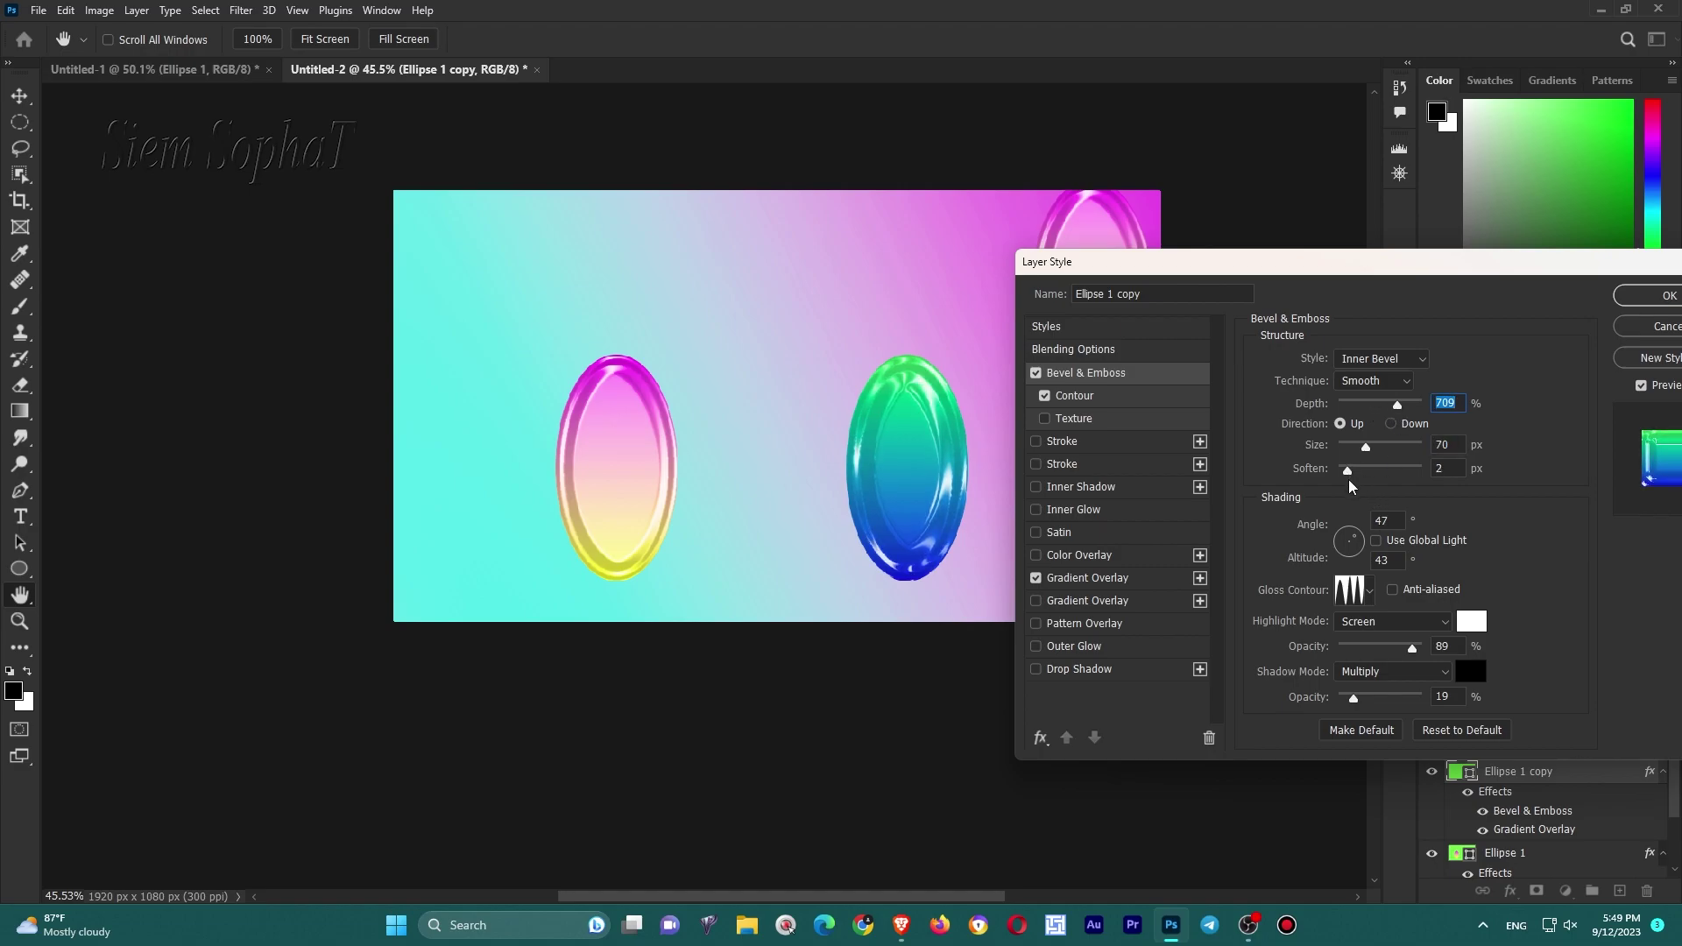
pyautogui.moveTo(1412, 650); pyautogui.dragTo(1422, 650)
# Set the bevel shading to 8° angle and 38° altitude, then apply the layer style.
pyautogui.click(1391, 522)
pyautogui.scroll(-10, 1392, 522)
pyautogui.scroll(-10, 1391, 522)
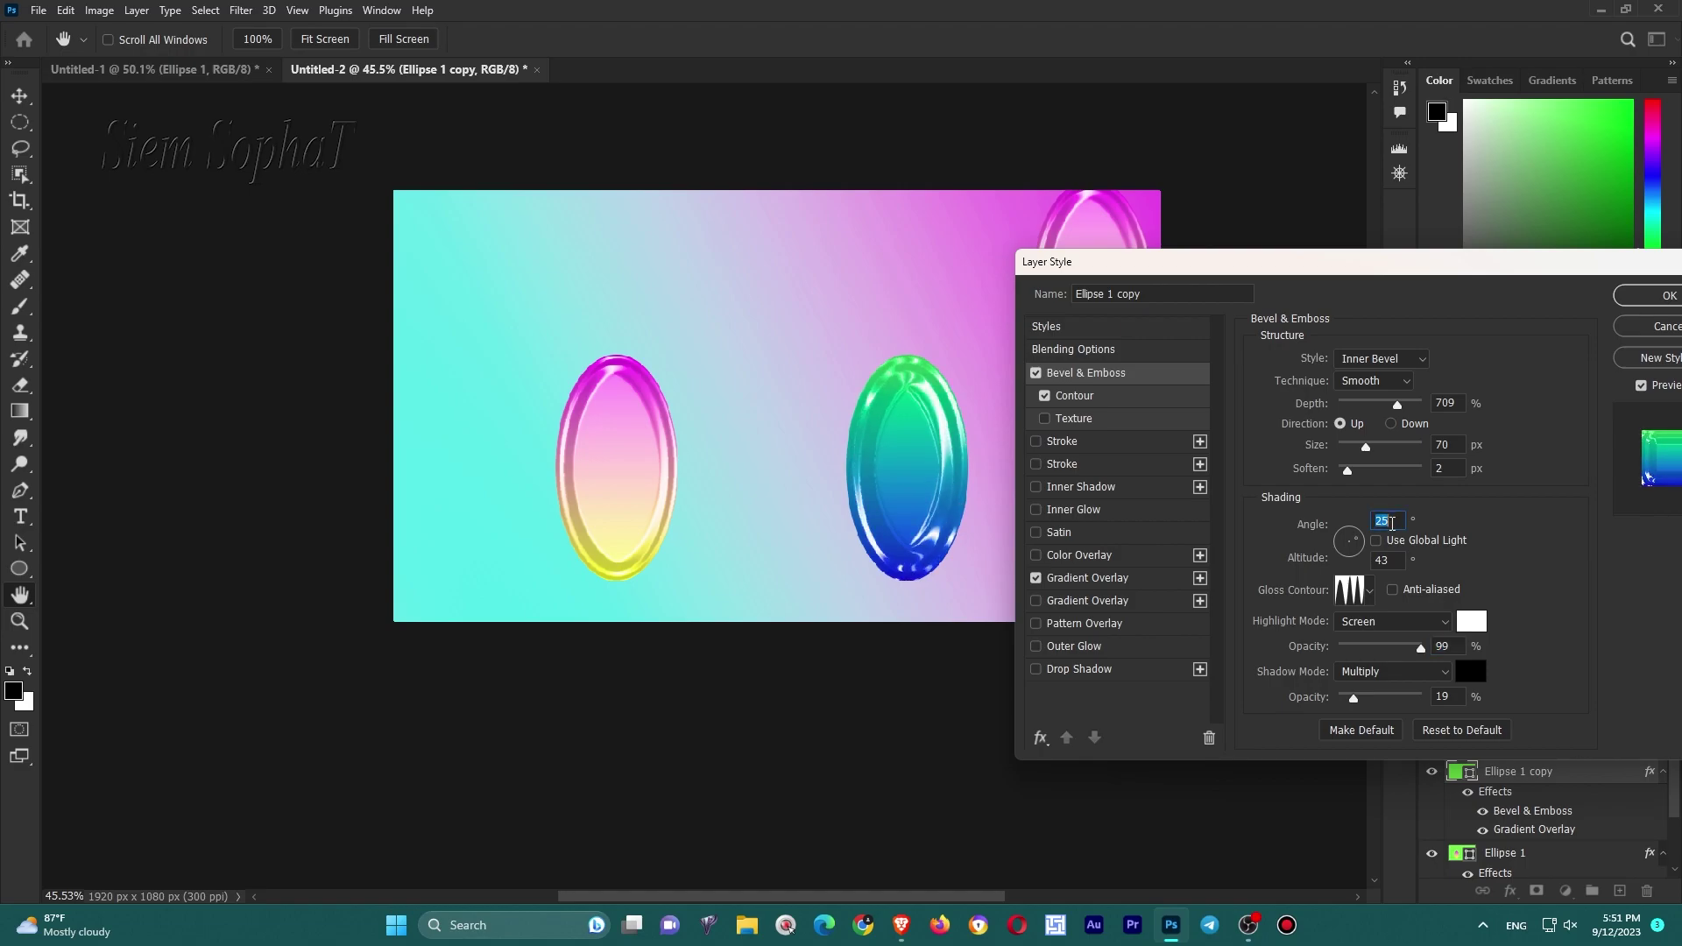
pyautogui.scroll(-10, 1392, 522)
pyautogui.scroll(-8, 1391, 522)
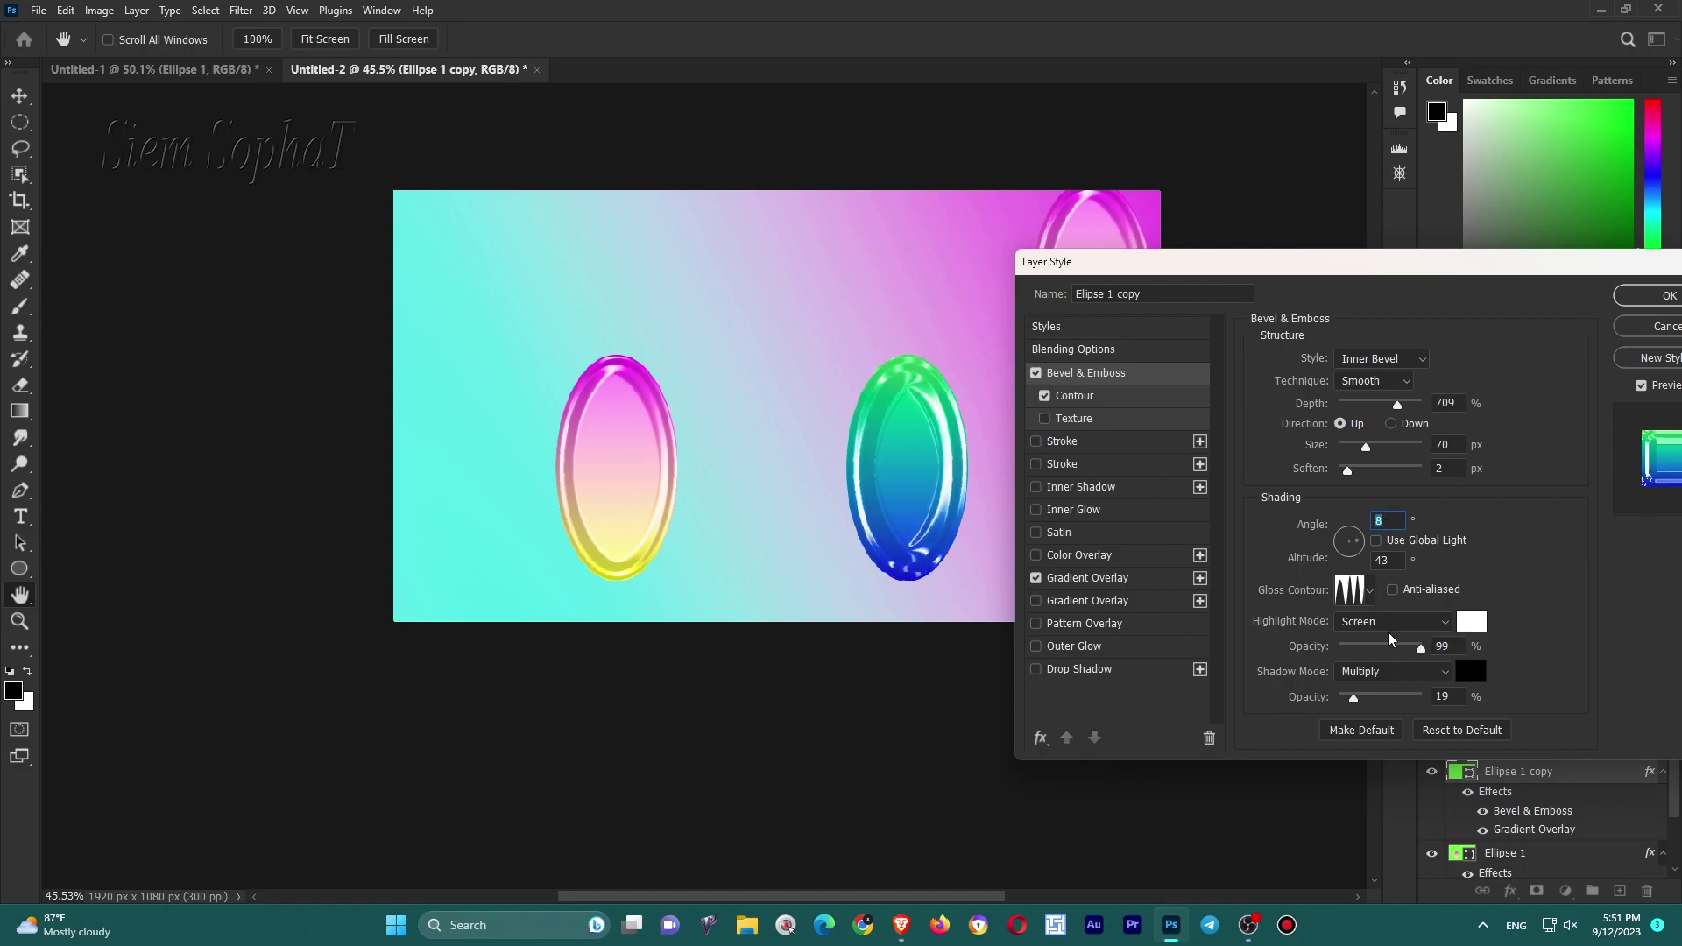
pyautogui.click(1396, 562)
pyautogui.scroll(4, 1396, 562)
pyautogui.press('Down')
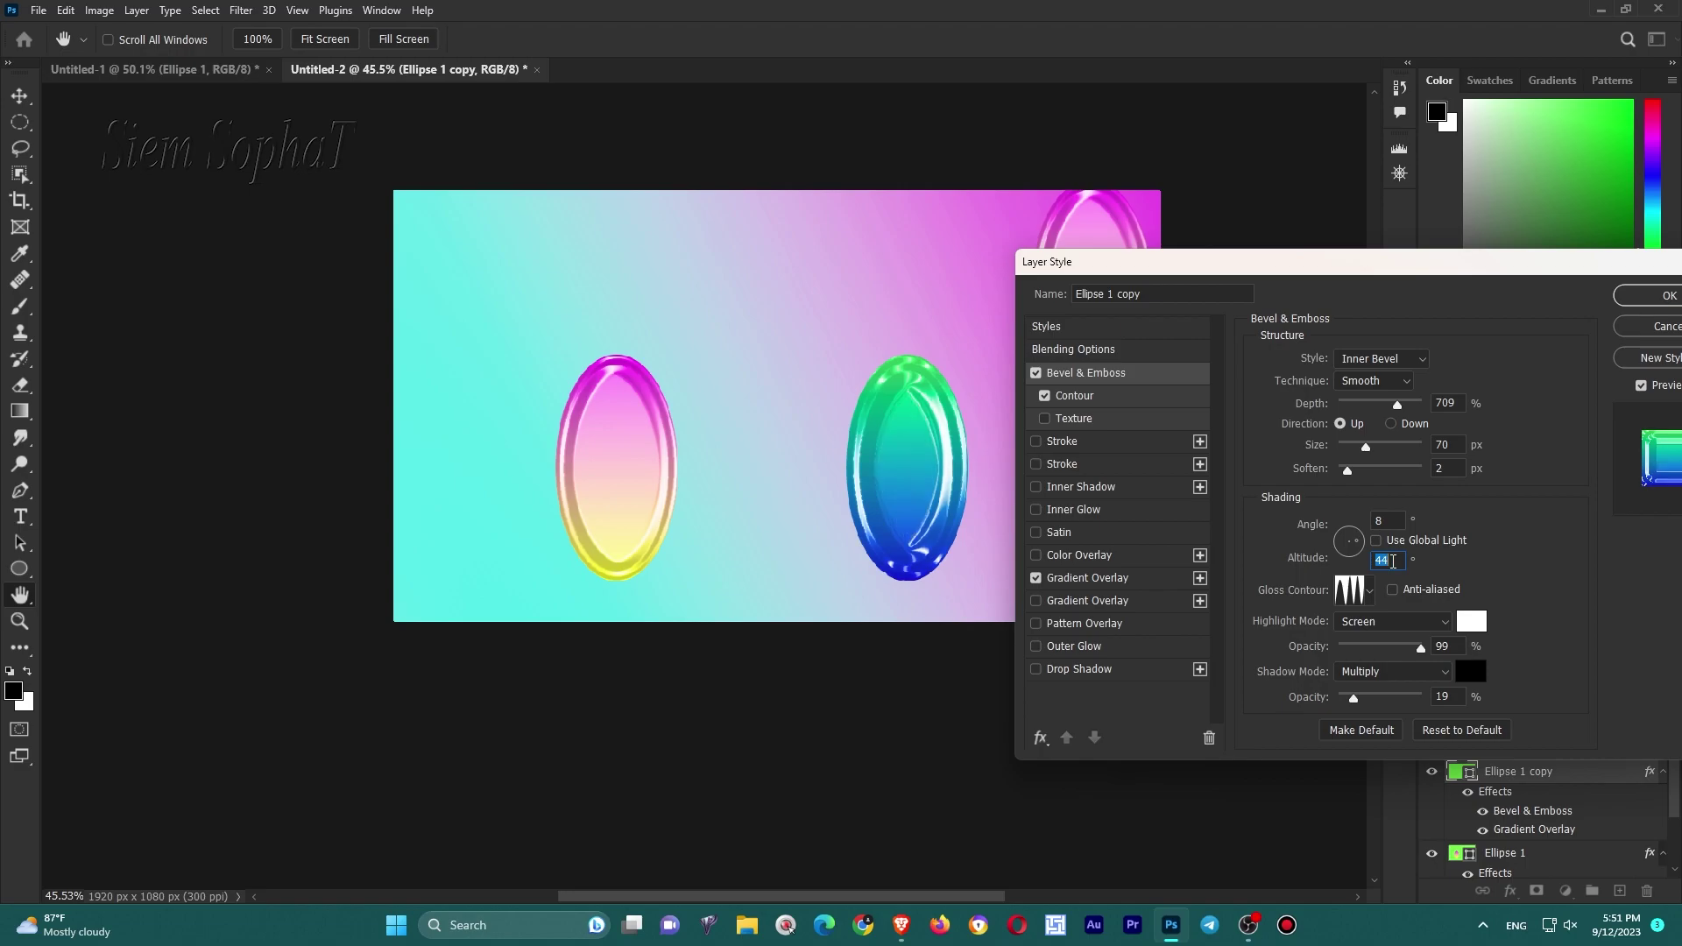
pyautogui.press('Up')
pyautogui.press('Up')
pyautogui.press('Down')
pyautogui.press('Down')
pyautogui.press('Down')
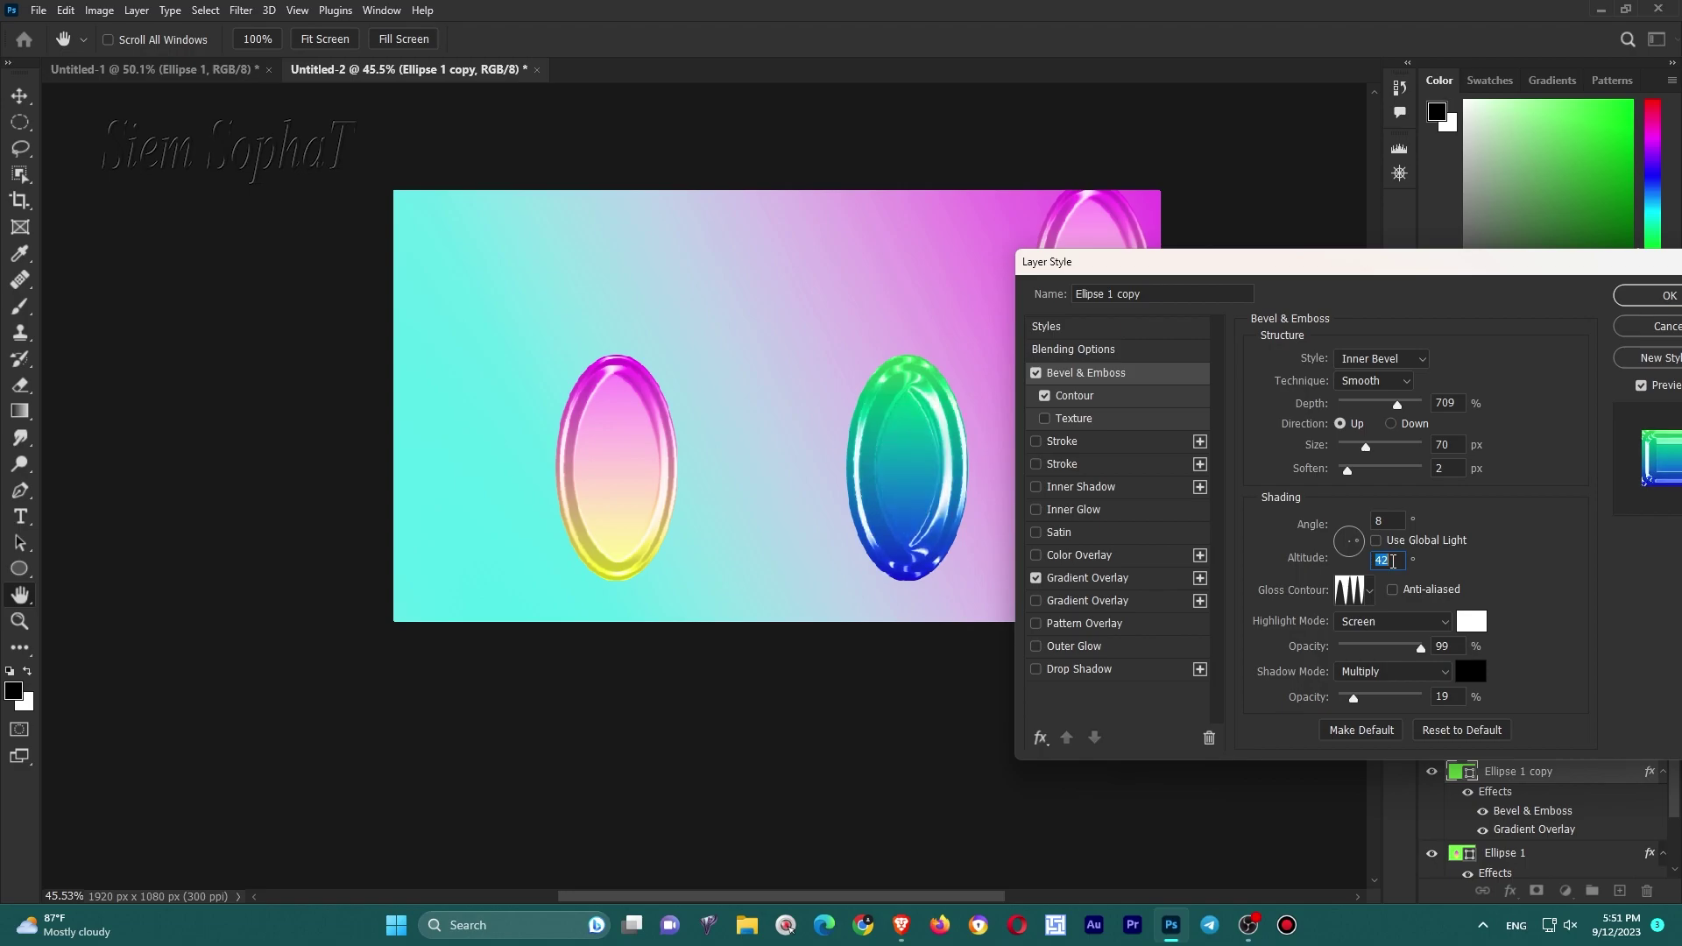
pyautogui.press('Down')
pyautogui.press('Down')
pyautogui.press('Down')
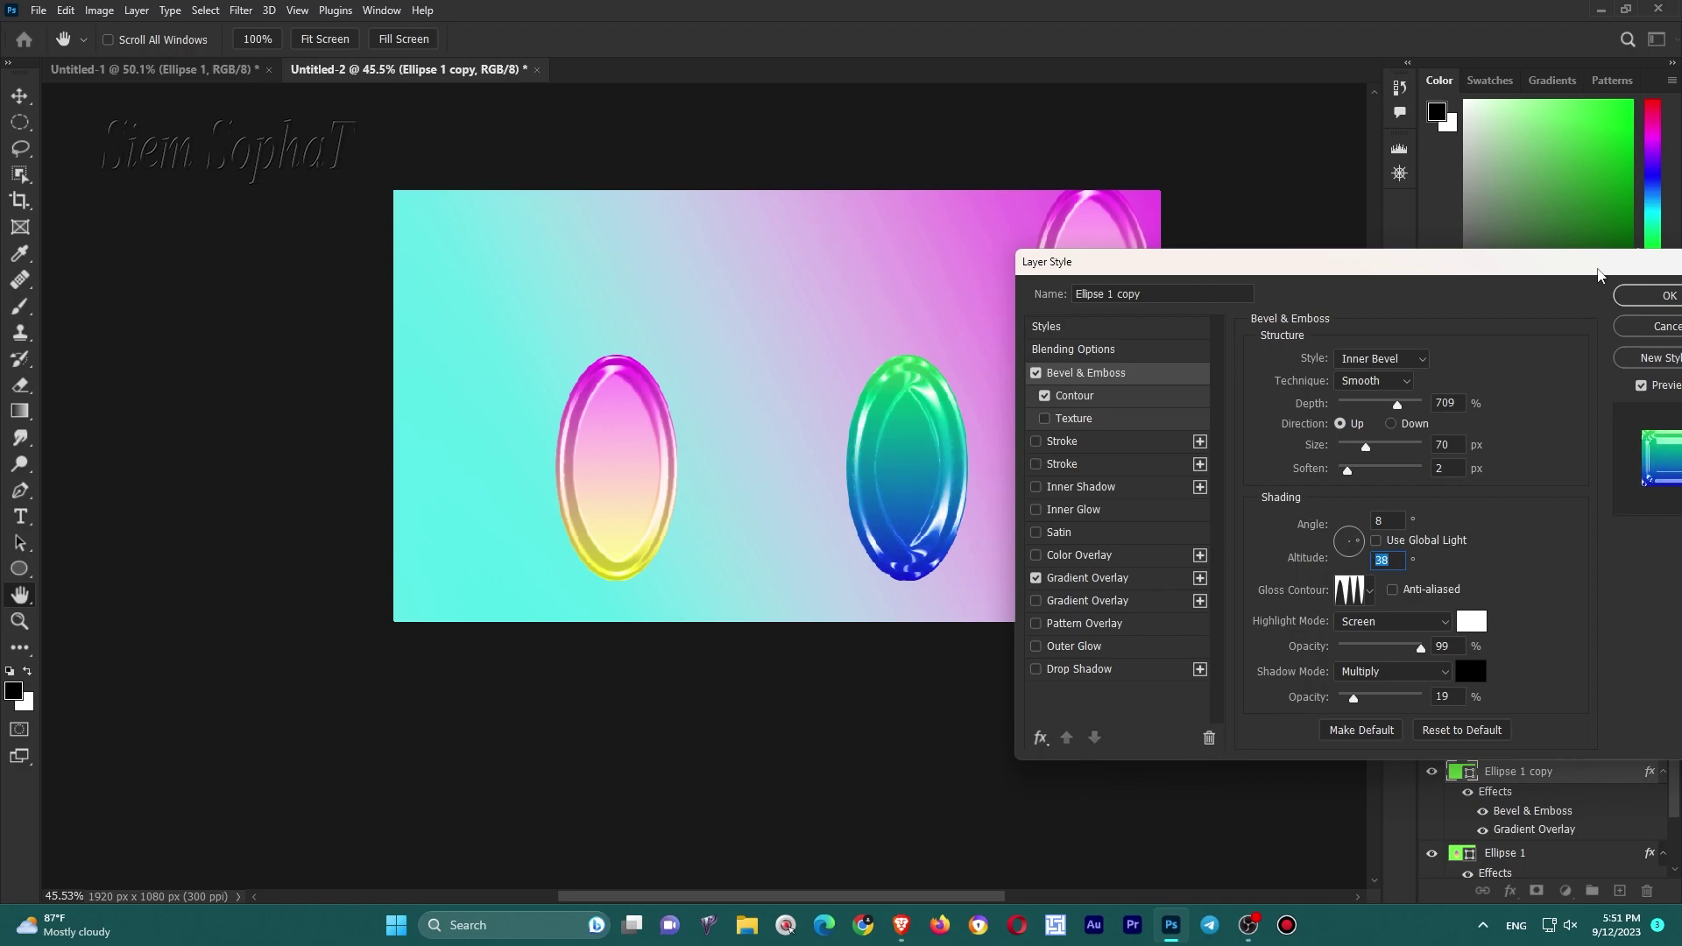
pyautogui.moveTo(1501, 282); pyautogui.dragTo(1207, 326)
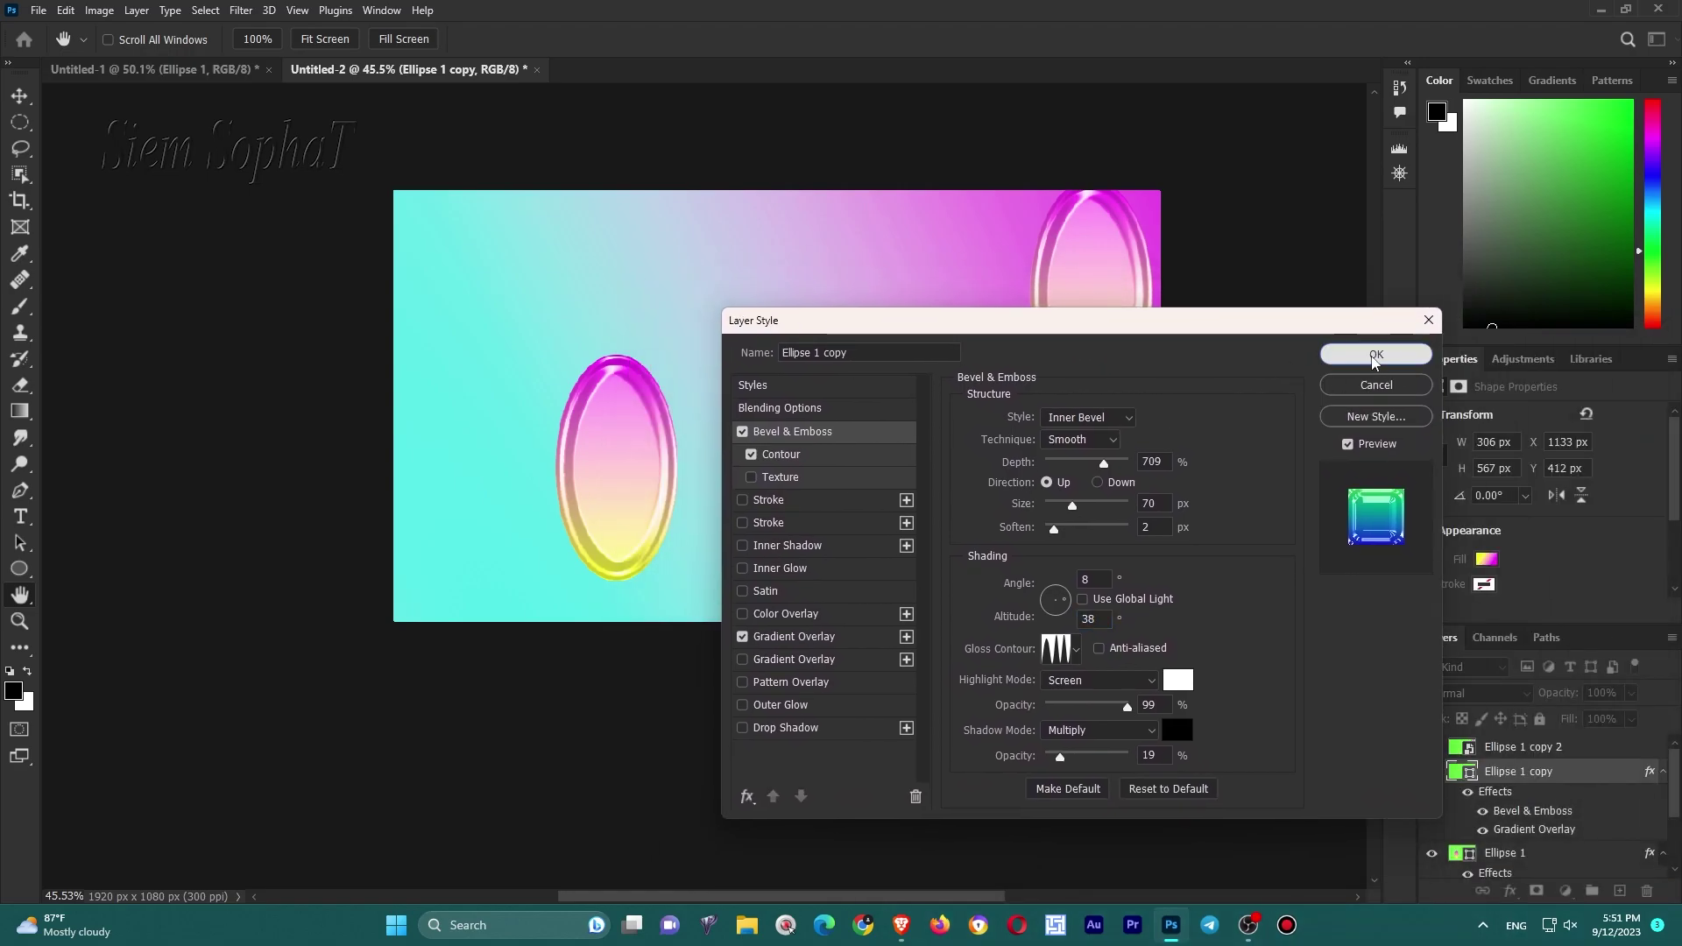
pyautogui.click(1377, 357)
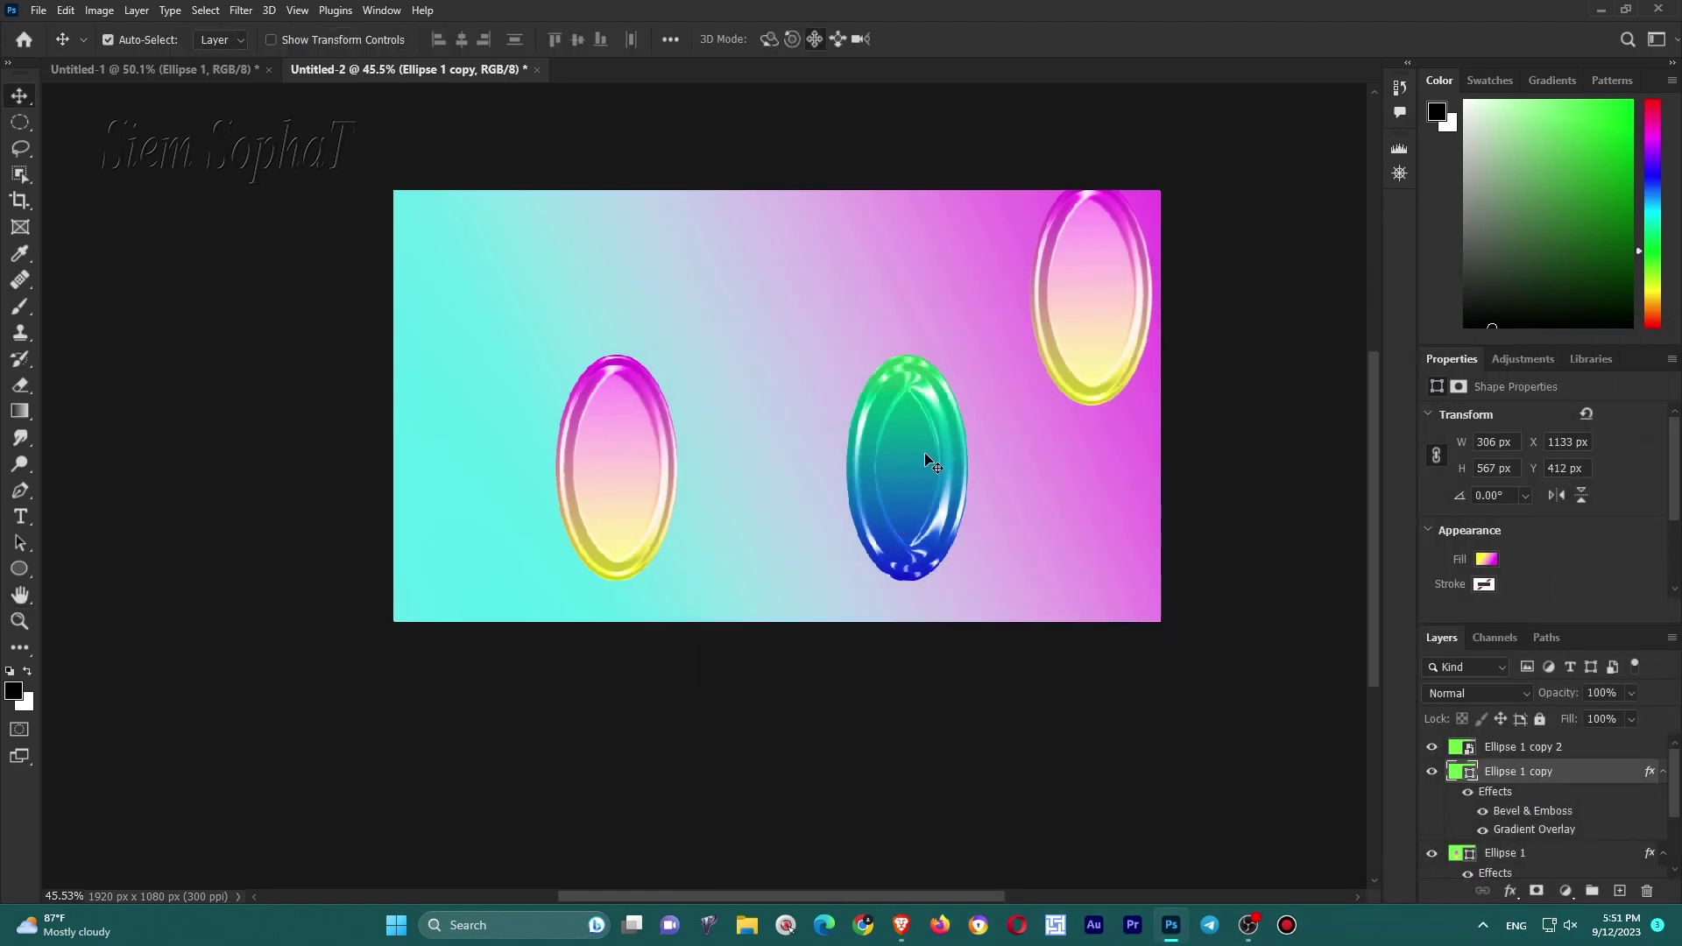
# Move the pink-yellow bubble between the other two, then try and discard a Bevel & Emboss on it.
pyautogui.moveTo(1070, 308); pyautogui.dragTo(732, 403)
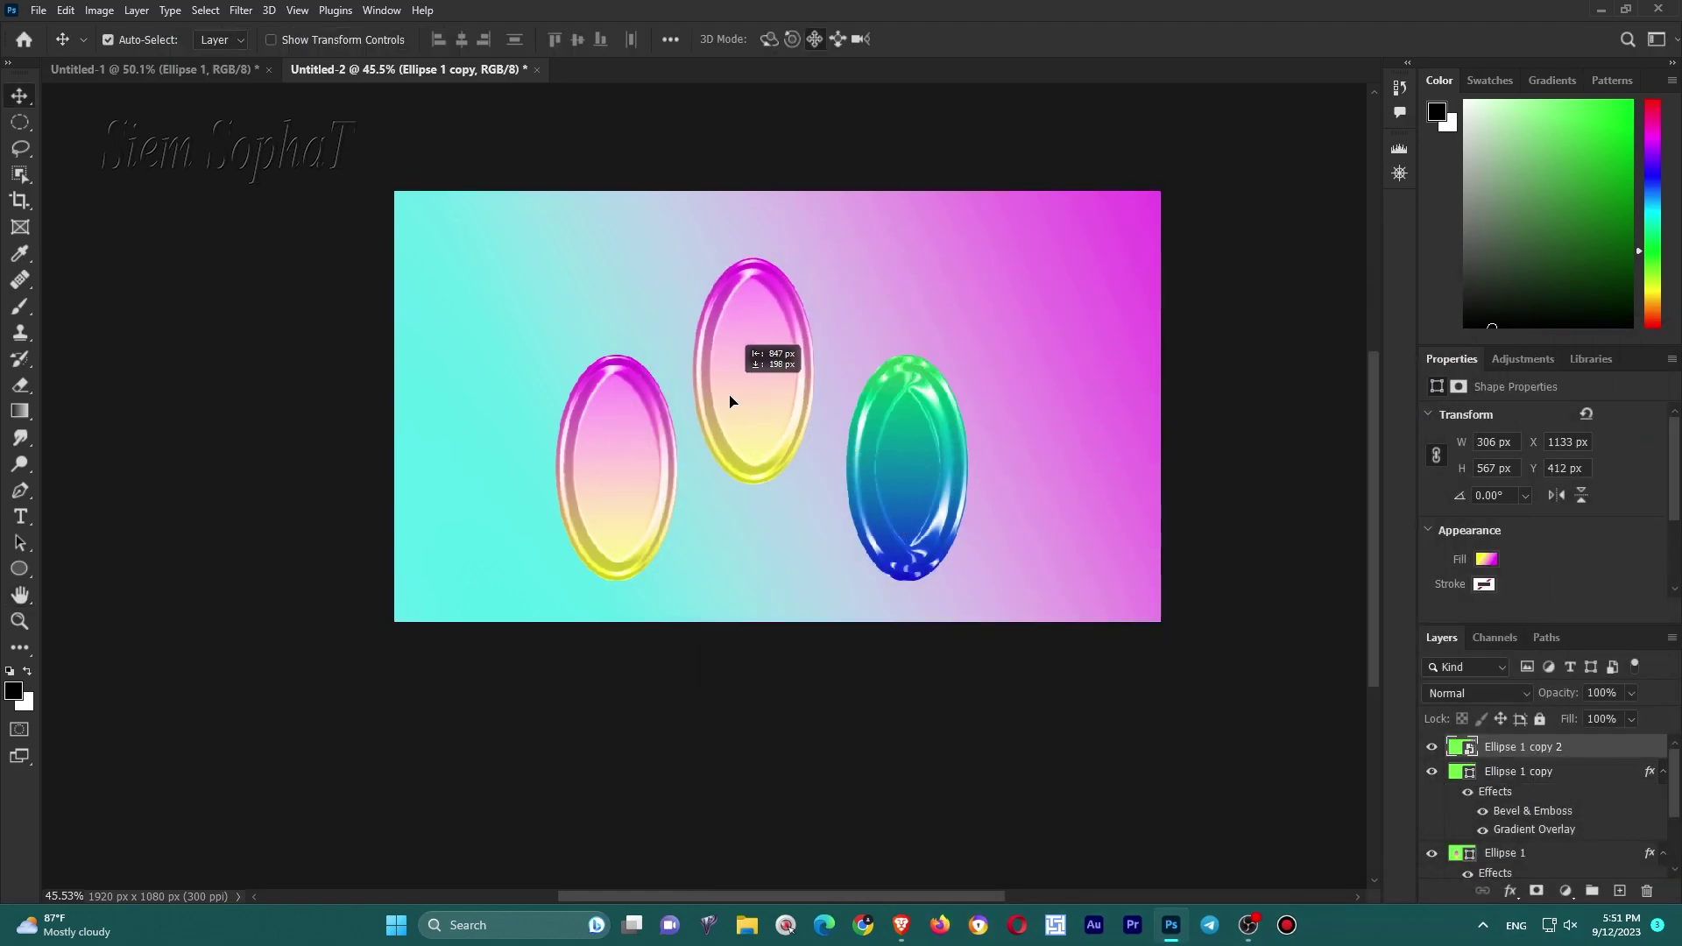
pyautogui.doubleClick(1556, 753)
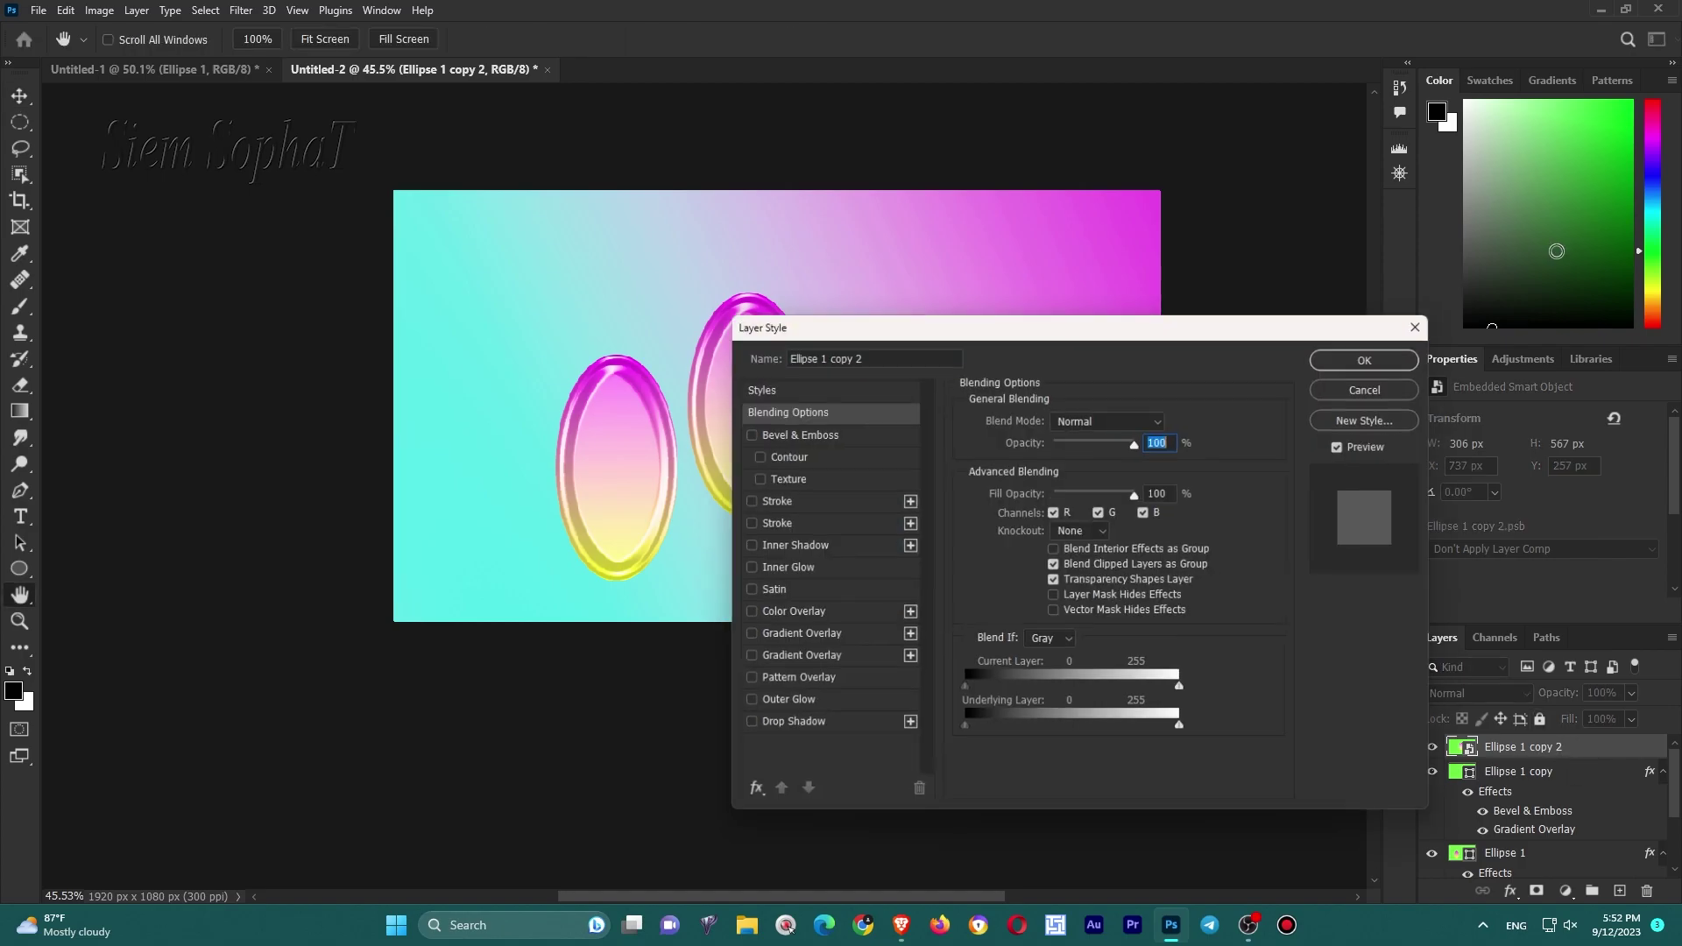
pyautogui.click(1393, 353)
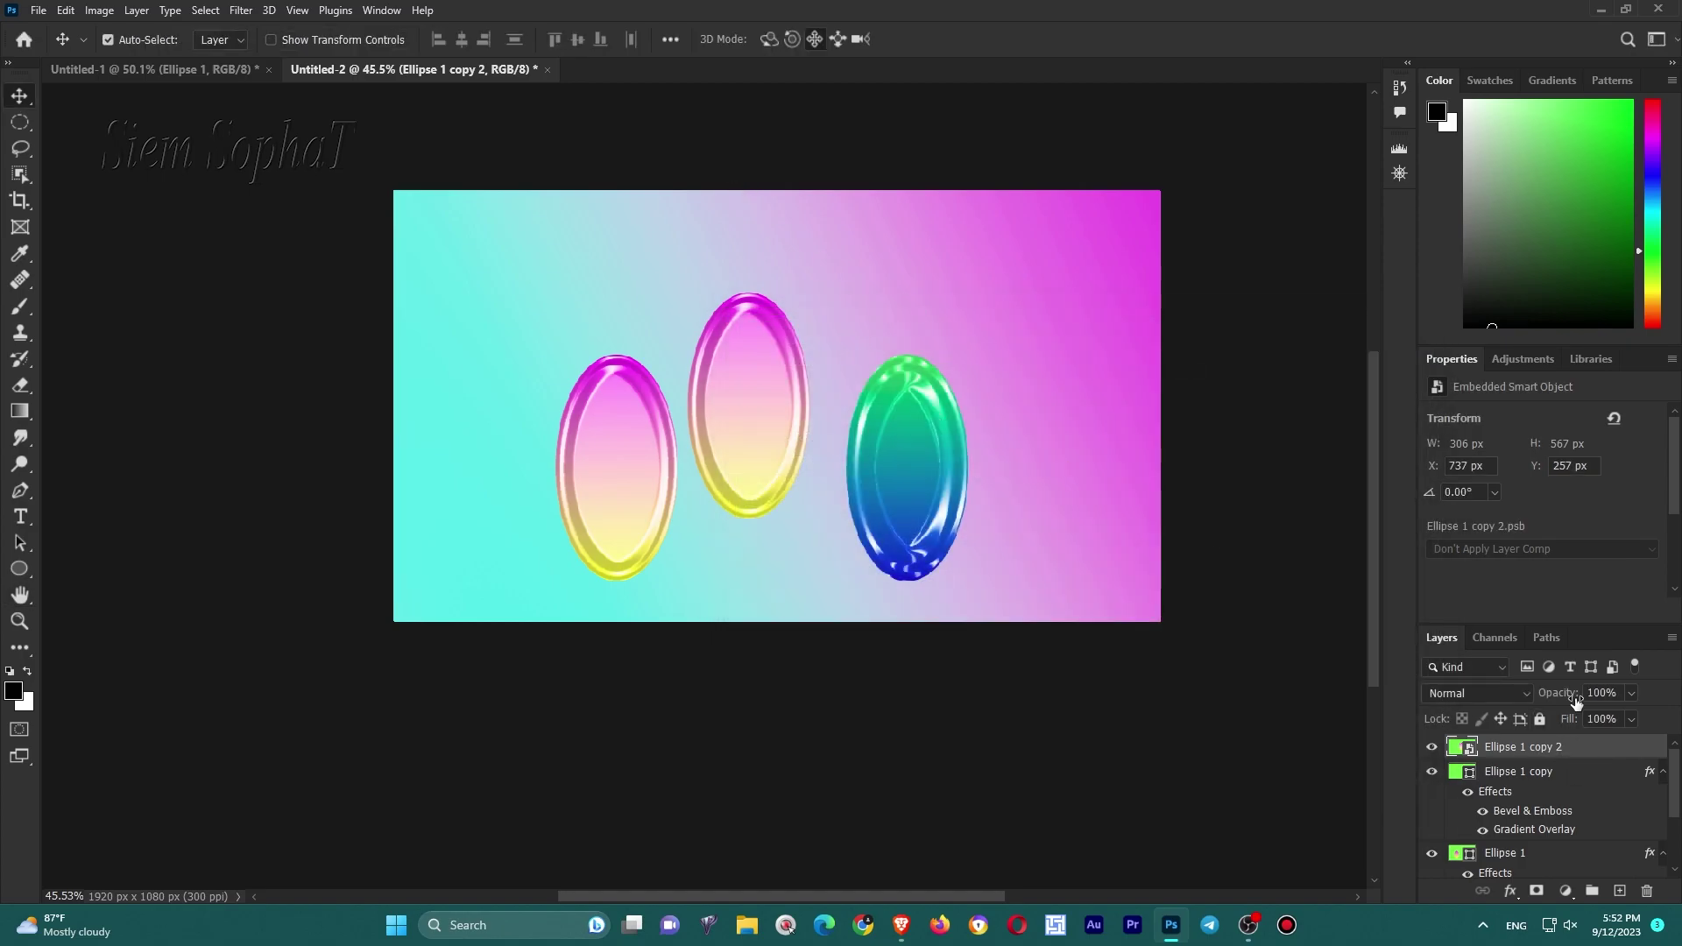
pyautogui.doubleClick(1584, 753)
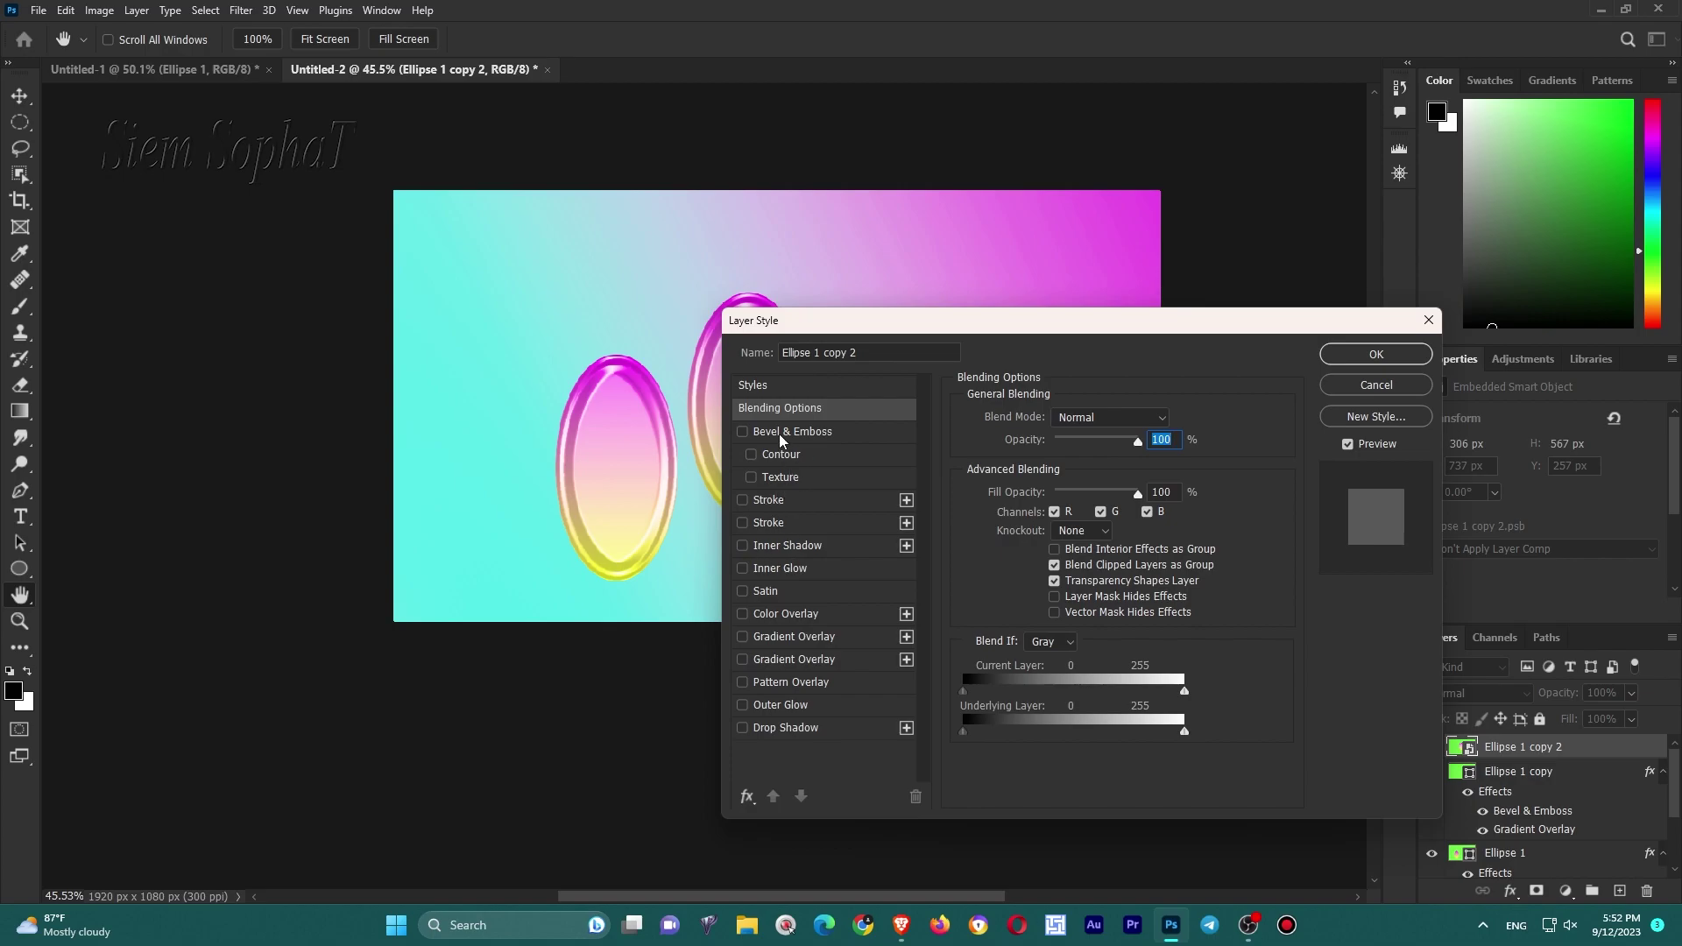
pyautogui.click(779, 432)
pyautogui.moveTo(1135, 327)
pyautogui.mouseDown()
pyautogui.moveTo(1371, 226)
pyautogui.moveTo(1339, 225)
pyautogui.mouseUp()
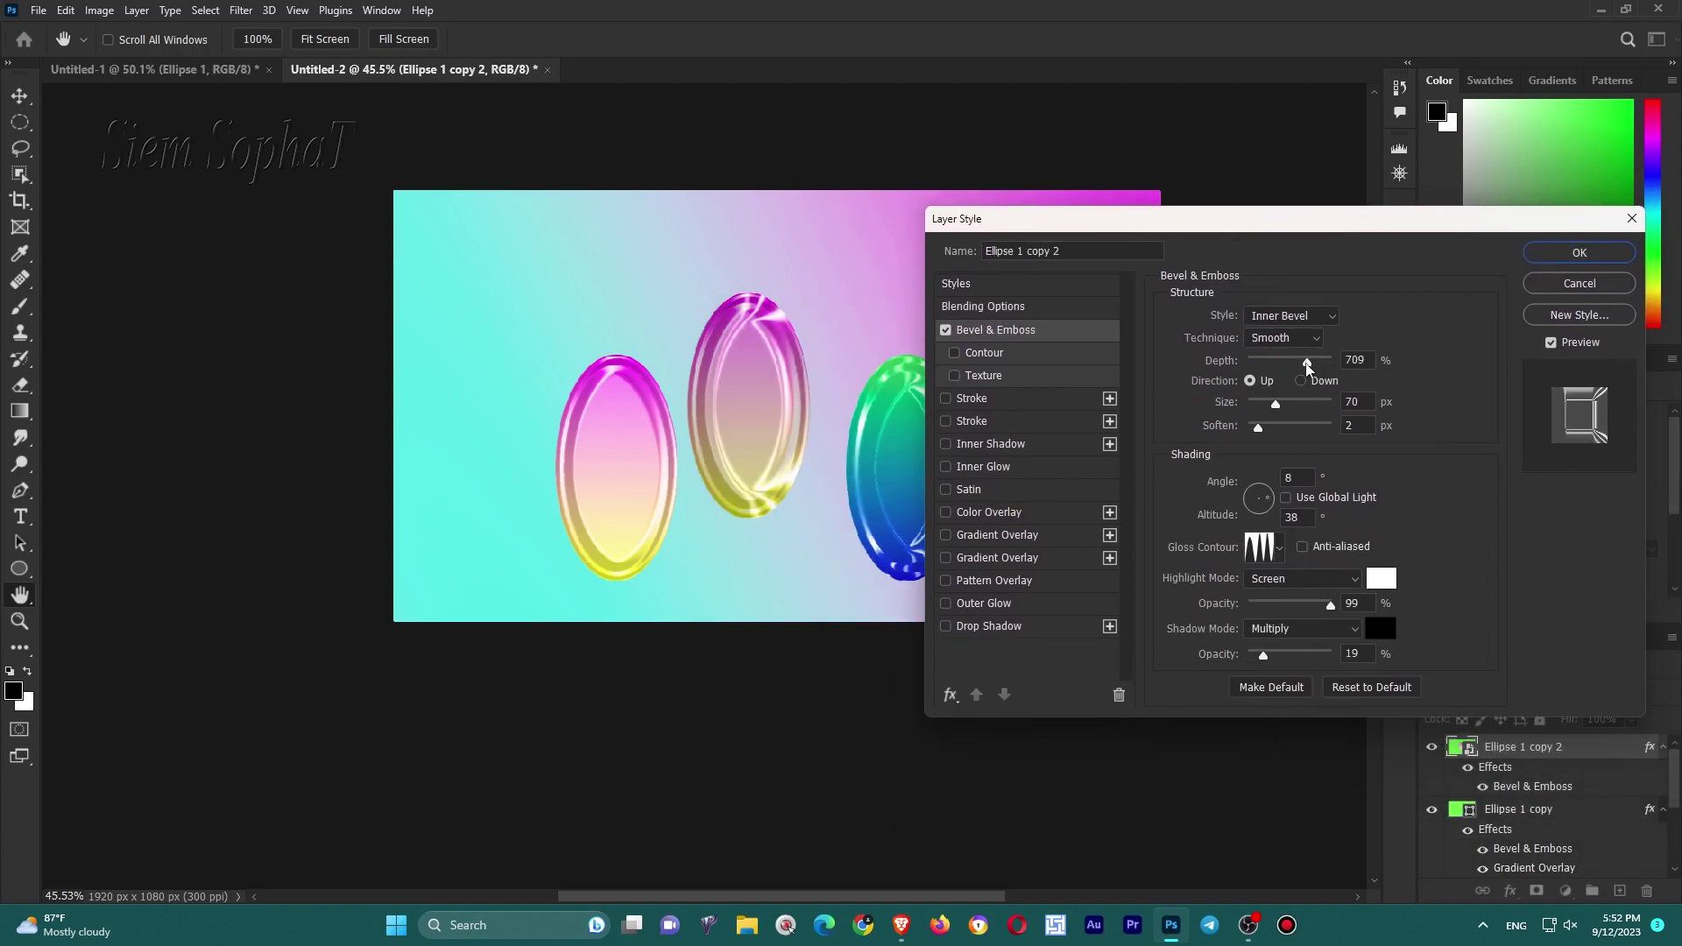
pyautogui.moveTo(1306, 362); pyautogui.dragTo(1234, 377)
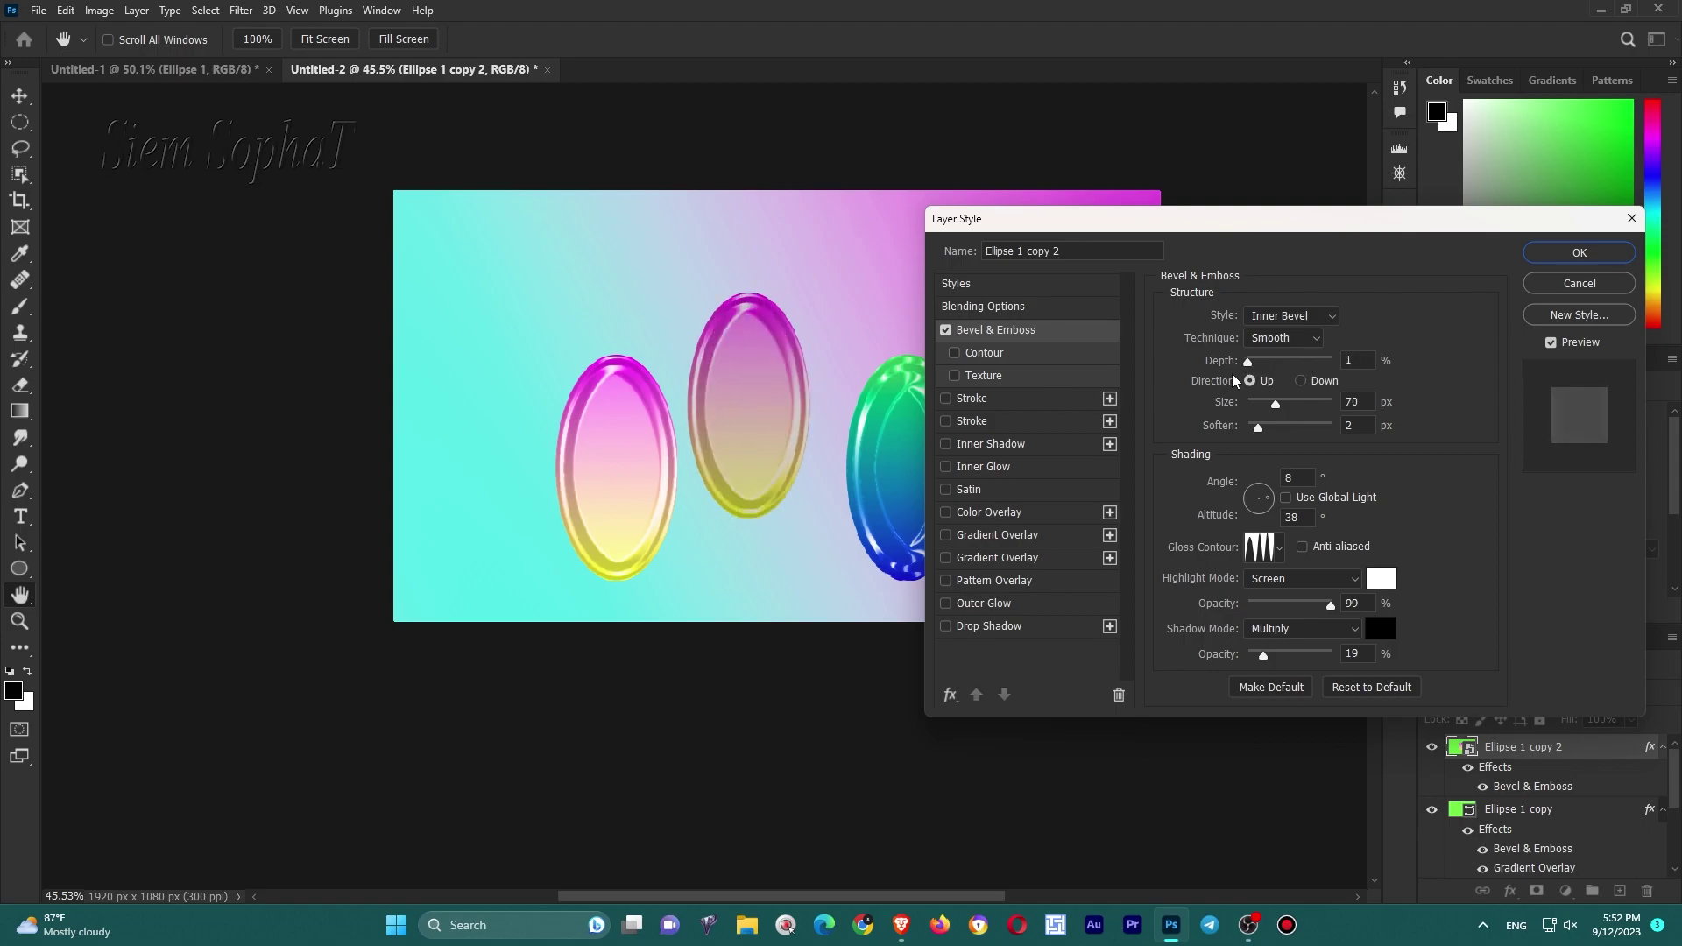
pyautogui.click(1579, 283)
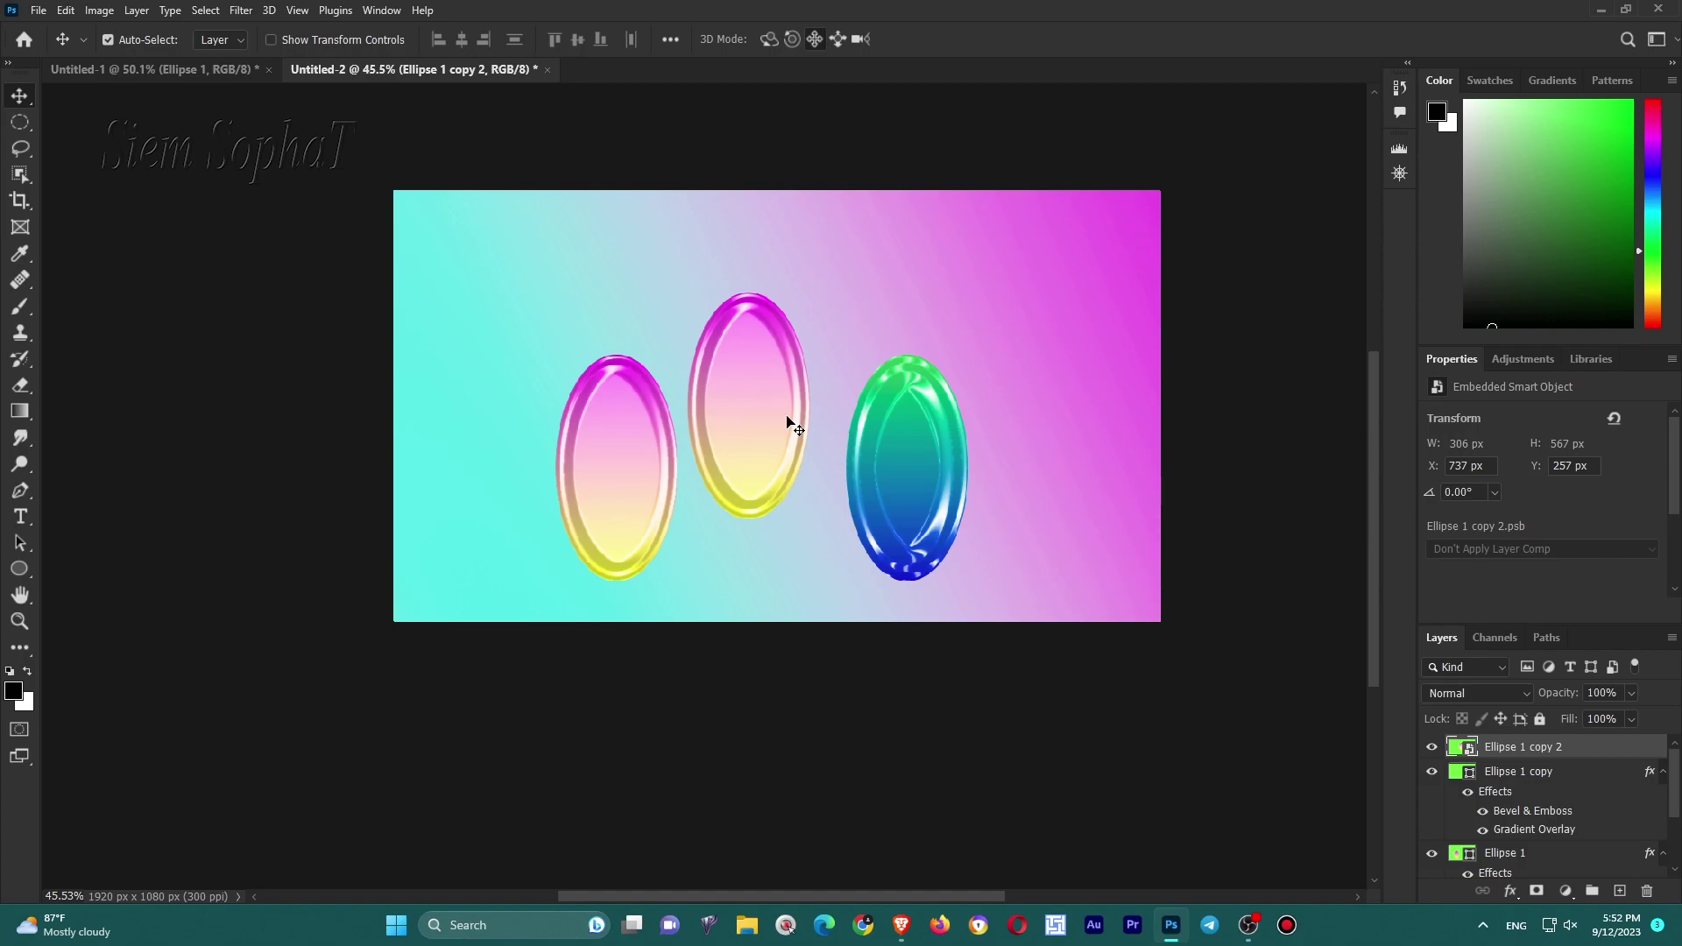
# Load the middle bubble as a selection, contract it 20 px, and mask out its interior.
pyautogui.keyDown('ctrl'); pyautogui.click(1463, 750); pyautogui.keyUp('ctrl')
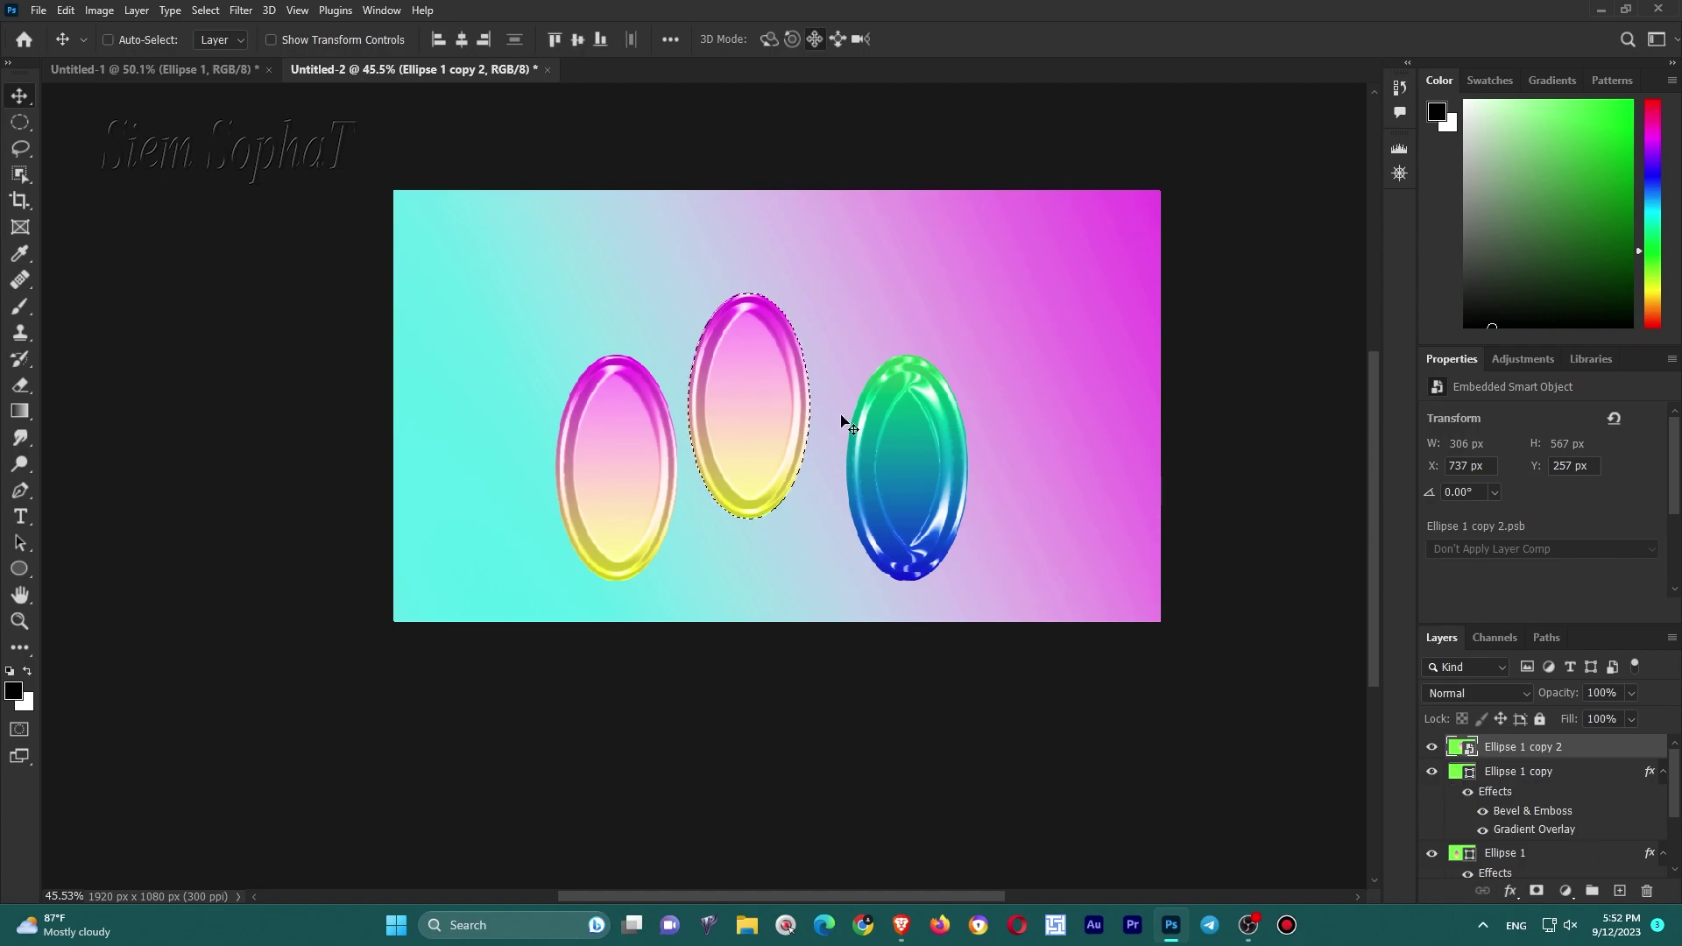
pyautogui.click(205, 10)
pyautogui.click(398, 328)
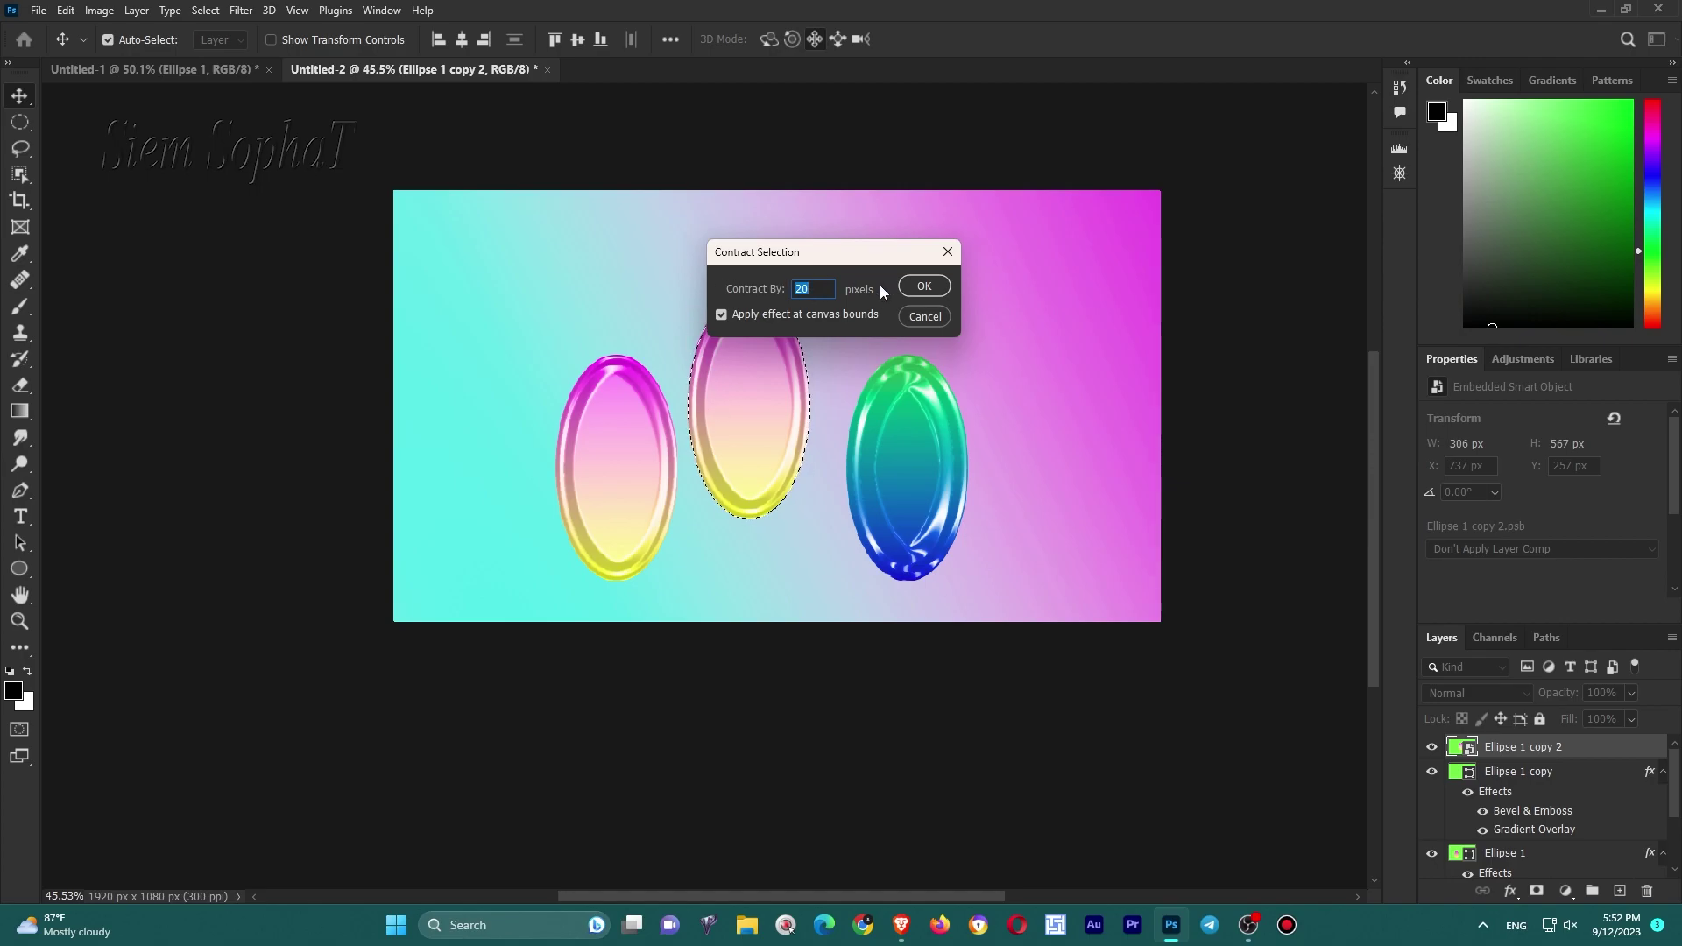
pyautogui.press('Return')
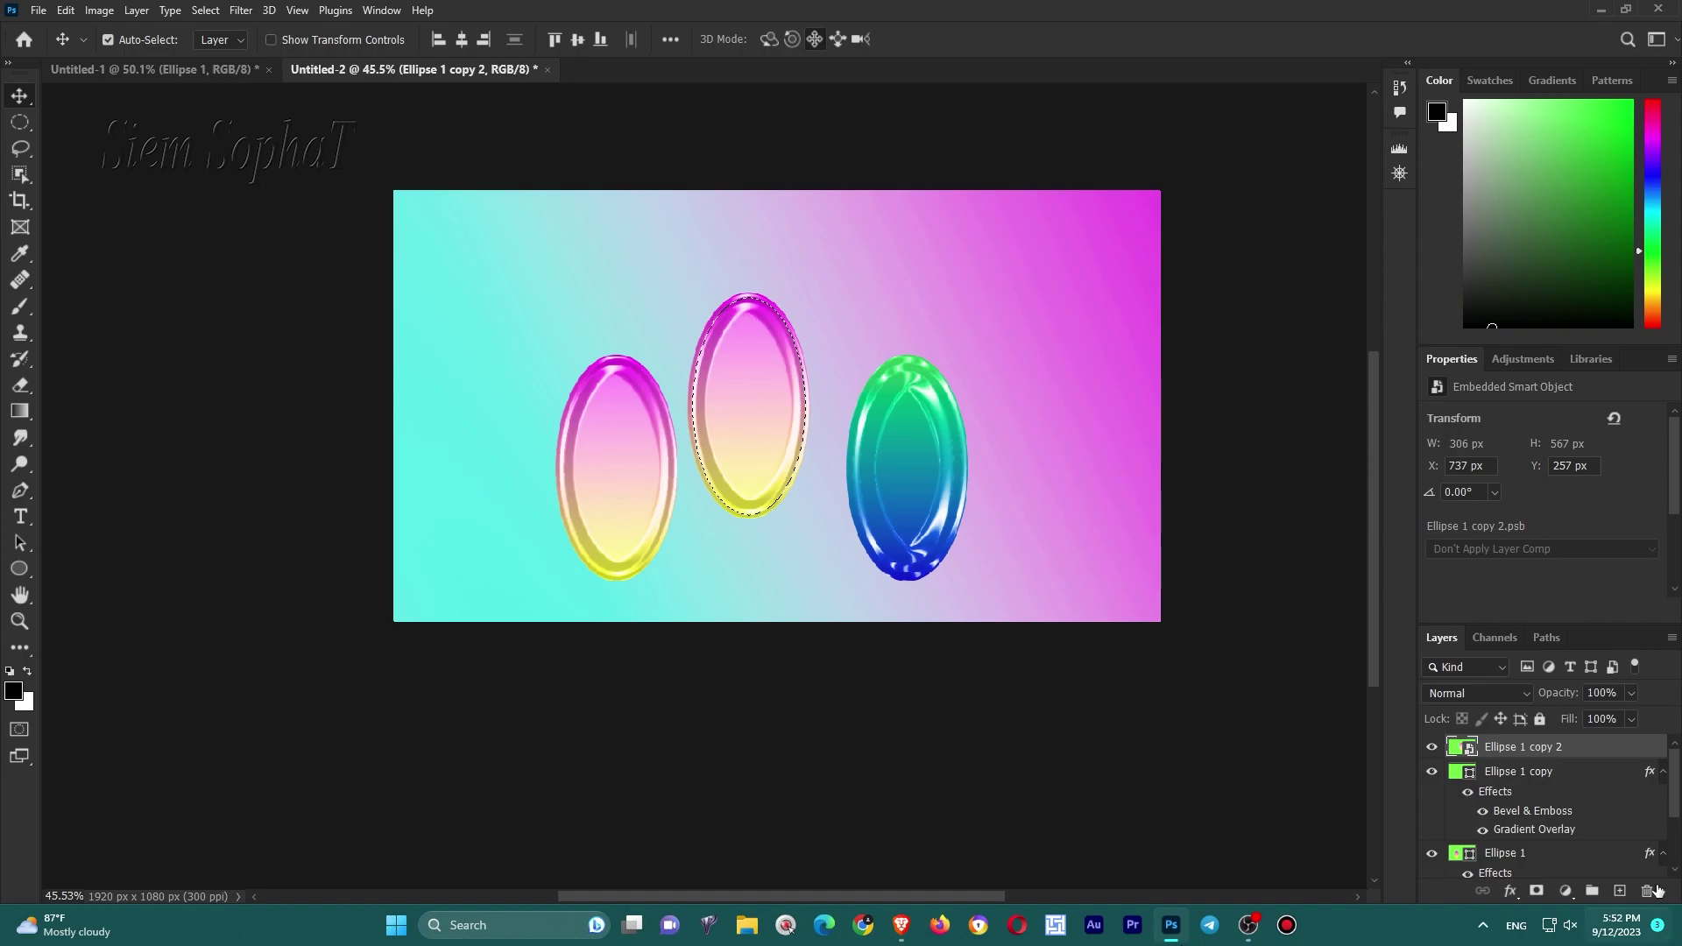
pyautogui.keyDown('alt'); pyautogui.click(1536, 891); pyautogui.keyUp('alt')
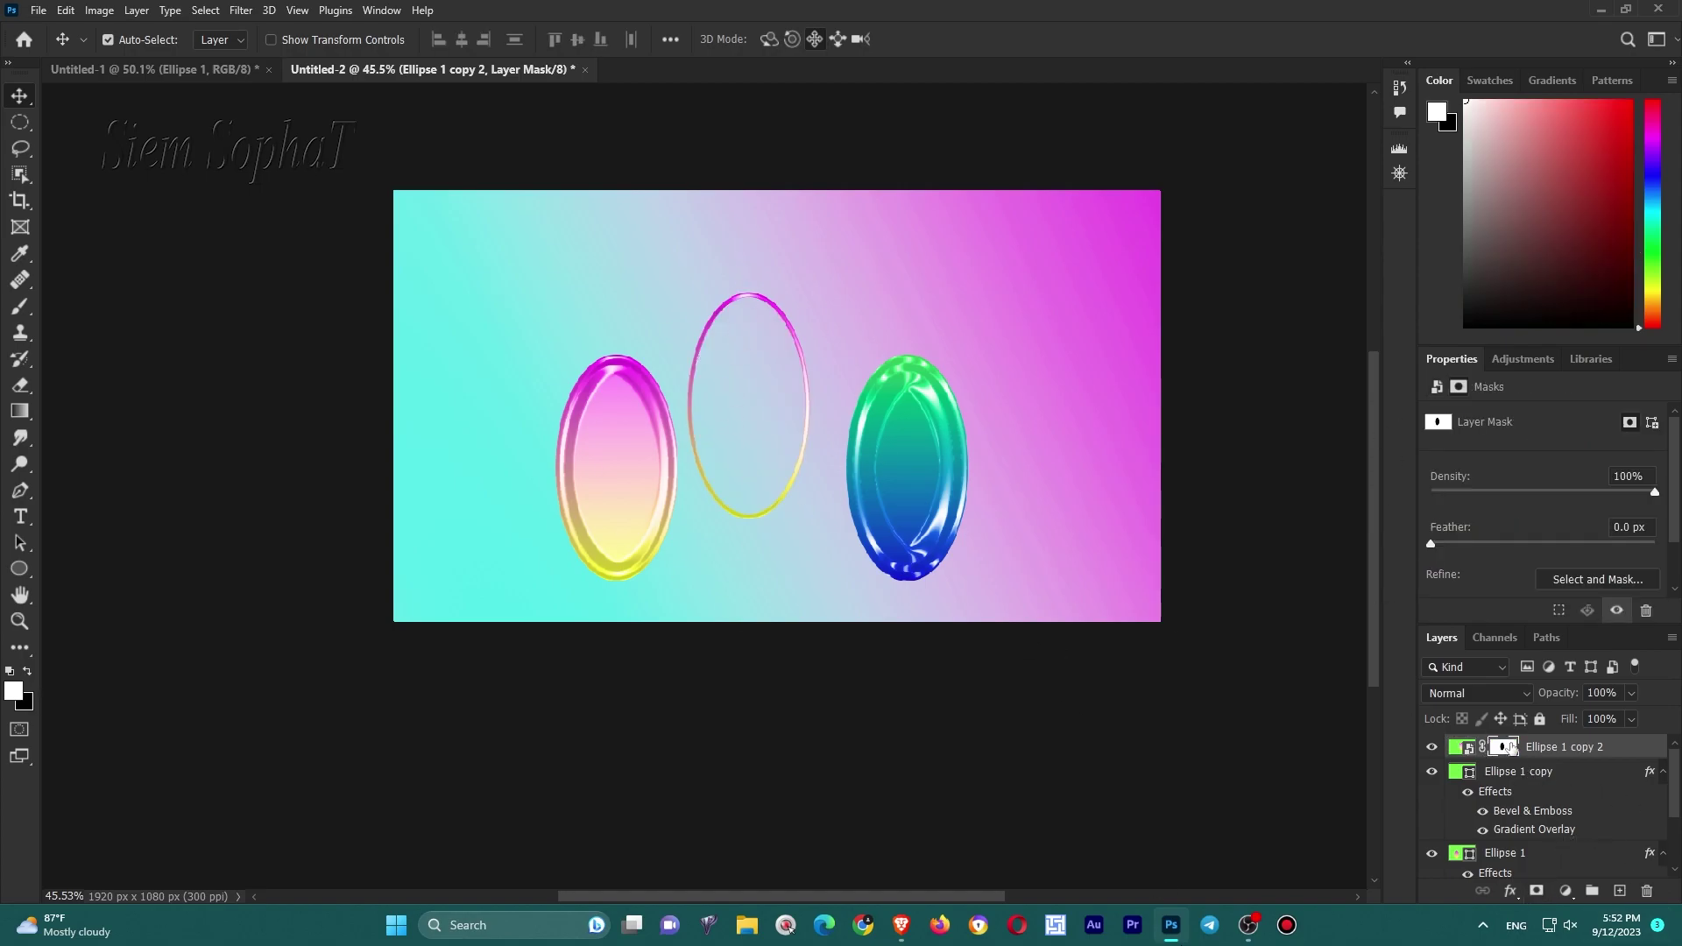
# Make black the foreground colour, zoom in on the ring, and pick the Brush tool.
pyautogui.click(28, 671)
pyautogui.scroll(3, 776, 373)
pyautogui.press('super')
pyautogui.press('super')
pyautogui.scroll(3, 776, 373)
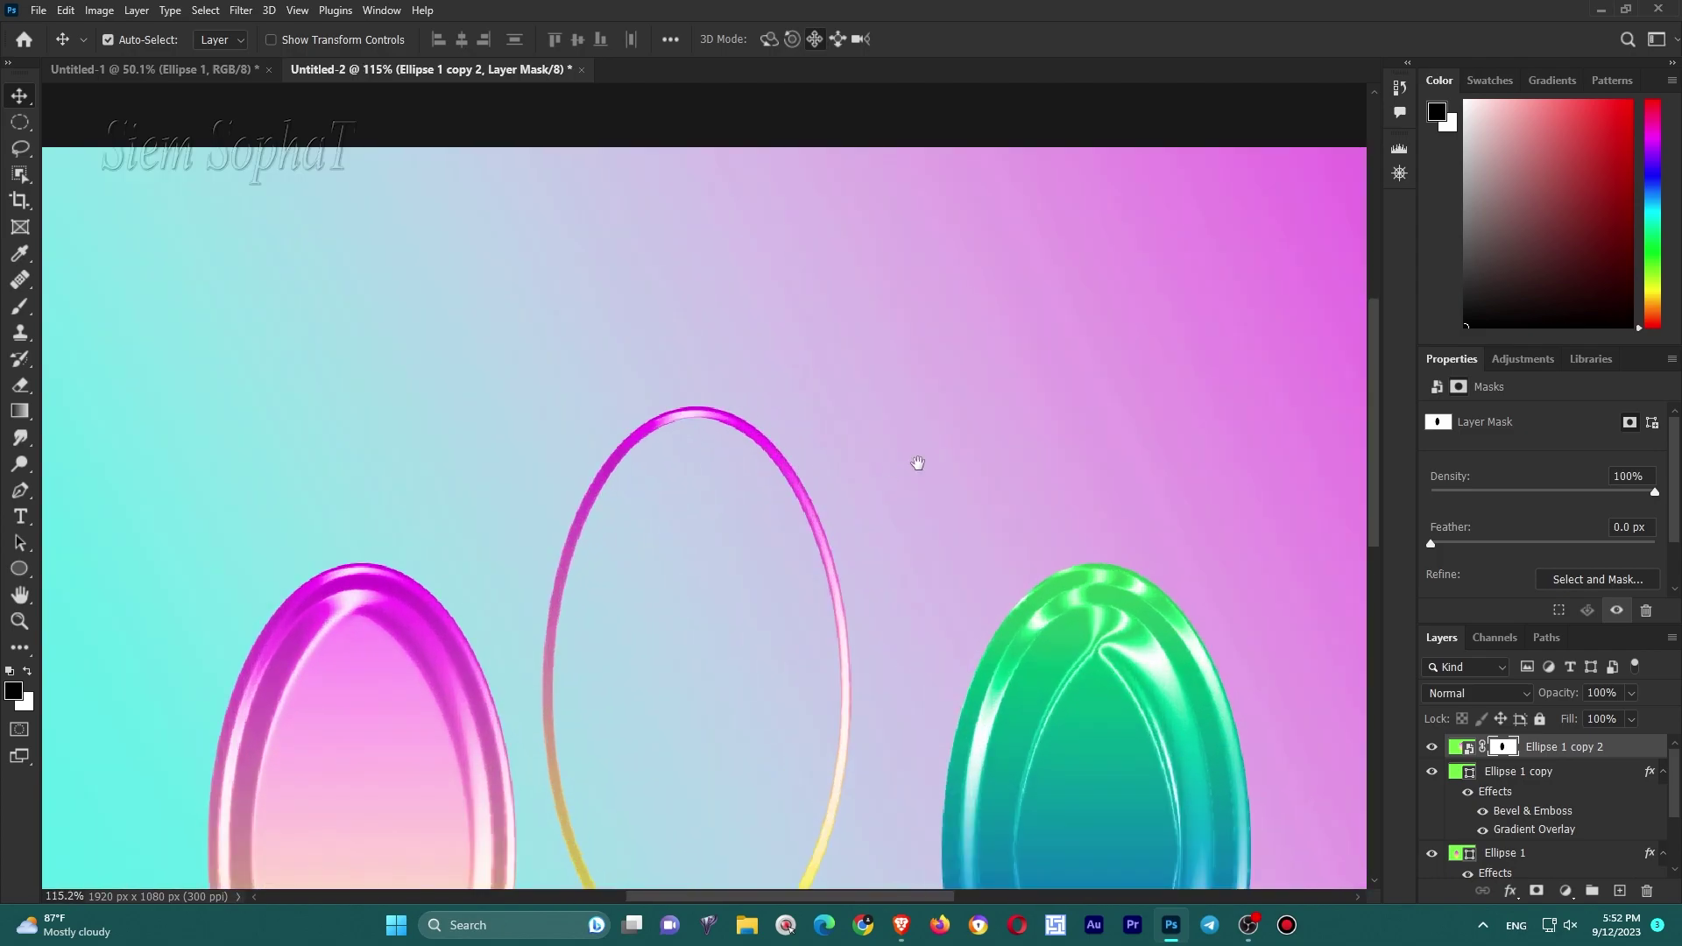
pyautogui.scroll(3, 727, 308)
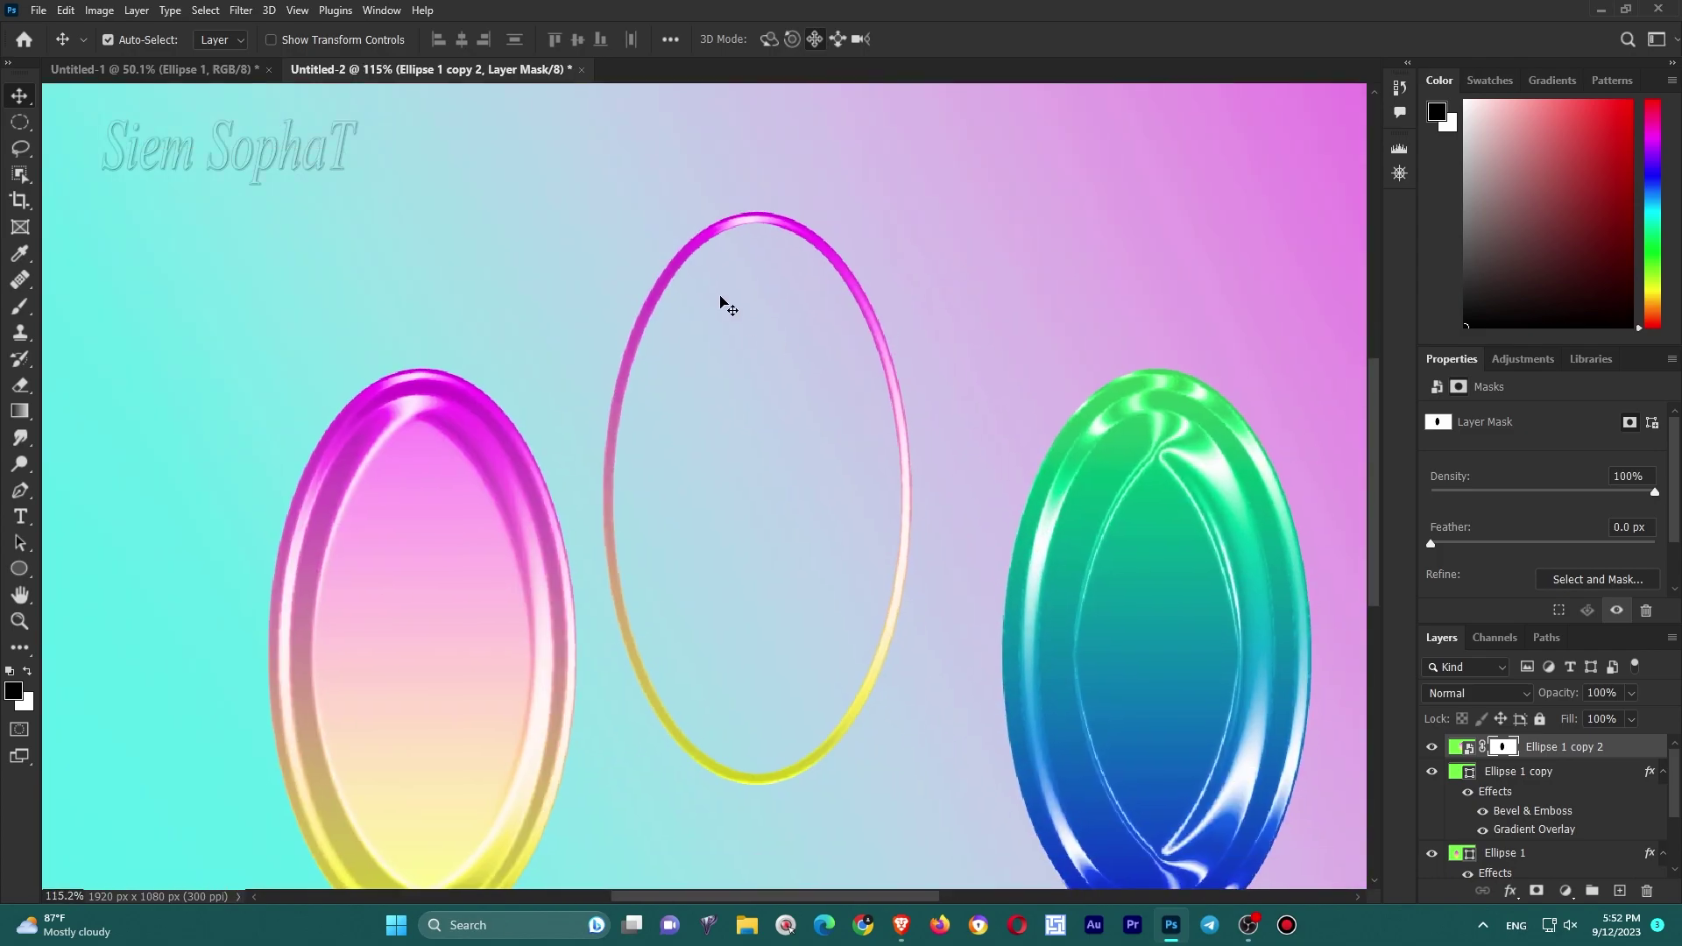
pyautogui.click(20, 309)
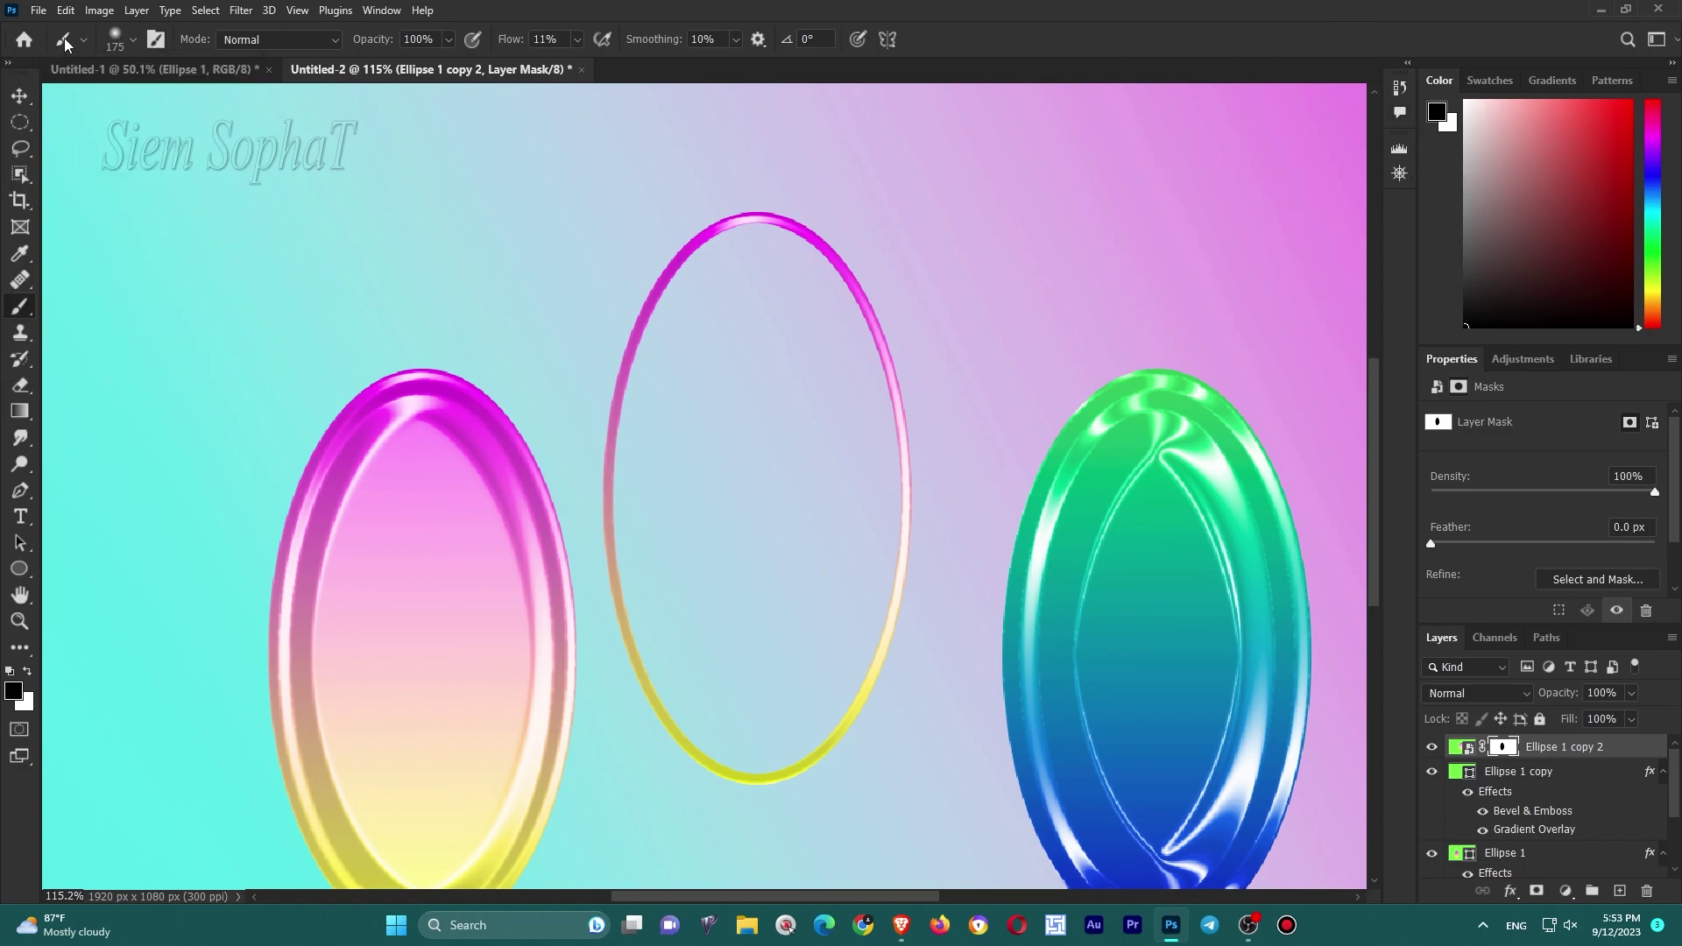
pyautogui.click(1398, 90)
# Set a small brush at 50% opacity and 48% flow, with white as the painting colour.
pyautogui.rightClick(815, 486)
pyautogui.moveTo(990, 531); pyautogui.dragTo(929, 531)
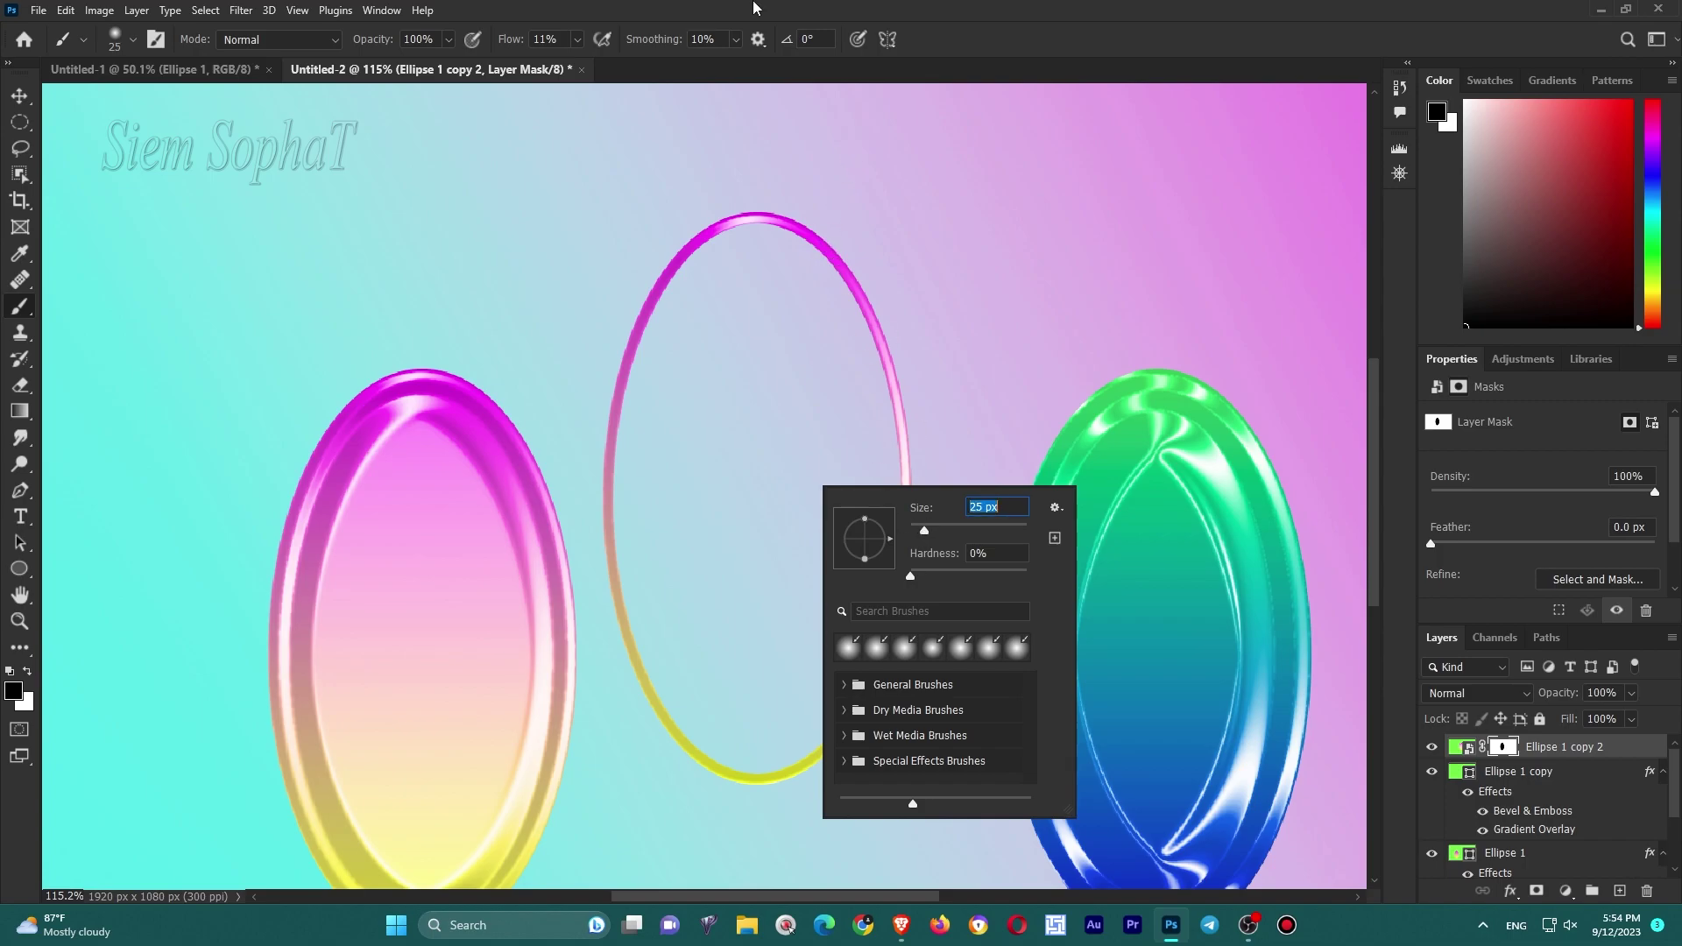
pyautogui.click(449, 40)
pyautogui.moveTo(414, 60); pyautogui.dragTo(408, 60)
pyautogui.click(576, 39)
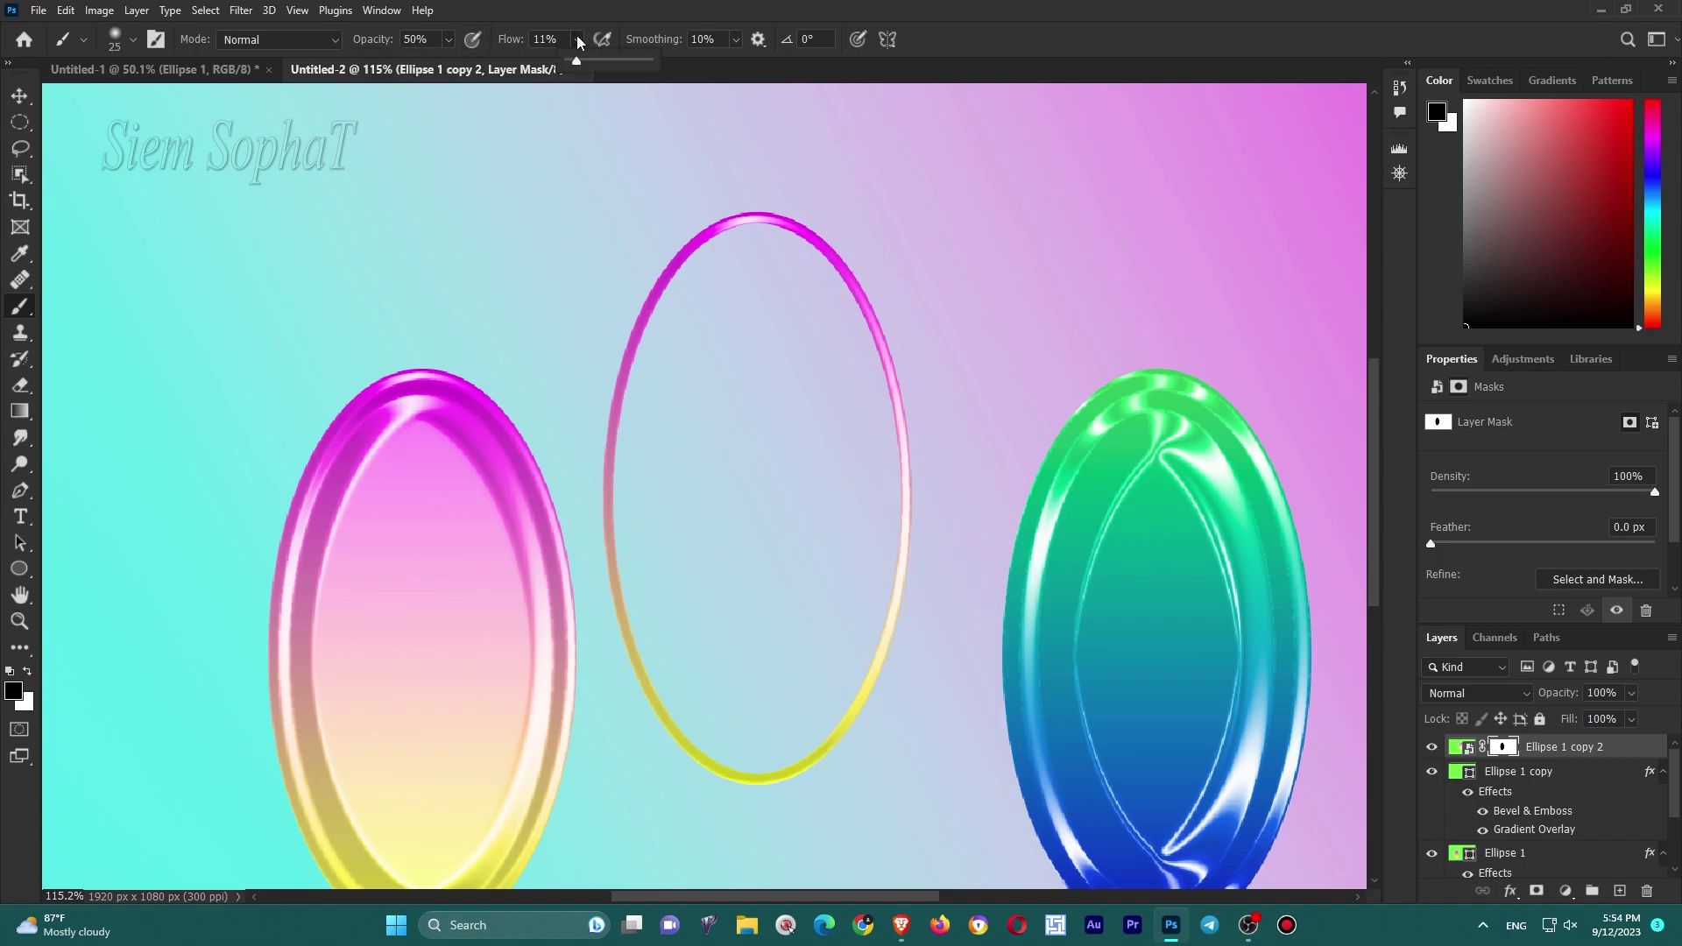
pyautogui.scroll(3, 759, 327)
pyautogui.scroll(2, 691, 399)
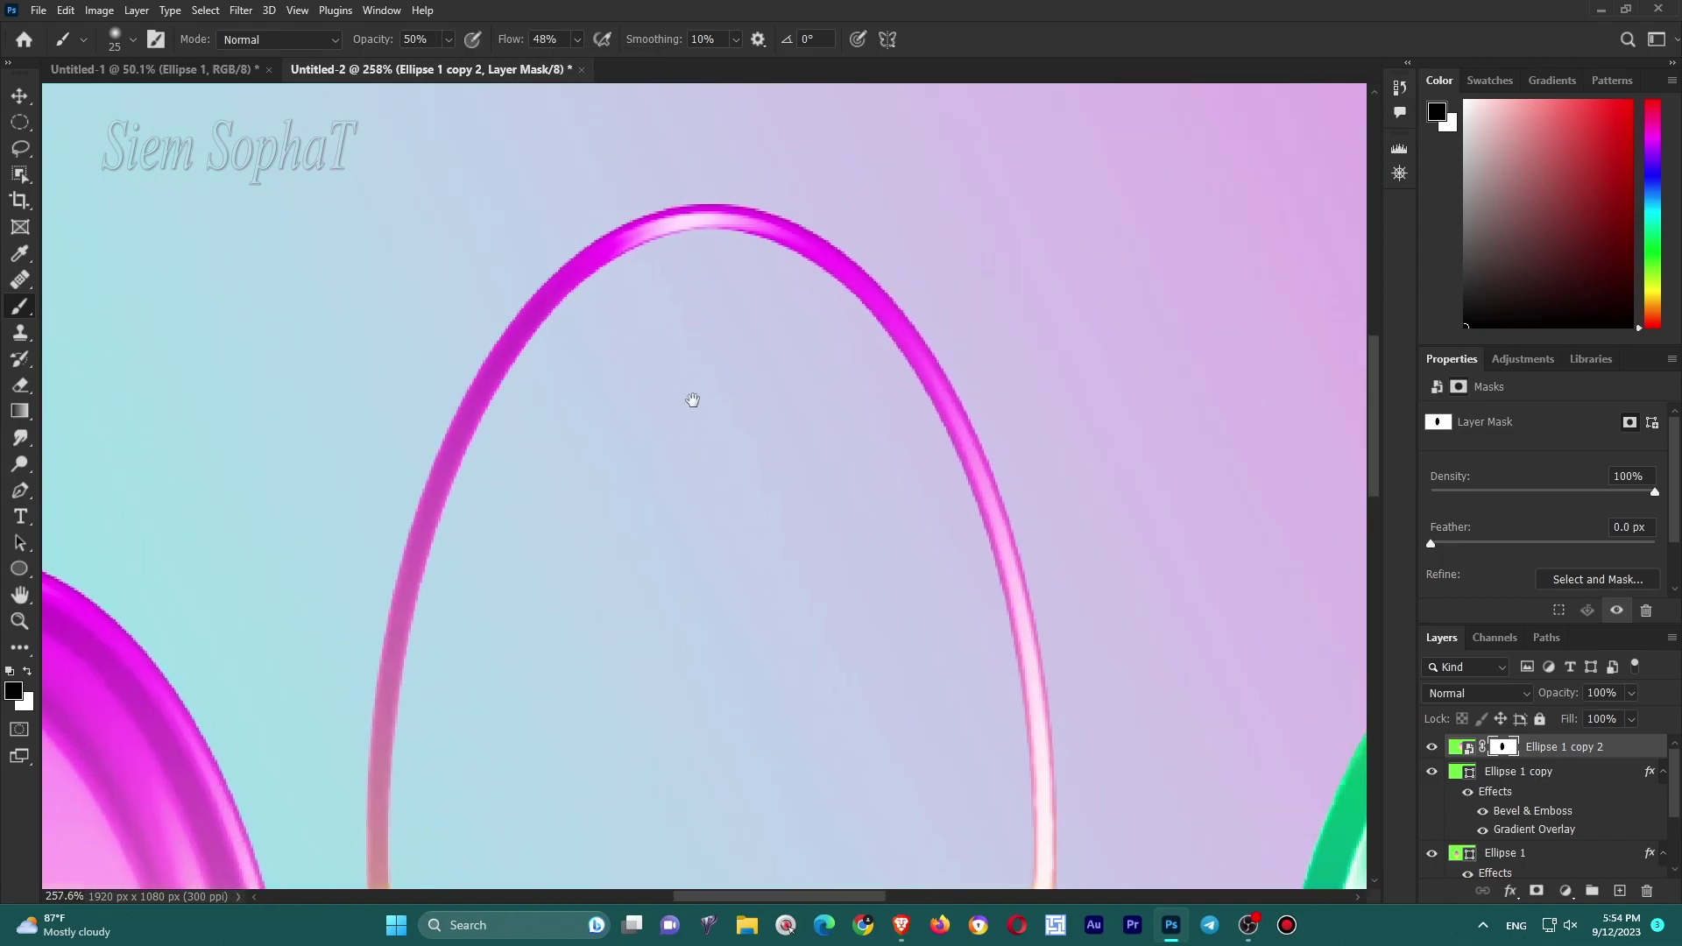
pyautogui.scroll(-2, 748, 282)
pyautogui.scroll(-1, 787, 331)
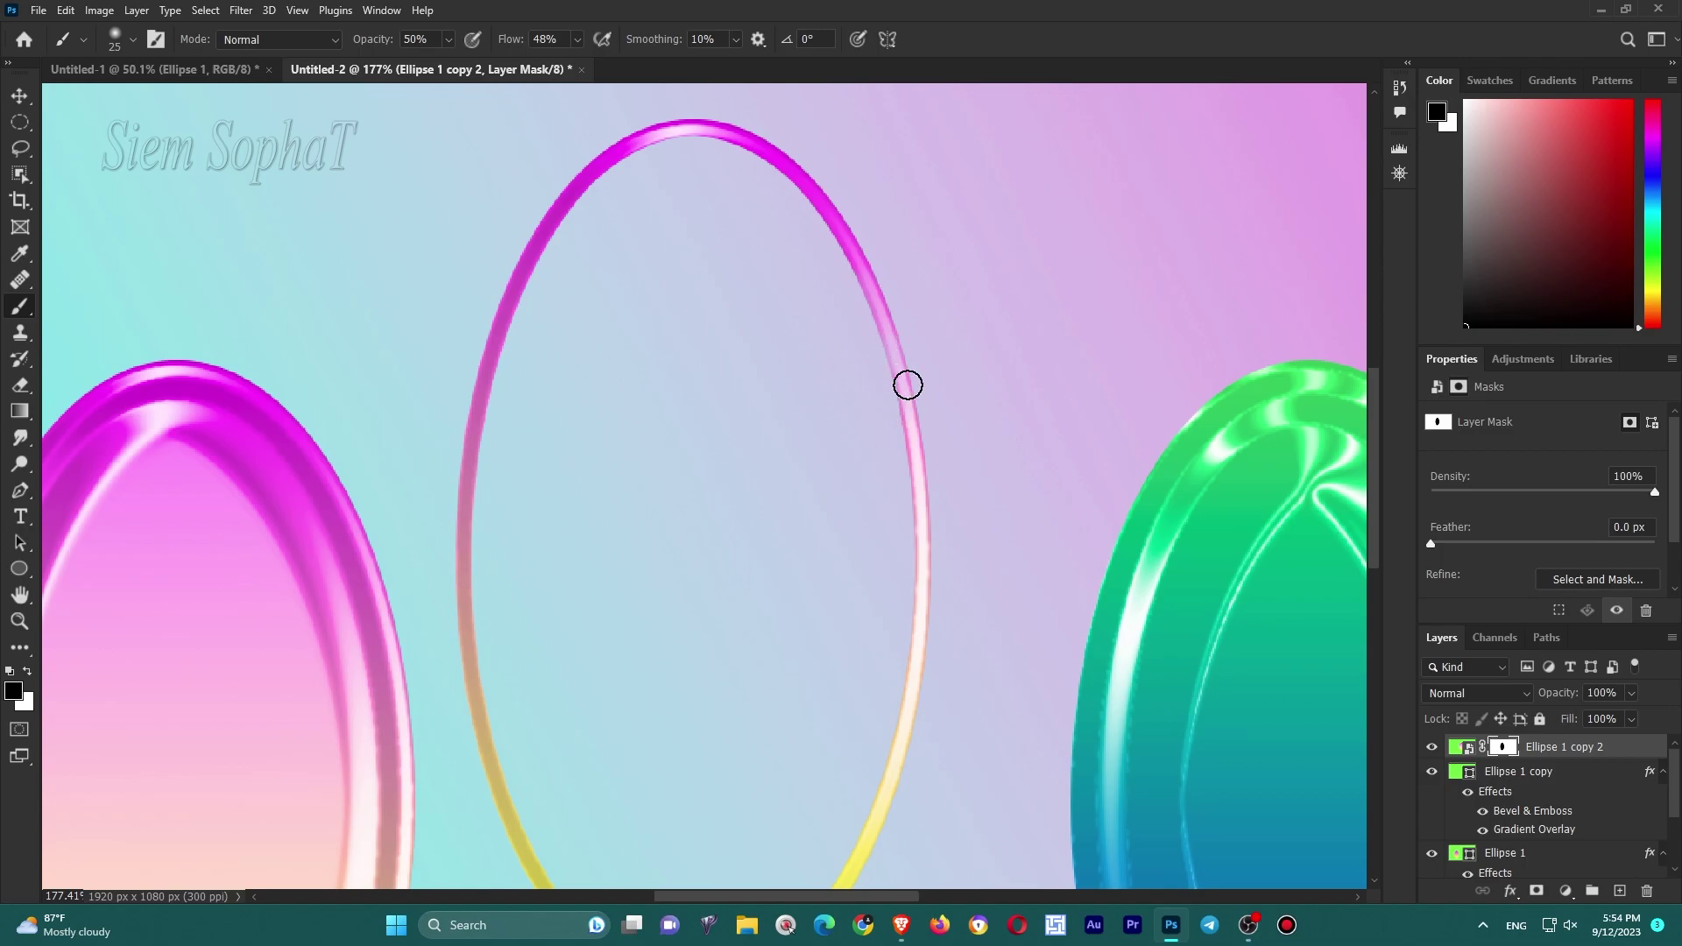
pyautogui.hotkey('ctrl', 'z')
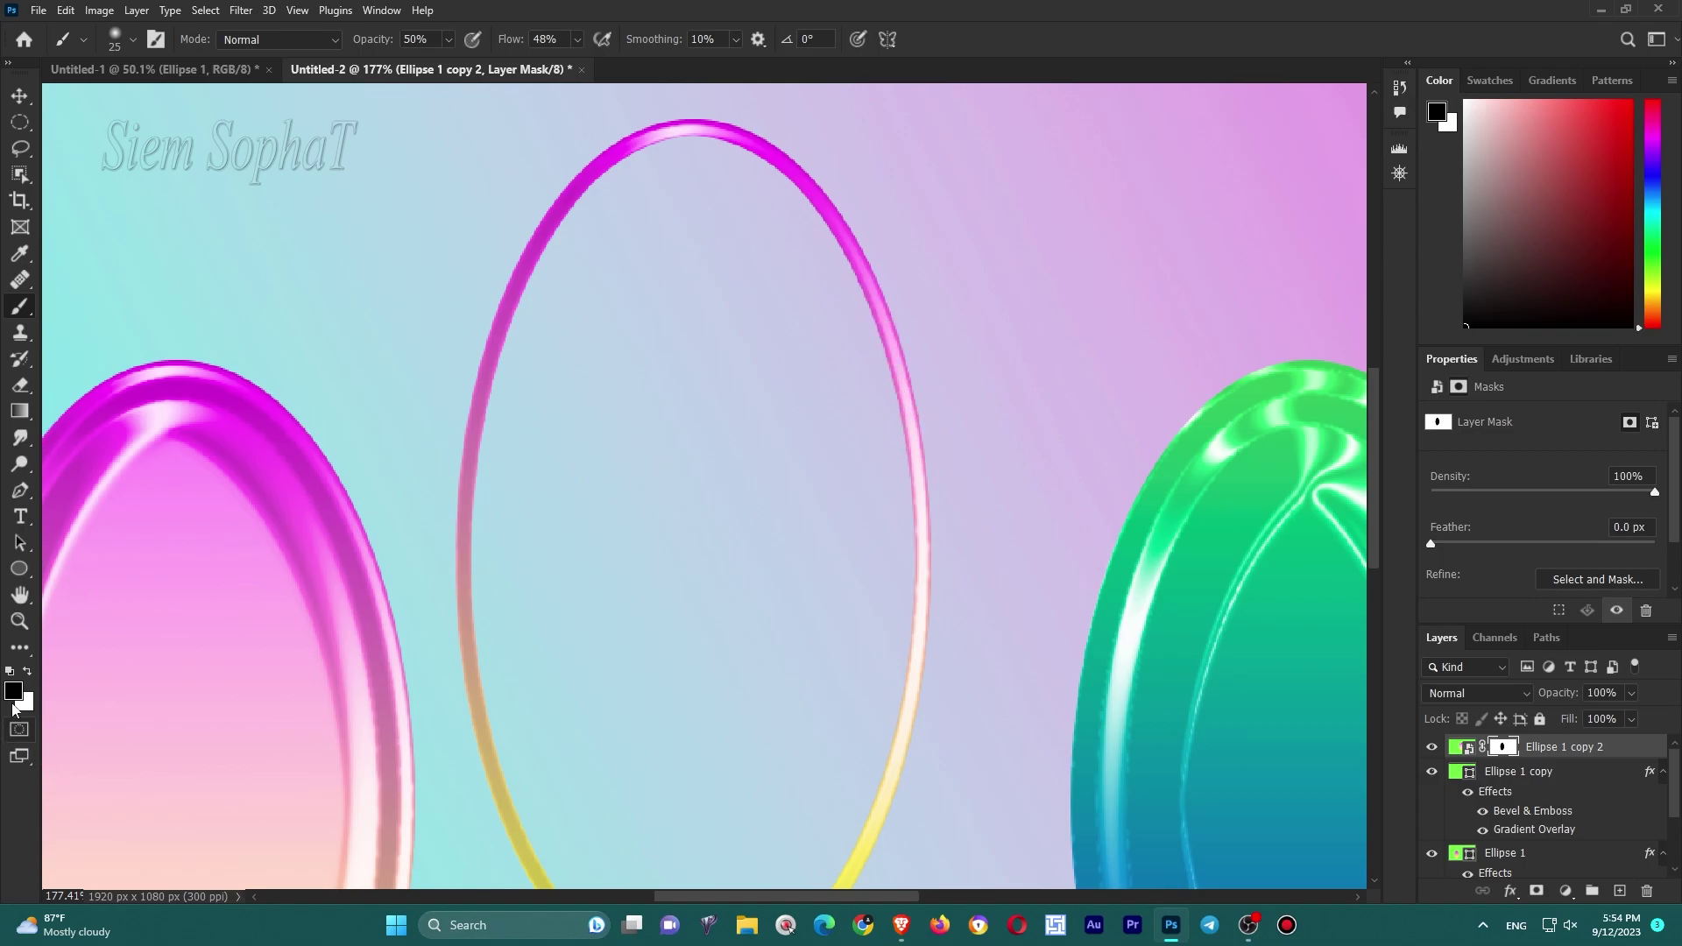
pyautogui.click(27, 671)
# Paint soft mask strokes along the ring's right, left and upper-left inner edges.
pyautogui.moveTo(868, 292)
pyautogui.mouseDown()
pyautogui.moveTo(877, 330)
pyautogui.moveTo(796, 181)
pyautogui.moveTo(713, 135)
pyautogui.moveTo(657, 135)
pyautogui.moveTo(544, 221)
pyautogui.moveTo(498, 364)
pyautogui.mouseUp()
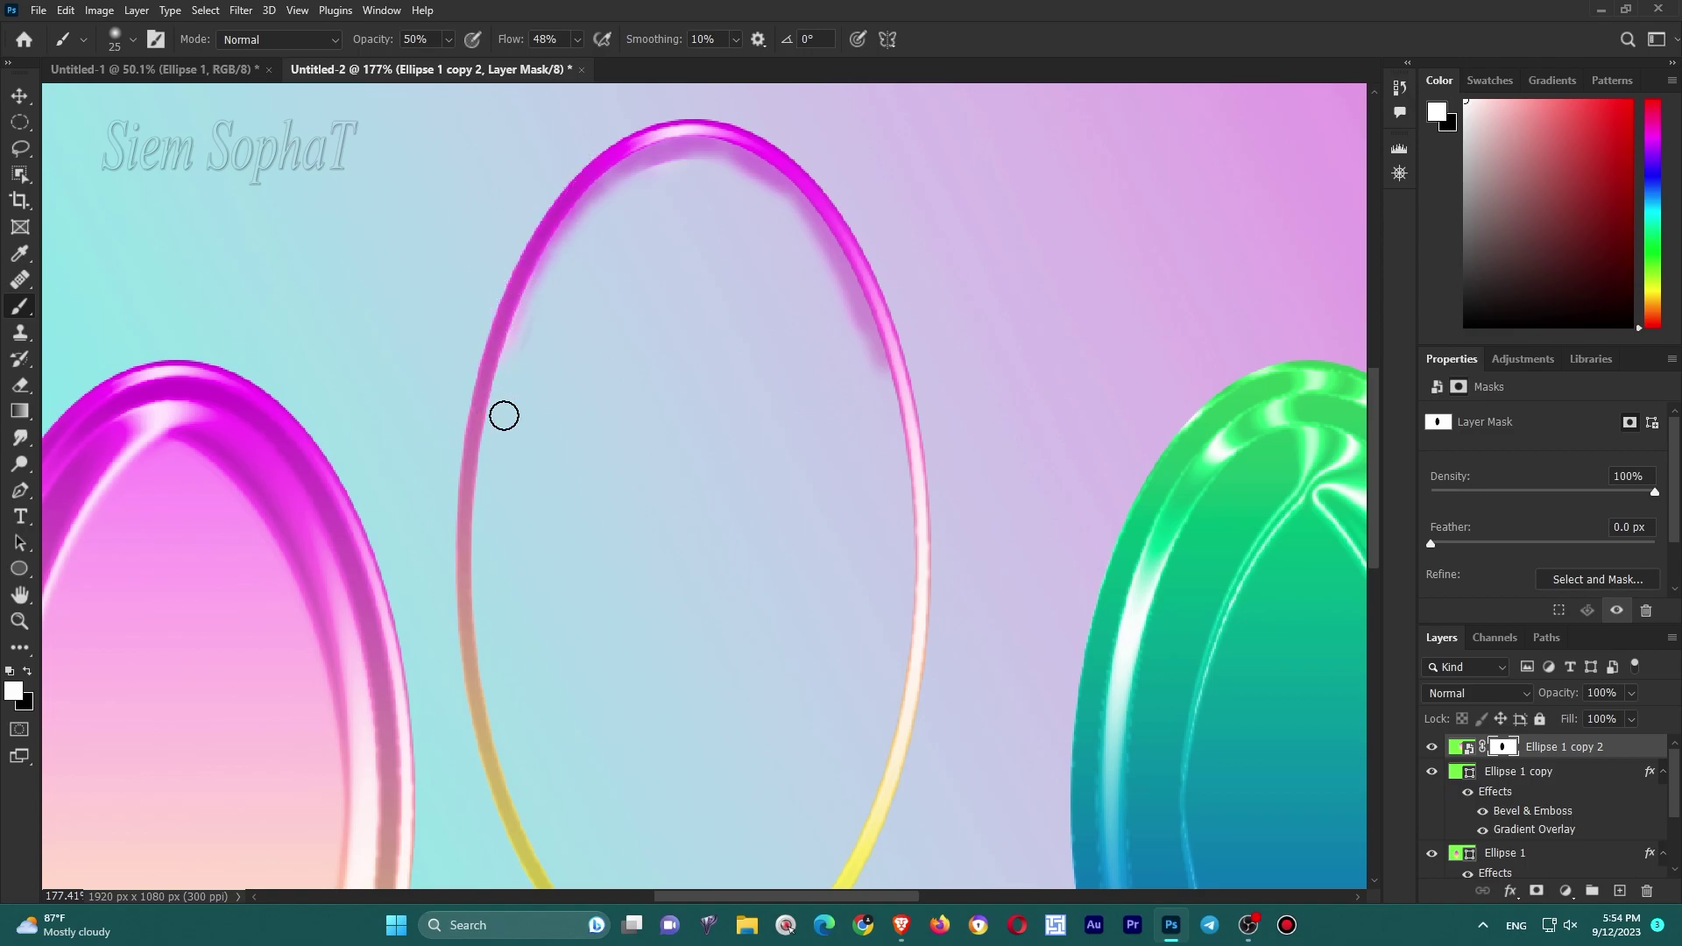
pyautogui.scroll(-3, 495, 351)
pyautogui.moveTo(539, 133)
pyautogui.mouseDown()
pyautogui.moveTo(491, 286)
pyautogui.moveTo(511, 207)
pyautogui.moveTo(497, 397)
pyautogui.moveTo(517, 590)
pyautogui.moveTo(625, 780)
pyautogui.moveTo(691, 799)
pyautogui.moveTo(661, 803)
pyautogui.moveTo(754, 803)
pyautogui.mouseUp()
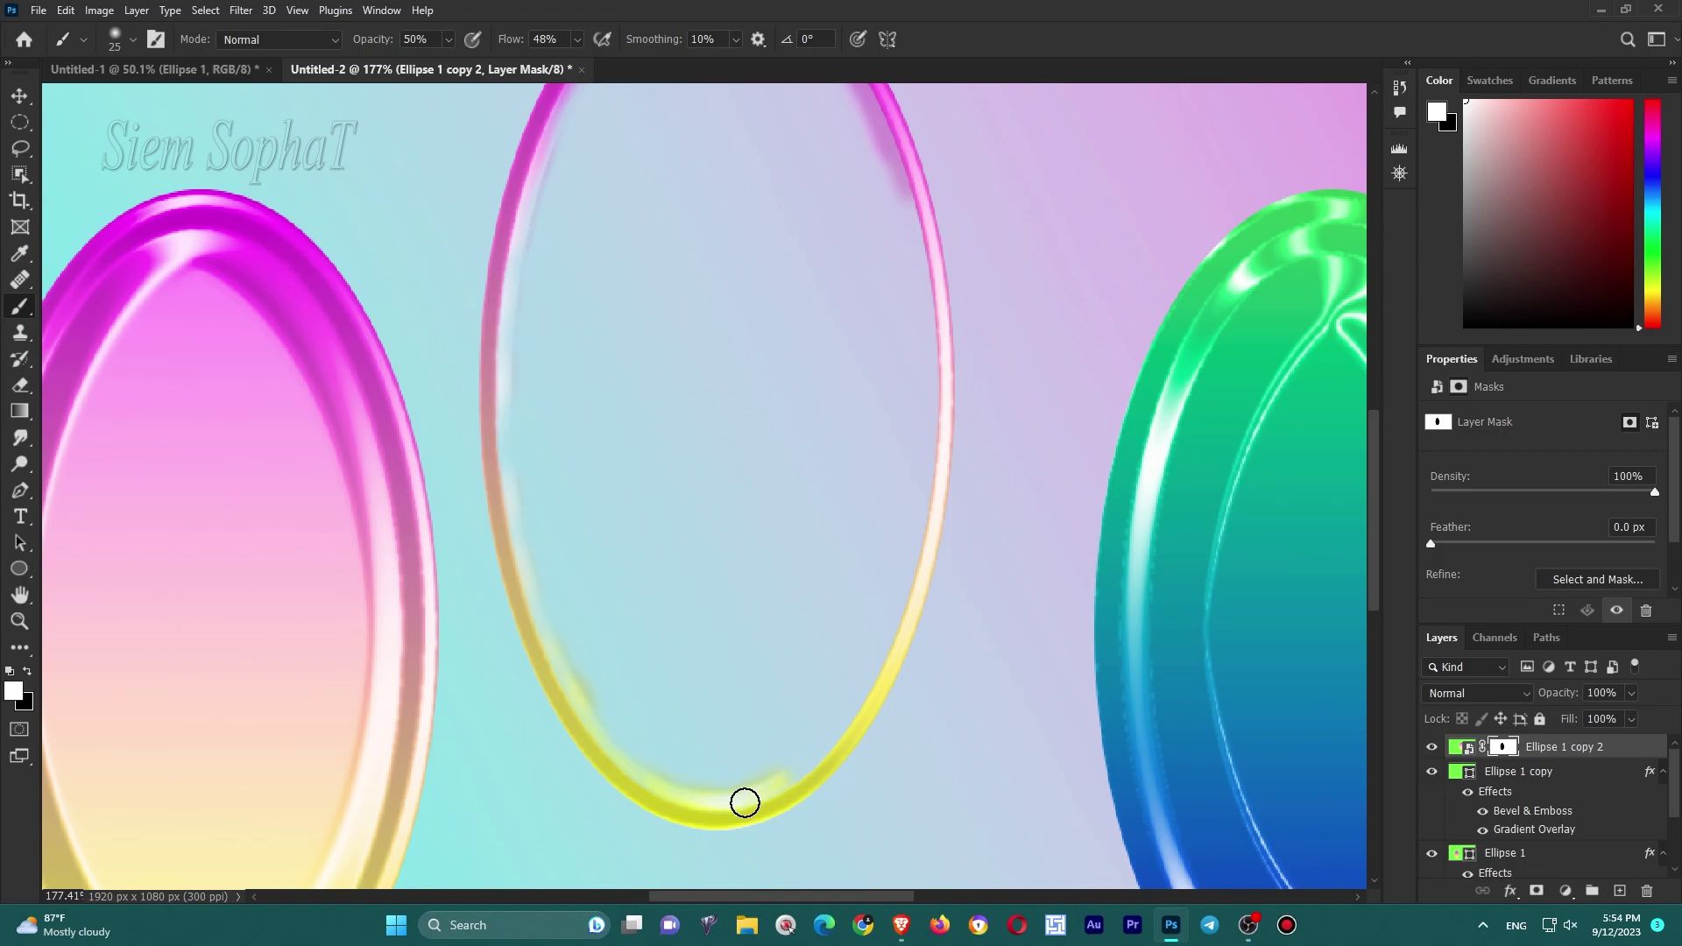
pyautogui.scroll(2, 867, 666)
pyautogui.moveTo(898, 293)
pyautogui.mouseDown()
pyautogui.moveTo(905, 537)
pyautogui.moveTo(763, 789)
pyautogui.mouseUp()
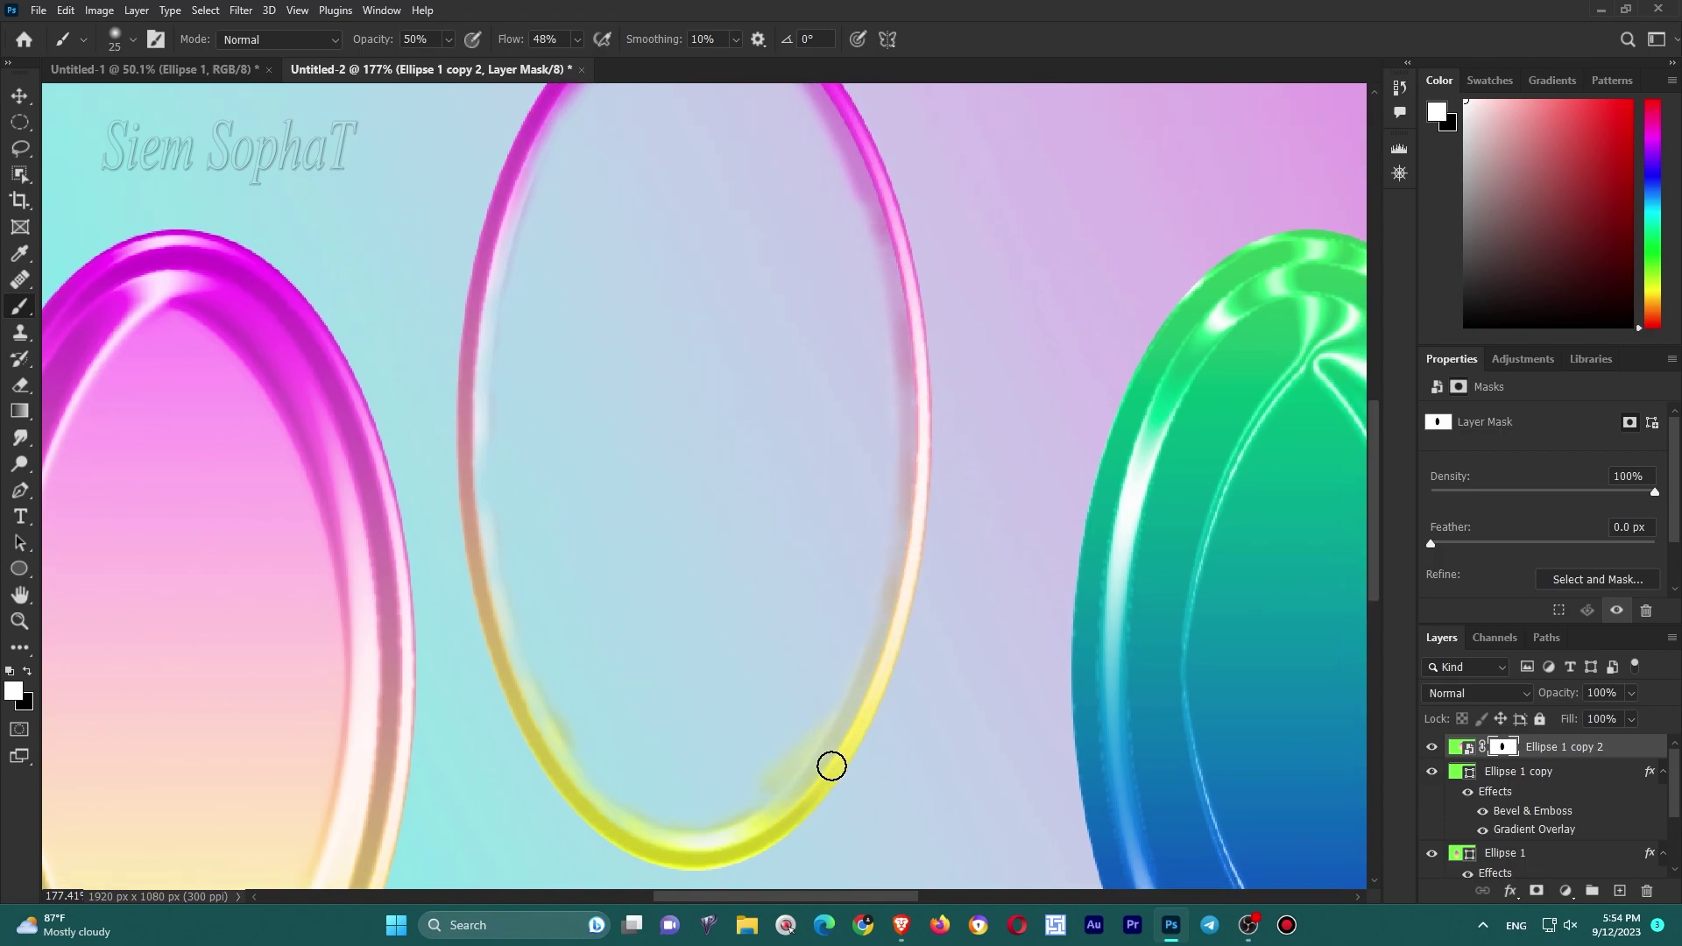
pyautogui.scroll(-3, 933, 648)
pyautogui.moveTo(730, 275)
pyautogui.mouseDown()
pyautogui.moveTo(698, 289)
pyautogui.moveTo(632, 550)
pyautogui.mouseUp()
pyautogui.scroll(-2, 754, 446)
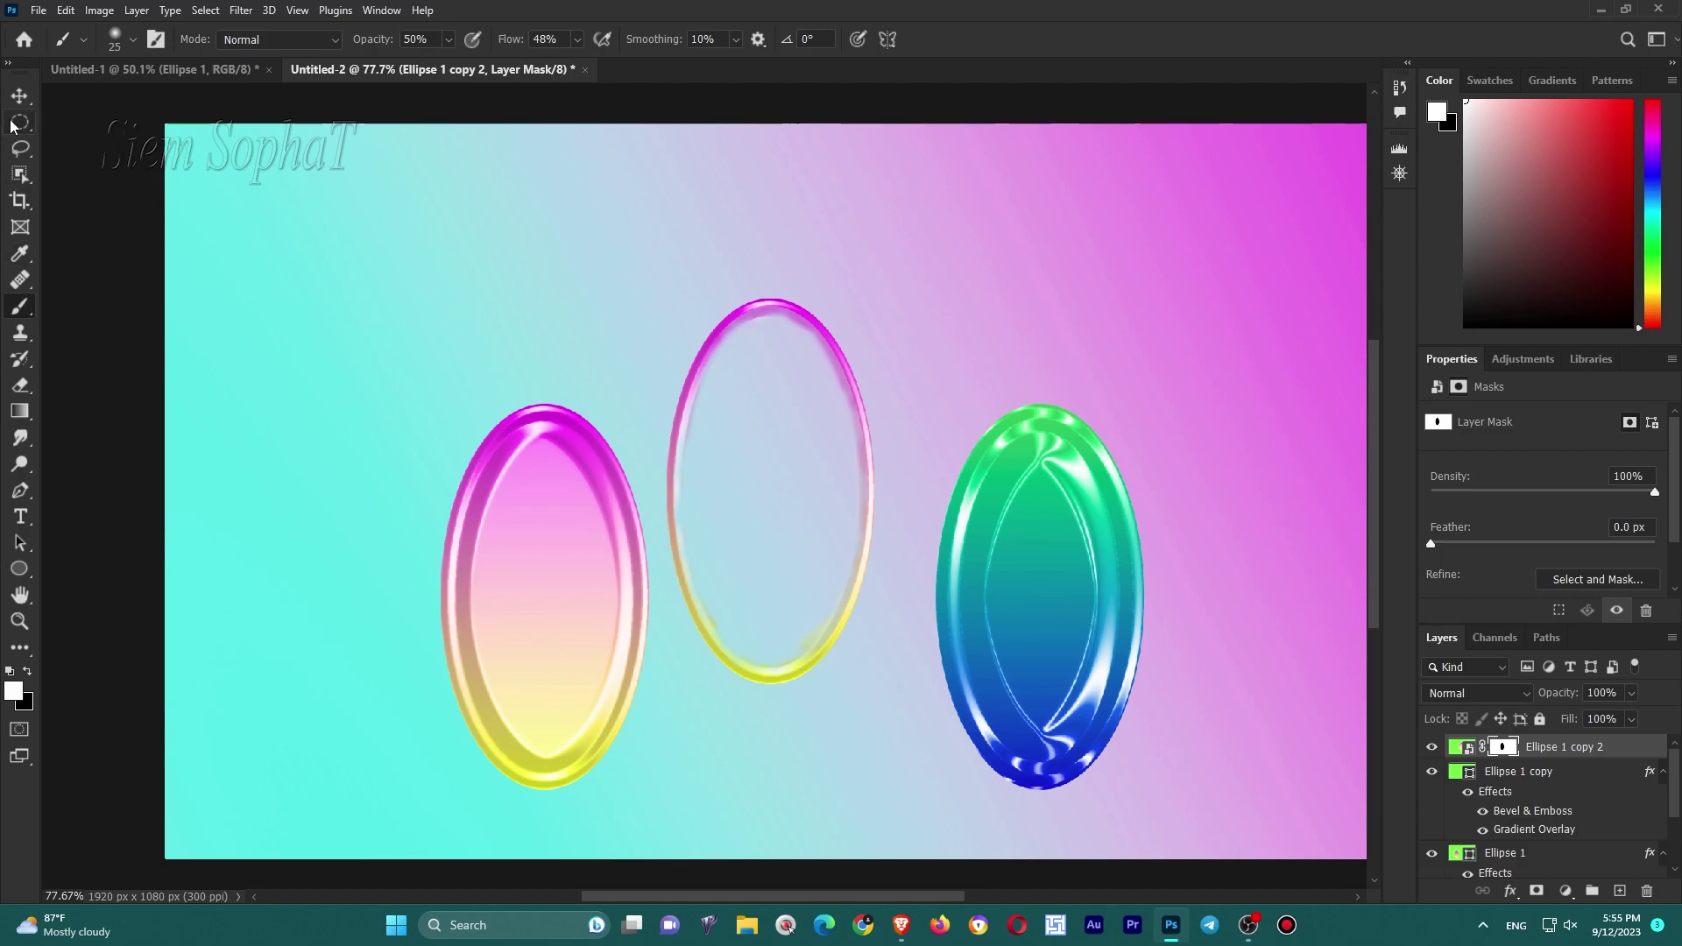
# Type the 'Bubble' title on the canvas and move it fully into view.
pyautogui.click(20, 517)
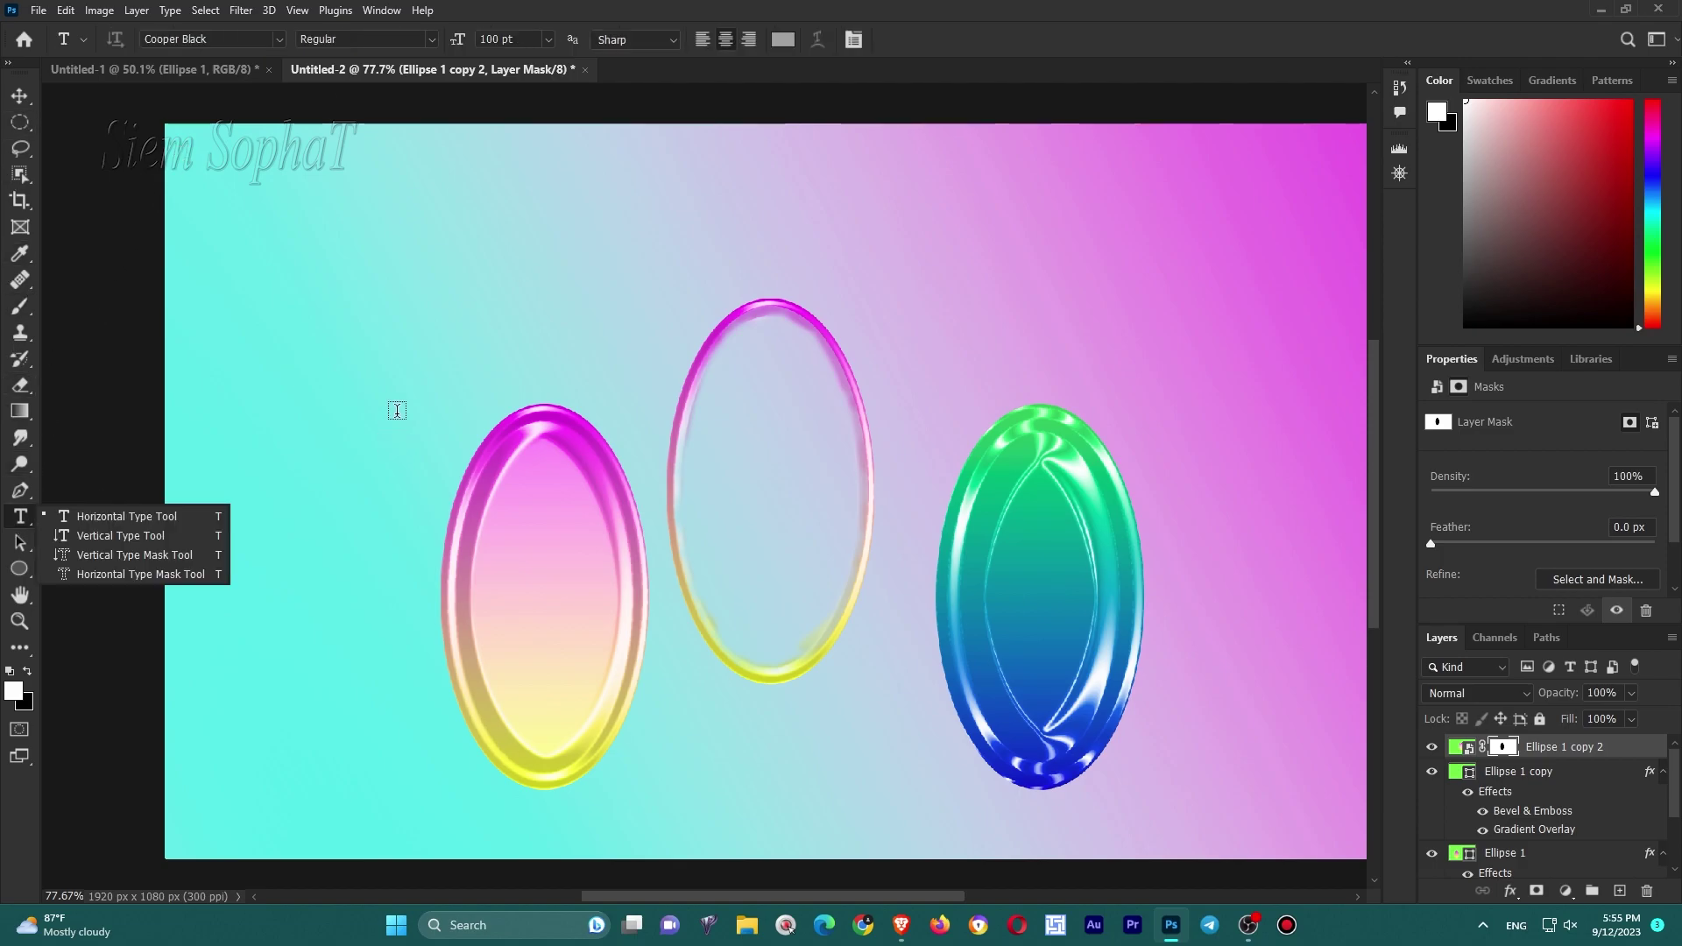
pyautogui.click(397, 411)
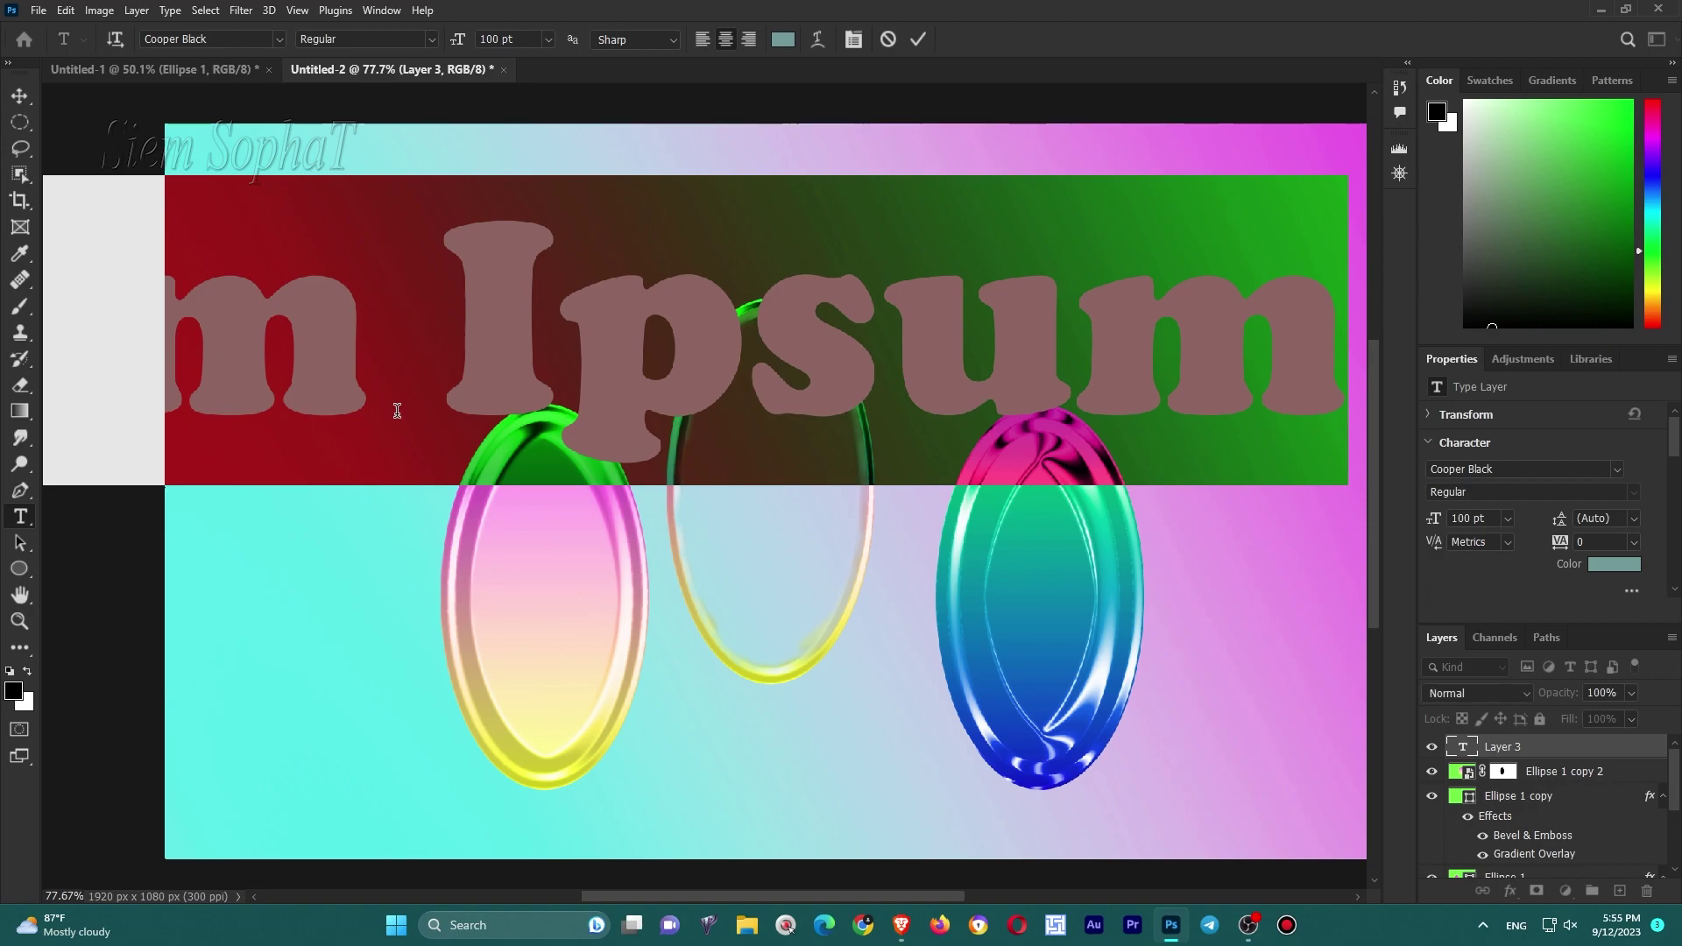
pyautogui.write('b')
pyautogui.press('BackSpace')
pyautogui.write('Bu')
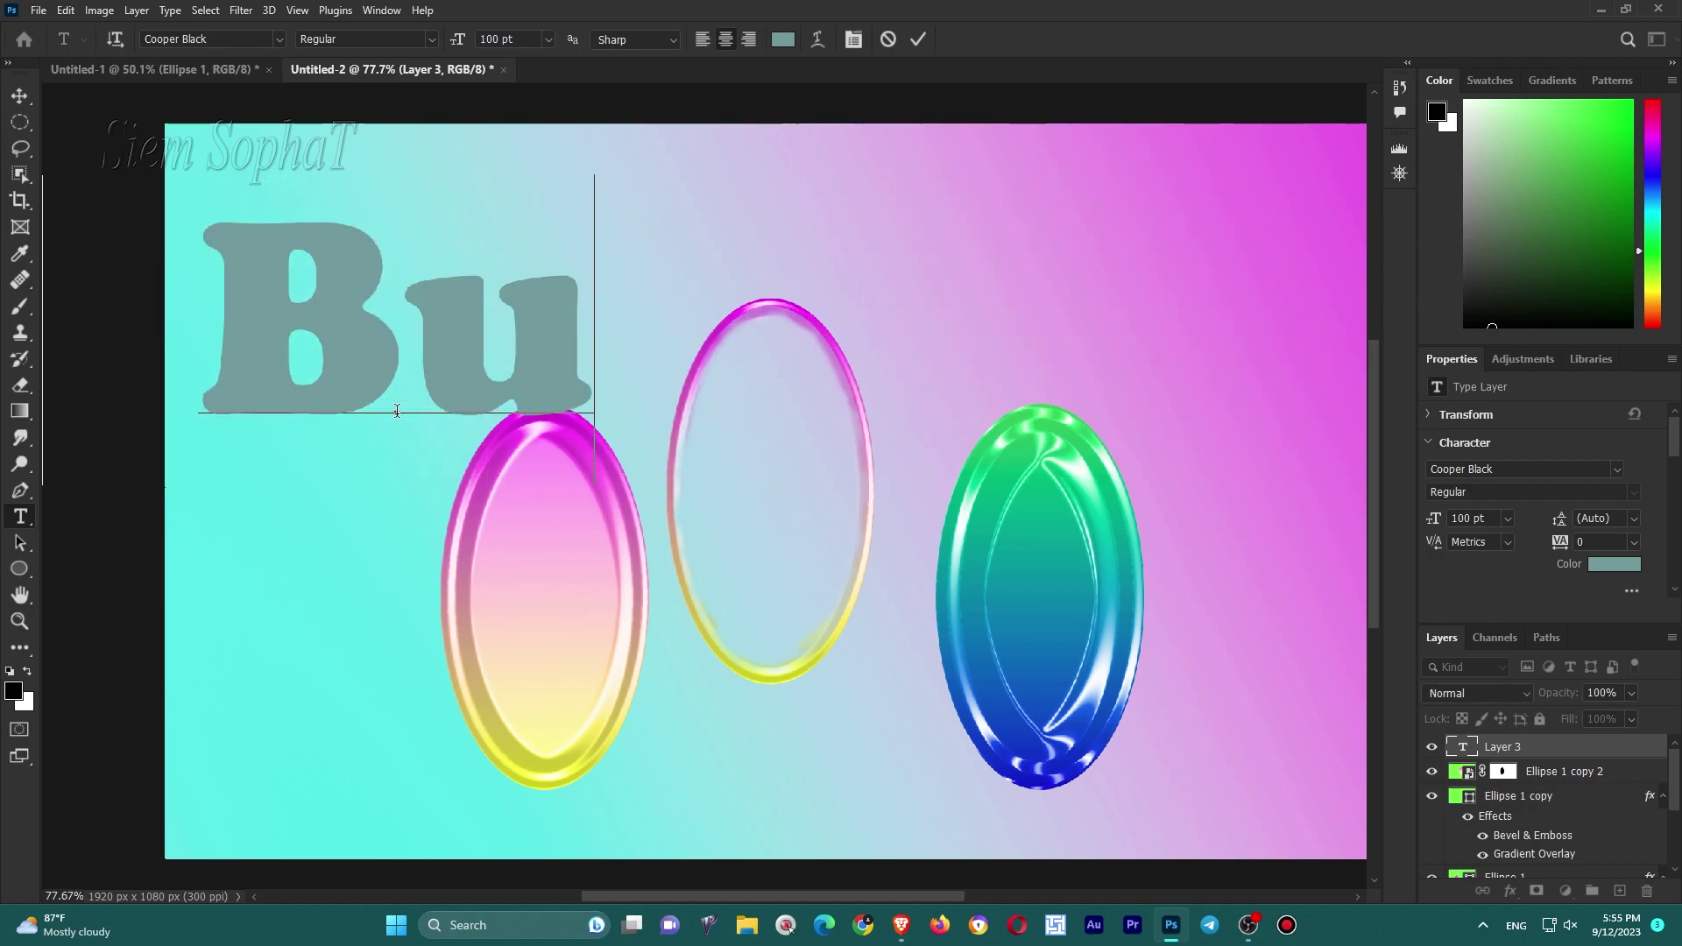
pyautogui.write('bb')
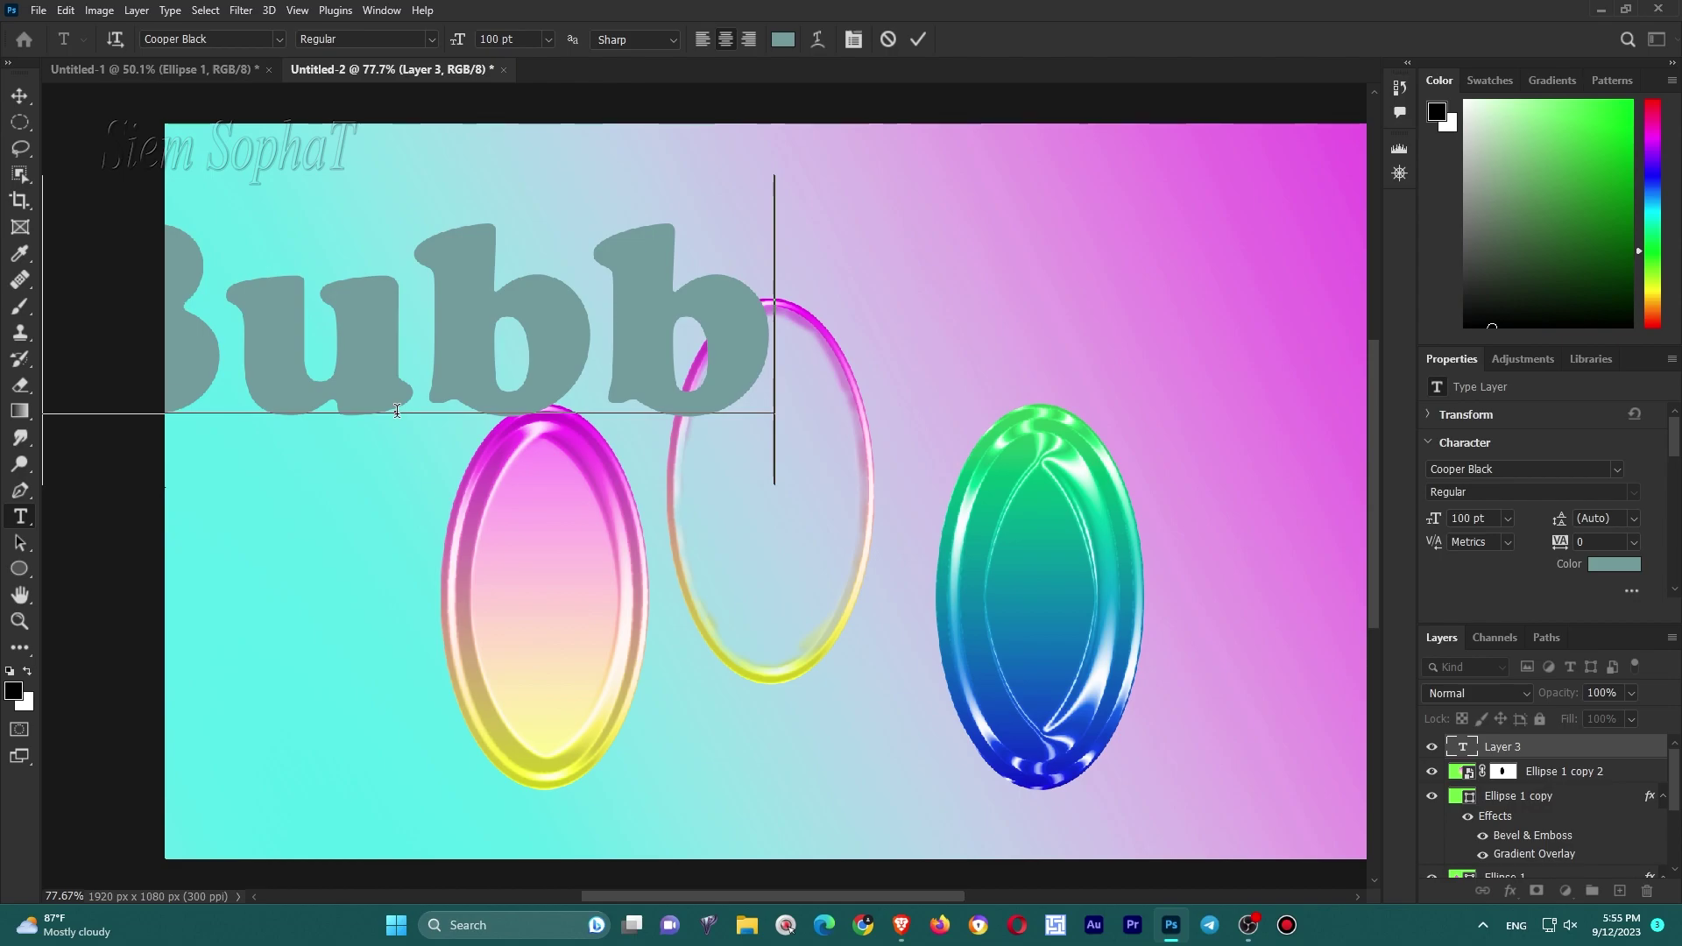
pyautogui.write('b')
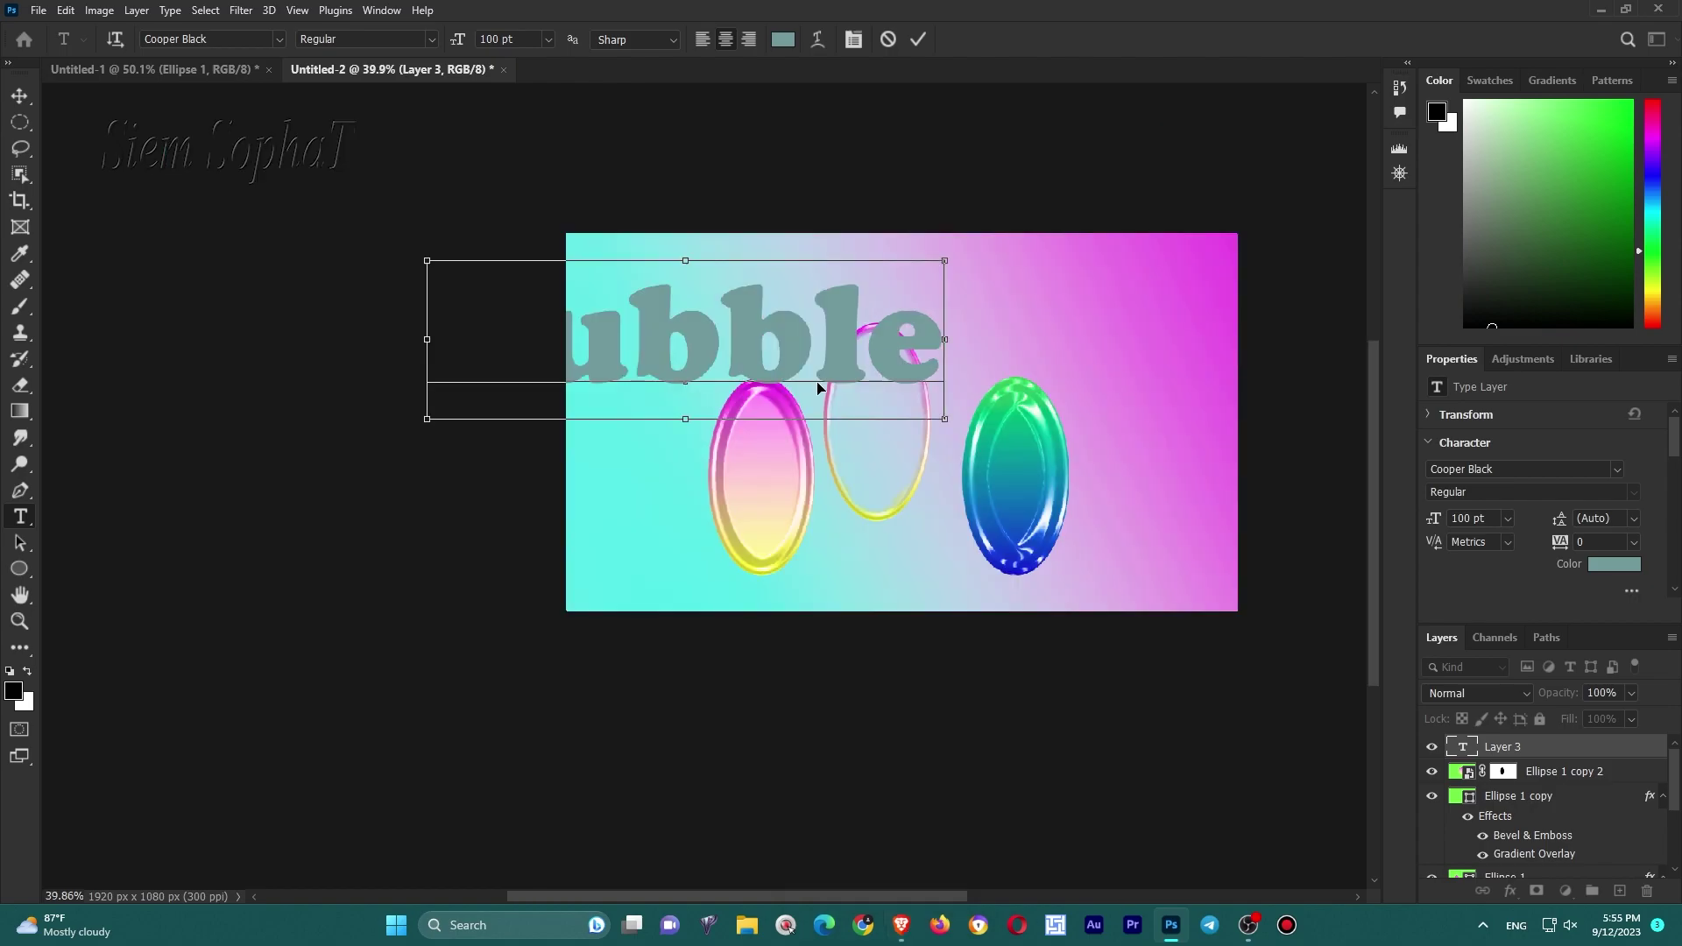
pyautogui.moveTo(832, 366); pyautogui.dragTo(1027, 403)
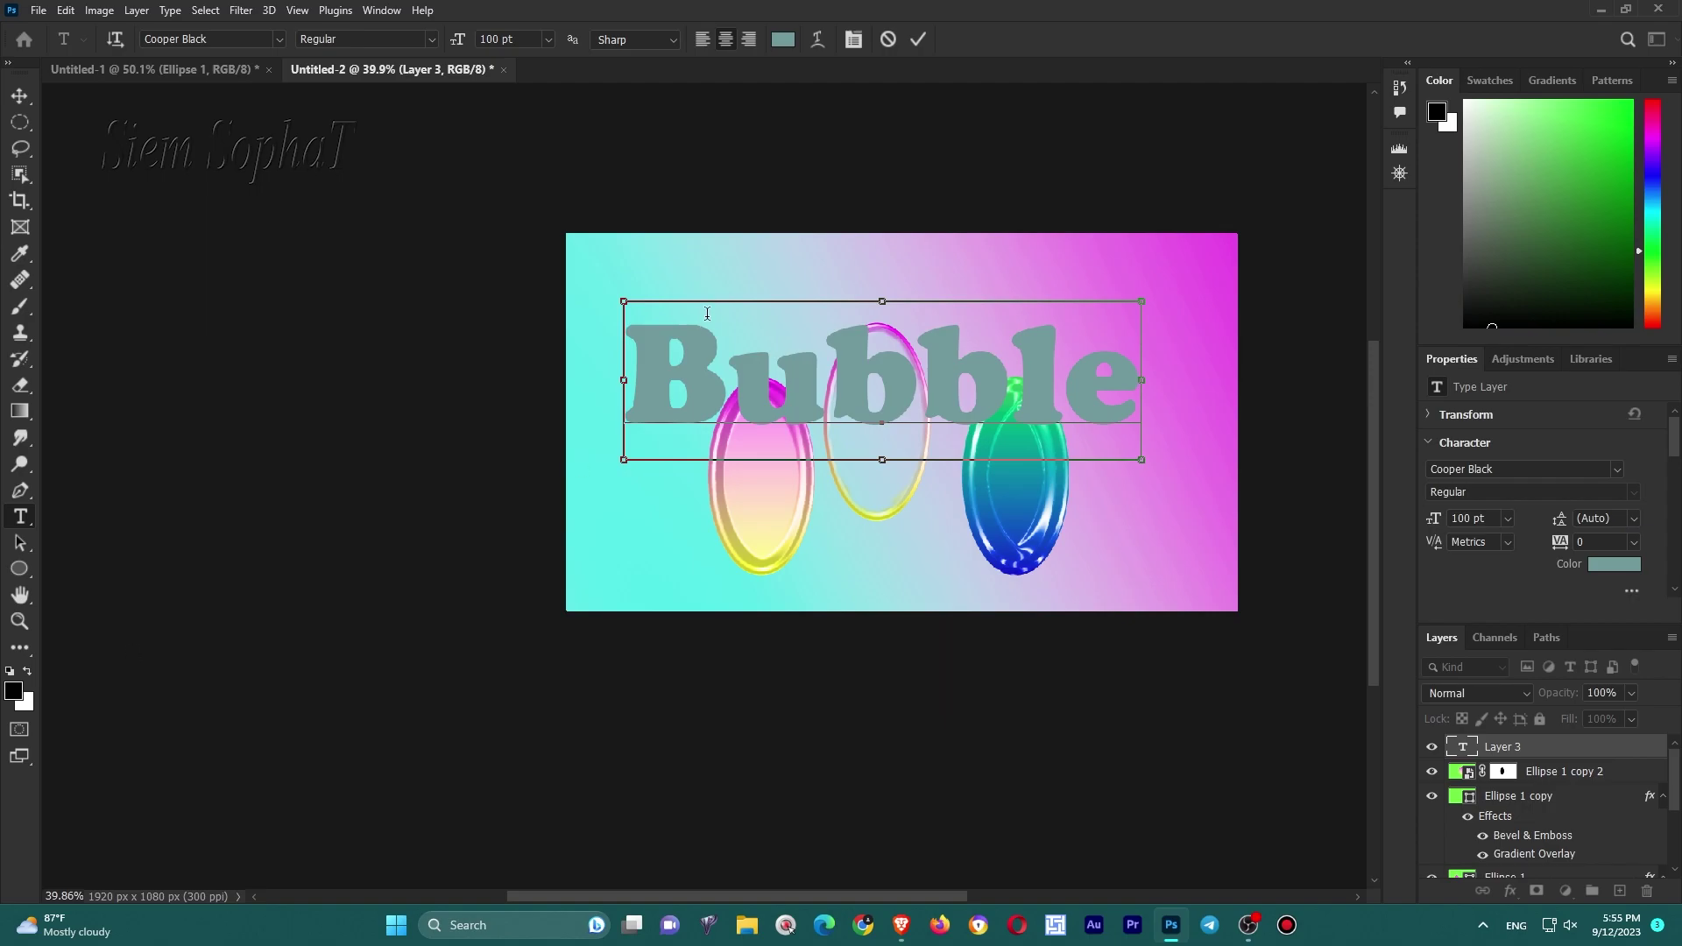
# Colour the title white, commit it, and nudge it slightly up and right.
pyautogui.hotkey('ctrl', 'a')
pyautogui.click(1465, 102)
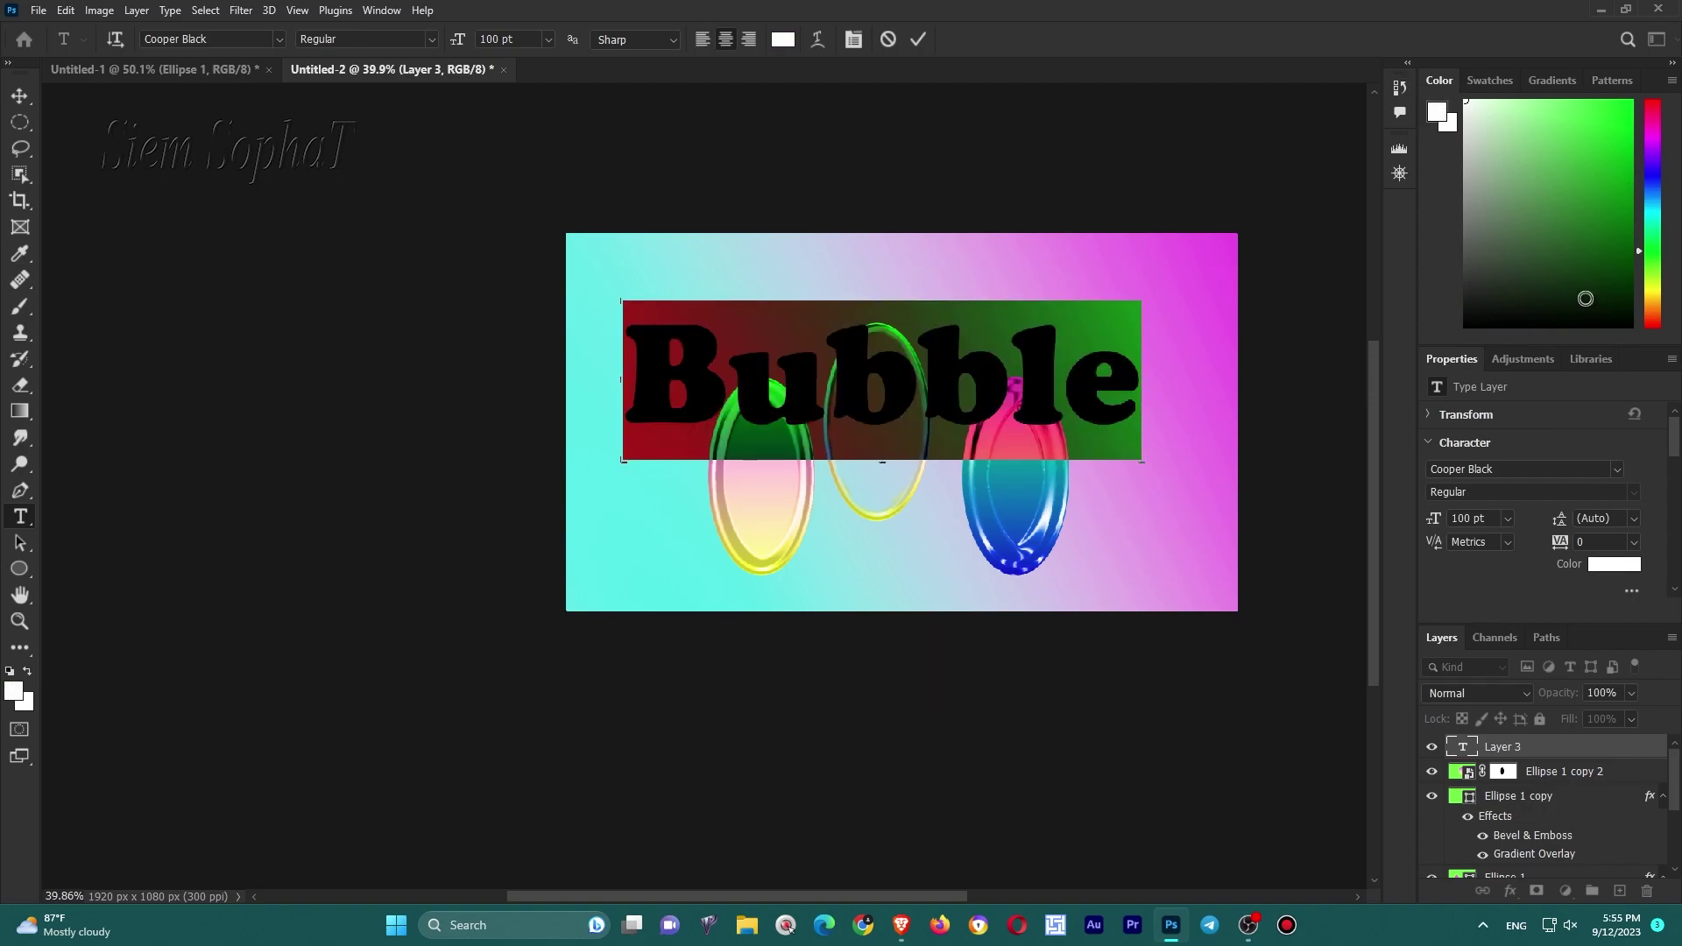
pyautogui.click(1086, 357)
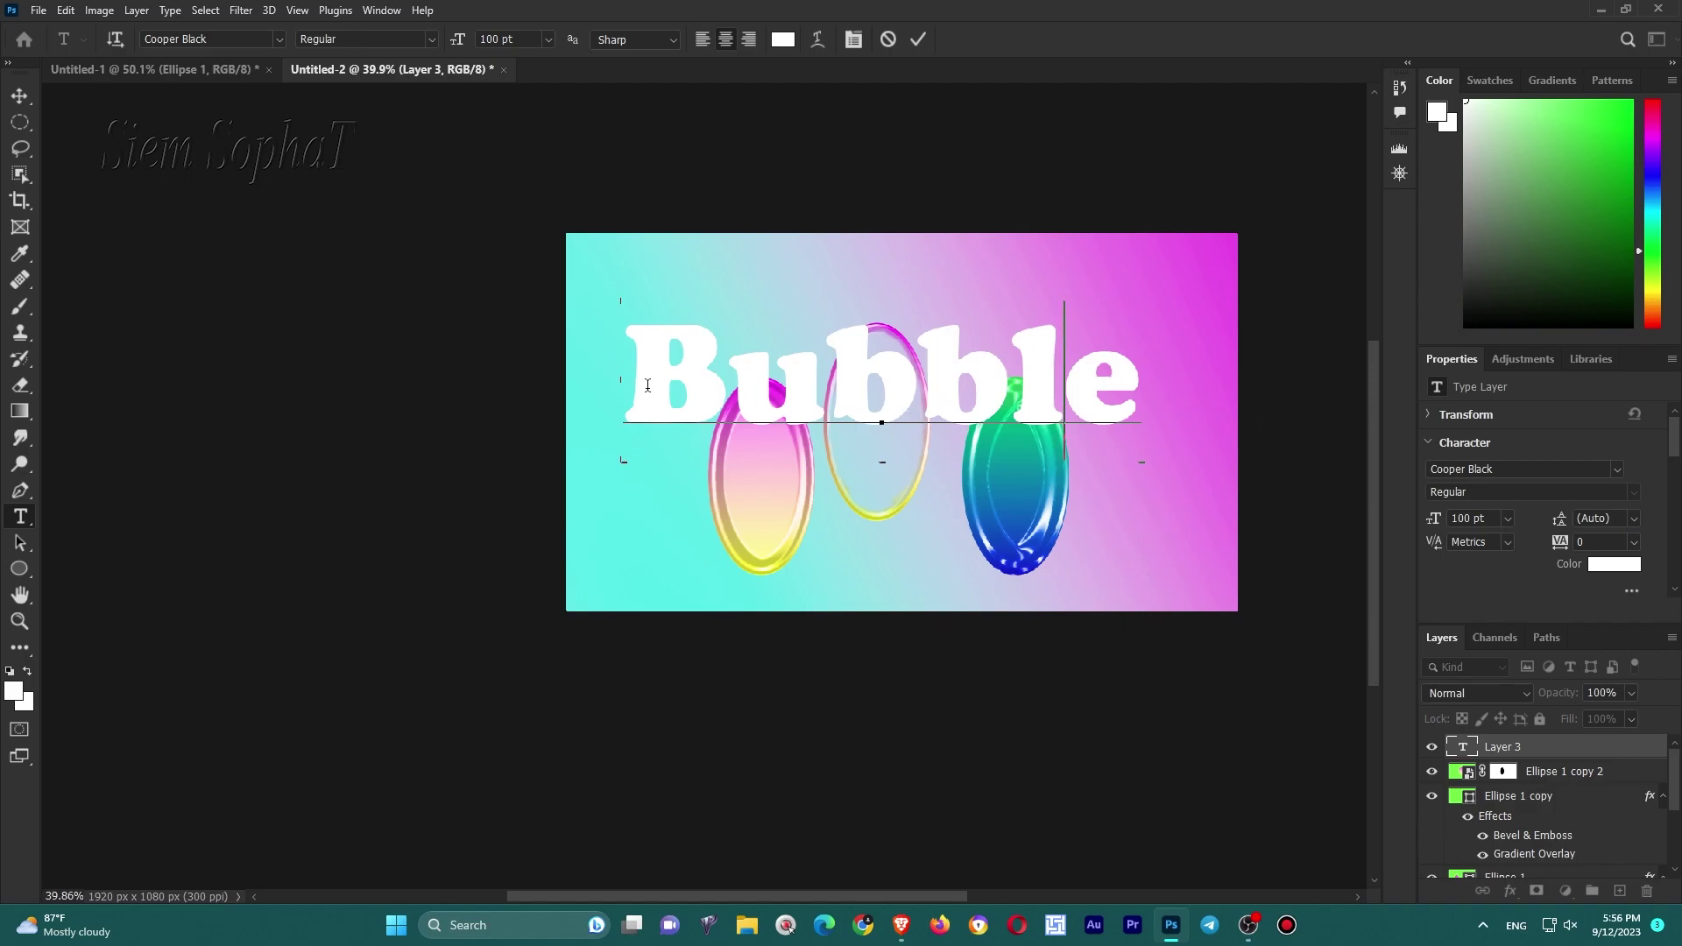
pyautogui.moveTo(648, 387); pyautogui.dragTo(1212, 397)
pyautogui.click(20, 411)
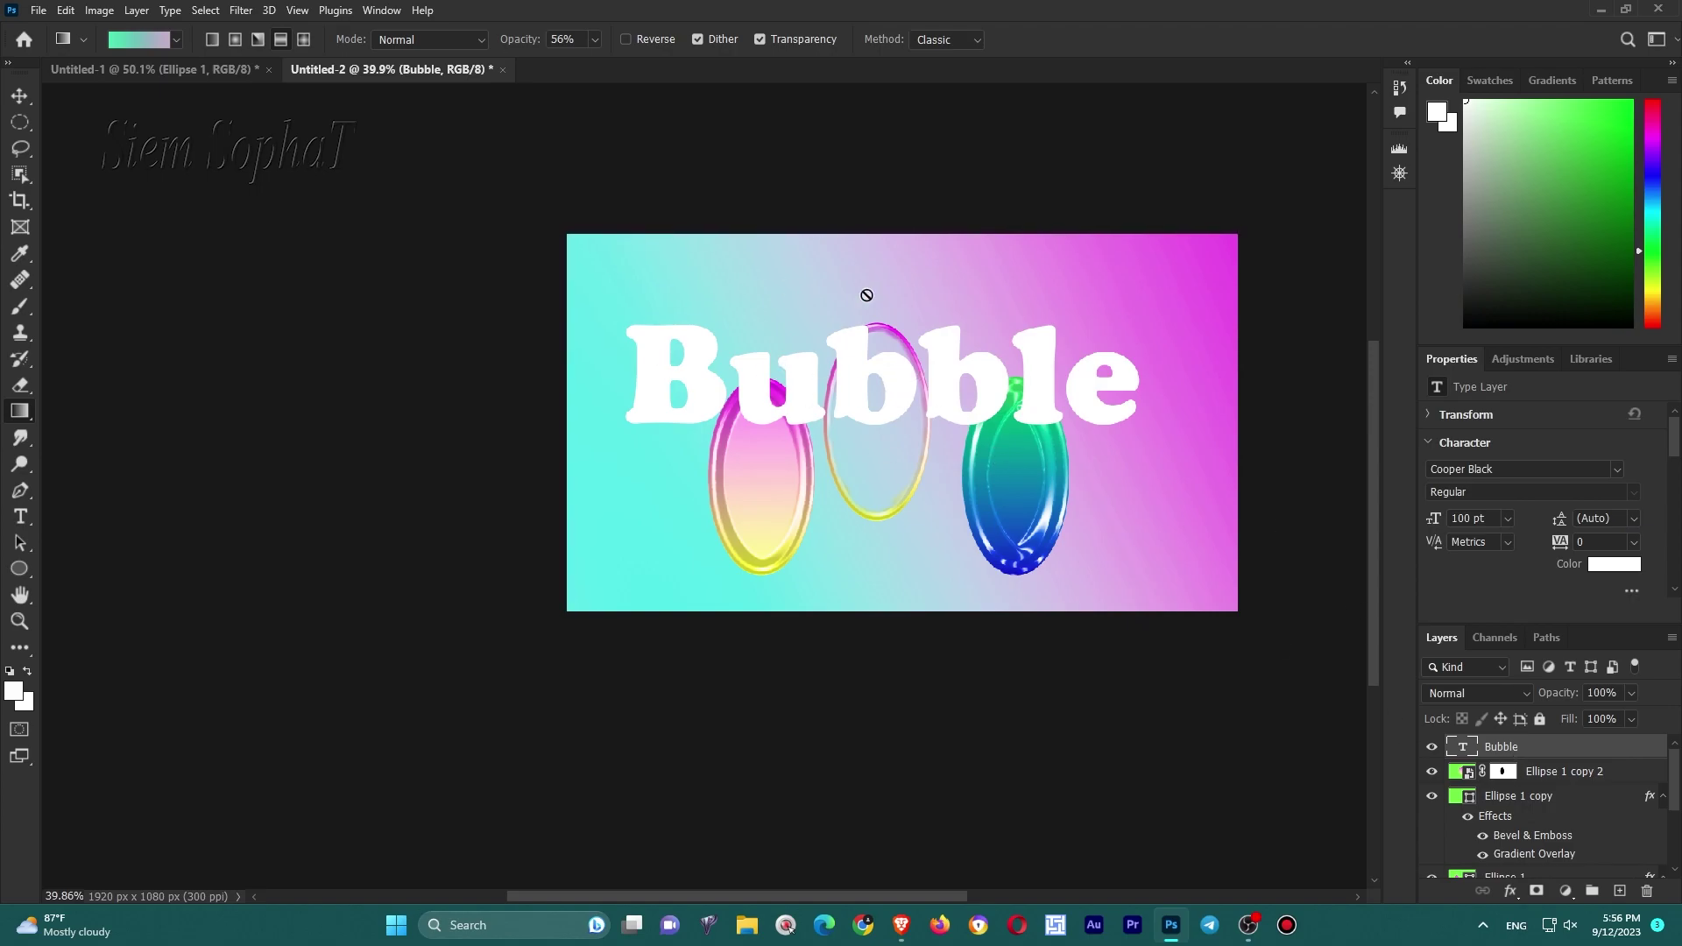
pyautogui.press('v')
pyautogui.moveTo(889, 384)
pyautogui.mouseDown()
pyautogui.moveTo(909, 354)
pyautogui.moveTo(896, 367)
pyautogui.mouseUp()
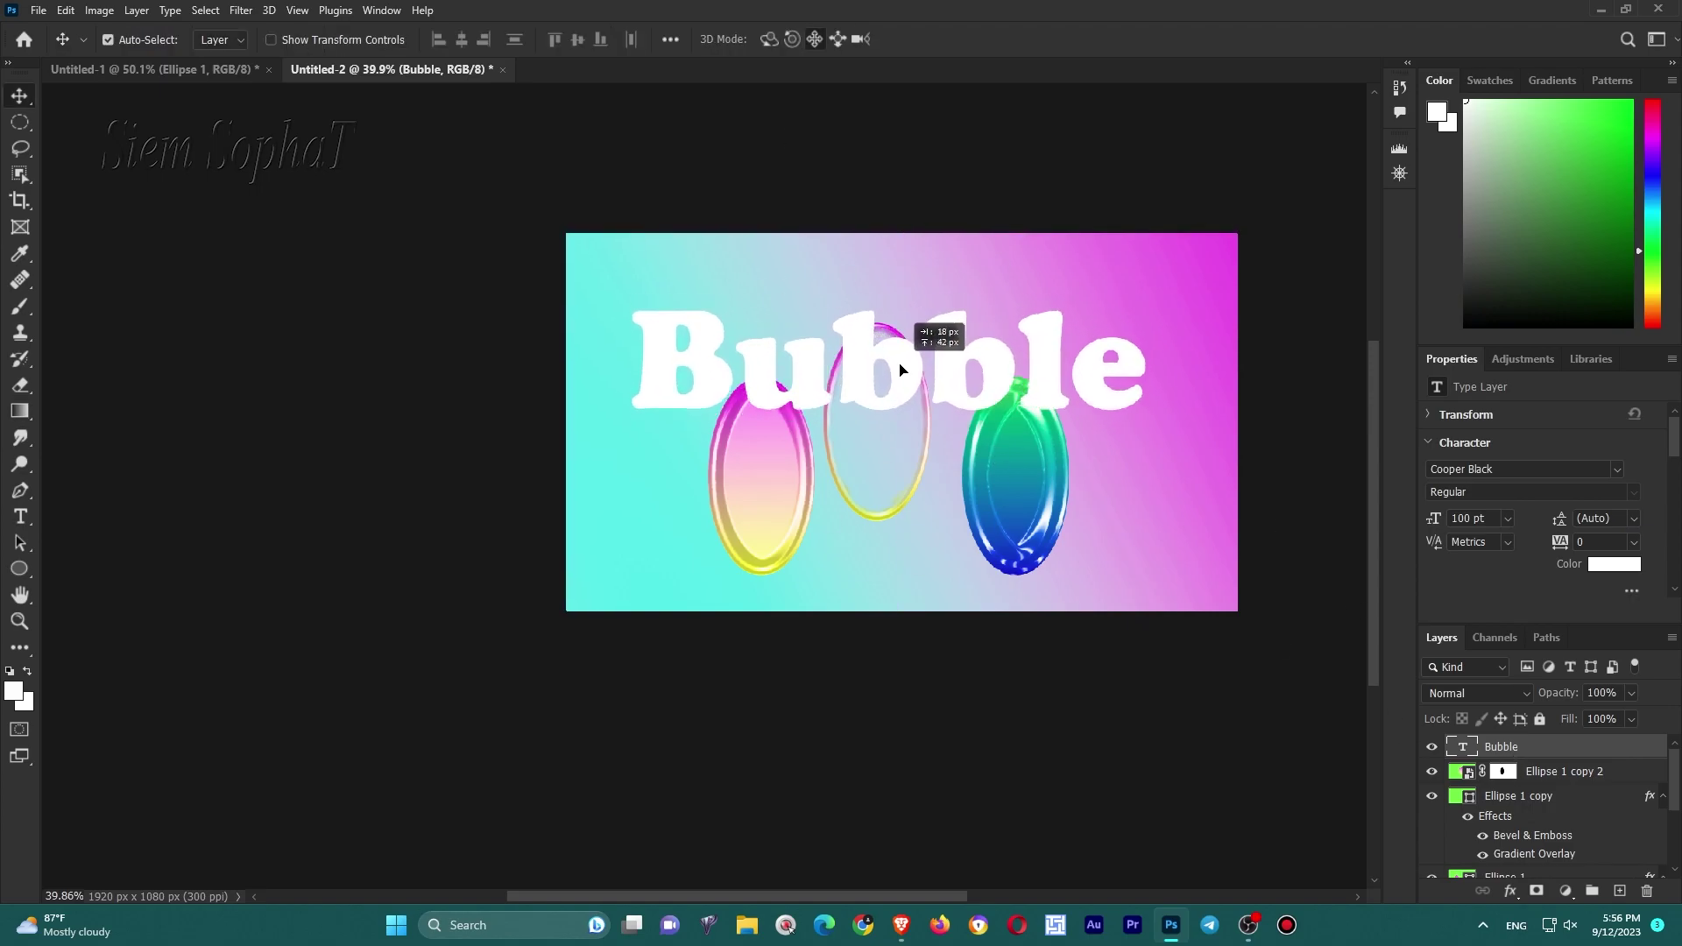
# Send the title beneath the ring and rearrange the bubbles: pink-yellow lower left, blue-green lower right, ring over the title.
pyautogui.hotkey('ctrl', '[')
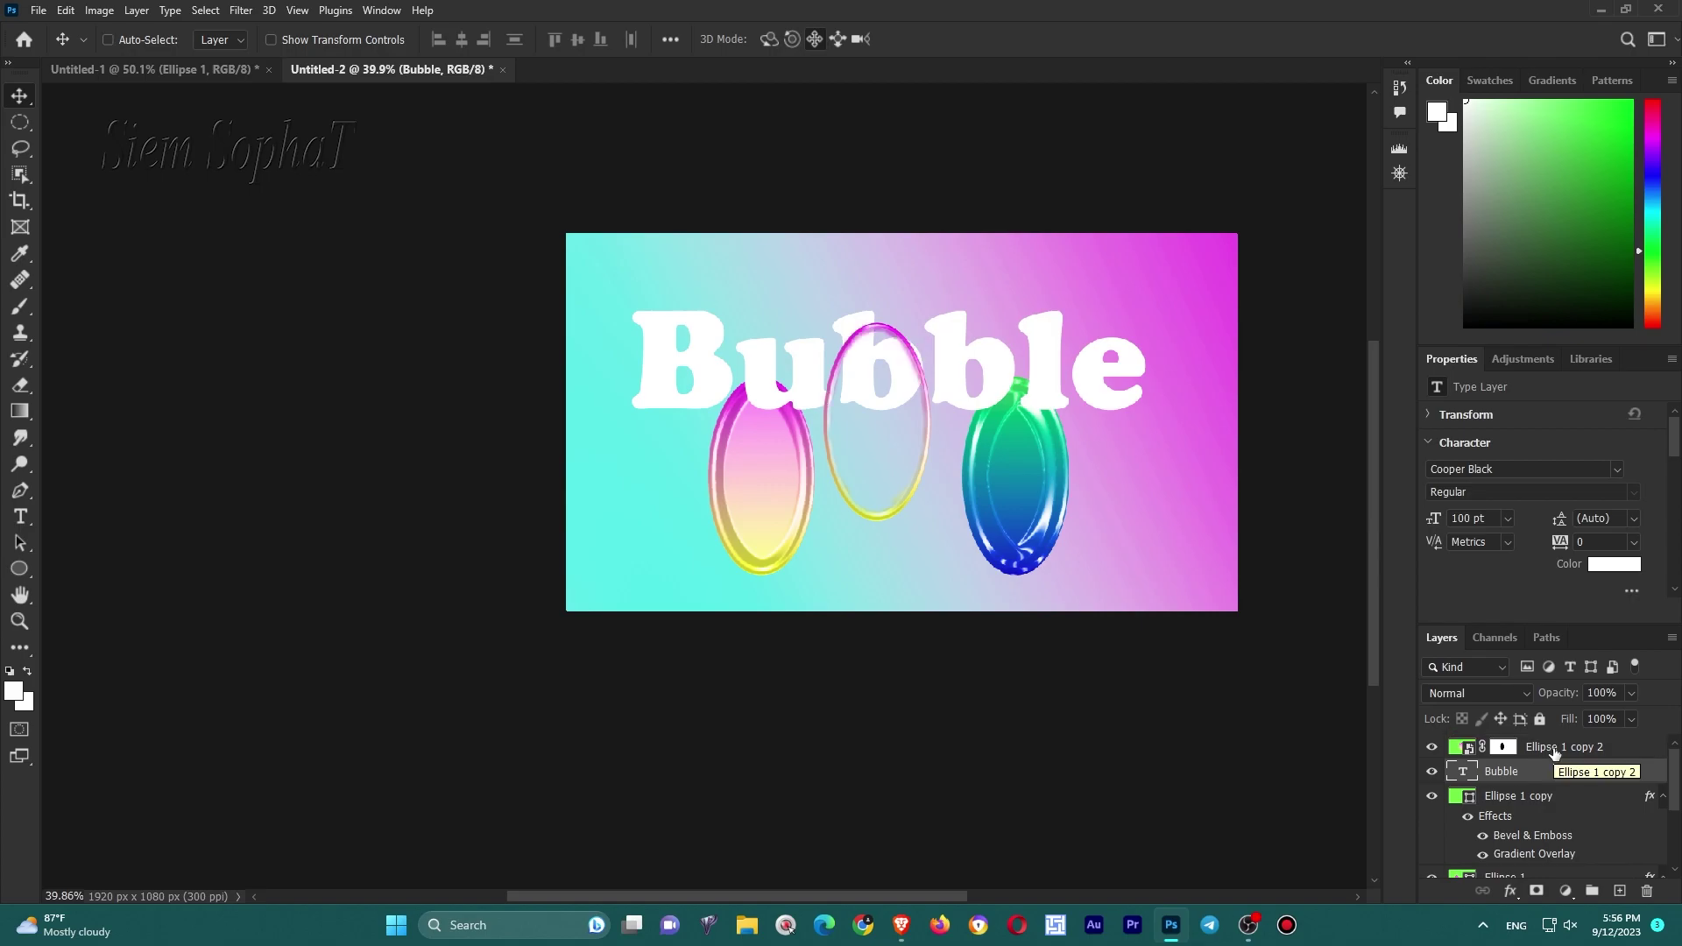
pyautogui.moveTo(769, 488); pyautogui.dragTo(669, 528)
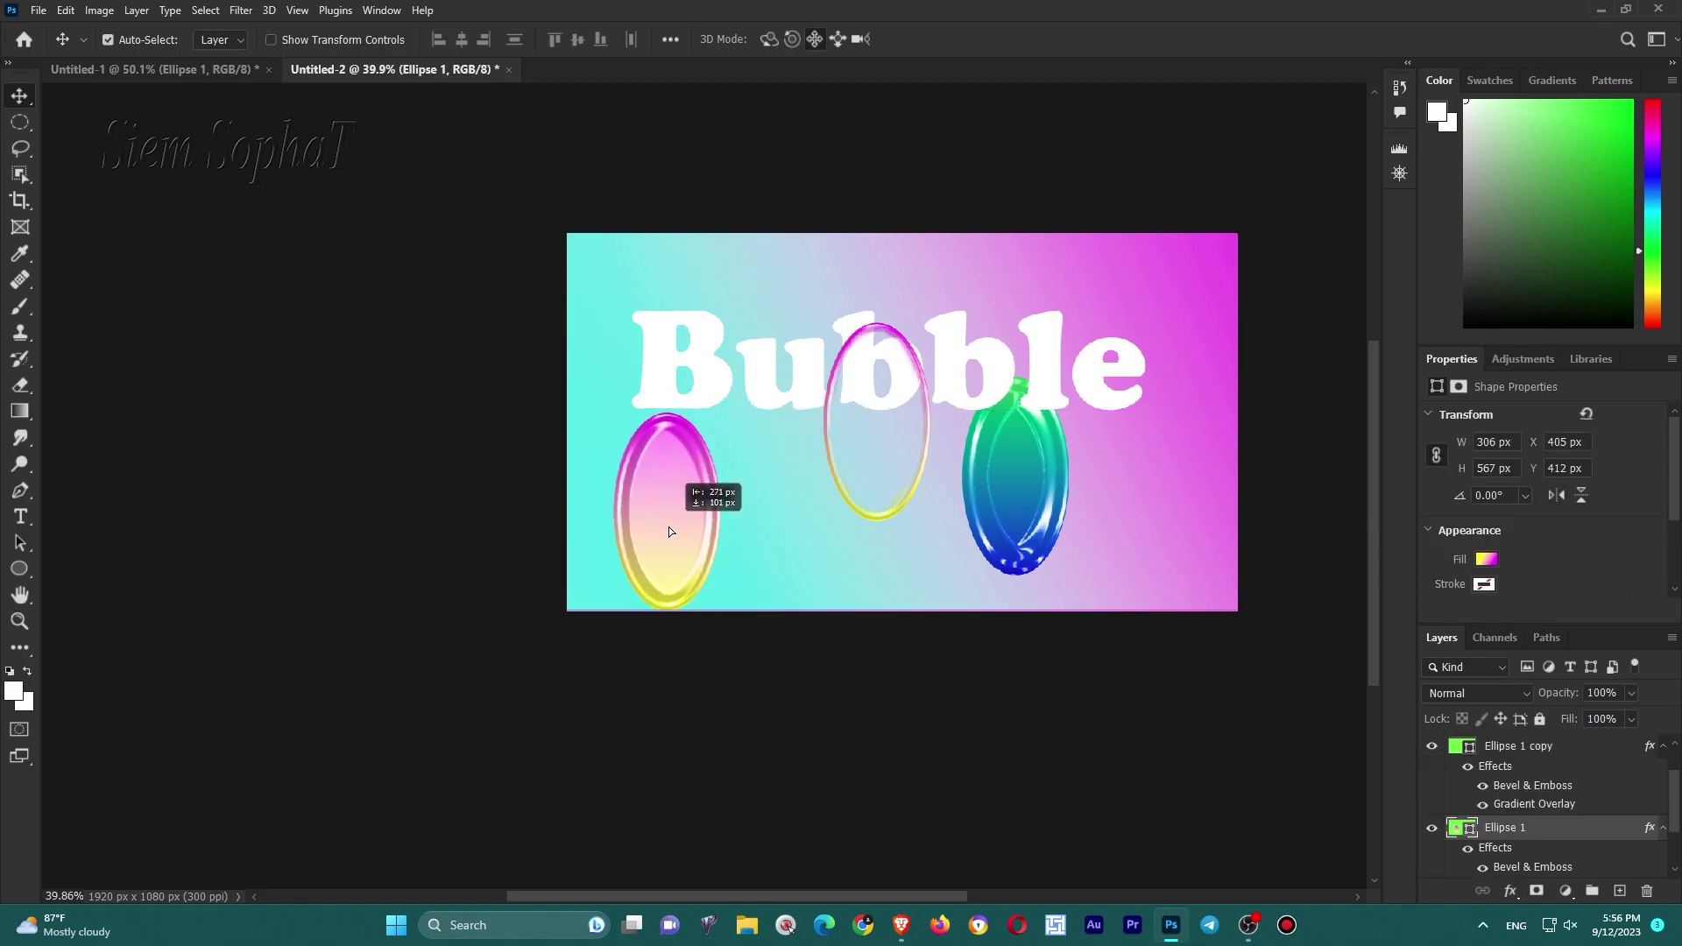
pyautogui.moveTo(1064, 473); pyautogui.dragTo(1211, 512)
pyautogui.moveTo(927, 377); pyautogui.dragTo(845, 336)
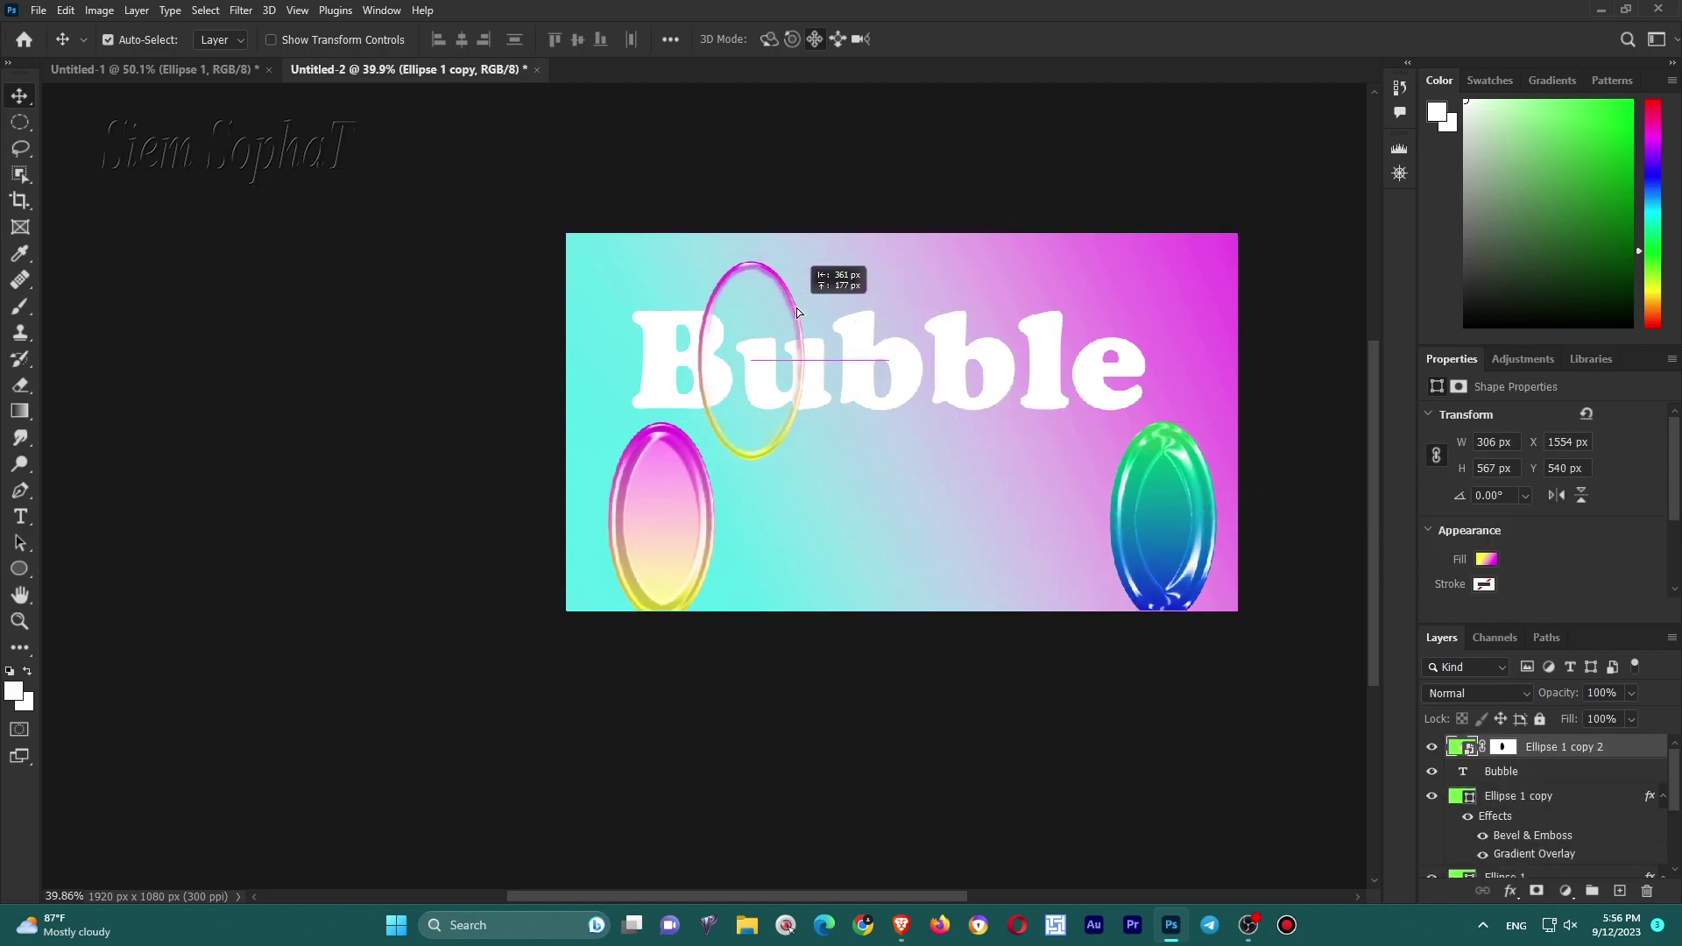
# Scale the ring bubble to about 154% and place it over 'Bu' of the title.
pyautogui.hotkey('ctrl', 't')
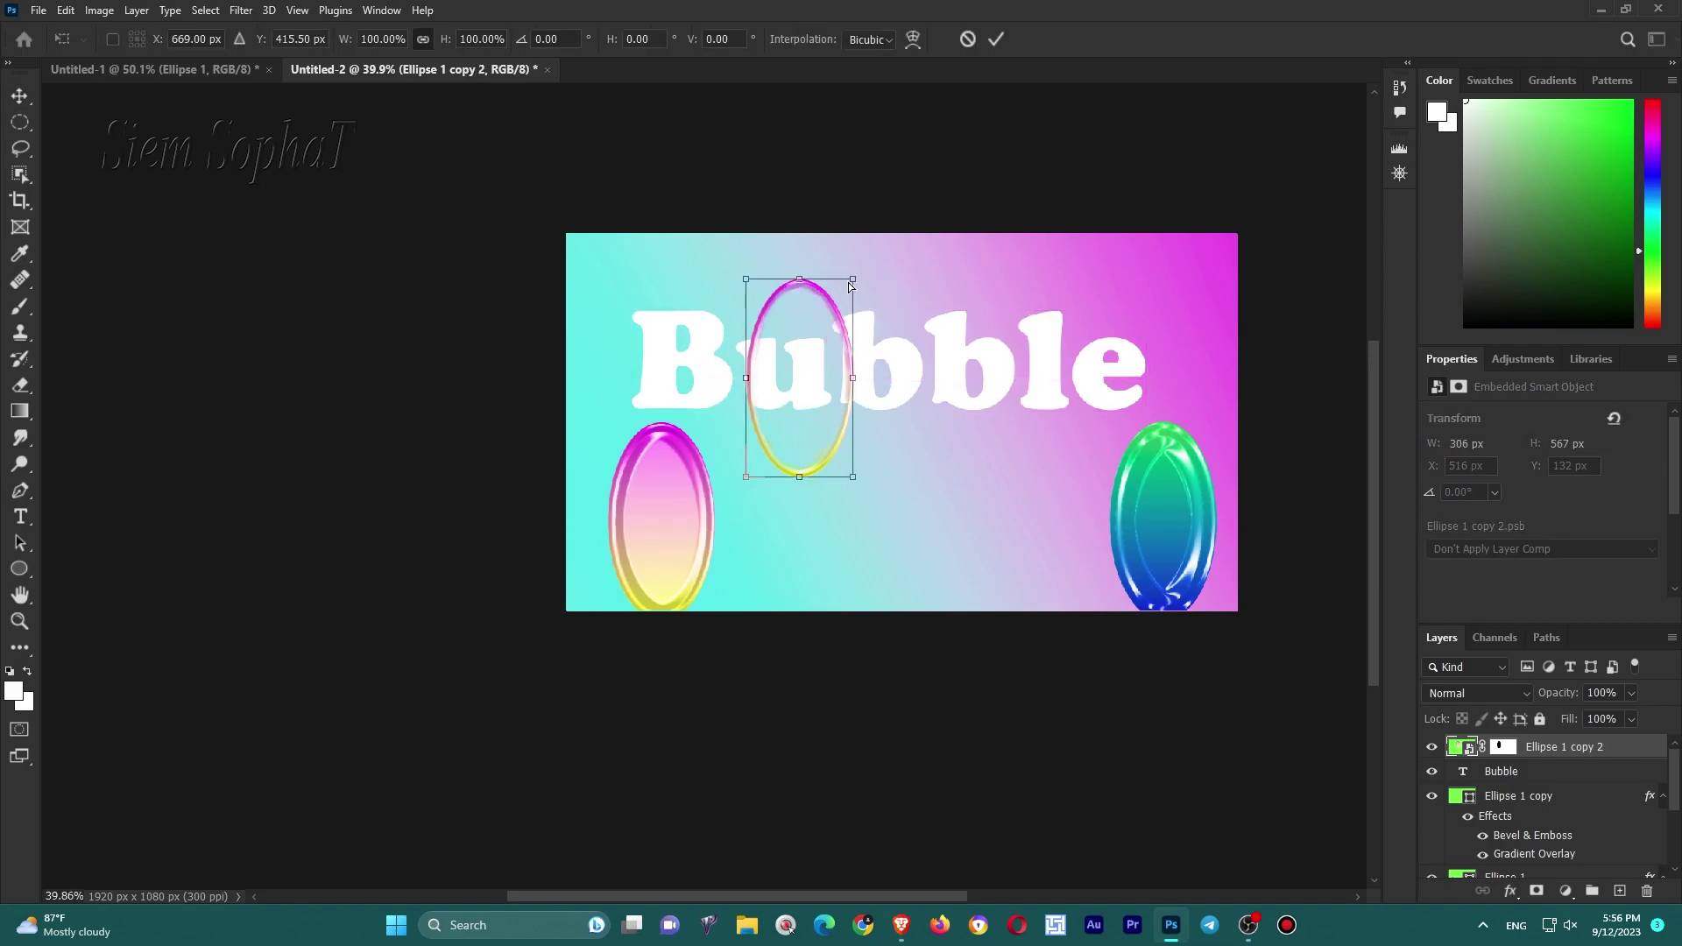
pyautogui.moveTo(852, 278); pyautogui.dragTo(826, 271)
pyautogui.moveTo(789, 376)
pyautogui.mouseDown()
pyautogui.moveTo(764, 371)
pyautogui.moveTo(886, 573)
pyautogui.mouseUp()
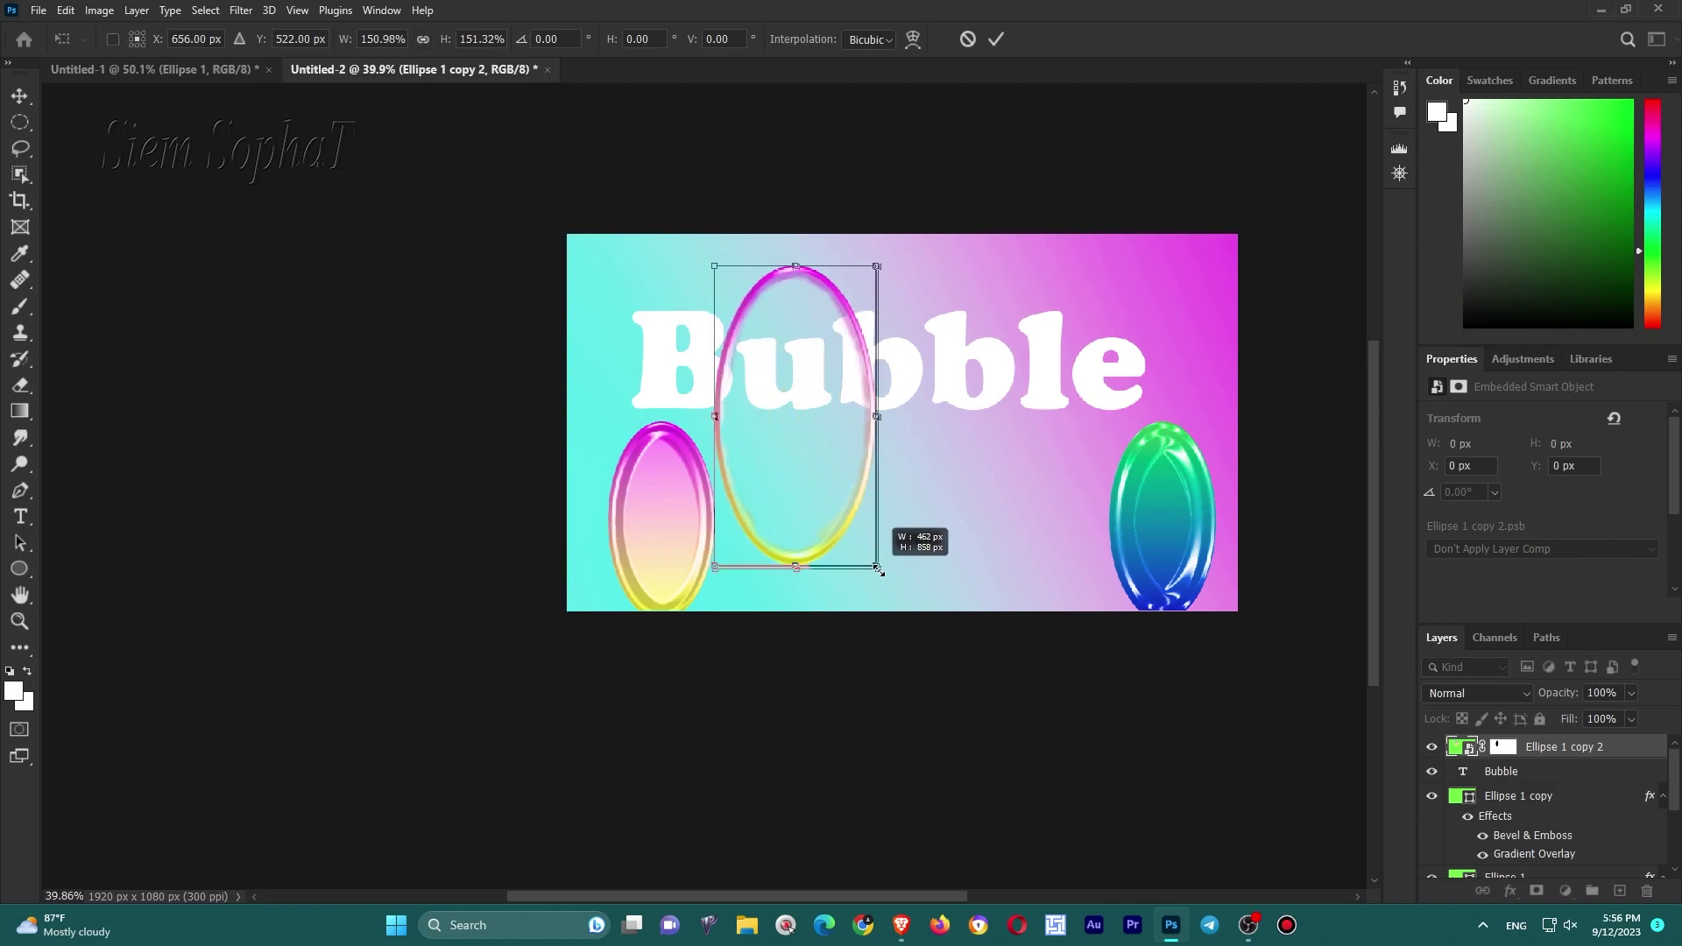
pyautogui.moveTo(813, 503); pyautogui.dragTo(821, 508)
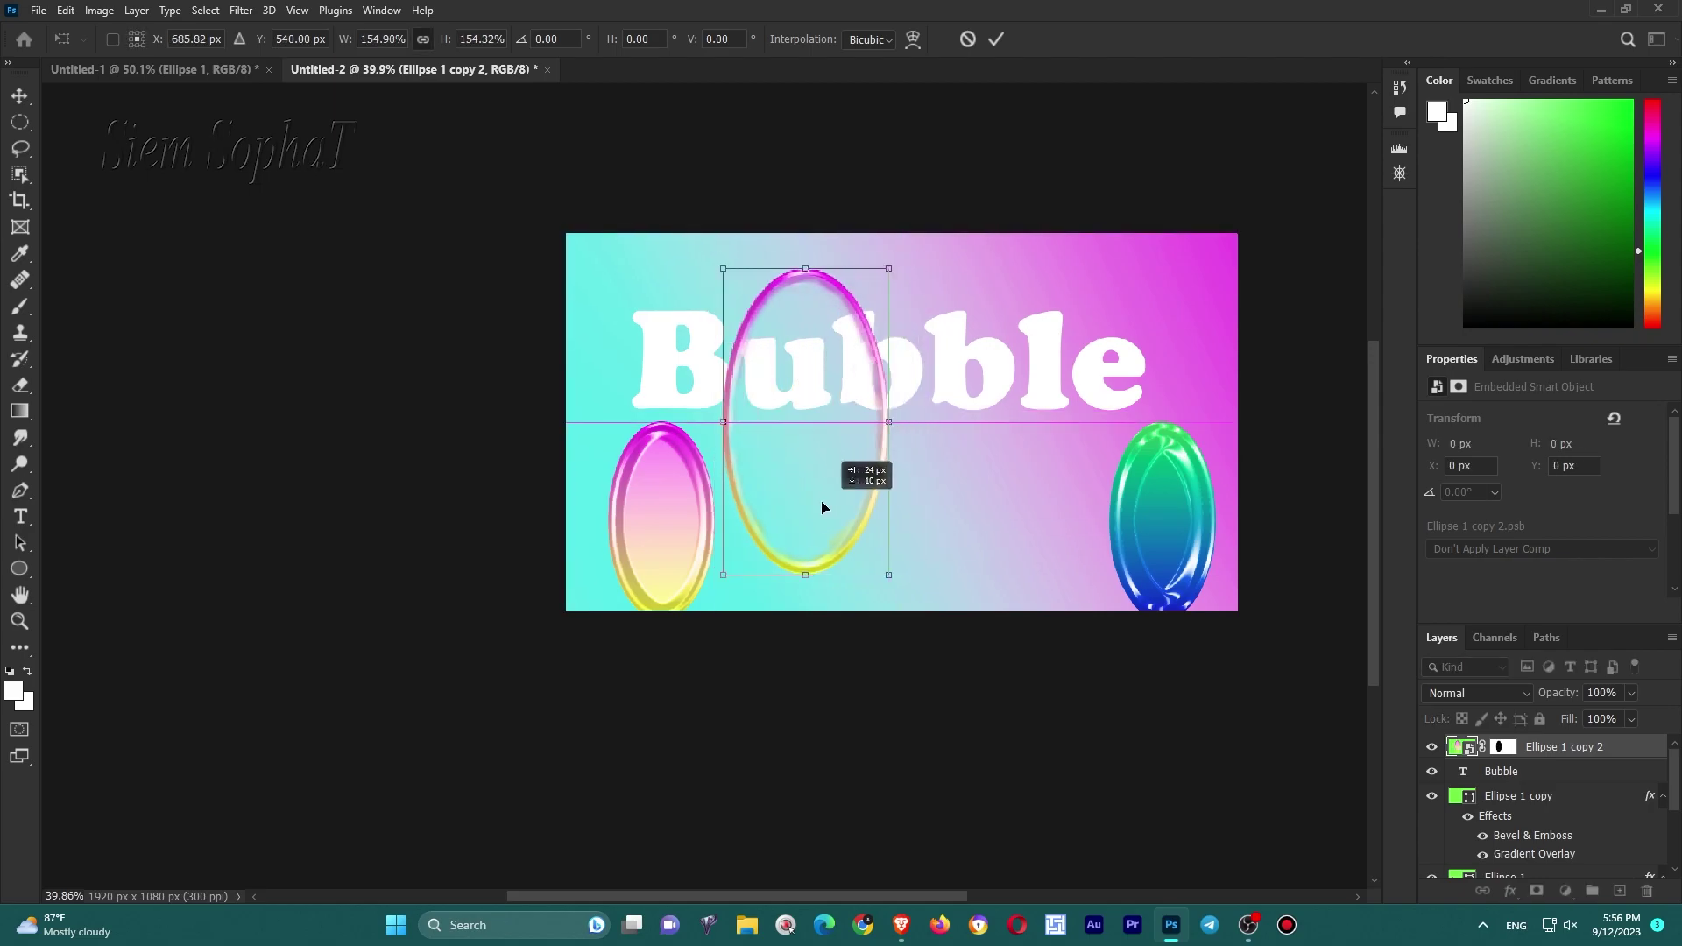
pyautogui.moveTo(821, 508); pyautogui.dragTo(816, 501)
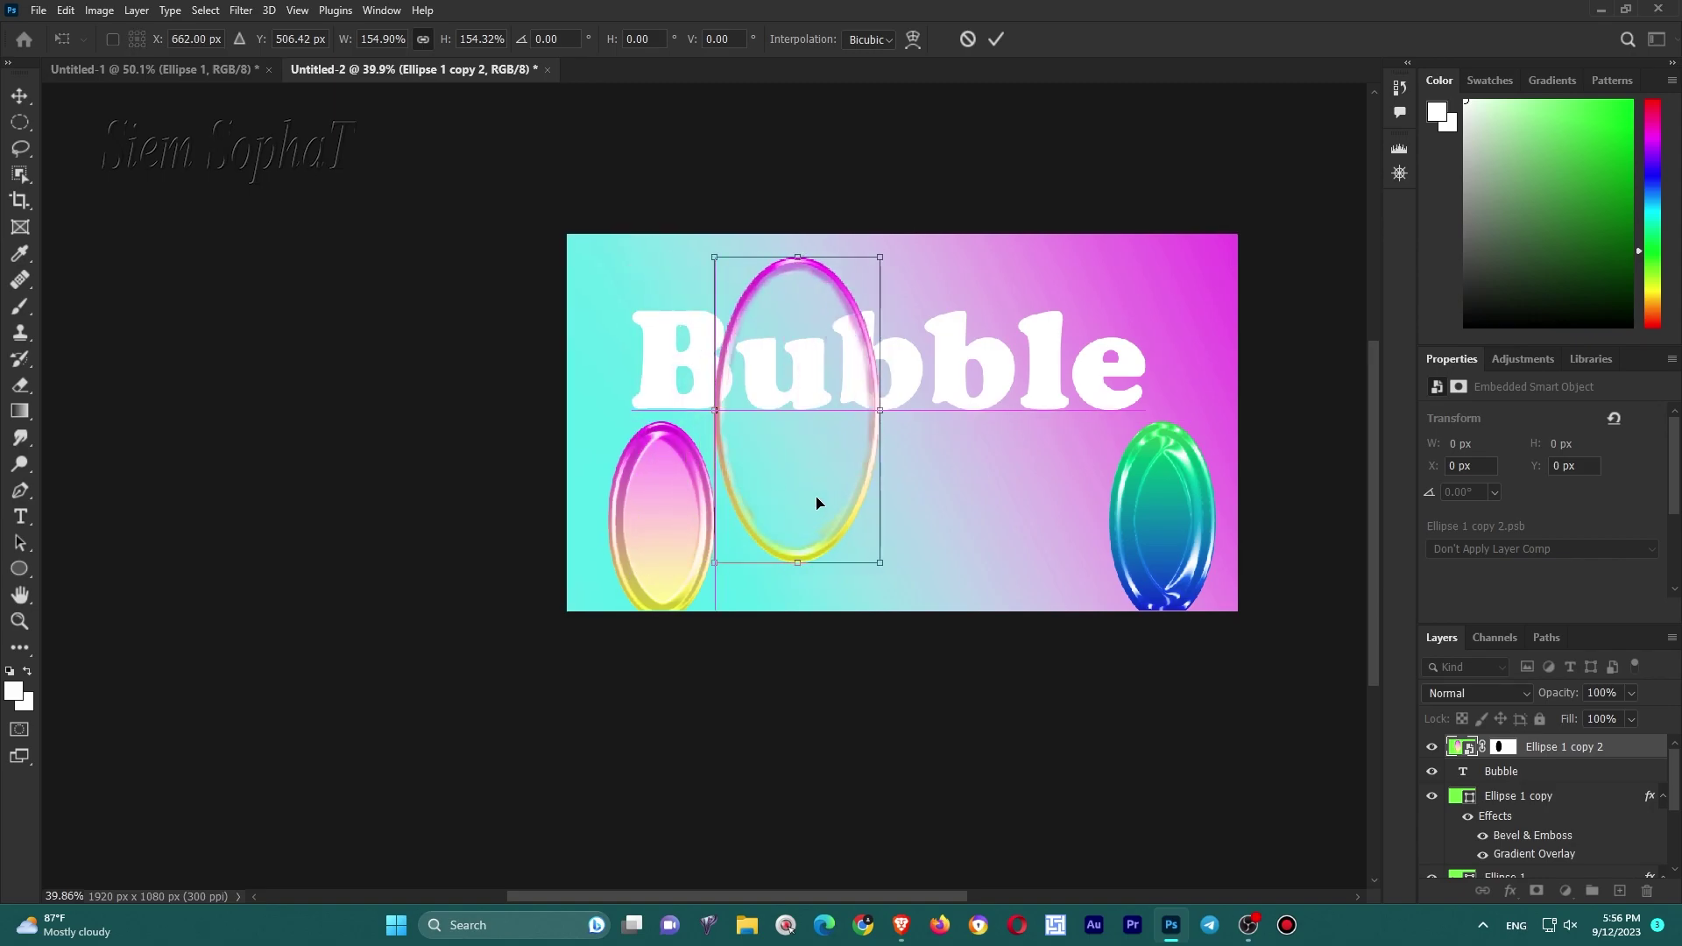
pyautogui.press('Return')
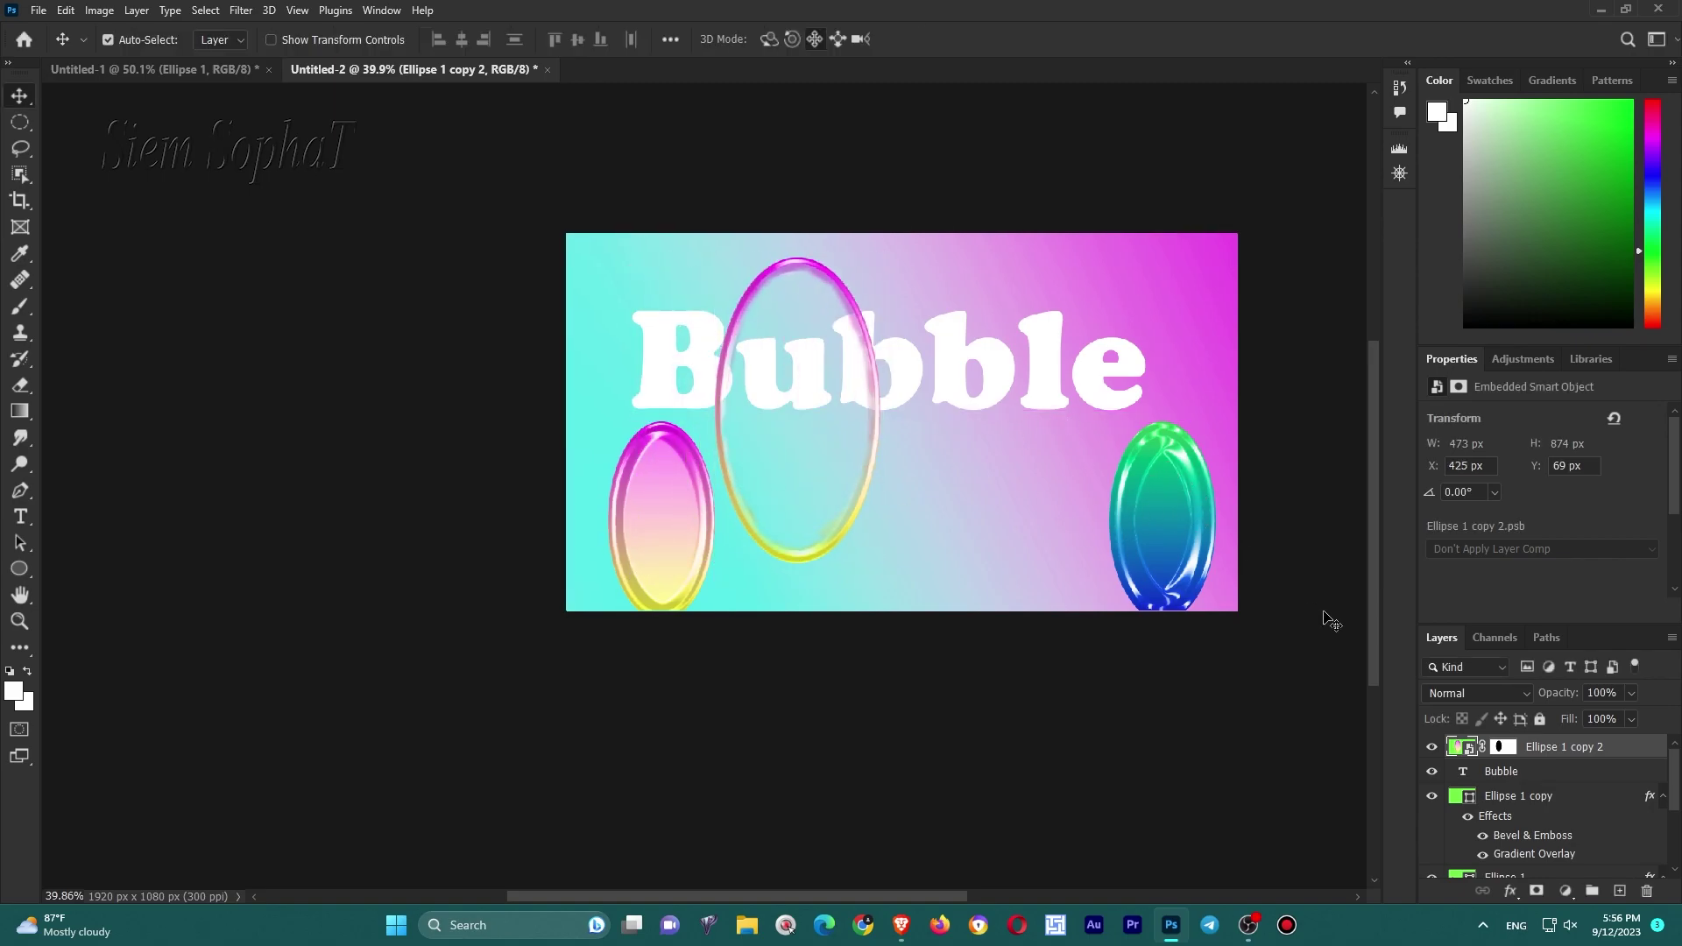
pyautogui.click(1595, 796)
# Convert Ellipse 1 to a smart object and move it to the centre-right.
pyautogui.rightClick(1560, 791)
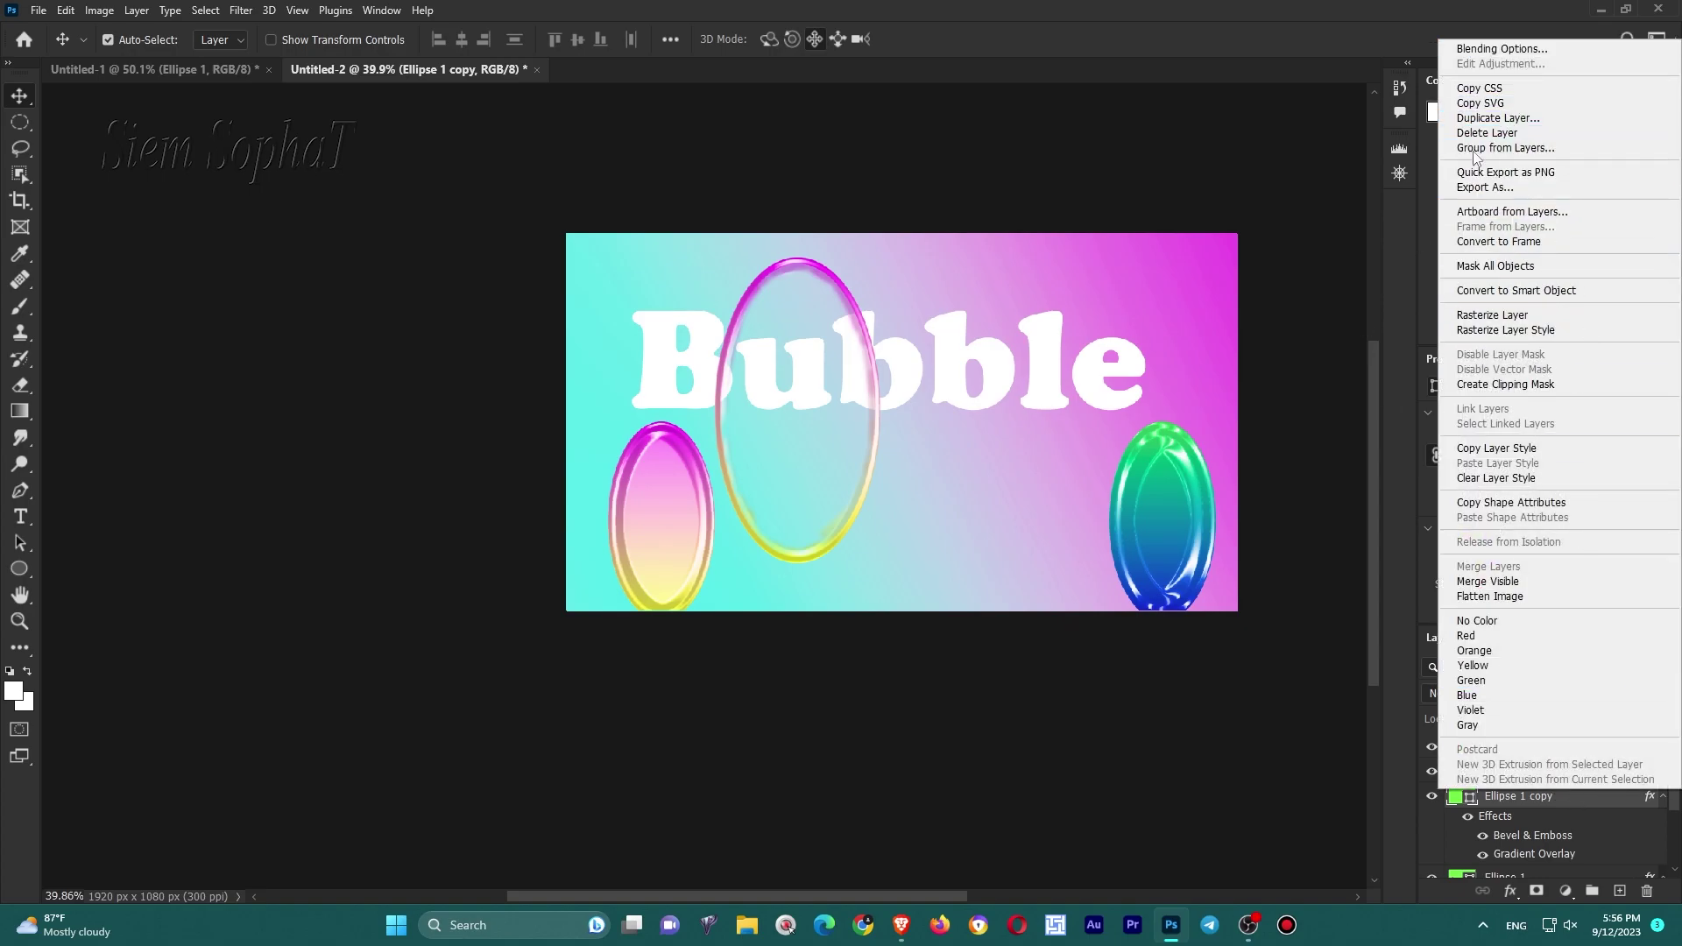
pyautogui.click(687, 496)
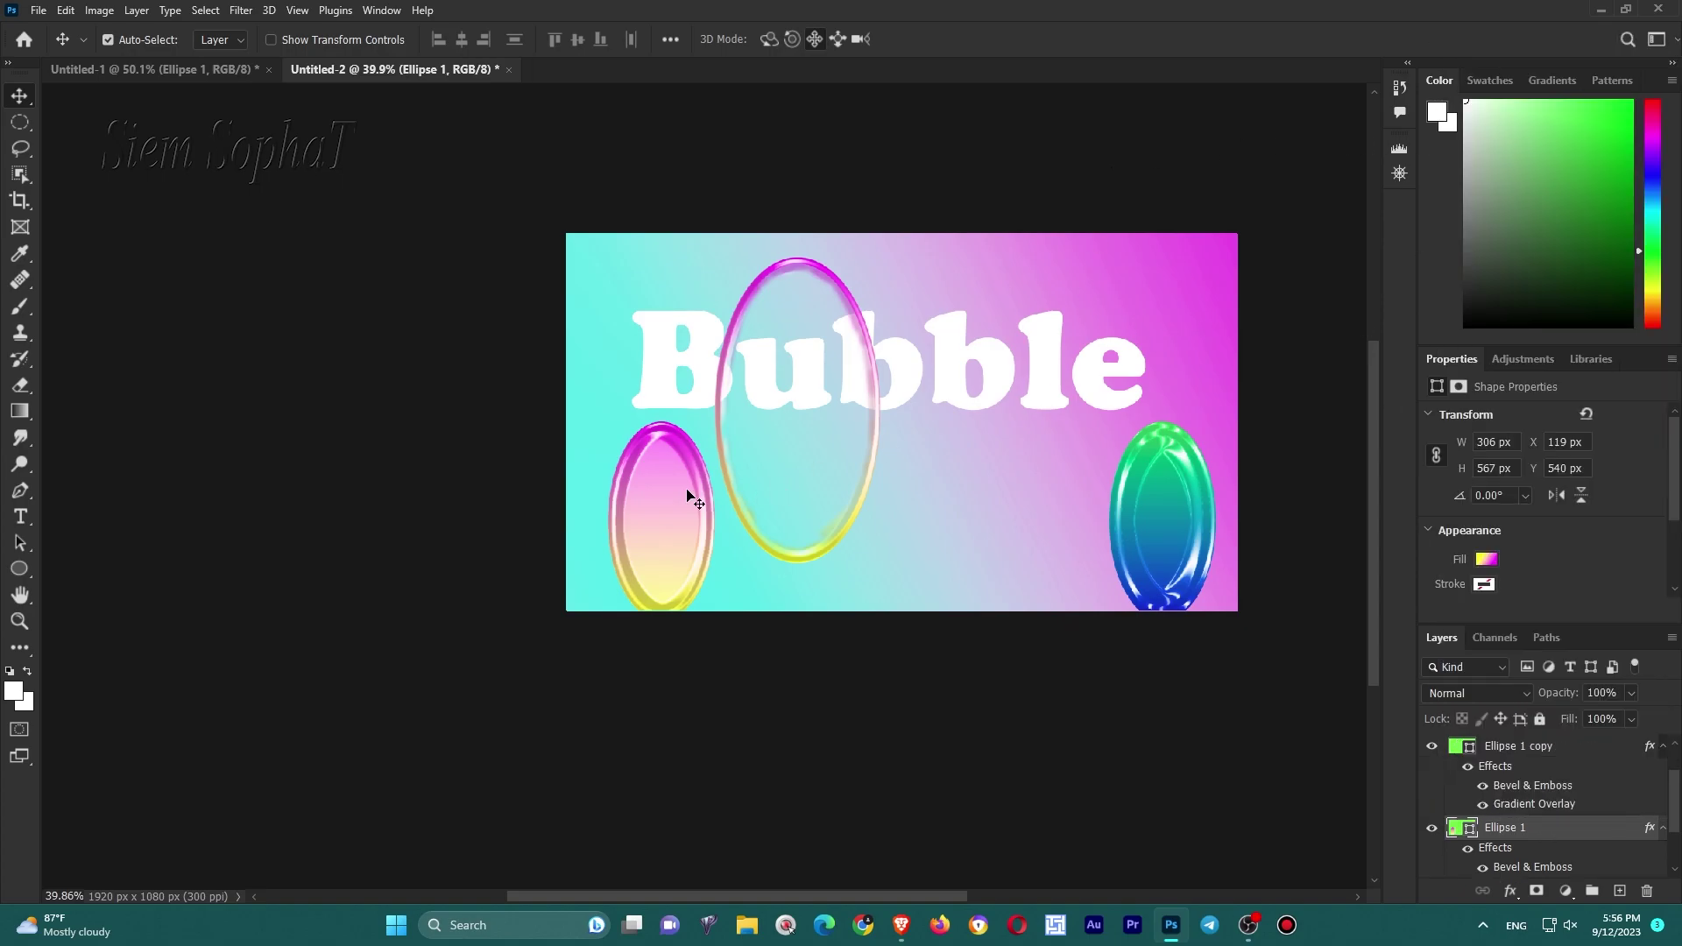
pyautogui.rightClick(687, 490)
pyautogui.click(727, 504)
pyautogui.rightClick(1471, 827)
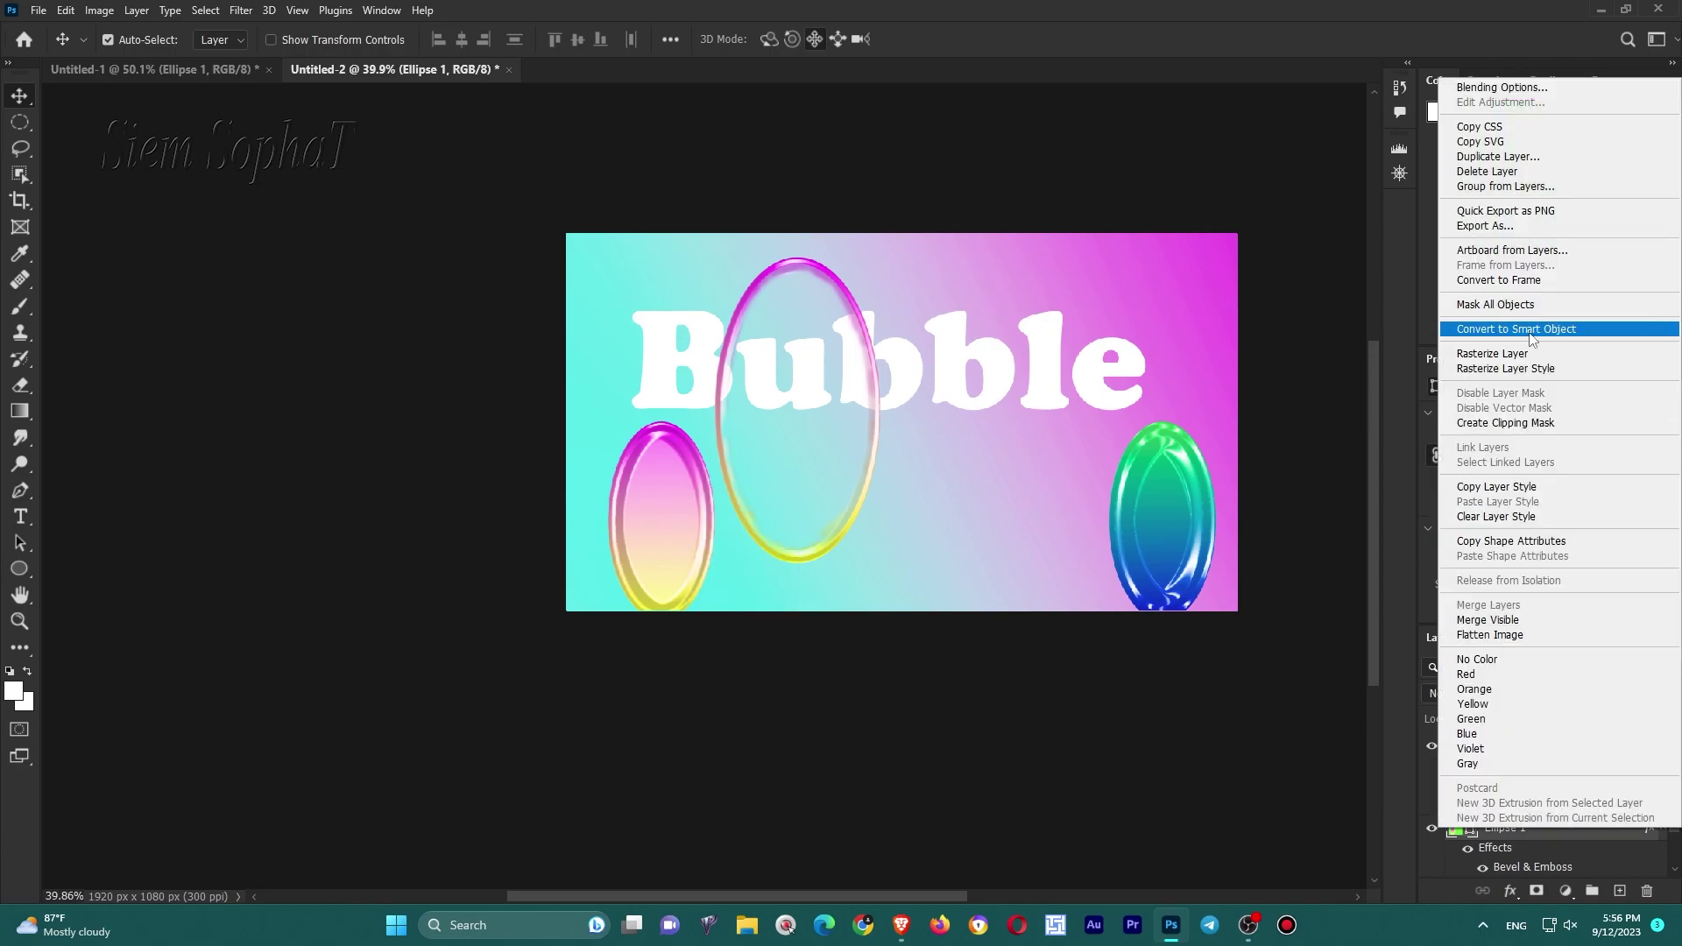
pyautogui.click(1511, 330)
pyautogui.moveTo(664, 523); pyautogui.dragTo(967, 464)
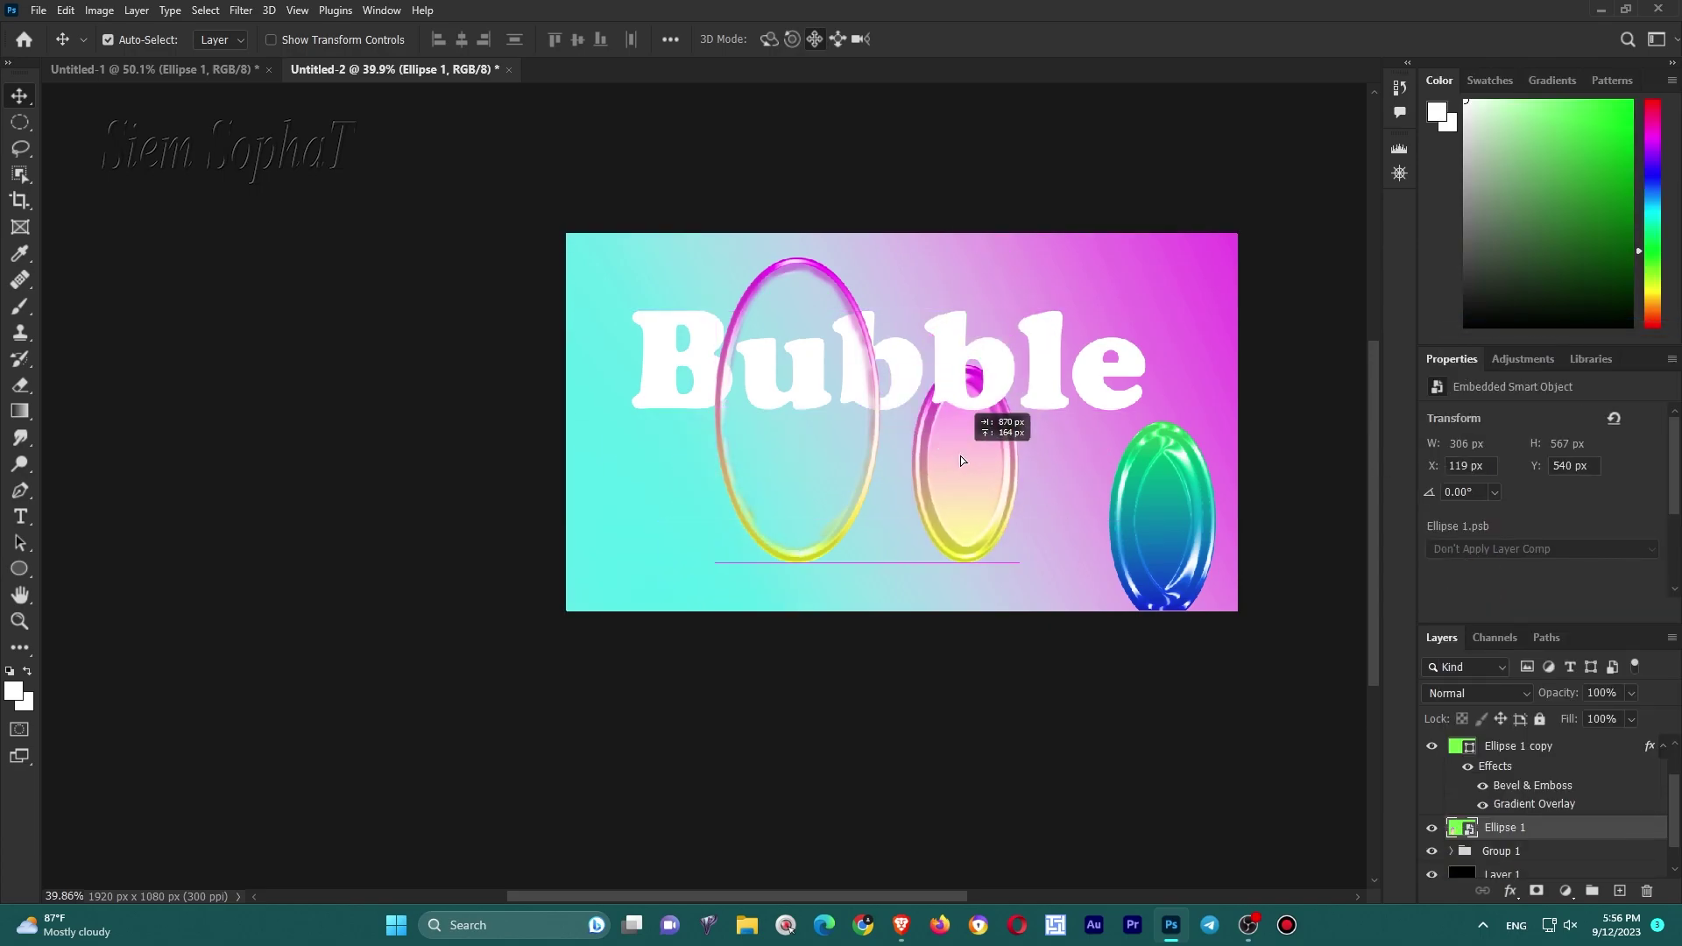
# Apply a Shear distortion to the pink-yellow bubble, turning it into a curved streak.
pyautogui.click(242, 10)
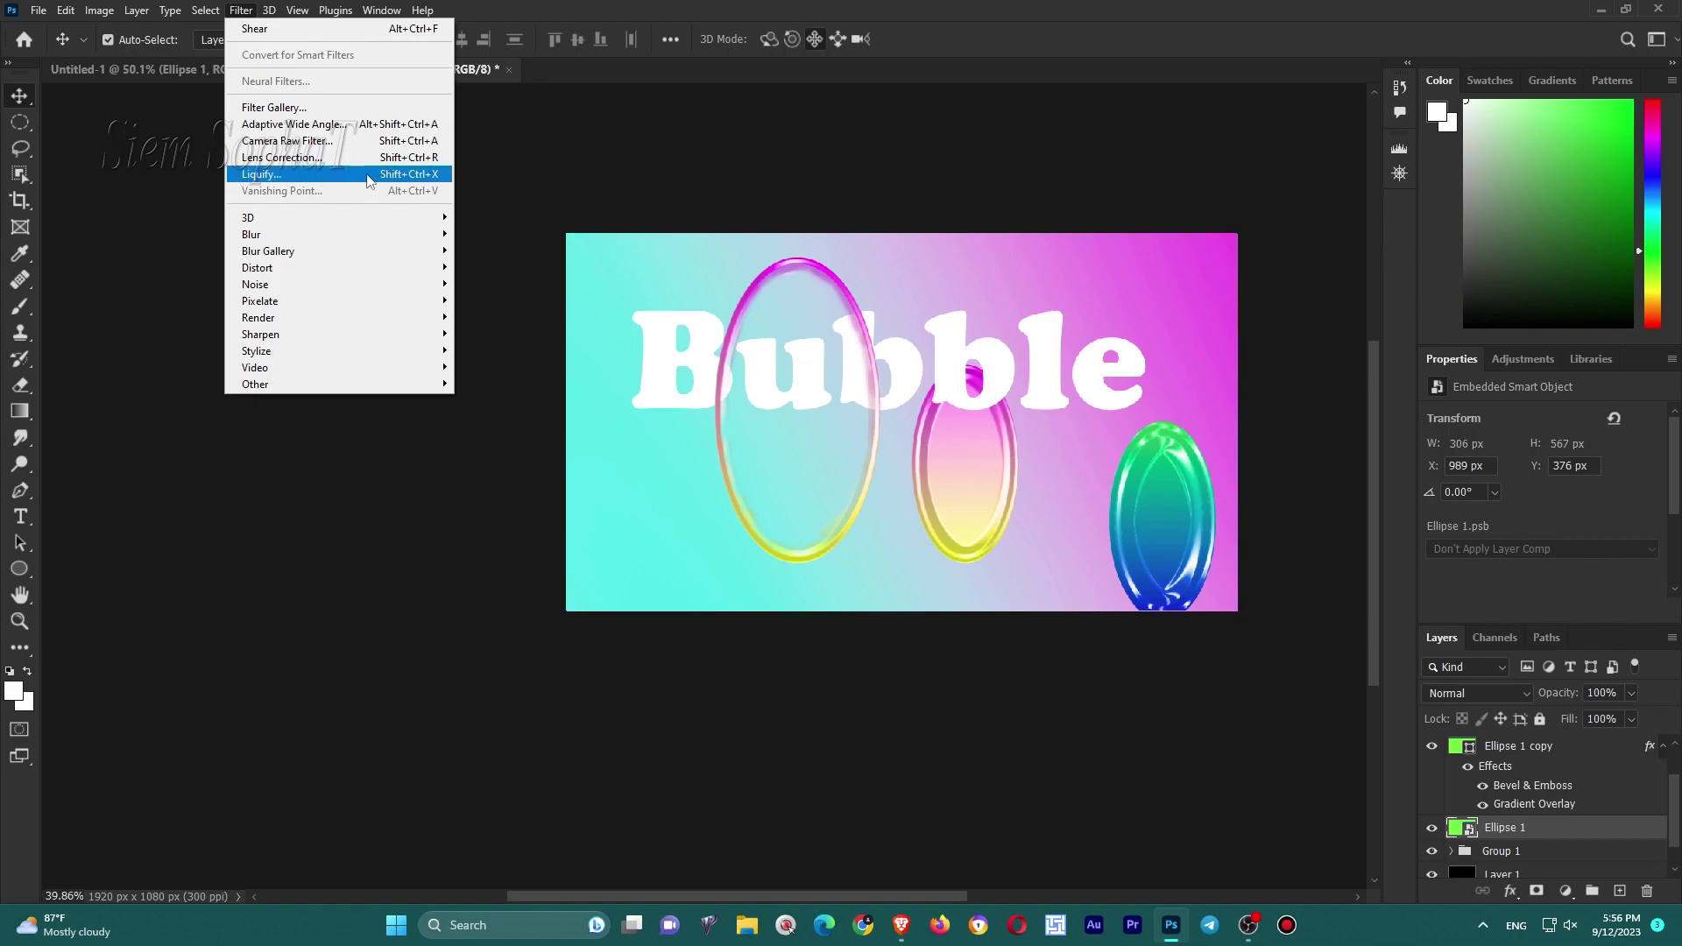
pyautogui.moveTo(257, 266)
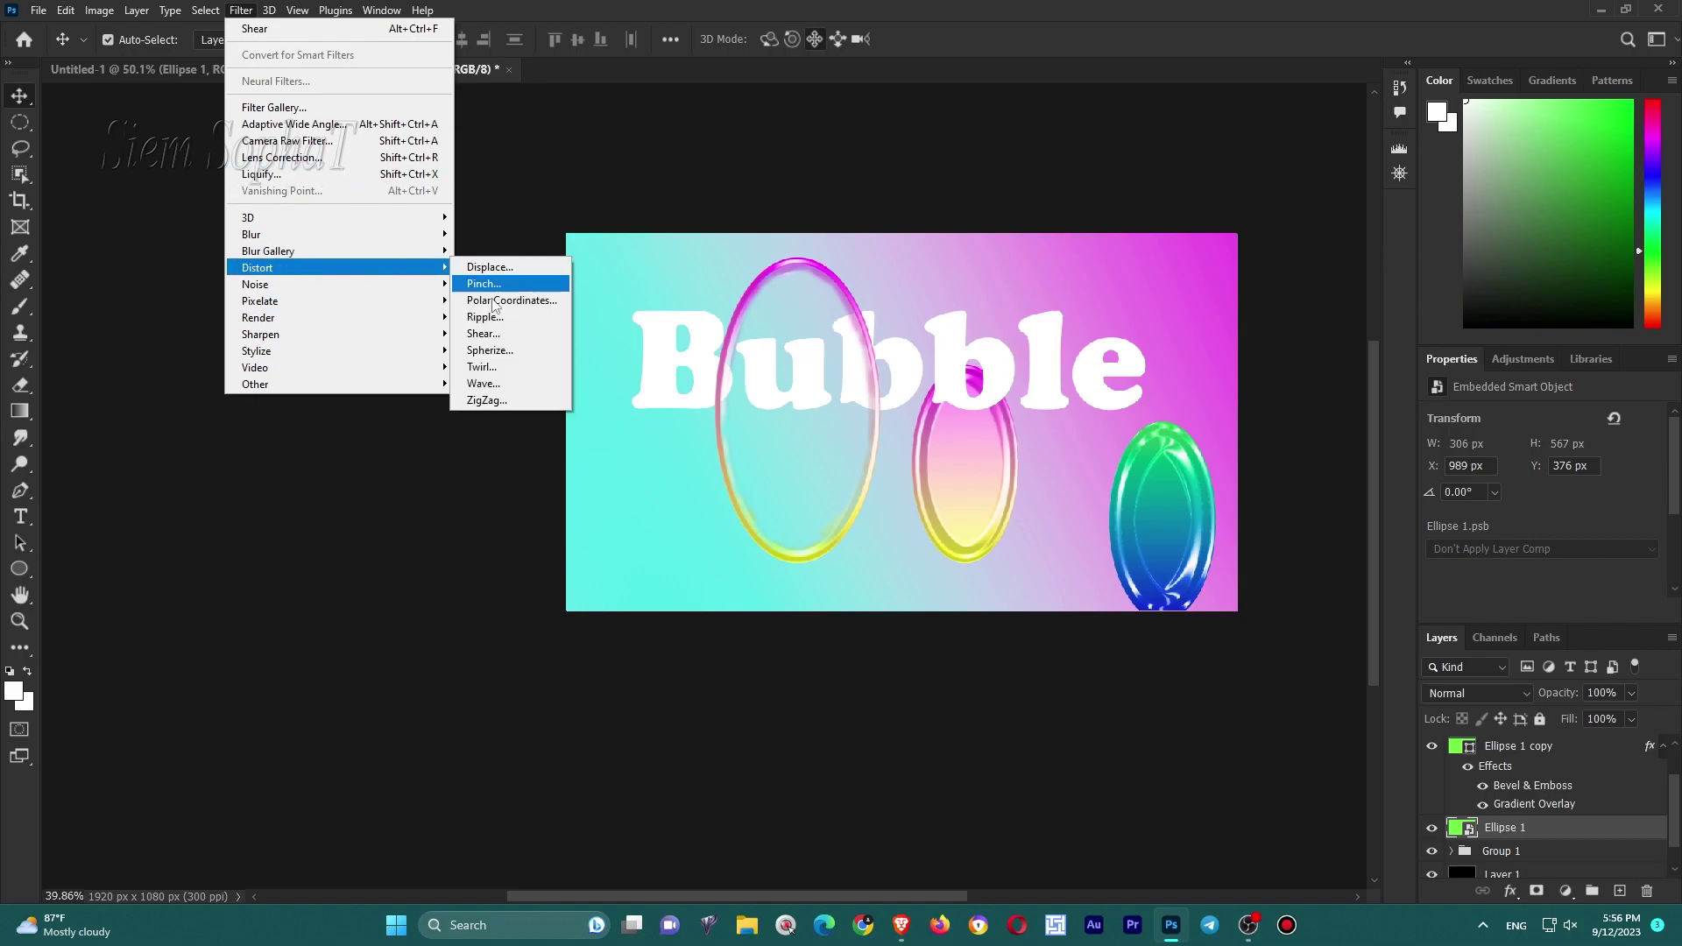
pyautogui.click(493, 338)
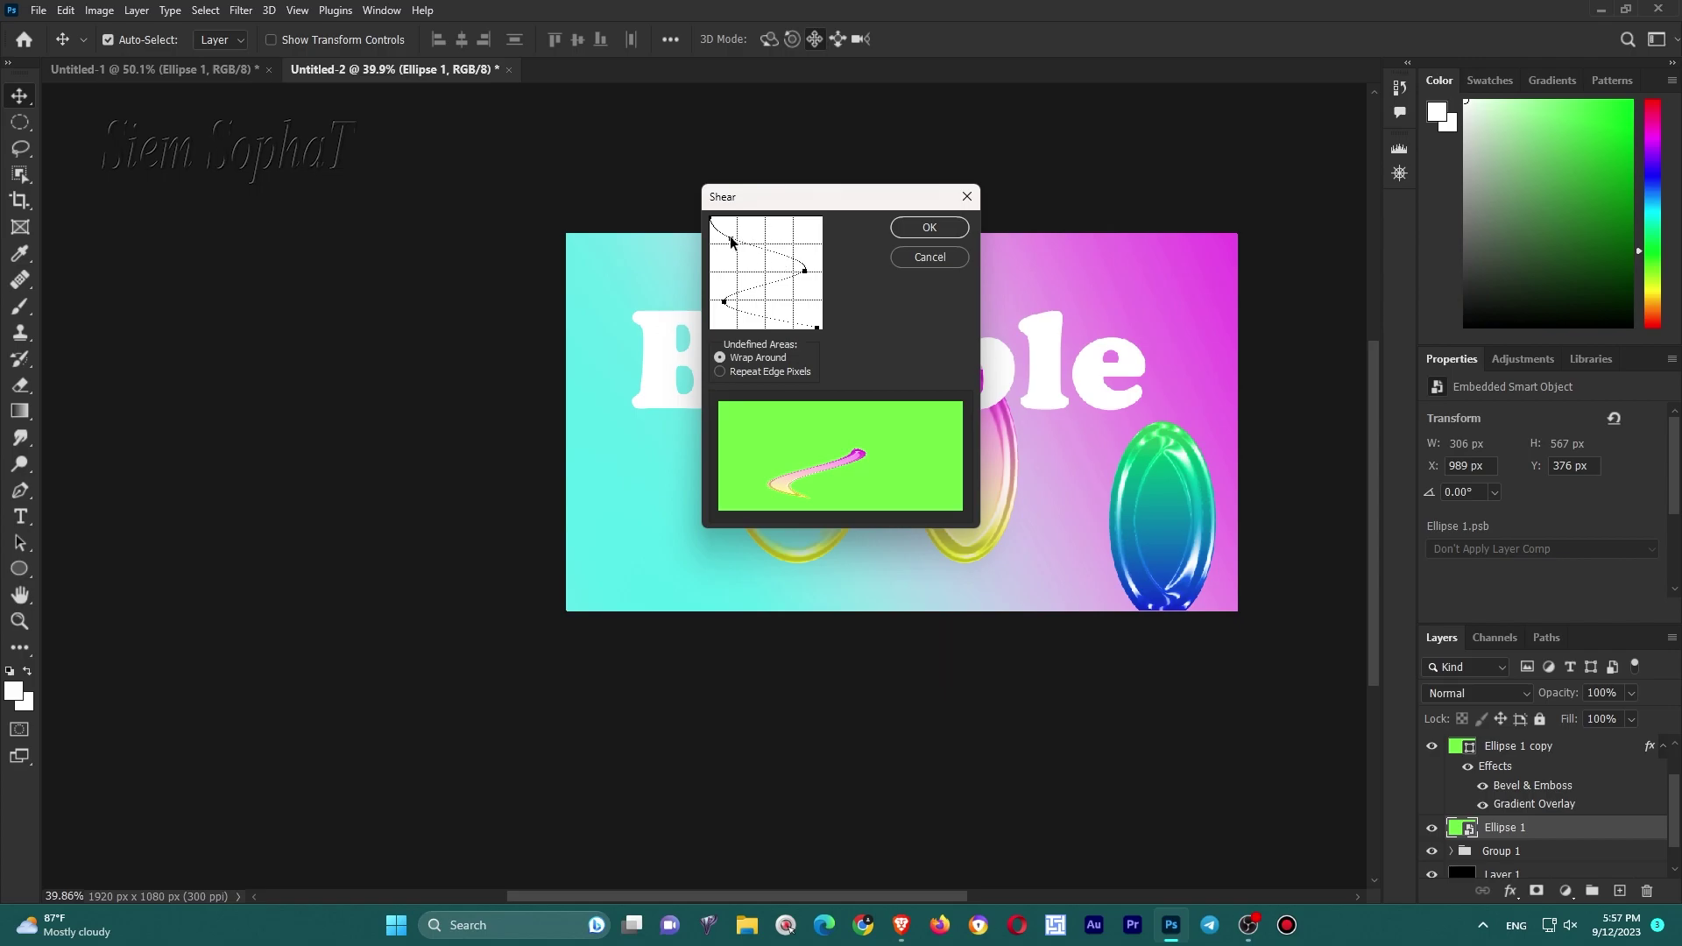
pyautogui.moveTo(730, 241)
pyautogui.mouseDown()
pyautogui.moveTo(785, 247)
pyautogui.moveTo(737, 216)
pyautogui.mouseUp()
pyautogui.moveTo(812, 327); pyautogui.dragTo(754, 328)
pyautogui.click(930, 229)
pyautogui.moveTo(946, 537); pyautogui.dragTo(805, 481)
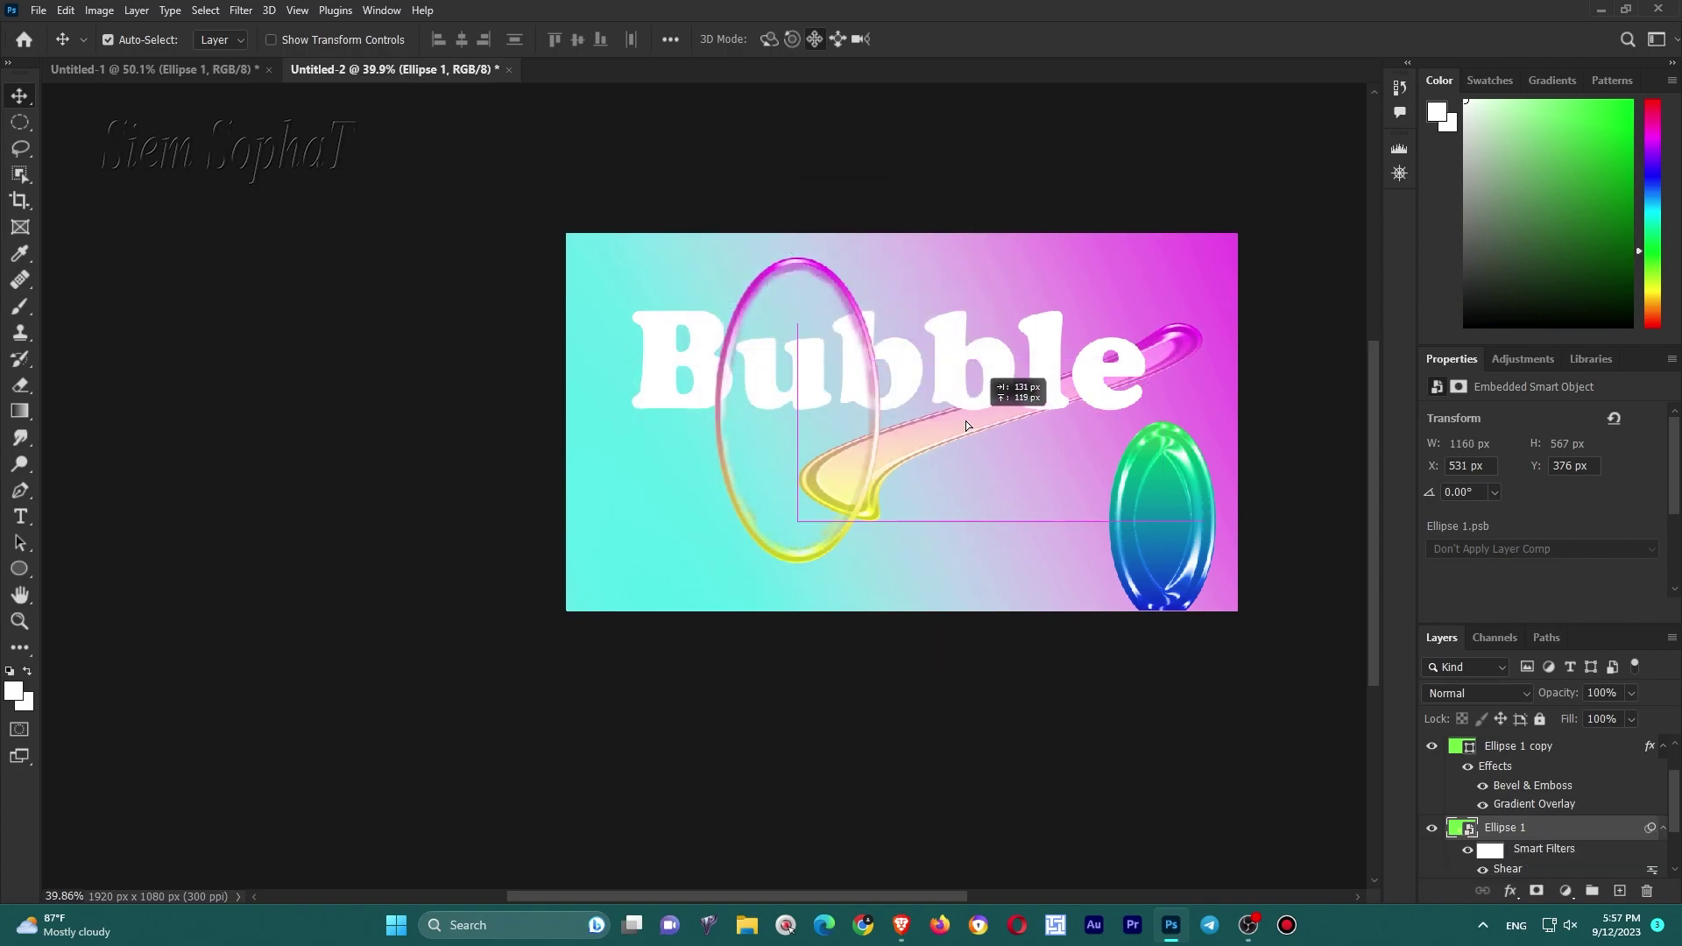
# Rotate the streak about 45° and move it up and to the right.
pyautogui.hotkey('ctrl', 't')
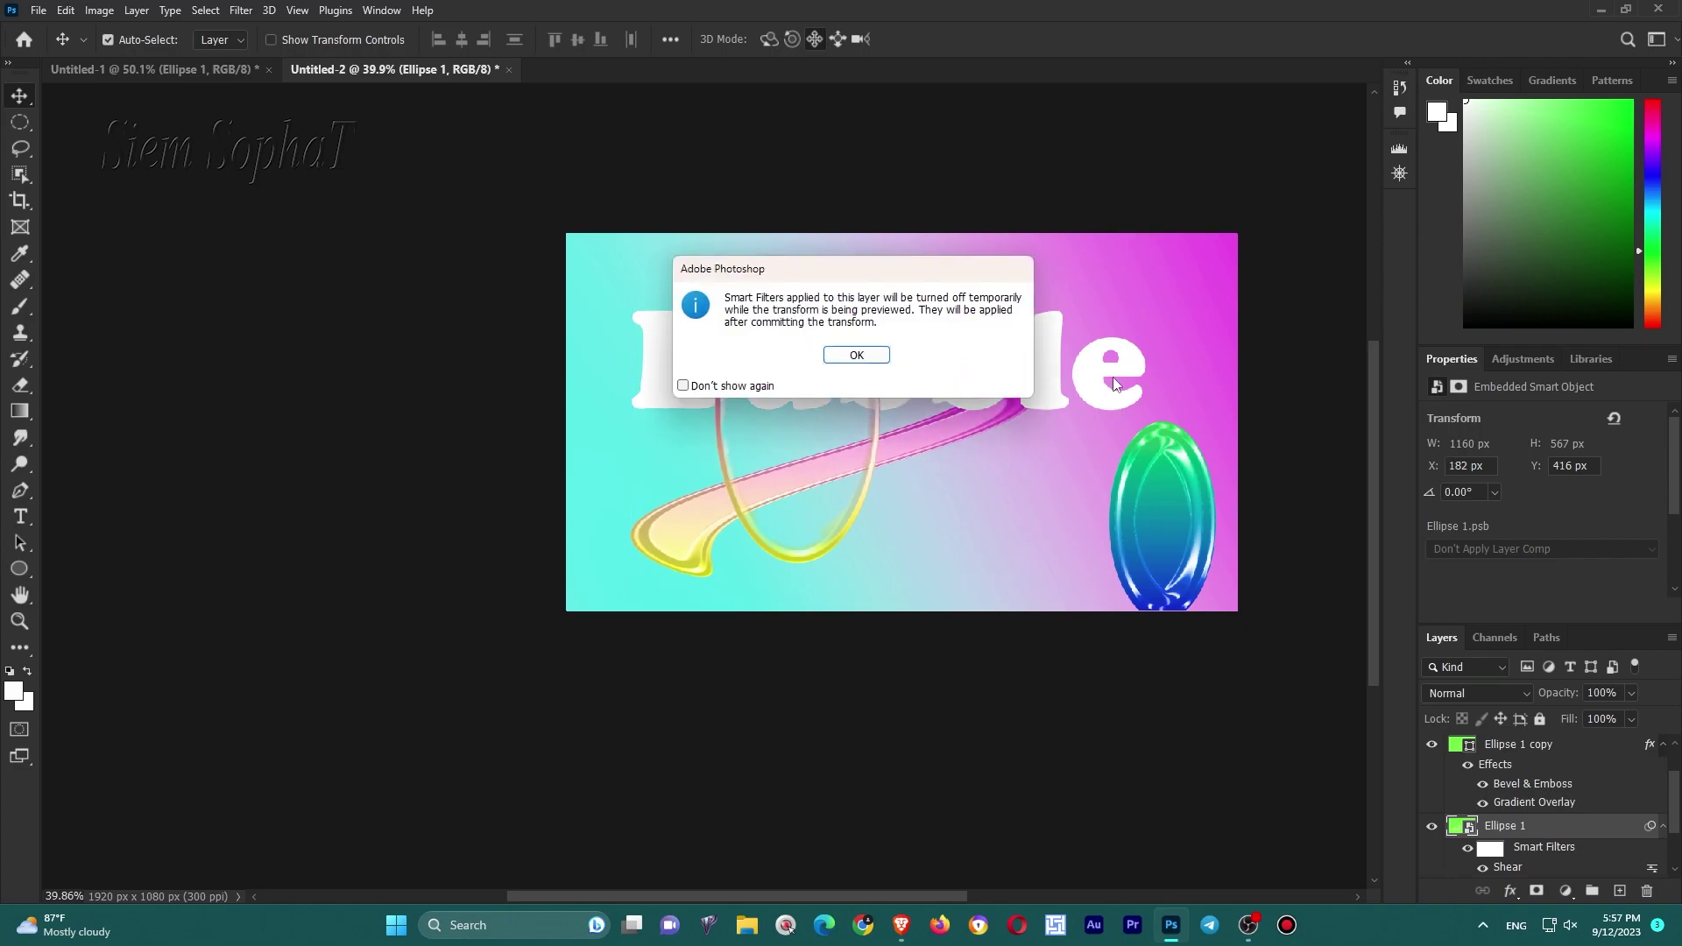
pyautogui.press('Return')
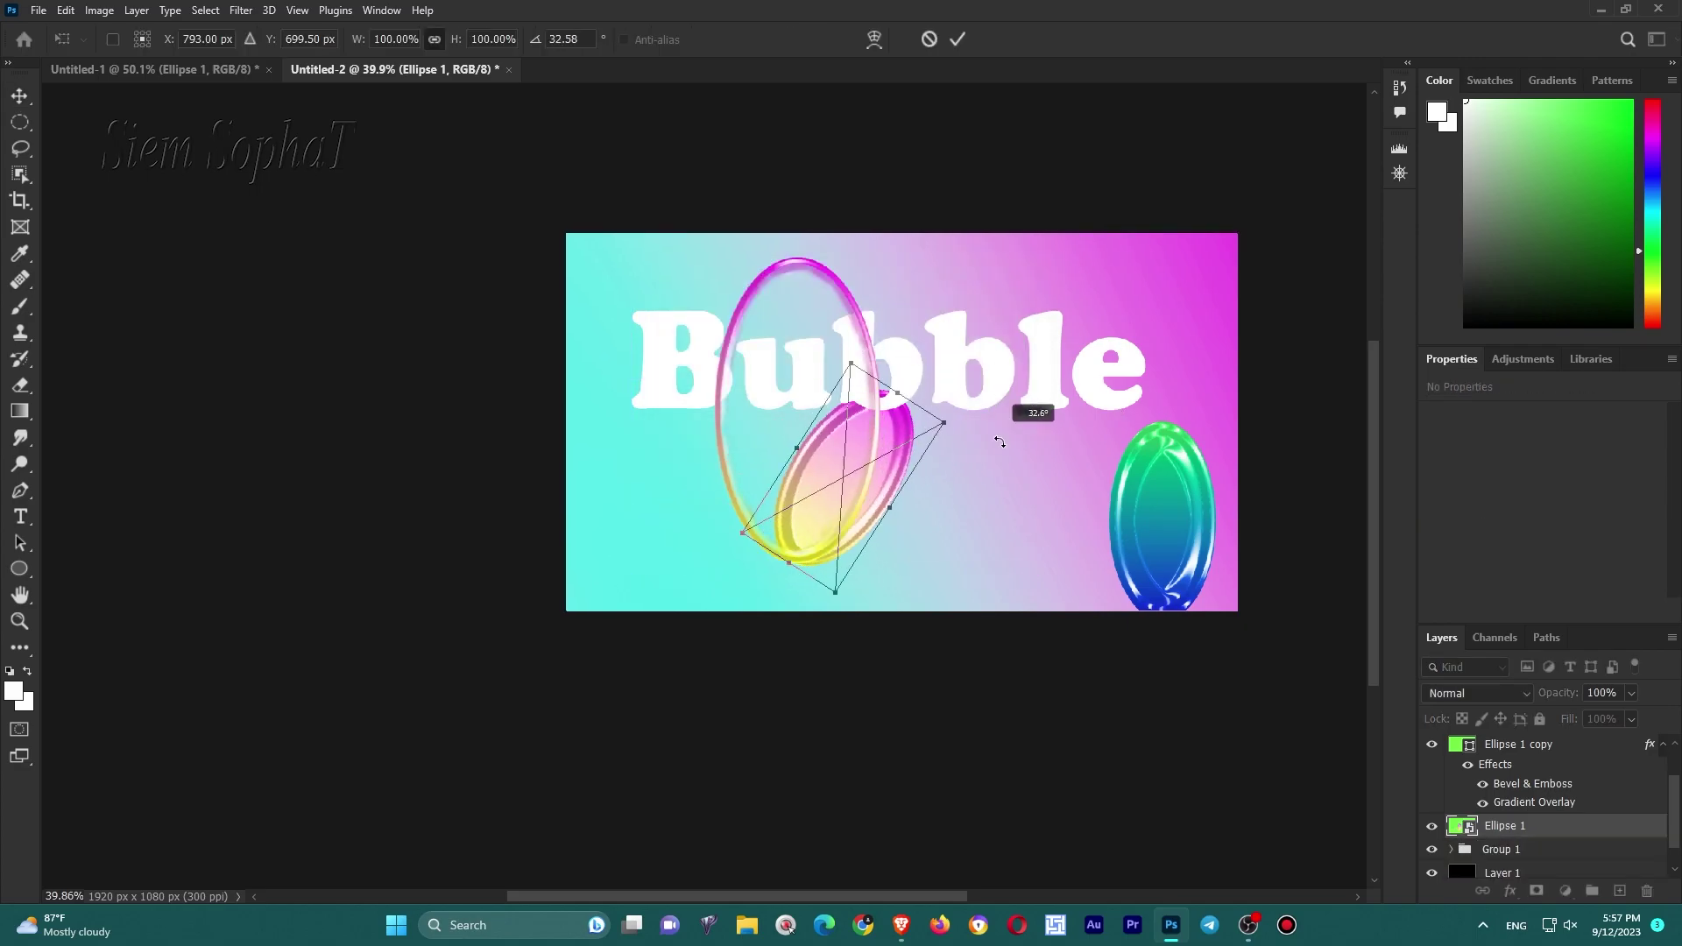
pyautogui.moveTo(946, 370)
pyautogui.mouseDown()
pyautogui.moveTo(1008, 447)
pyautogui.moveTo(988, 473)
pyautogui.mouseUp()
pyautogui.press('Return')
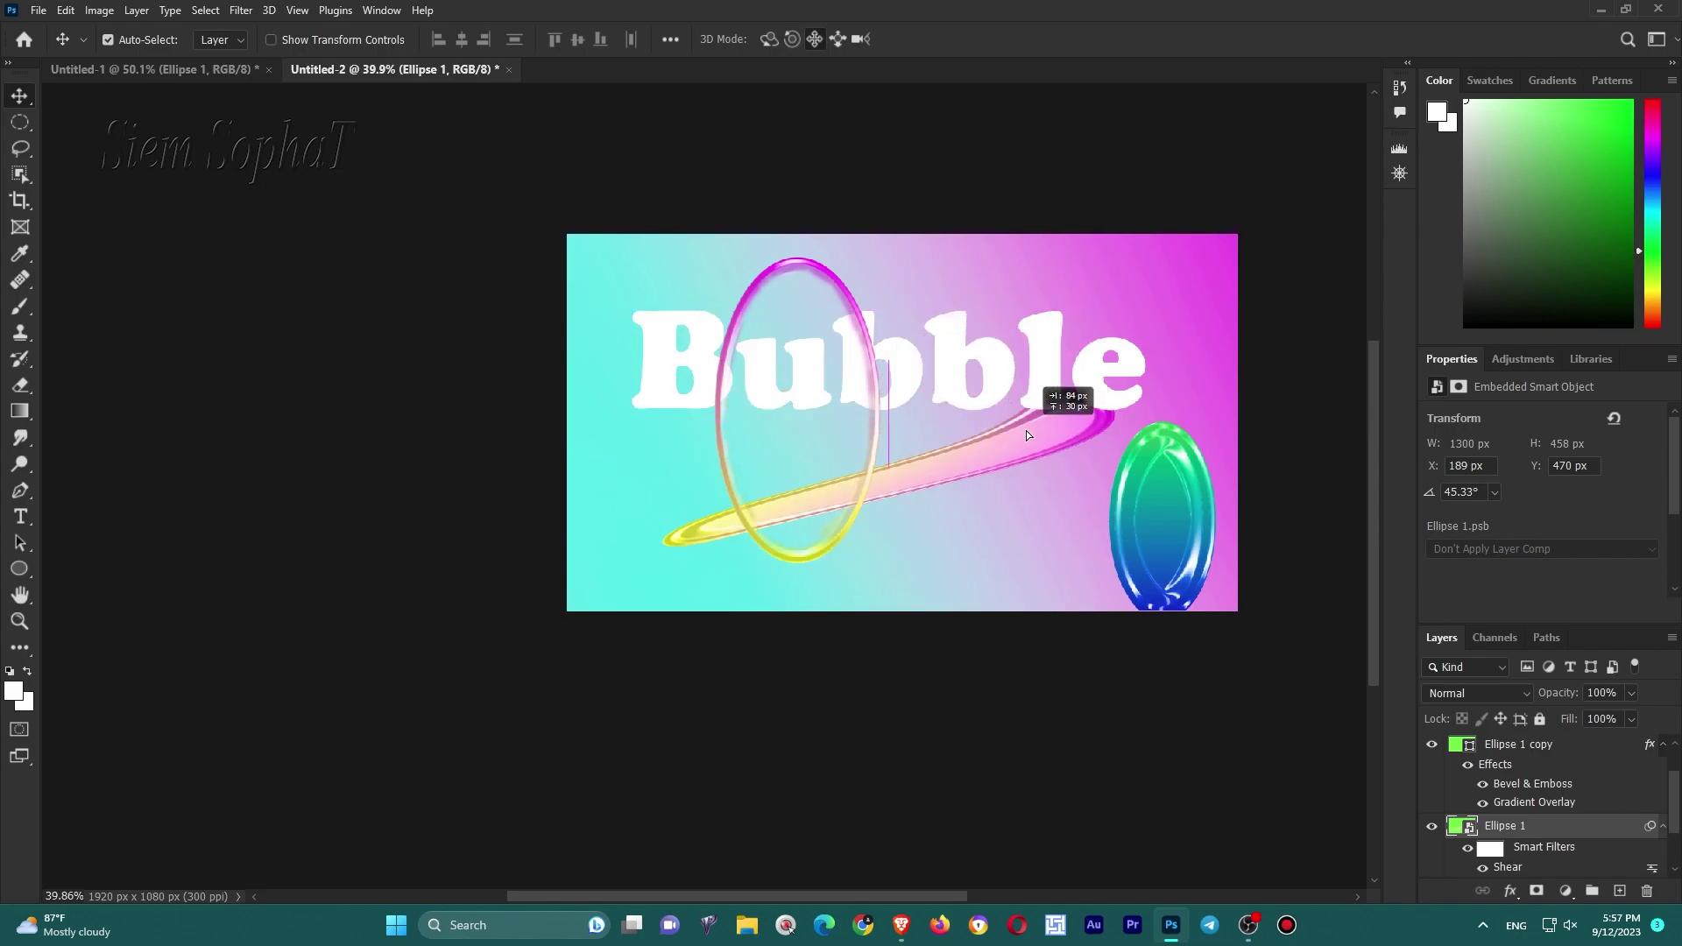
pyautogui.moveTo(989, 473); pyautogui.dragTo(1016, 422)
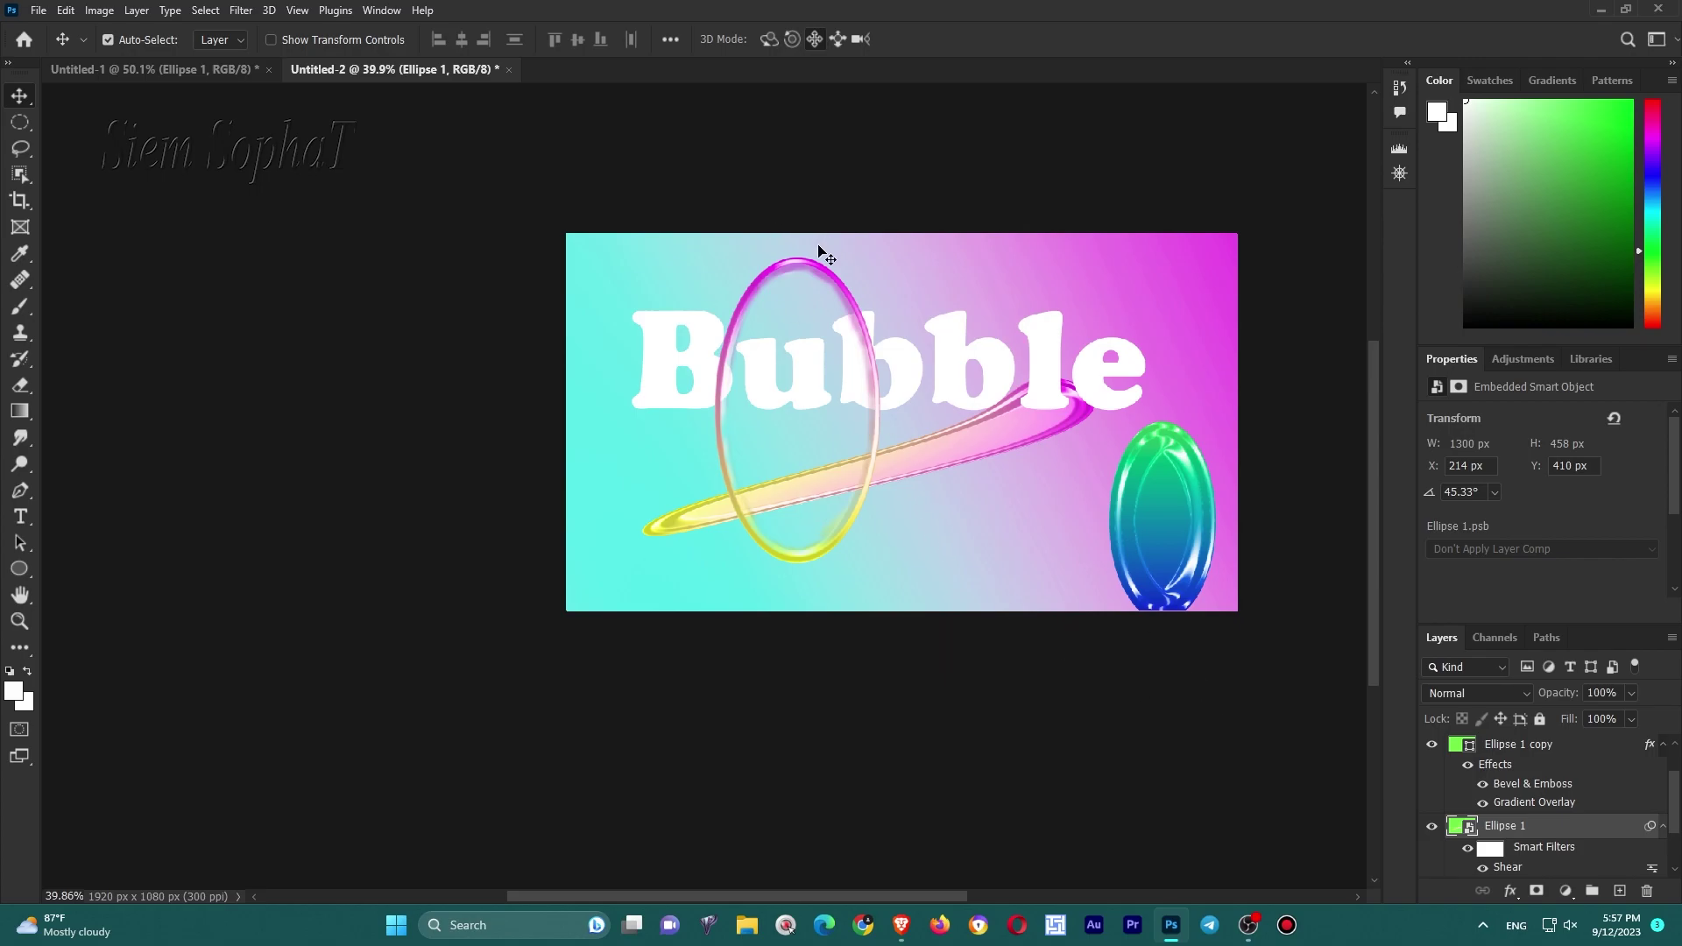
pyautogui.click(824, 273)
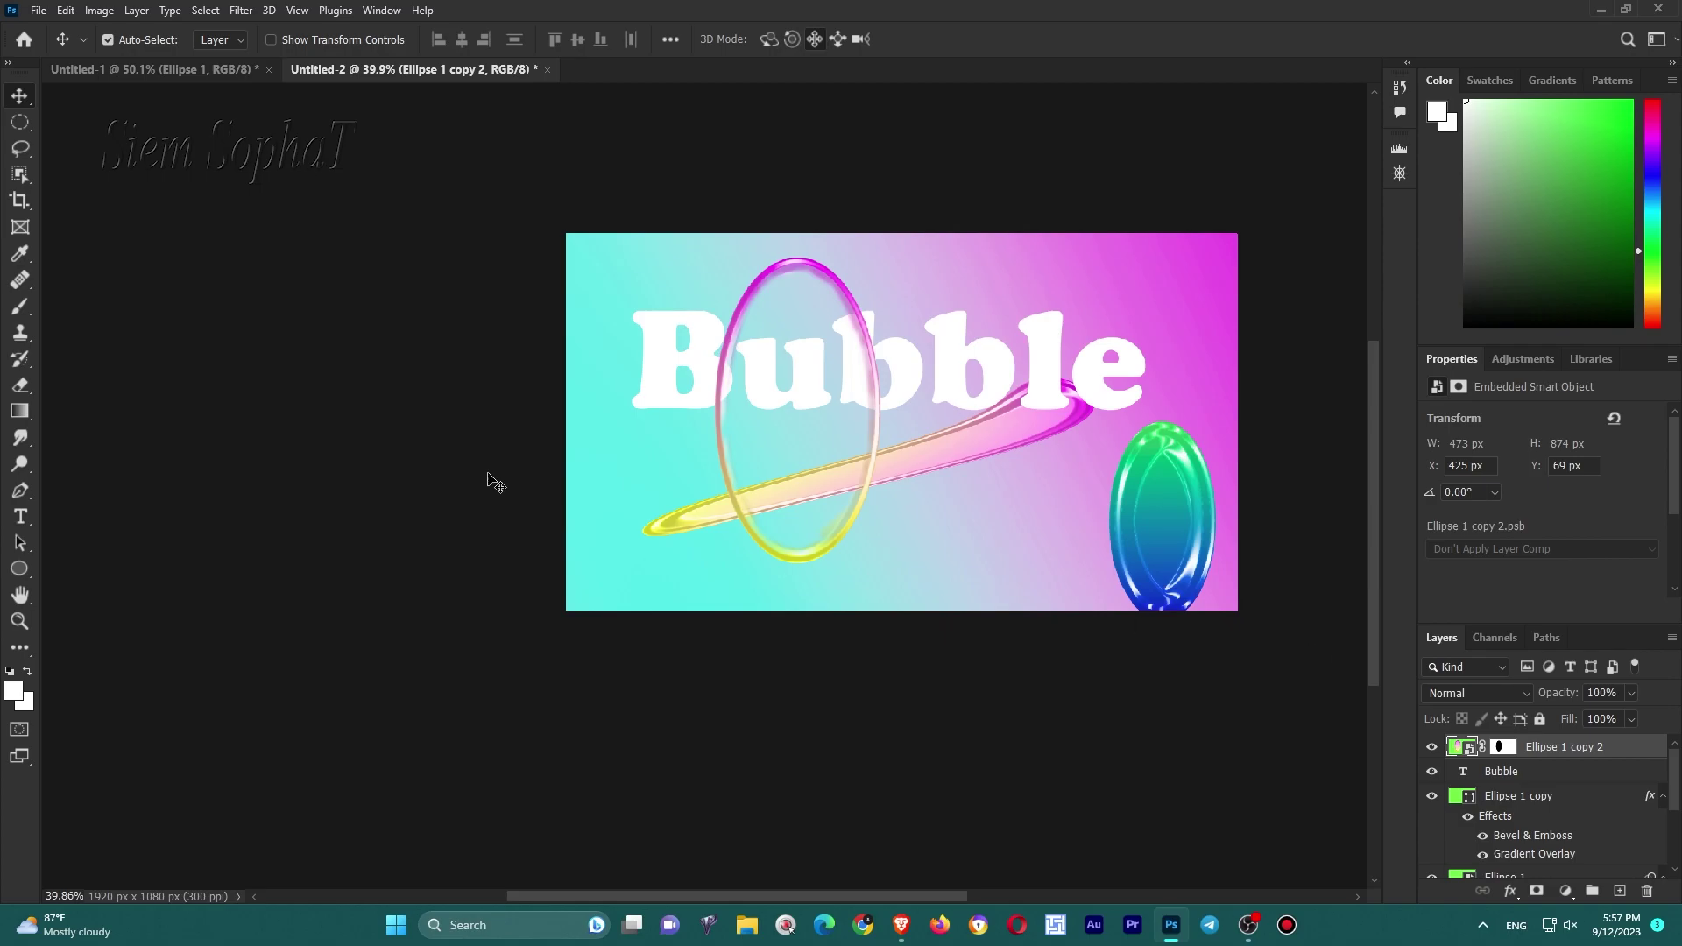
# Set the background colour to black and swap it into the foreground.
pyautogui.click(23, 699)
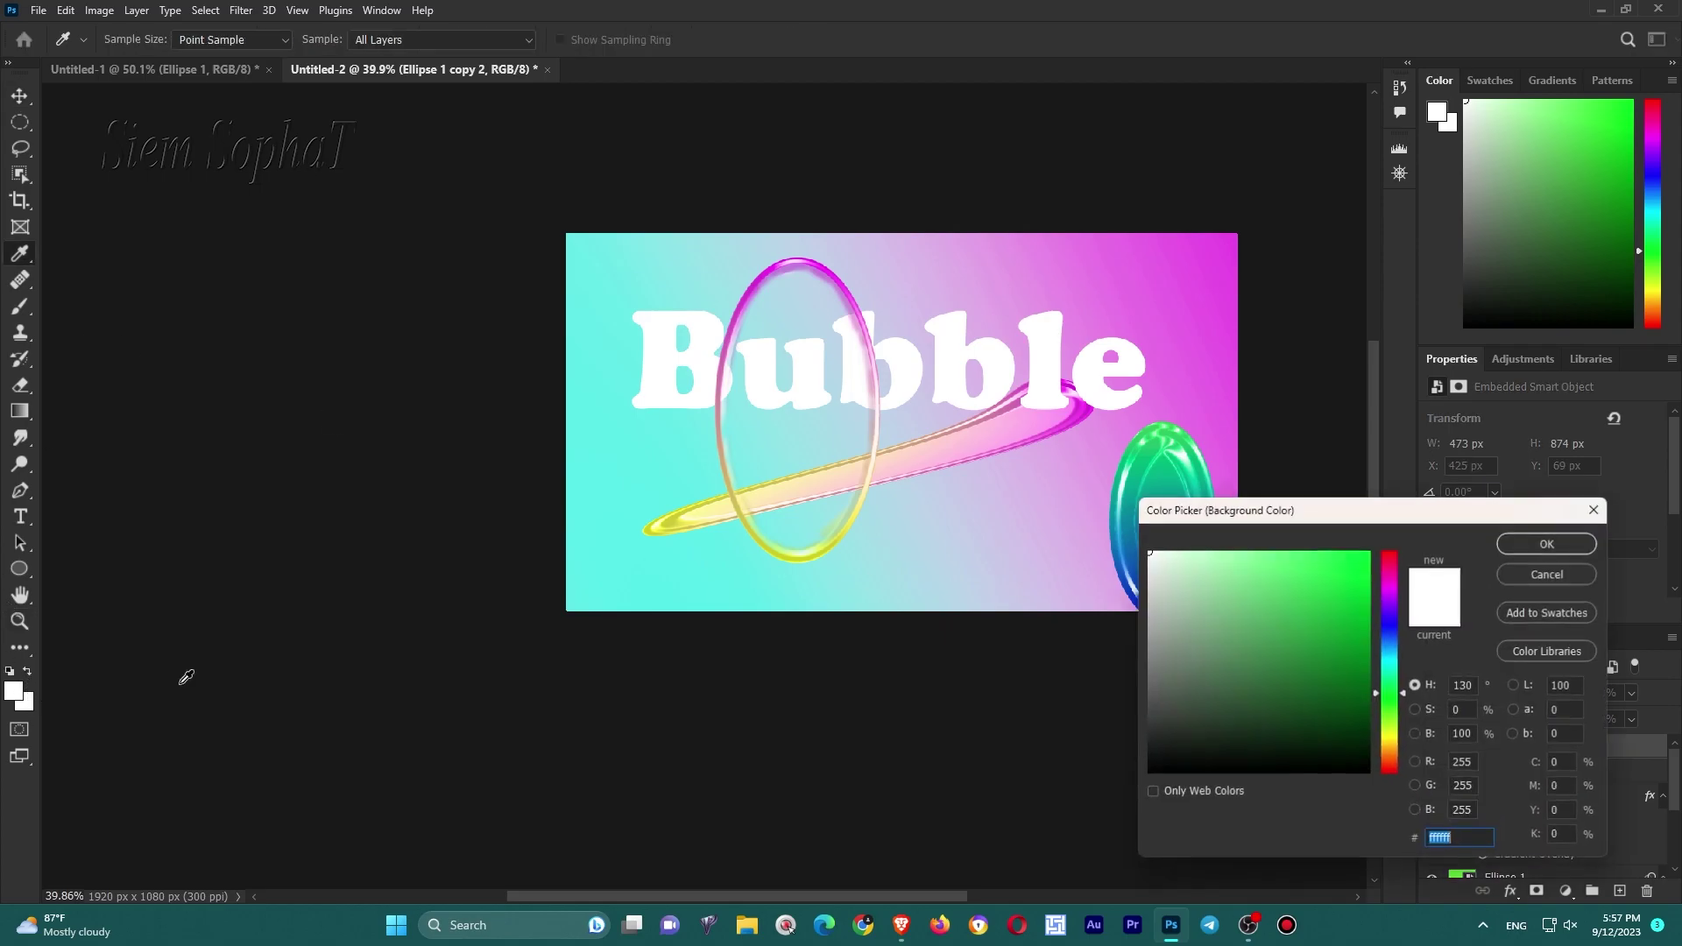
pyautogui.click(1261, 801)
pyautogui.click(1573, 545)
pyautogui.click(28, 673)
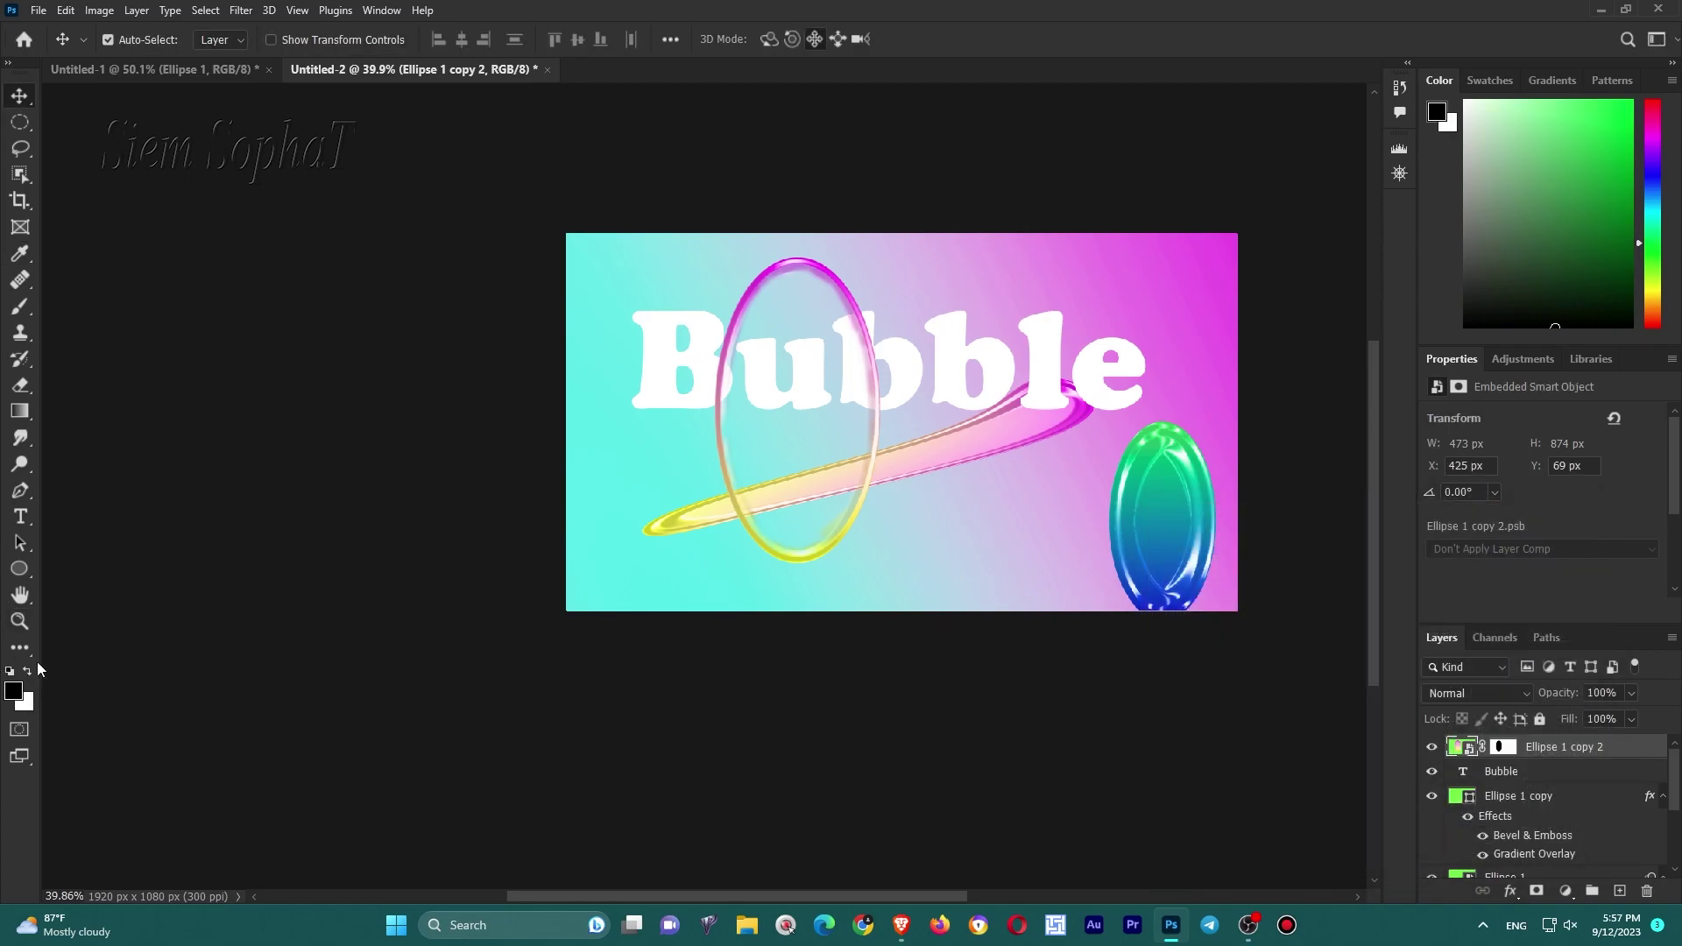
# With a size 90 brush, paint Ellipse 1 copy 2's mask to hide the ring over the streak.
pyautogui.press('b')
pyautogui.scroll(2, 868, 472)
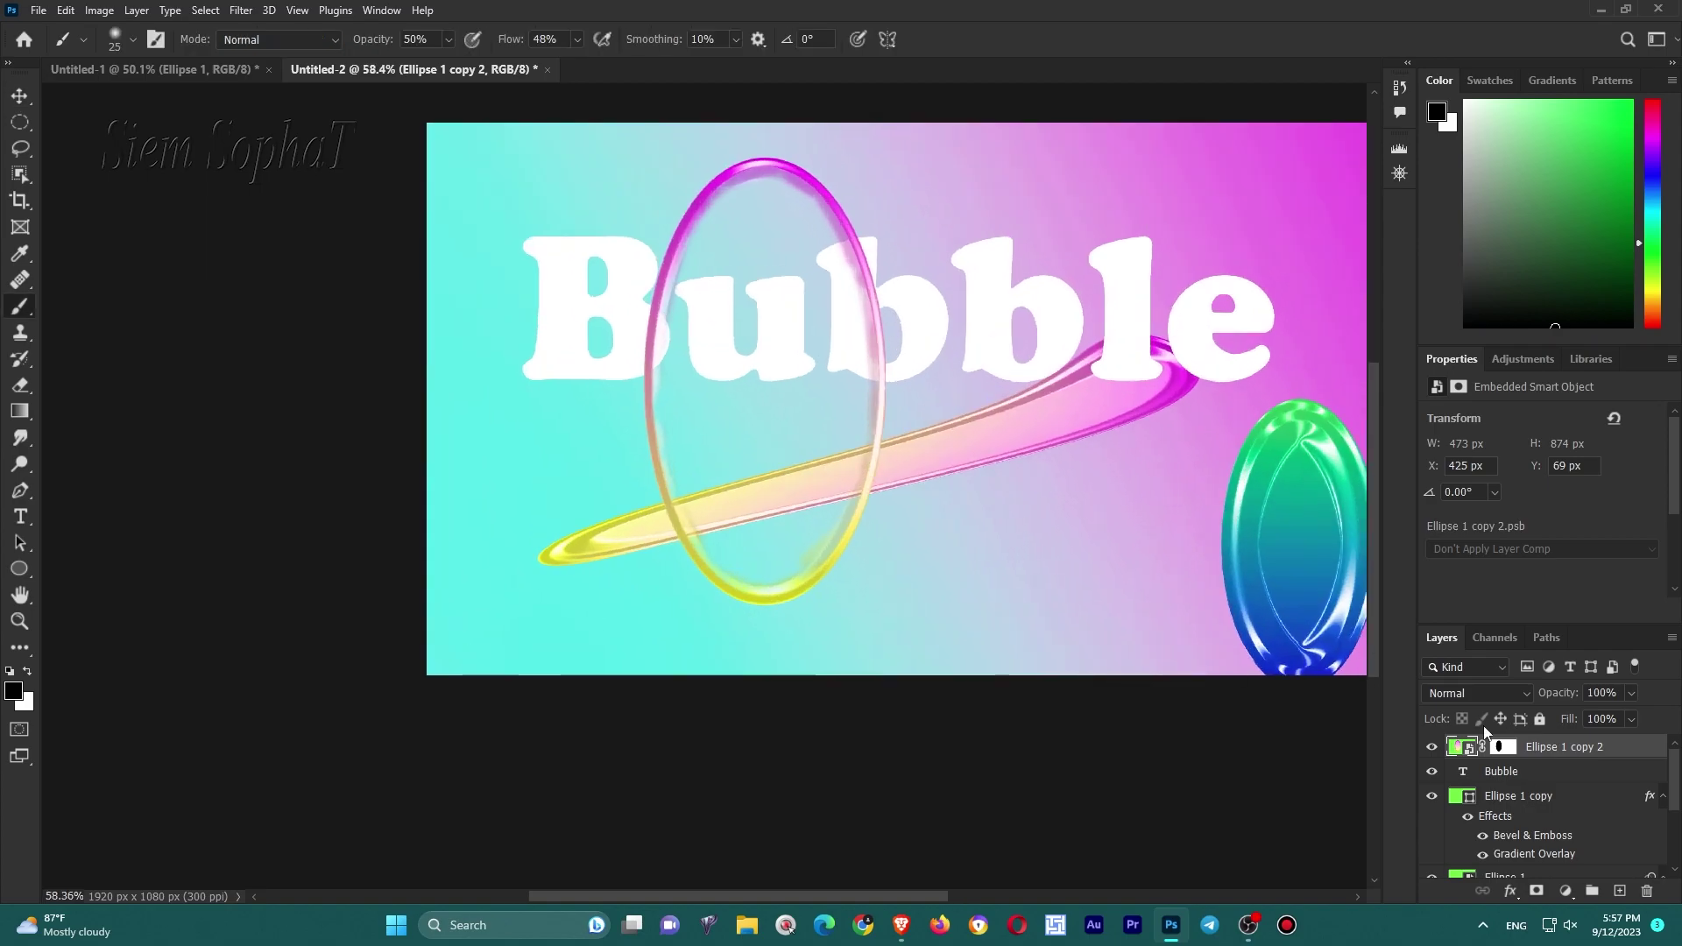
pyautogui.click(1501, 746)
pyautogui.press('x')
pyautogui.scroll(2, 867, 460)
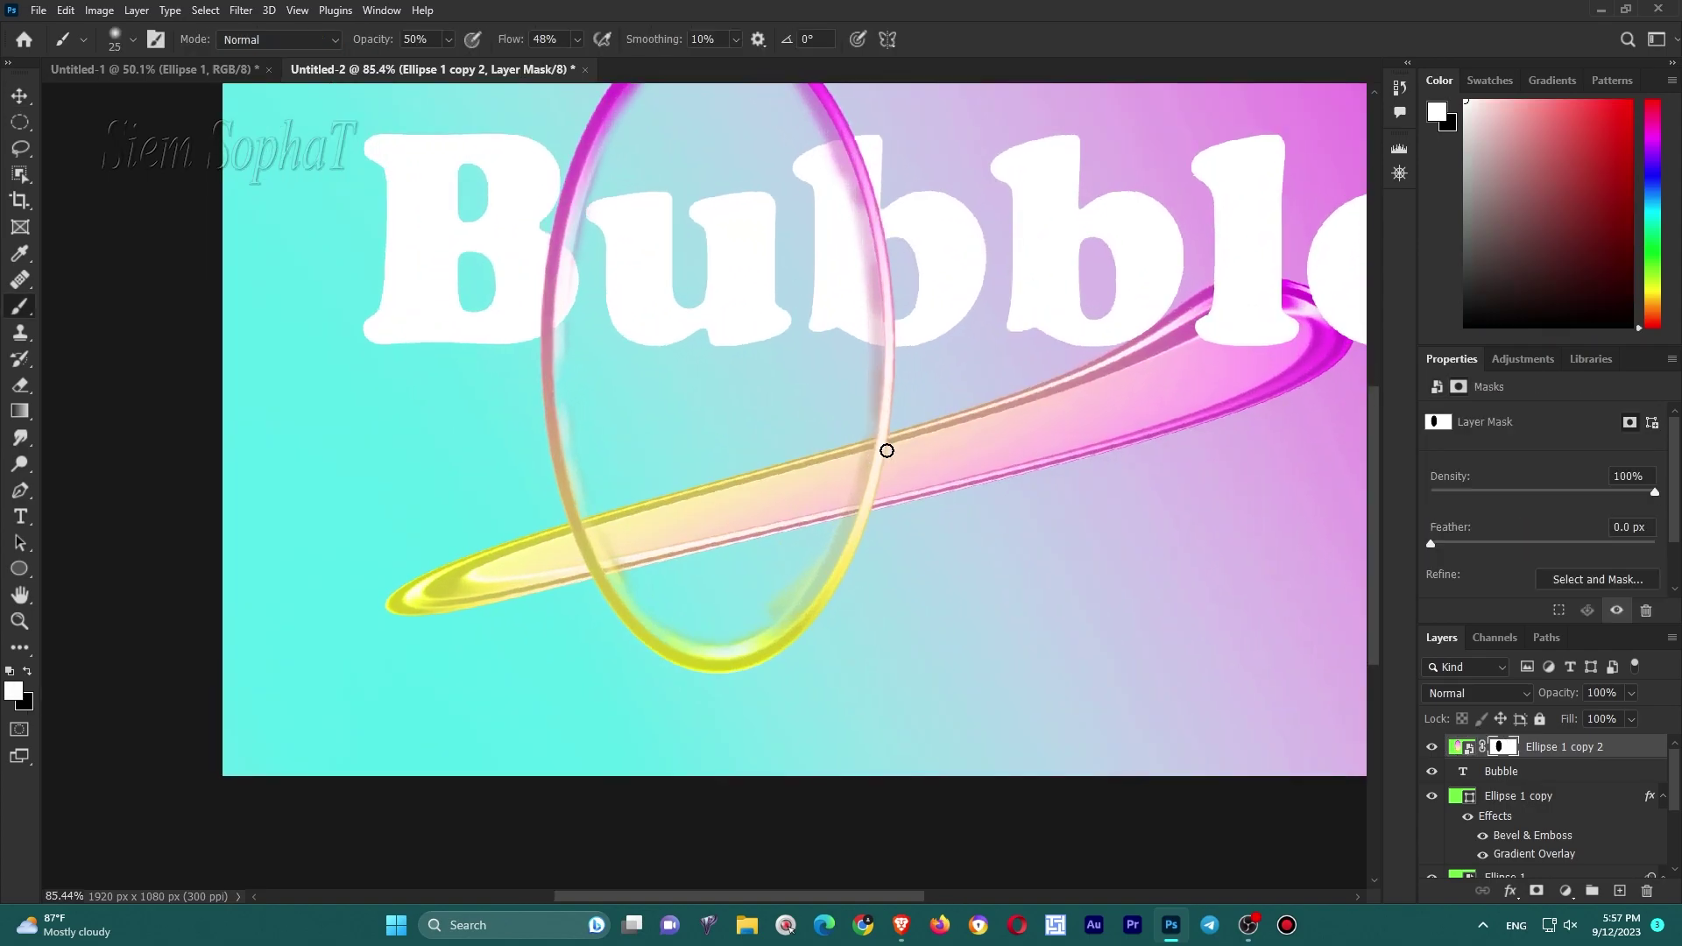
pyautogui.press(']')
pyautogui.press(']')
pyautogui.press(']')
pyautogui.moveTo(882, 478)
pyautogui.mouseDown()
pyautogui.moveTo(882, 443)
pyautogui.moveTo(864, 439)
pyautogui.moveTo(870, 480)
pyautogui.moveTo(784, 480)
pyautogui.moveTo(925, 487)
pyautogui.mouseUp()
pyautogui.press('x')
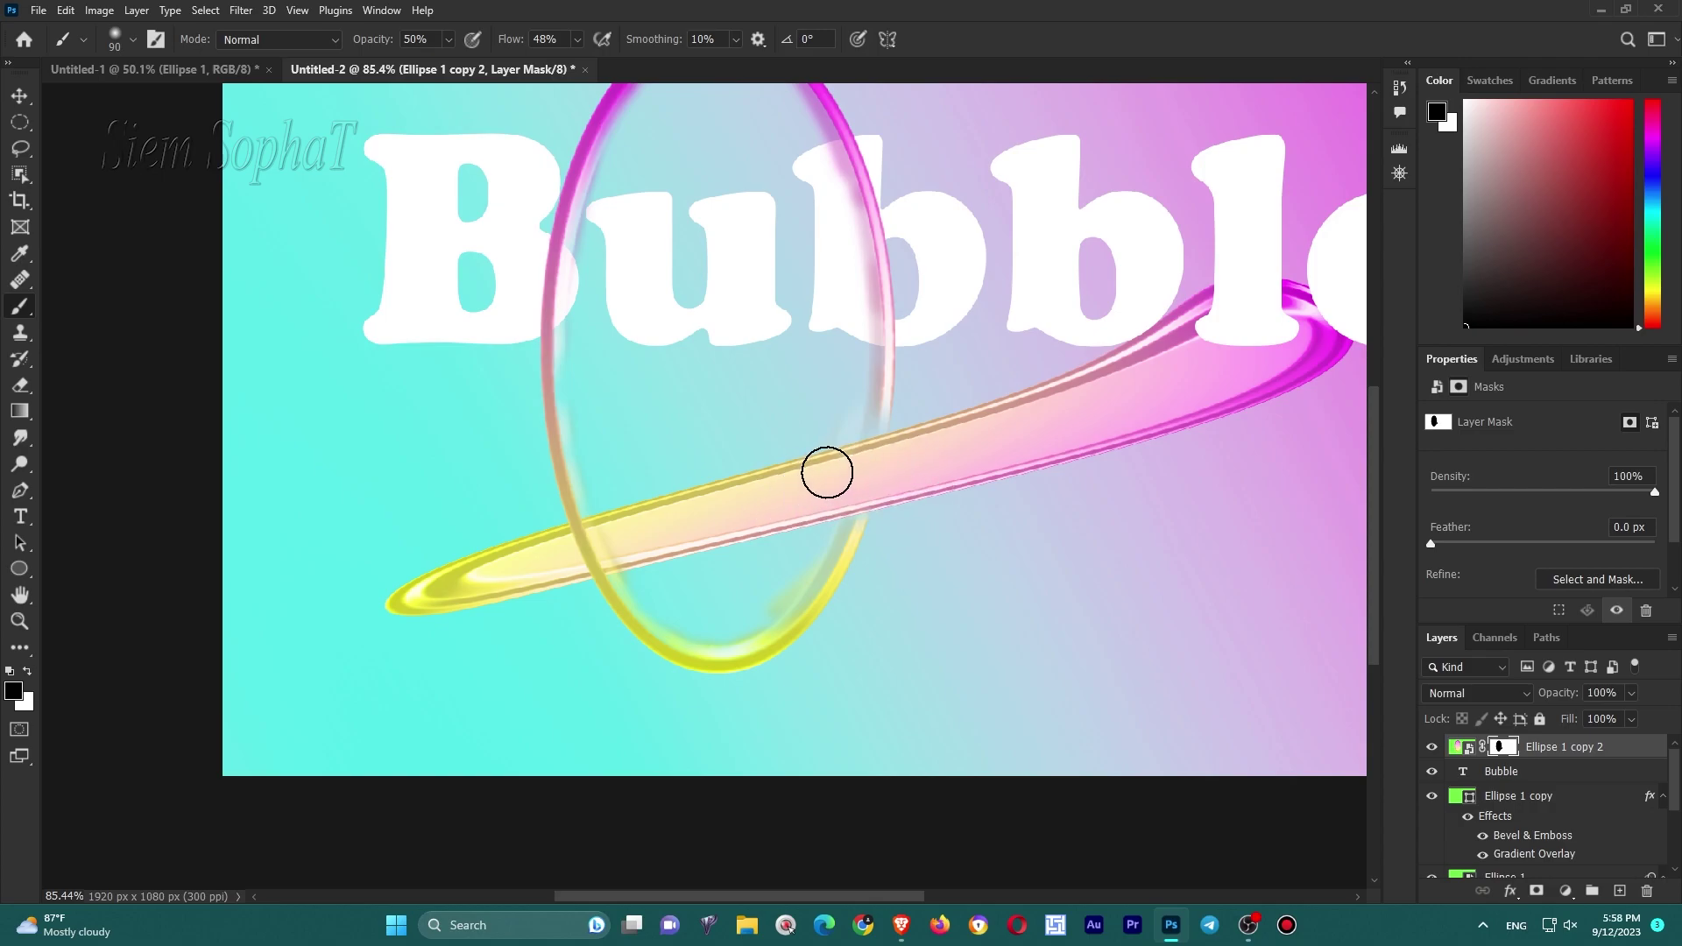
pyautogui.scroll(-5, 920, 492)
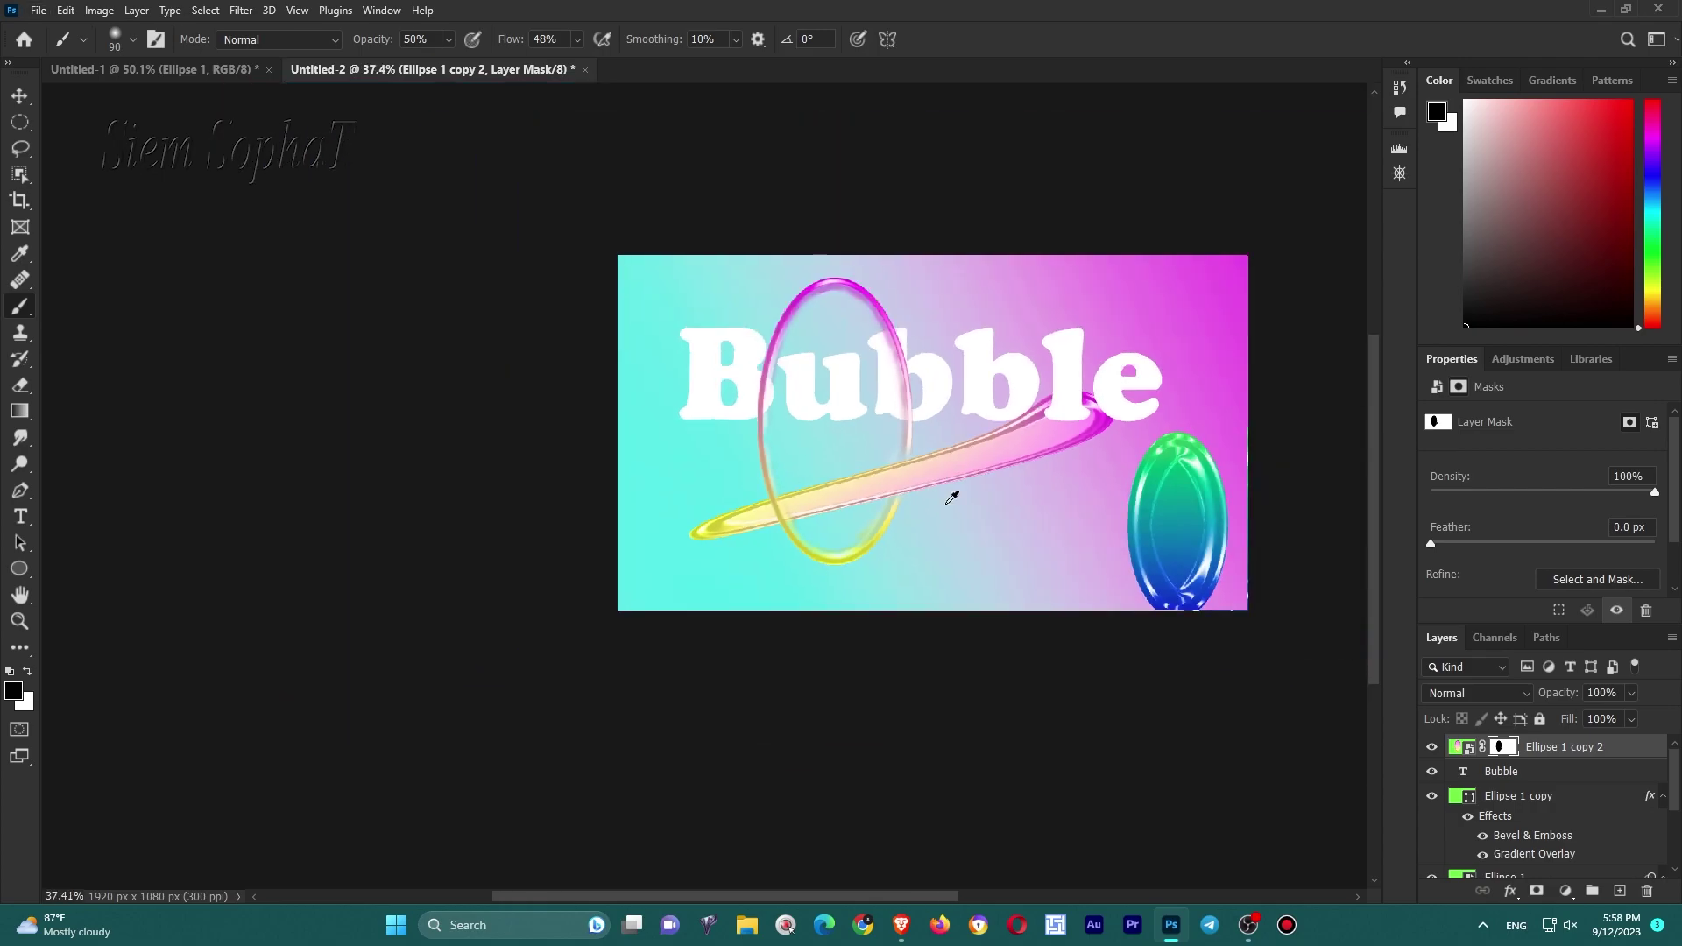
# Rotate the green bubble about 43° and reposition it beside the Bubble title.
pyautogui.press('v')
pyautogui.moveTo(1161, 532)
pyautogui.mouseDown()
pyautogui.moveTo(1147, 376)
pyautogui.moveTo(929, 531)
pyautogui.moveTo(968, 534)
pyautogui.mouseUp()
pyautogui.hotkey('ctrl', 't')
pyautogui.moveTo(1044, 466); pyautogui.dragTo(1125, 571)
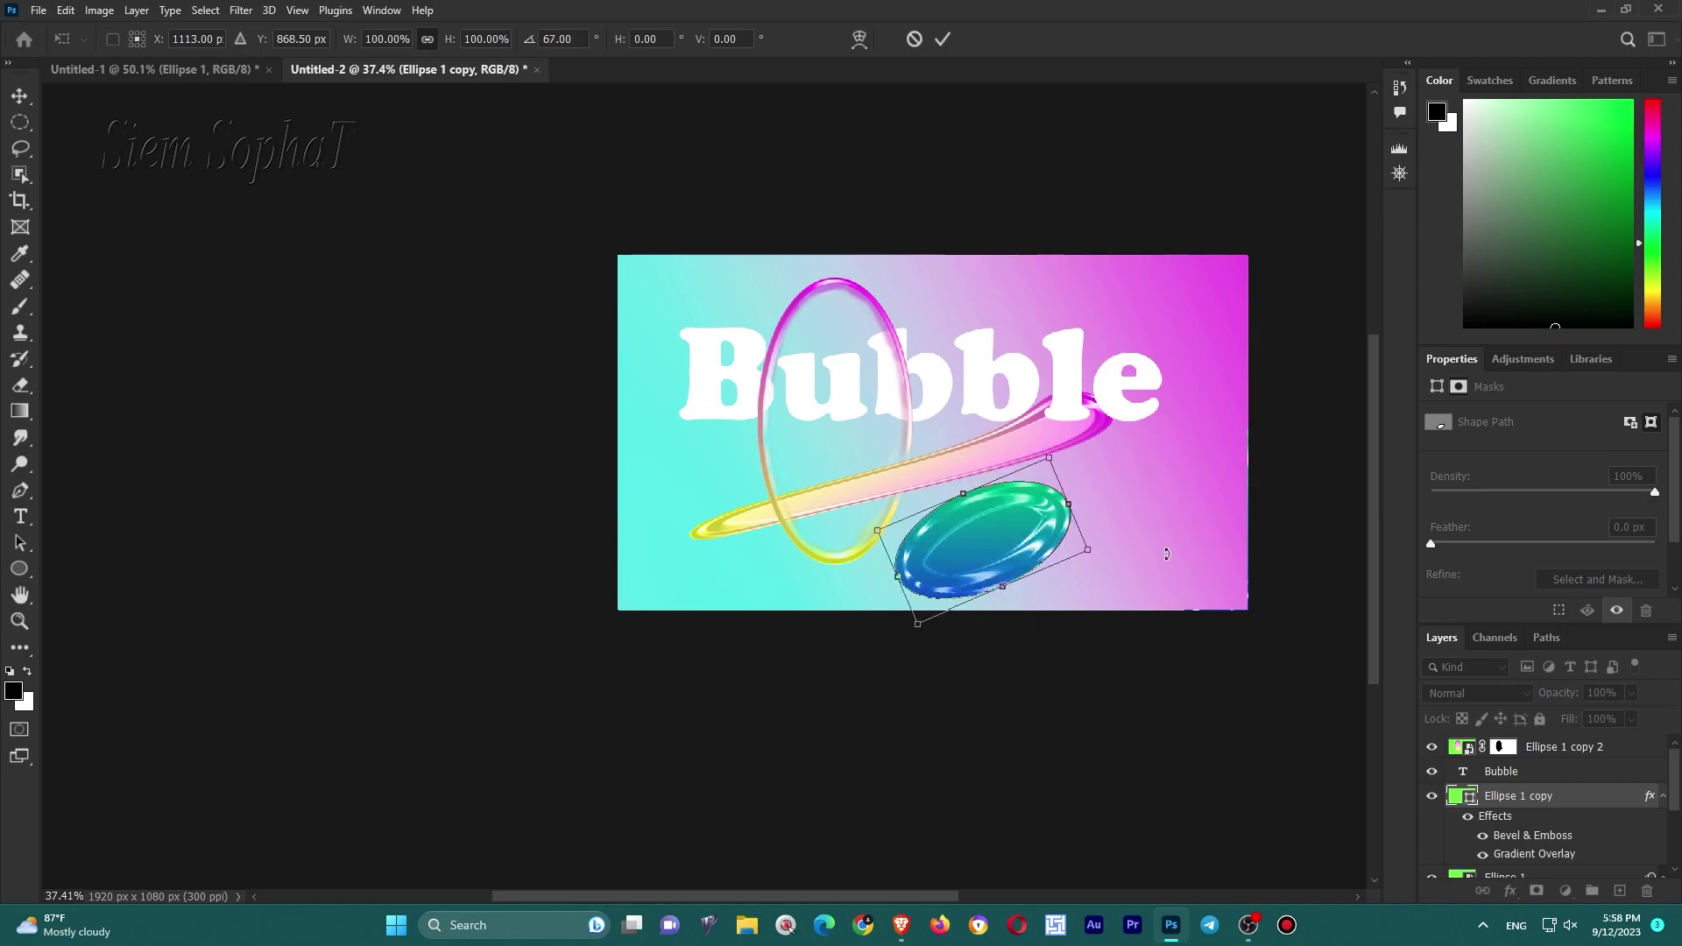
pyautogui.press('Return')
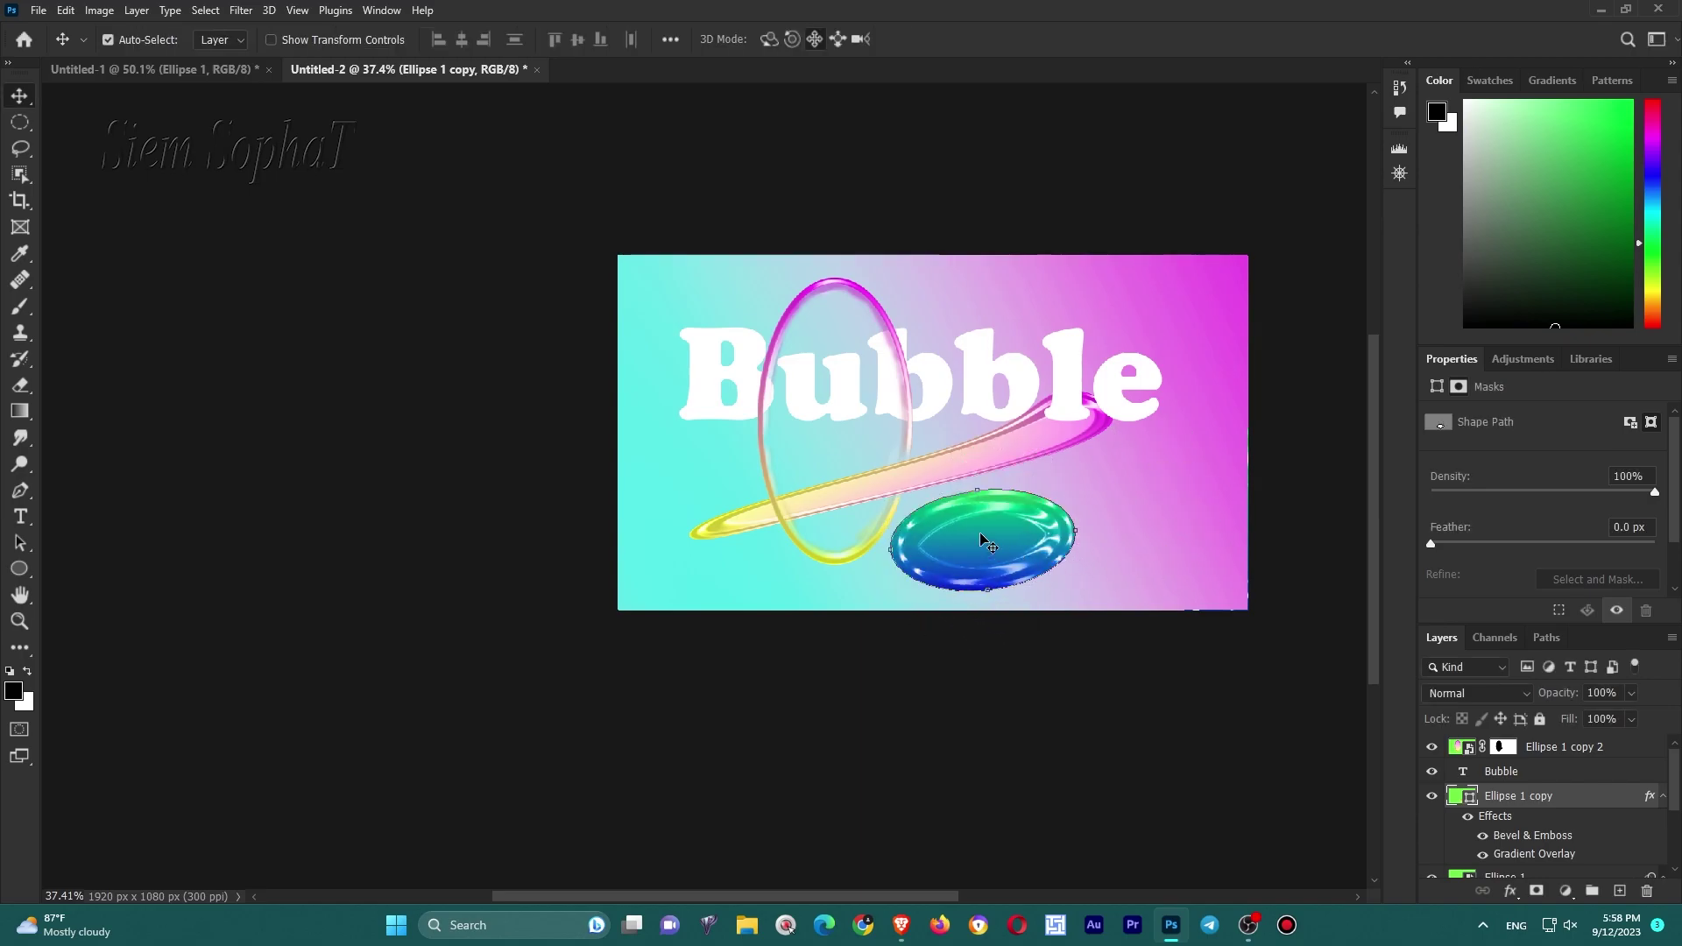
pyautogui.moveTo(981, 534)
pyautogui.mouseDown()
pyautogui.moveTo(1034, 532)
pyautogui.moveTo(1190, 435)
pyautogui.moveTo(1138, 296)
pyautogui.mouseUp()
# Copy the bubble, shrink one copy to about 75%, and arrange copies at bottom-left and lower right.
pyautogui.hotkey('ctrl', 't')
pyautogui.moveTo(1051, 357)
pyautogui.mouseDown()
pyautogui.moveTo(1096, 330)
pyautogui.moveTo(1174, 469)
pyautogui.mouseUp()
pyautogui.press('Return')
pyautogui.moveTo(1018, 585); pyautogui.dragTo(690, 612)
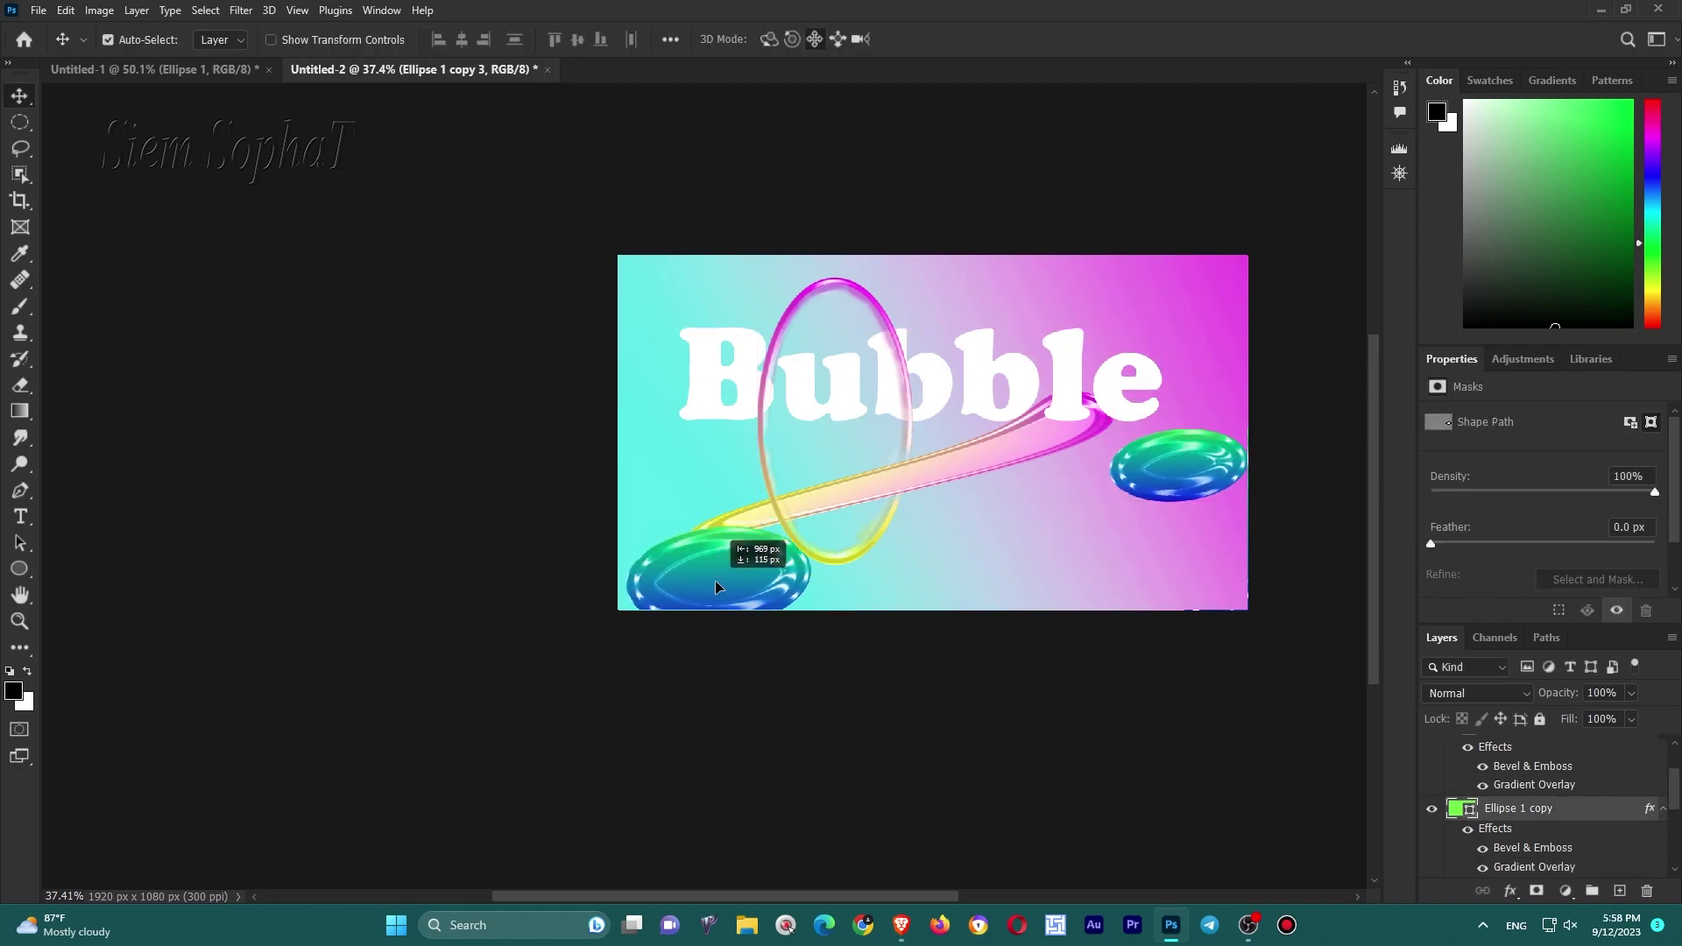
pyautogui.press('ctrl')
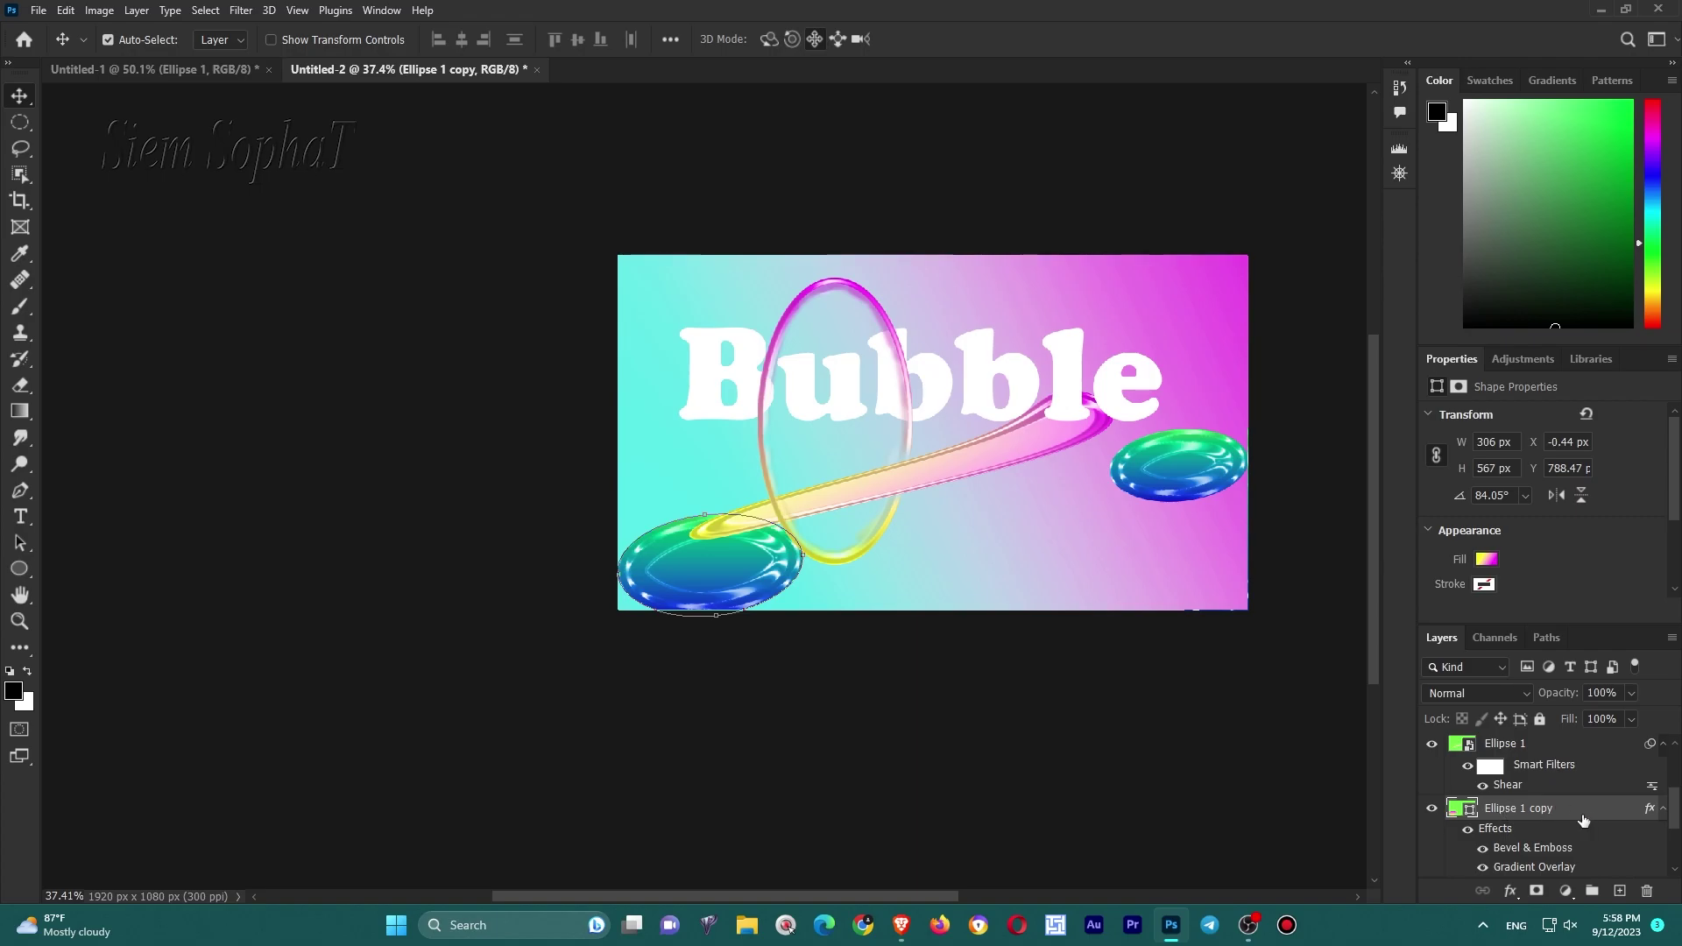
pyautogui.moveTo(704, 561); pyautogui.dragTo(681, 496)
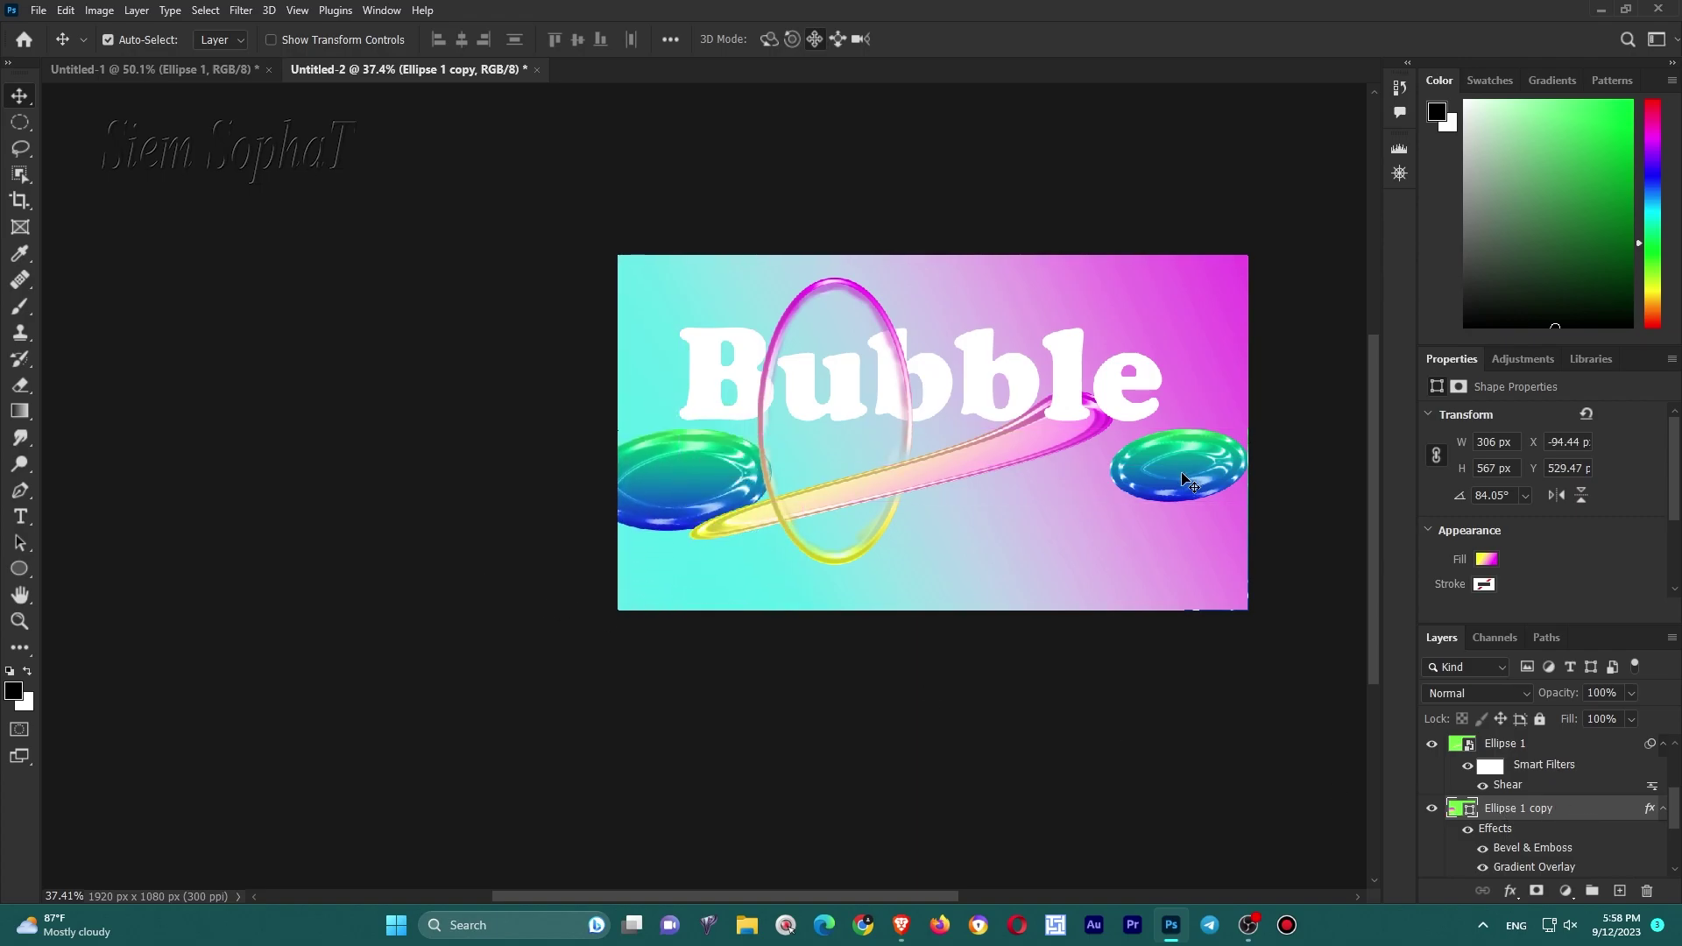
pyautogui.moveTo(1179, 464)
pyautogui.mouseDown()
pyautogui.moveTo(975, 583)
pyautogui.moveTo(1031, 504)
pyautogui.moveTo(1137, 568)
pyautogui.mouseUp()
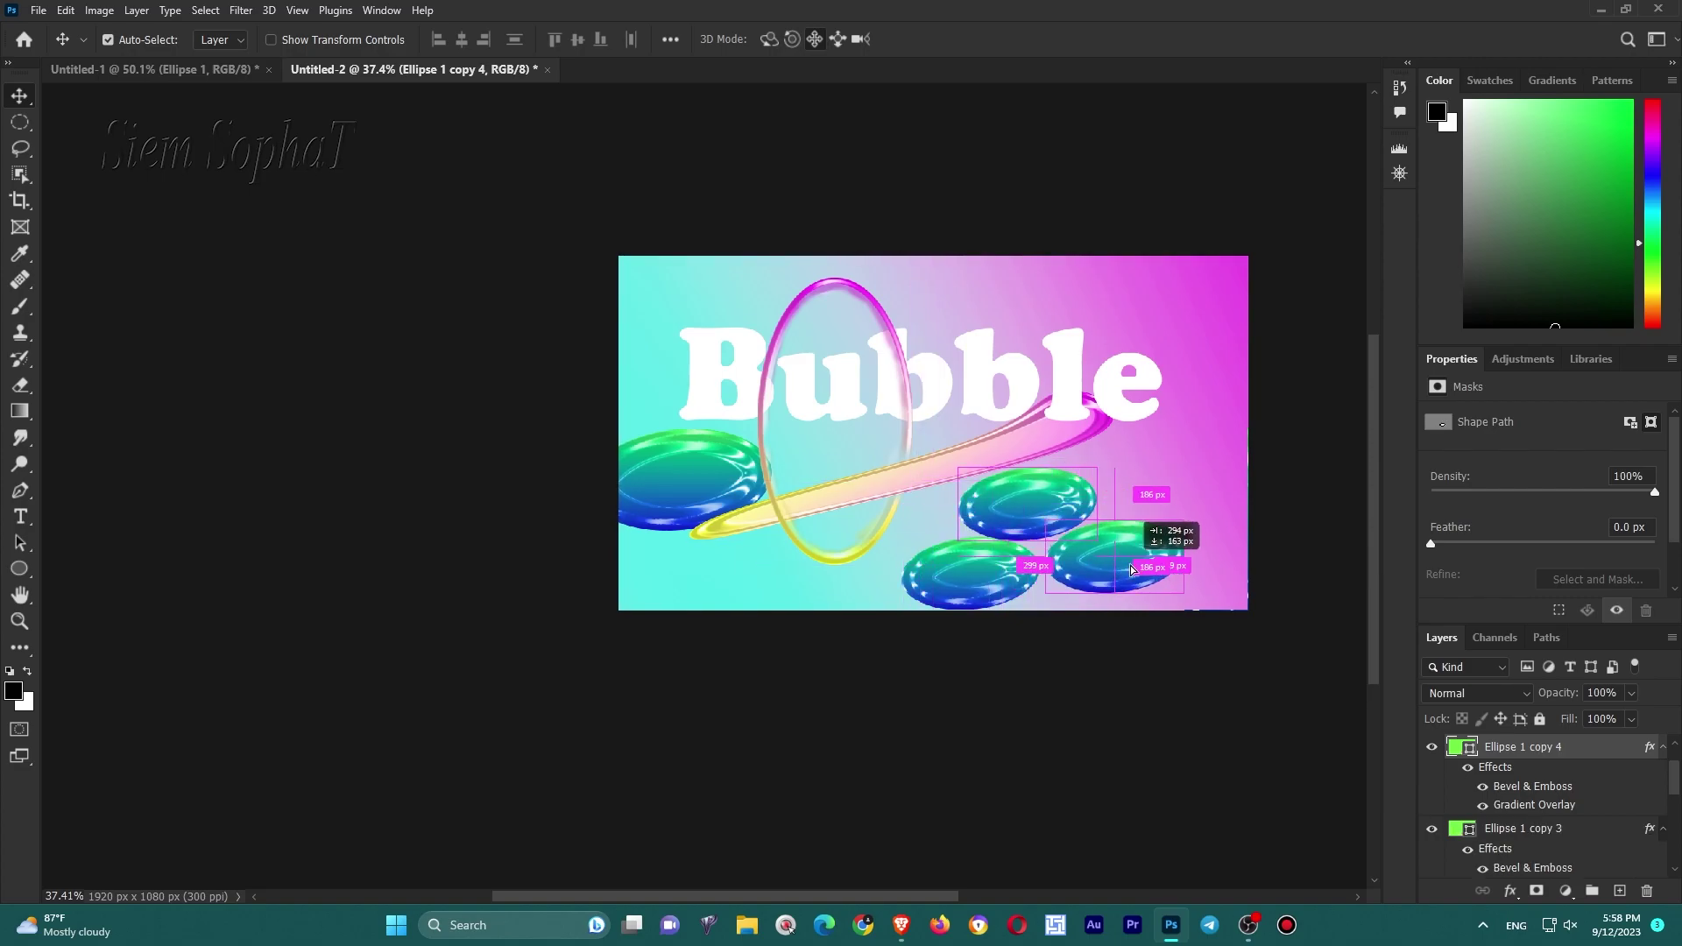
pyautogui.moveTo(1051, 525); pyautogui.dragTo(1069, 515)
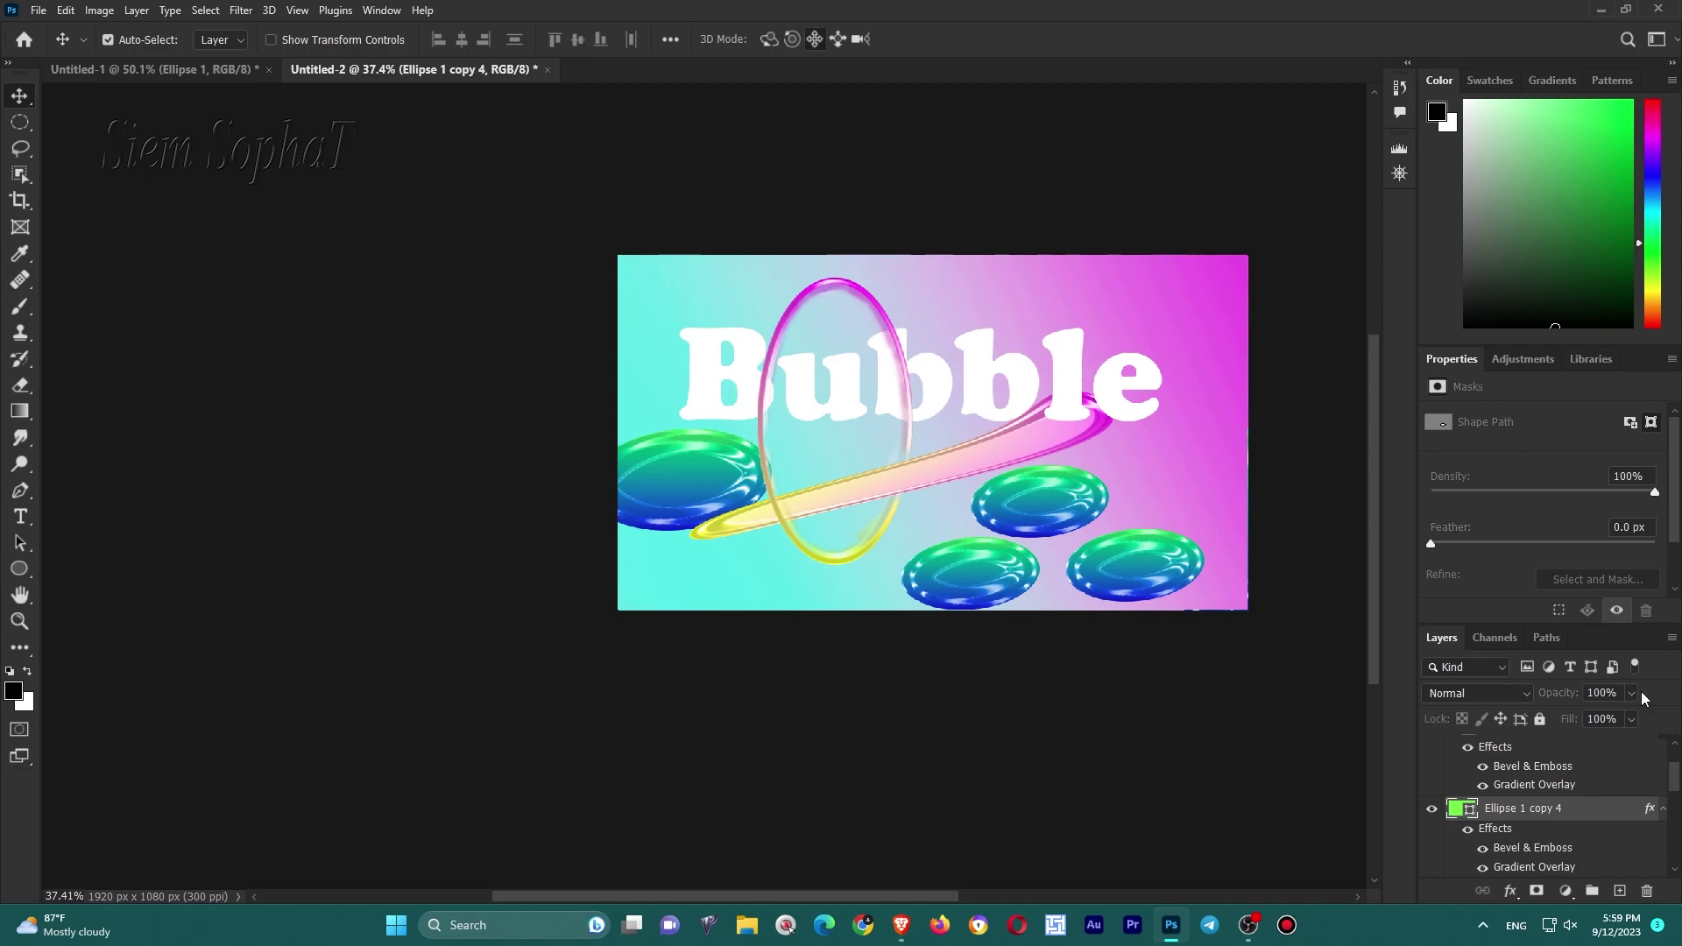
# Check Ellipse 1 copy 4's layer style, then add a Hue/Saturation adjustment layer.
pyautogui.doubleClick(1509, 829)
pyautogui.moveTo(1060, 221); pyautogui.dragTo(451, 265)
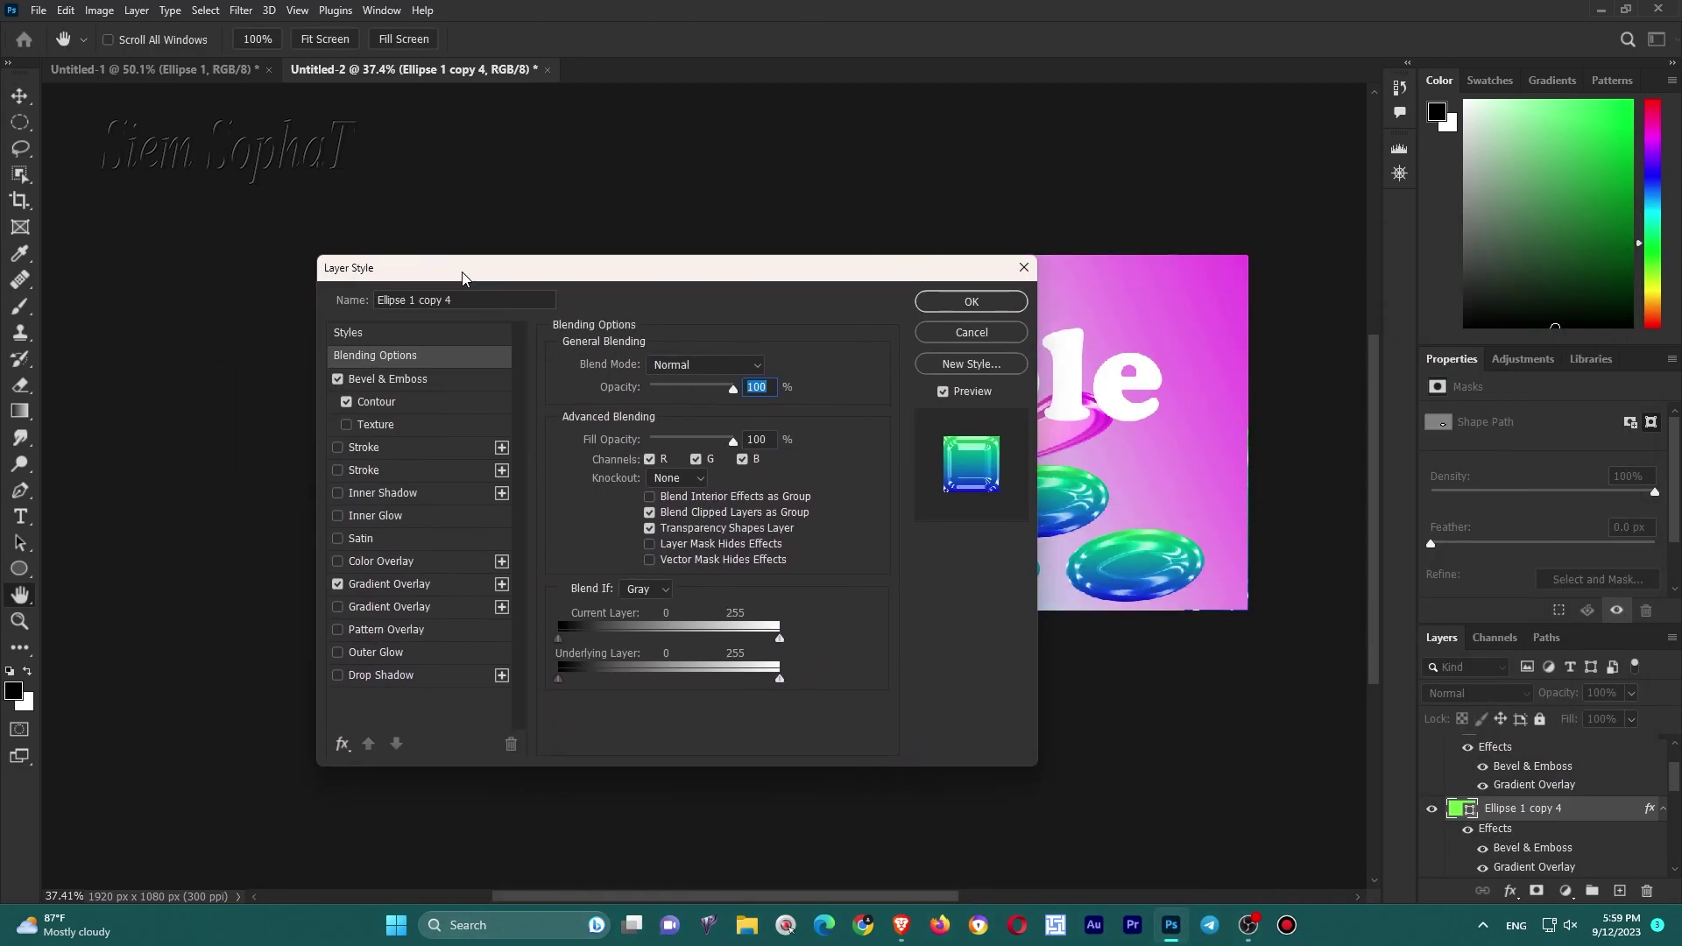
pyautogui.click(1038, 264)
pyautogui.click(1566, 891)
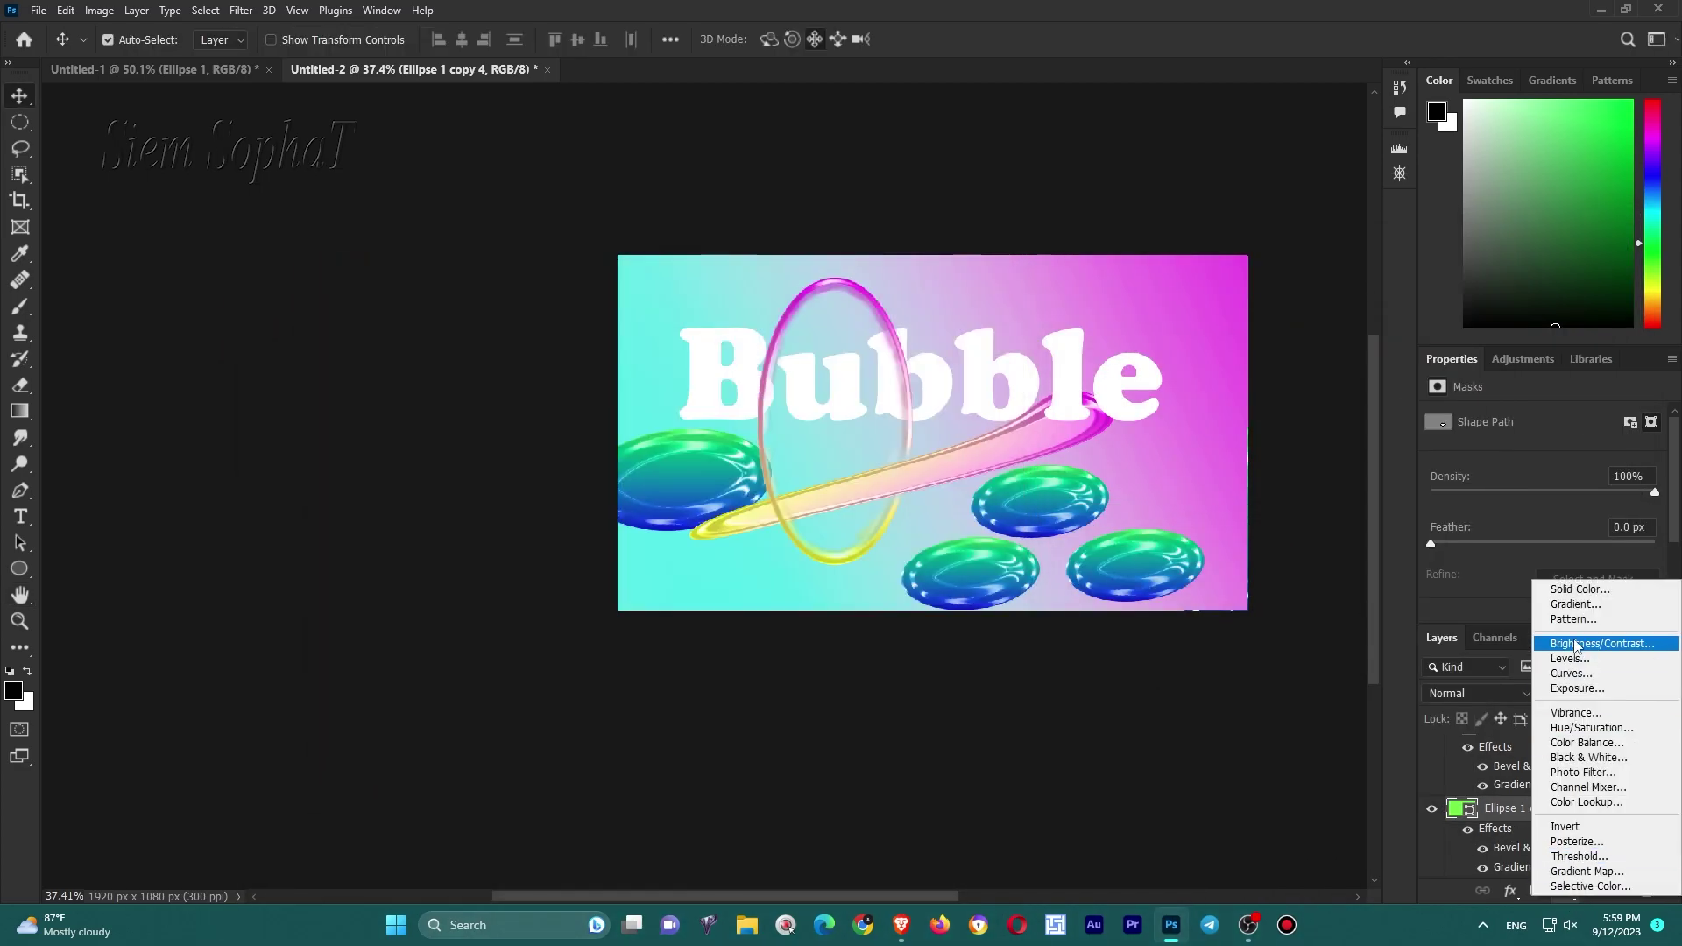
pyautogui.click(1590, 728)
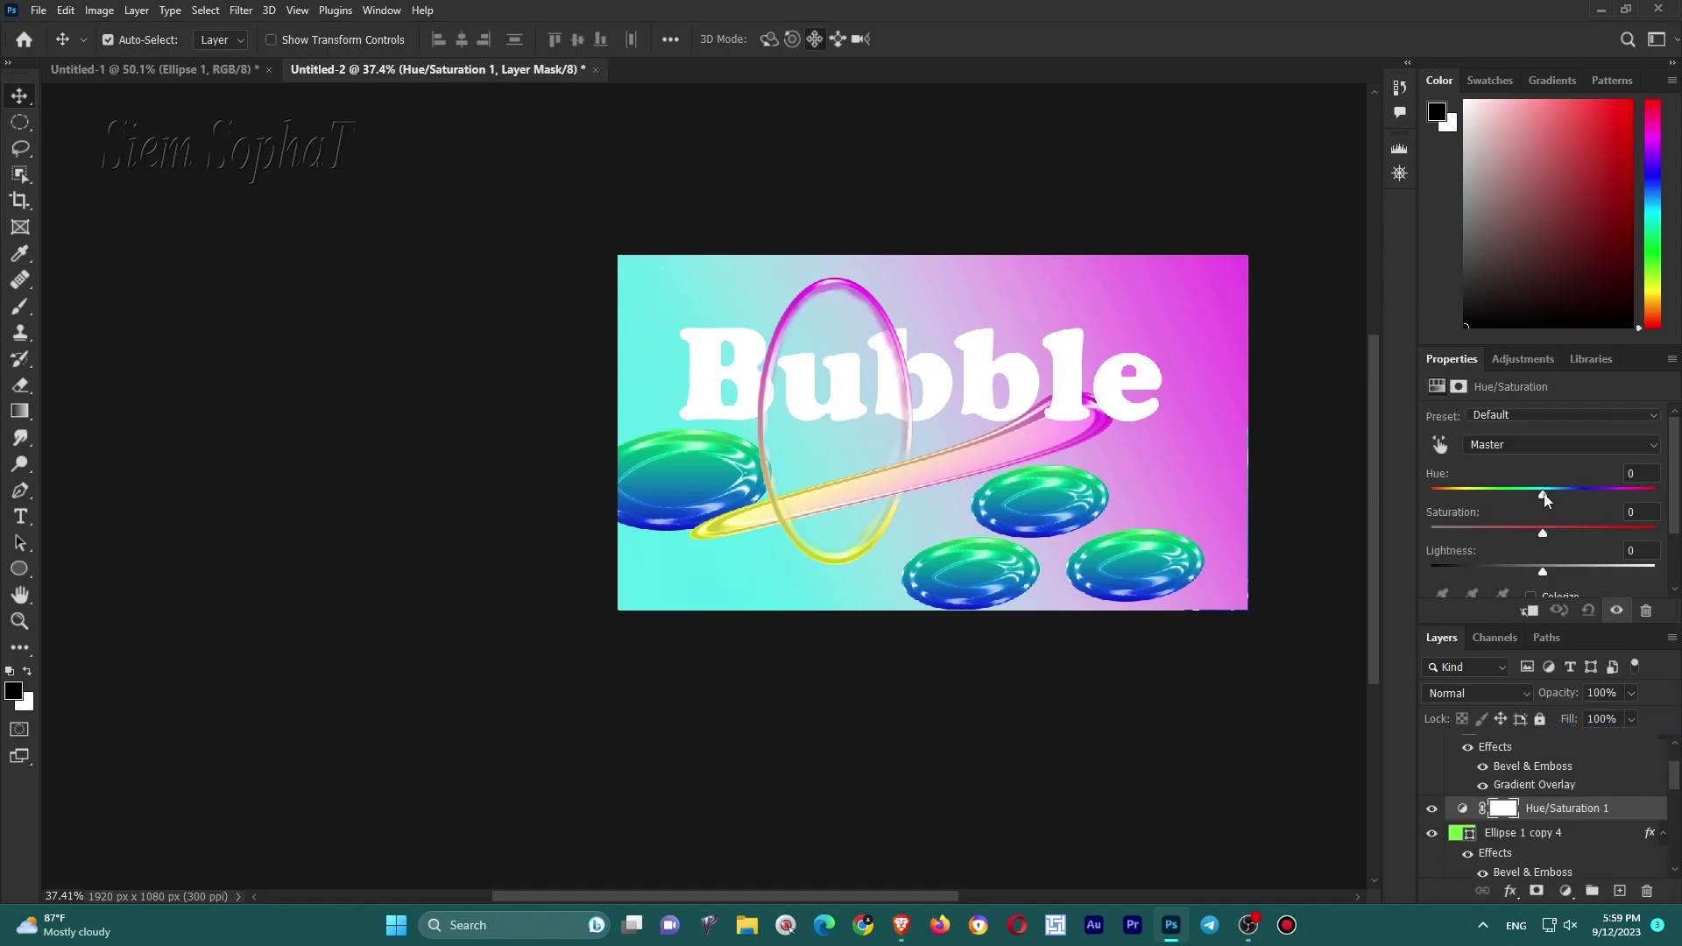
# Clip the Hue/Saturation layer to Ellipse 1 copy 4 with Hue +28 and Saturation -12.
pyautogui.moveTo(1542, 496)
pyautogui.mouseDown()
pyautogui.moveTo(1583, 498)
pyautogui.moveTo(1546, 497)
pyautogui.mouseUp()
pyautogui.click(1528, 609)
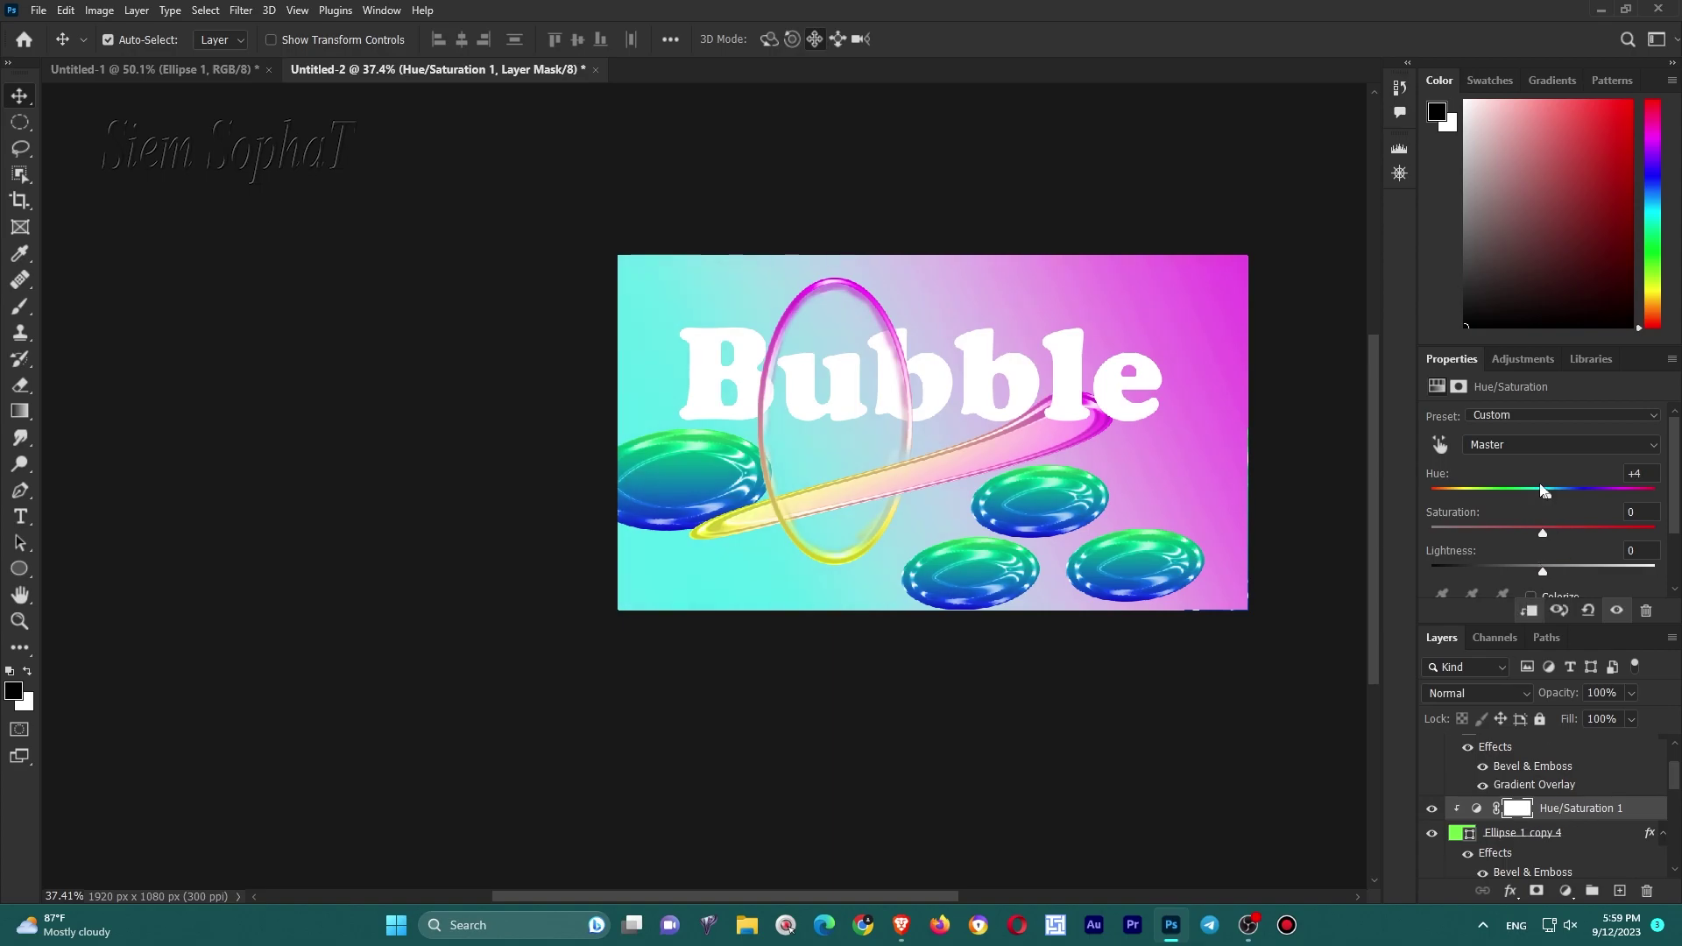
pyautogui.moveTo(1540, 493)
pyautogui.mouseDown()
pyautogui.moveTo(1597, 495)
pyautogui.moveTo(1569, 530)
pyautogui.moveTo(1595, 534)
pyautogui.moveTo(1568, 532)
pyautogui.mouseUp()
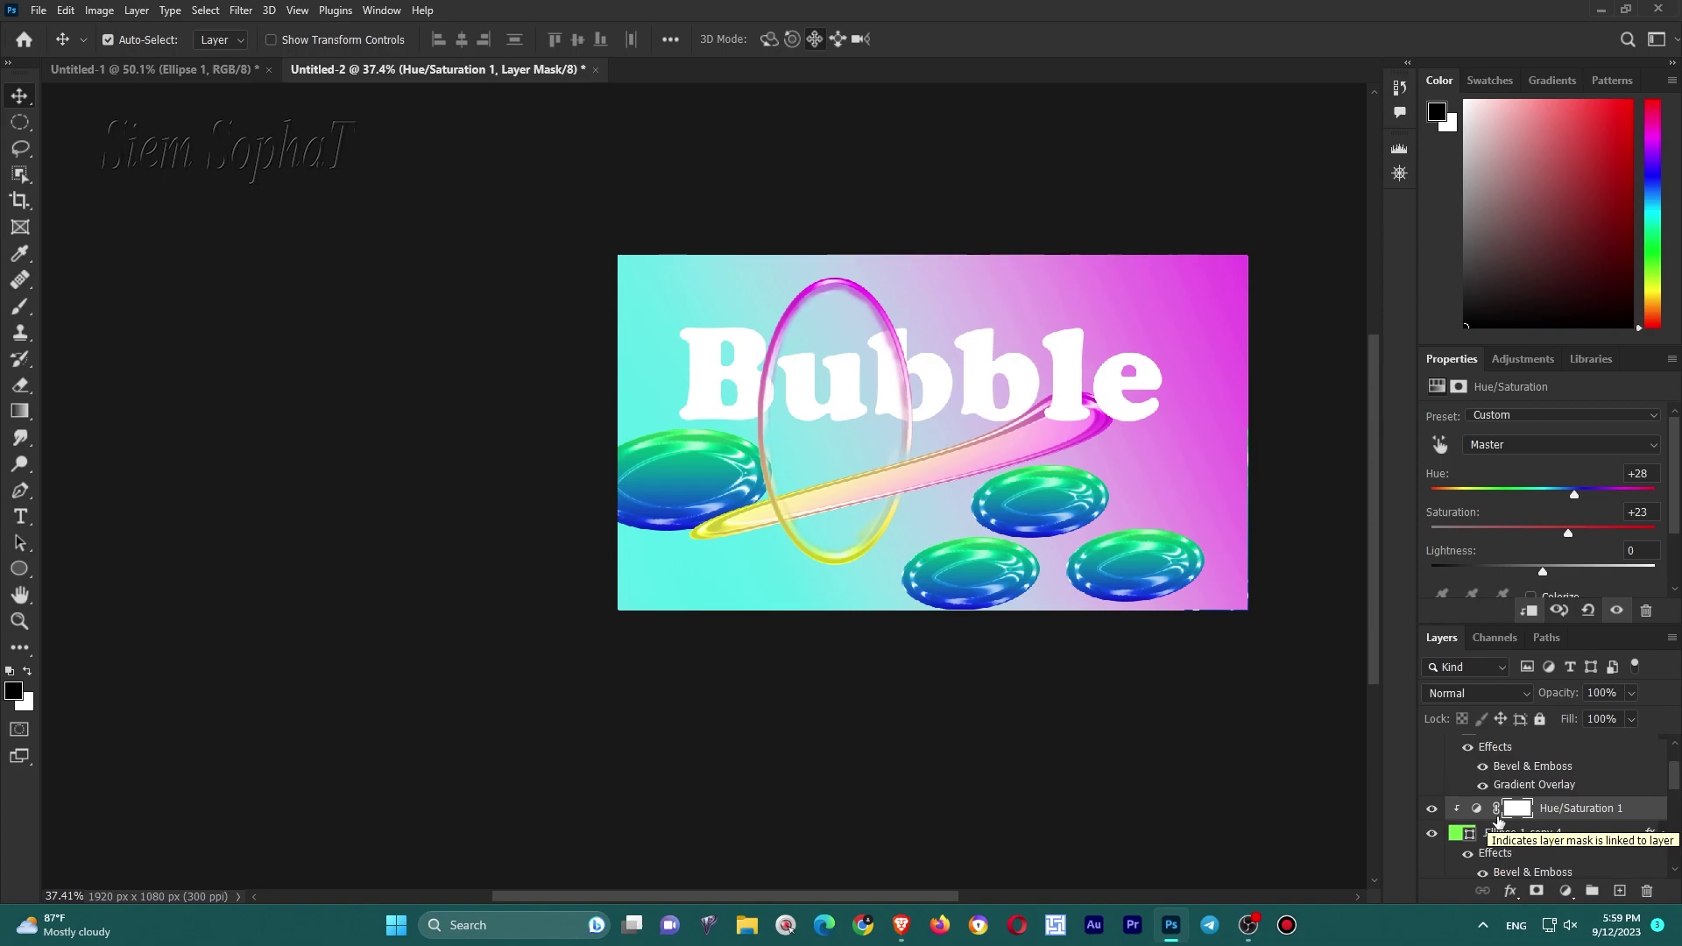
pyautogui.moveTo(1674, 786); pyautogui.dragTo(1672, 766)
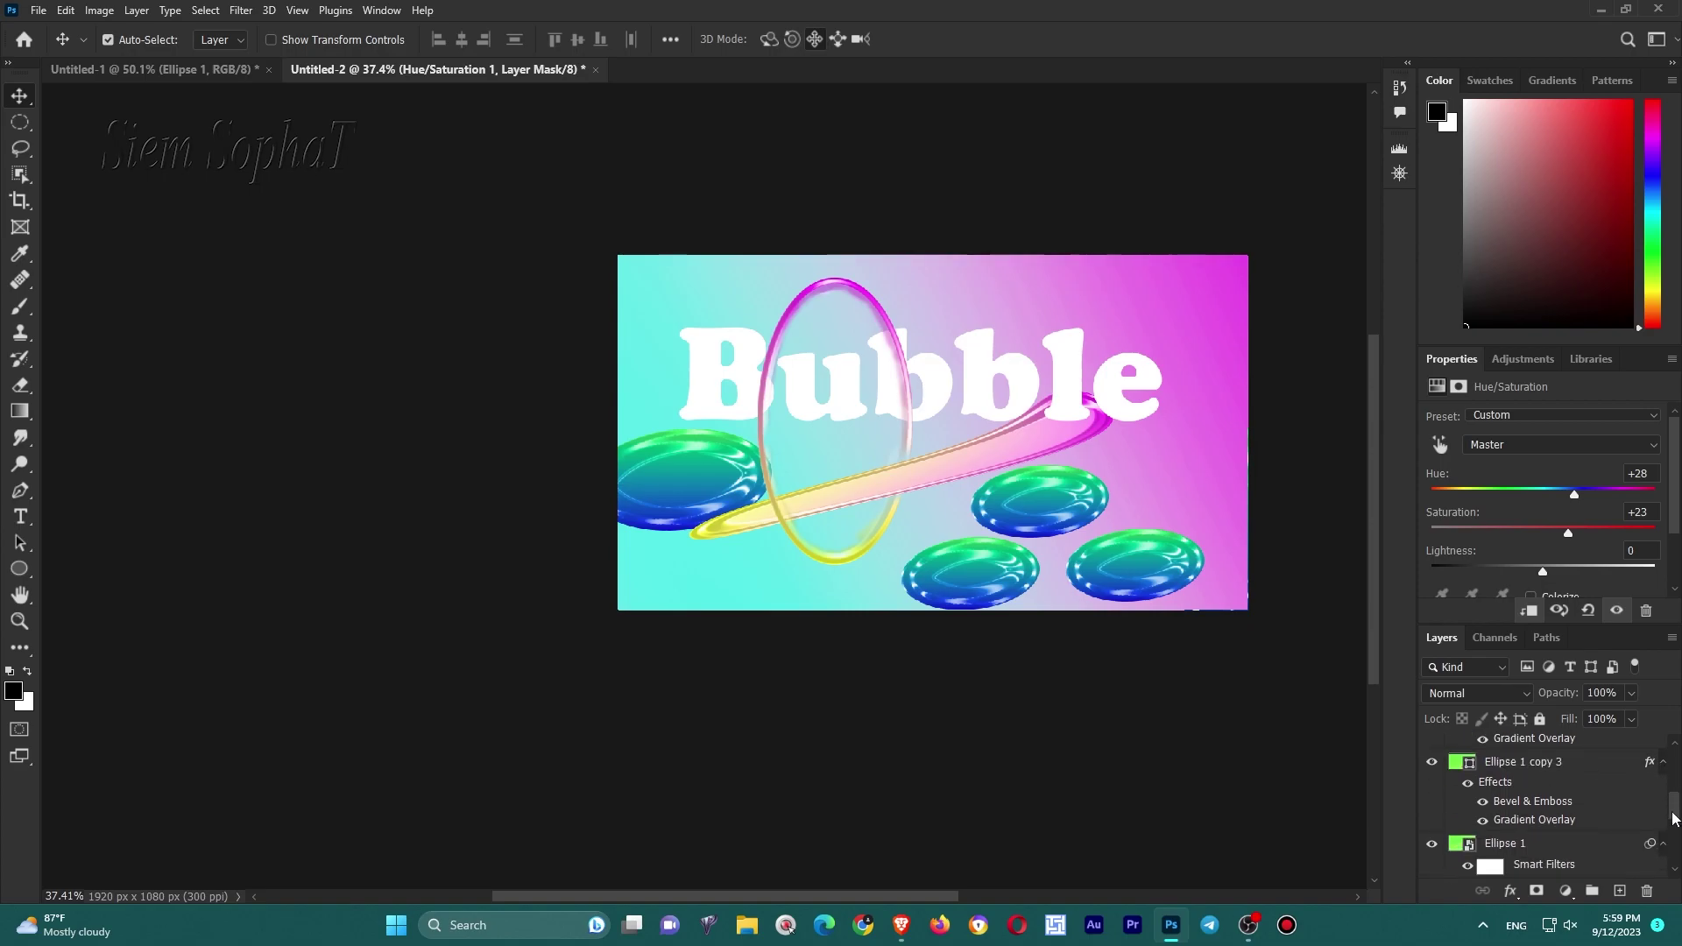
pyautogui.scroll(-2, 1489, 814)
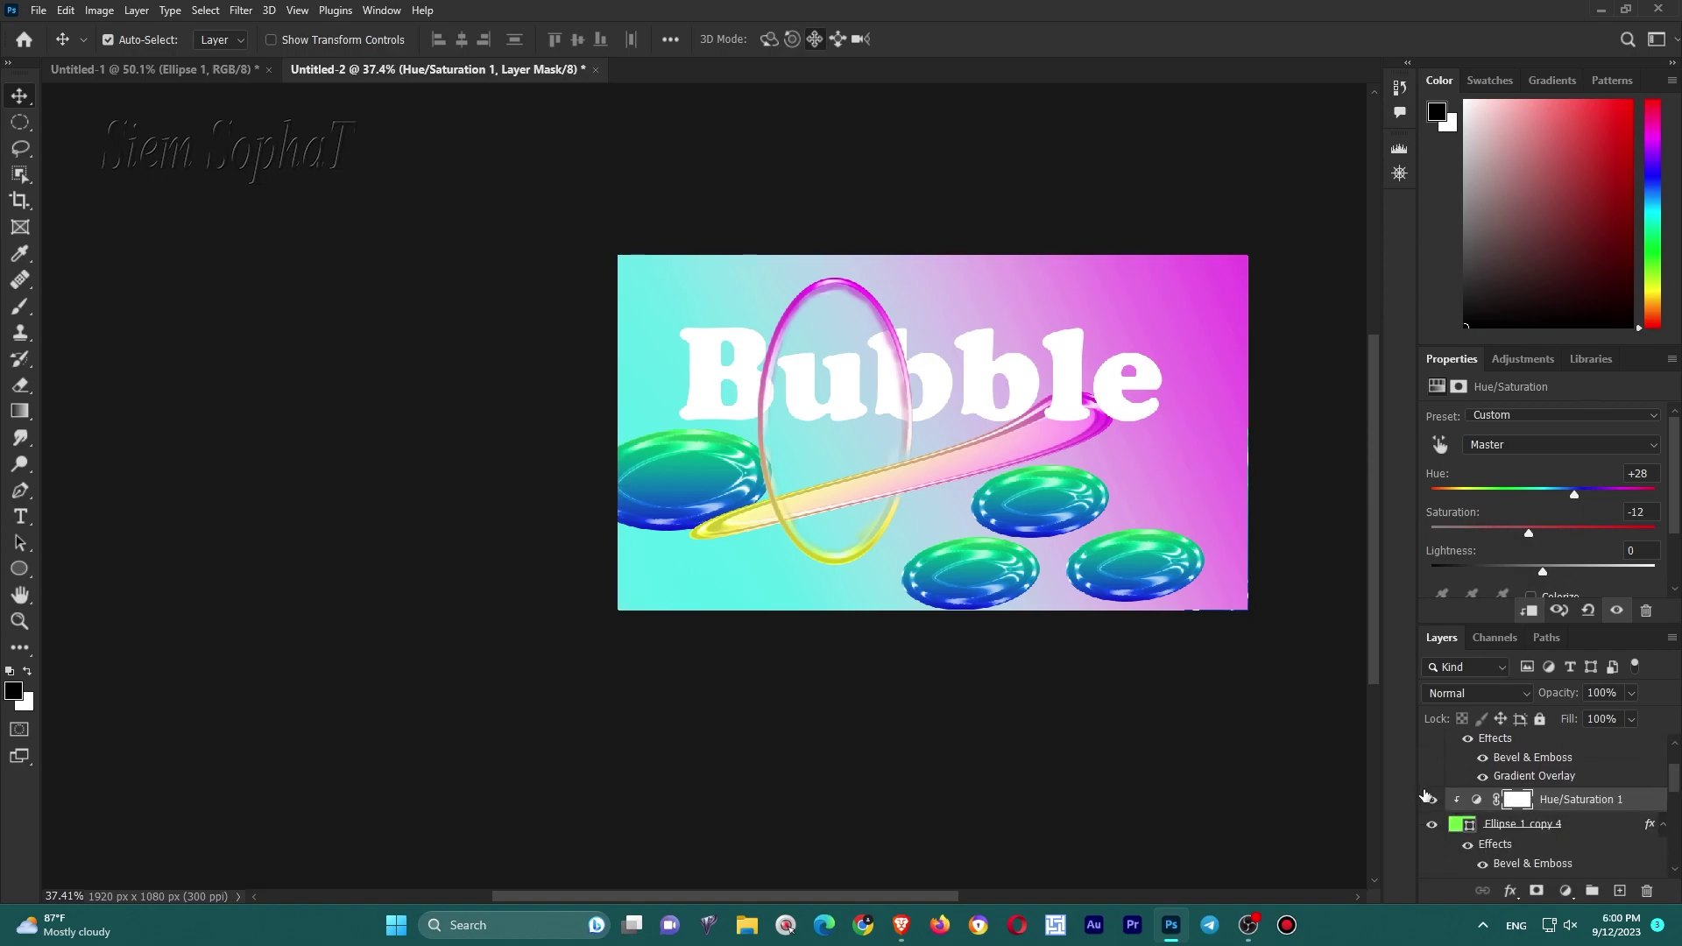
pyautogui.click(1455, 834)
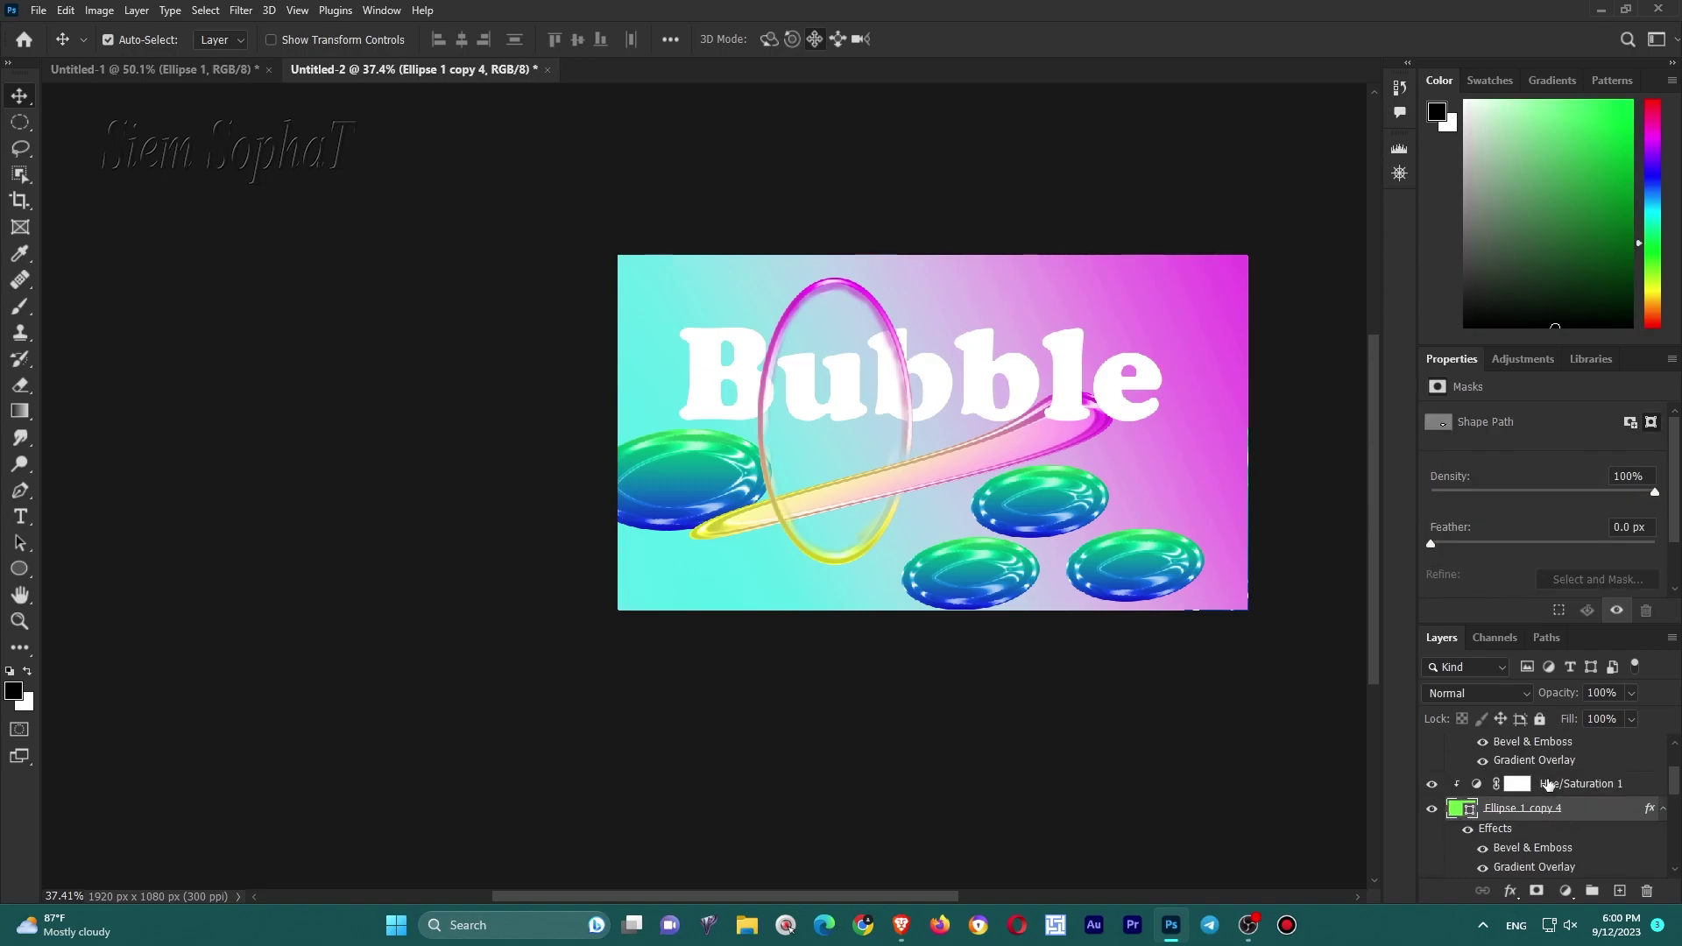
# Delete Hue/Saturation 1 and duplicate the bubble as Ellipse 1 copy 5.
pyautogui.moveTo(1549, 783); pyautogui.dragTo(1646, 890)
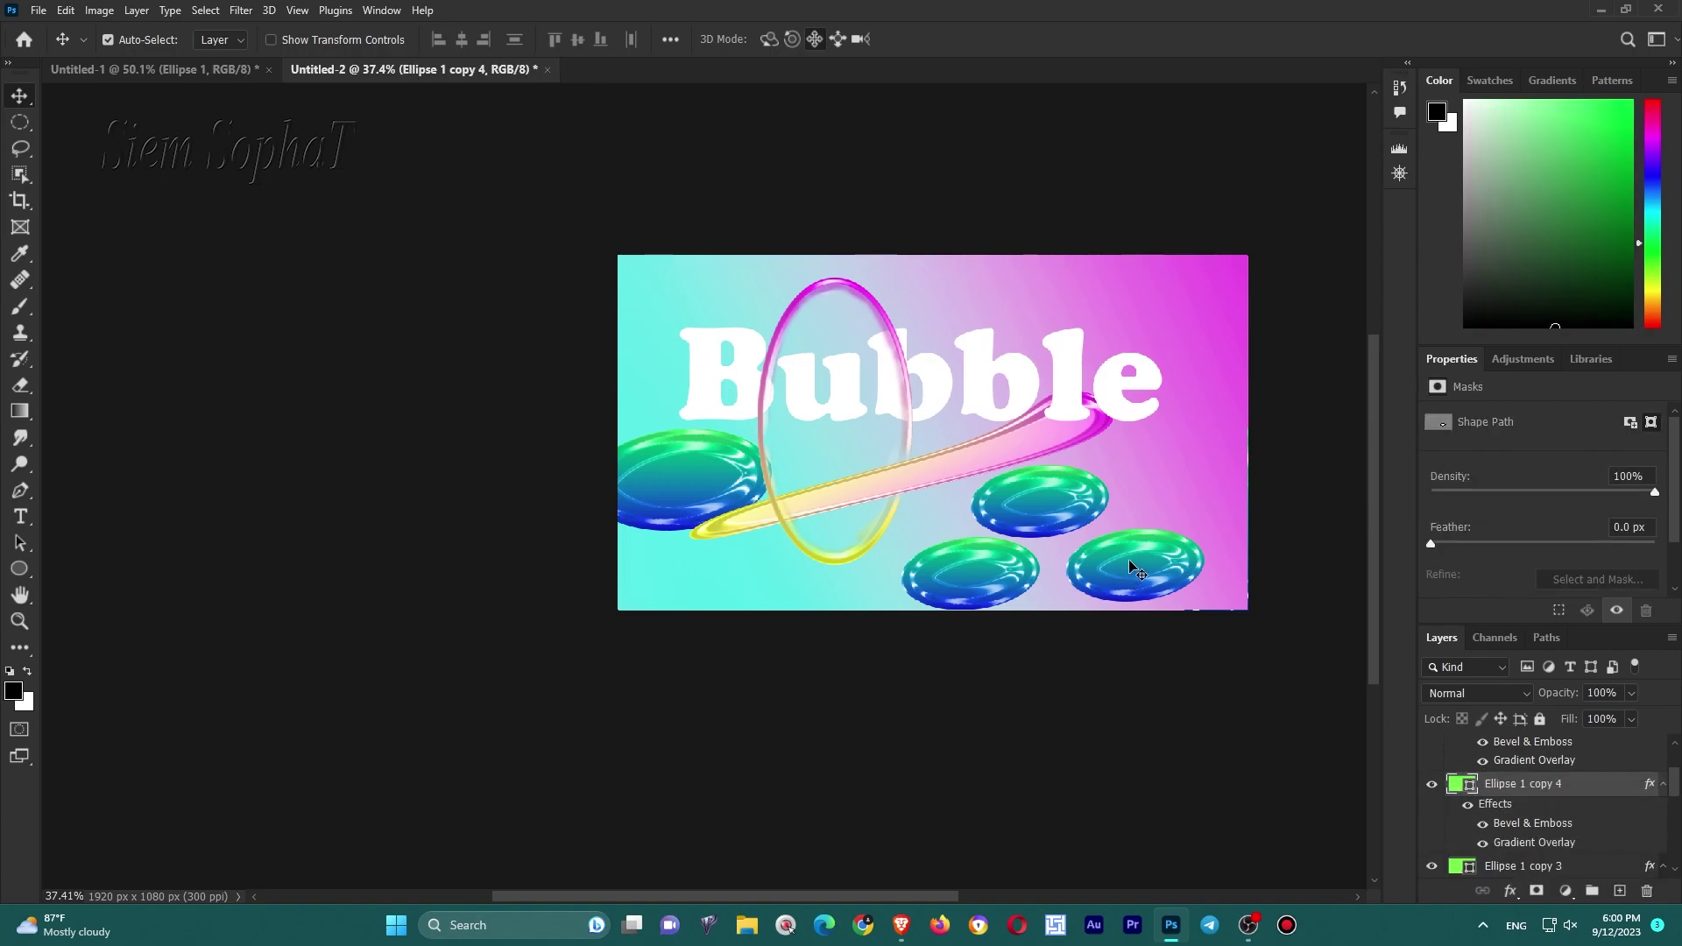
pyautogui.hotkey('ctrl', 'j')
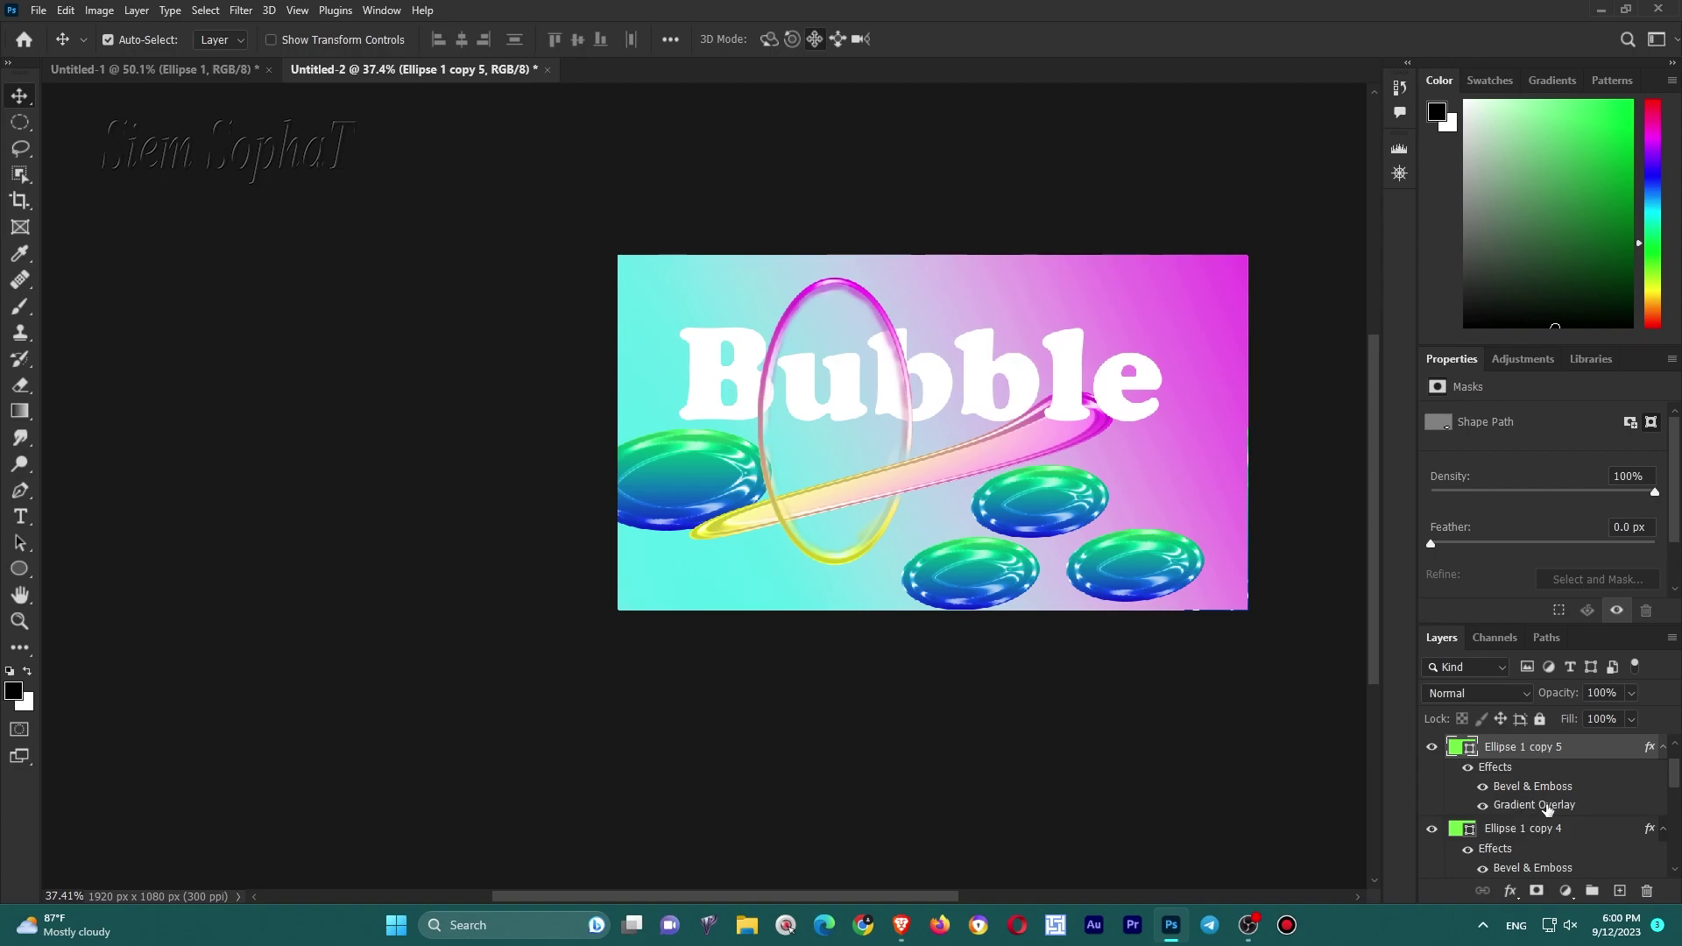
pyautogui.doubleClick(1547, 808)
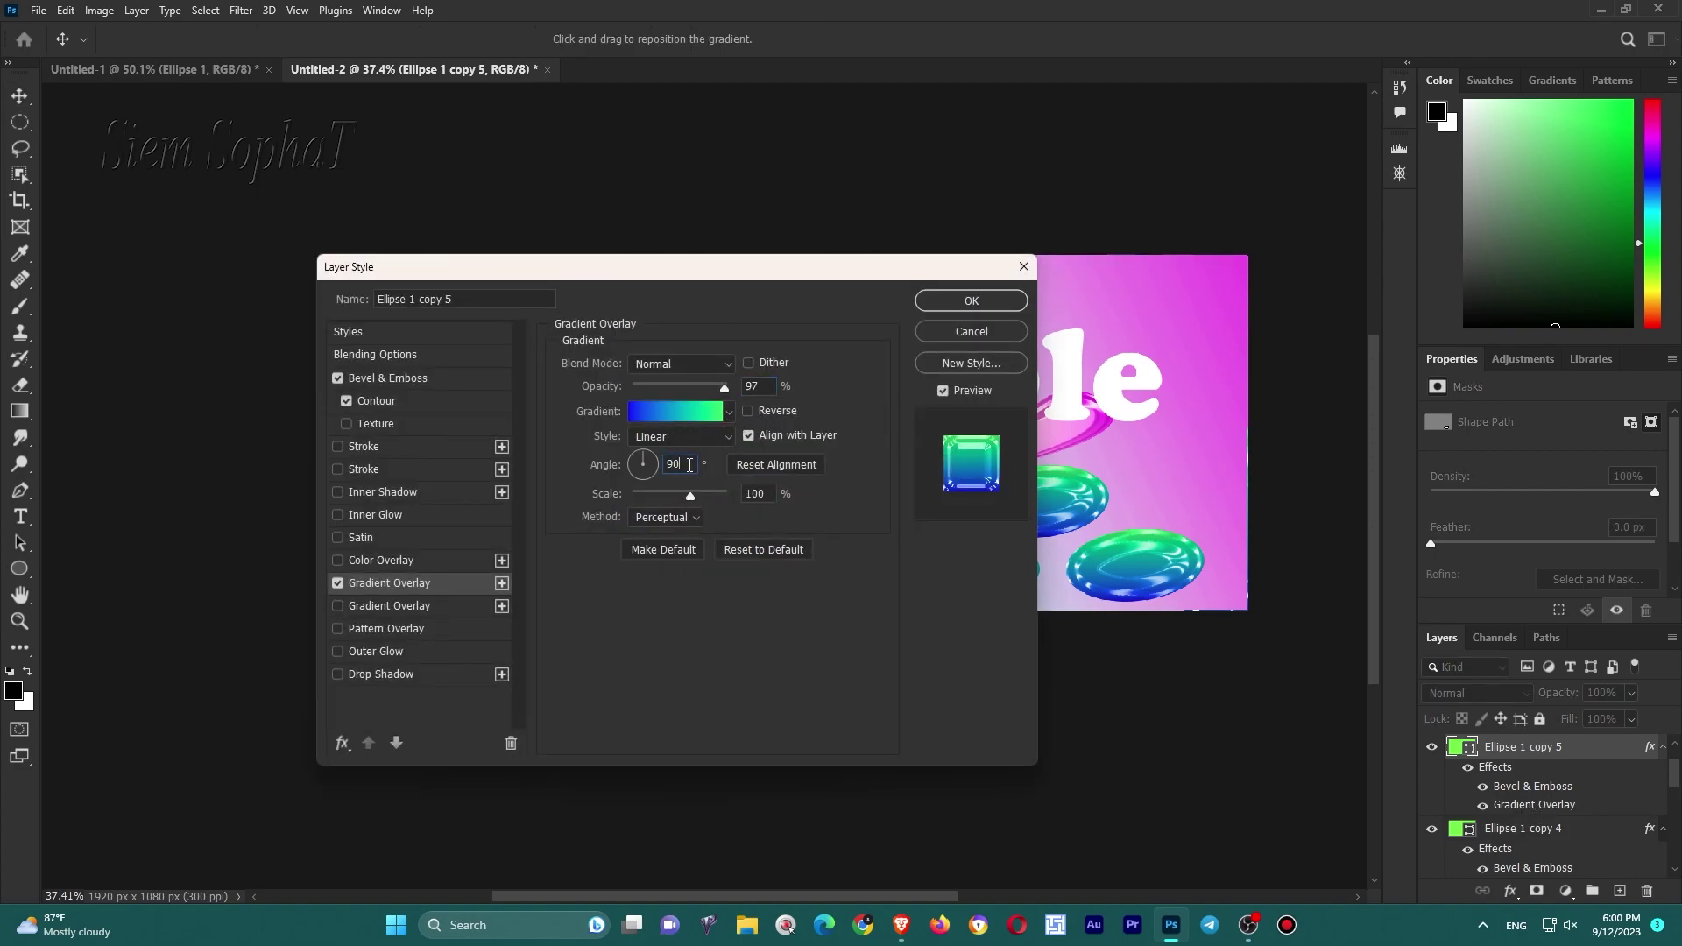
pyautogui.scroll(-17, 689, 464)
pyautogui.moveTo(806, 278); pyautogui.dragTo(582, 432)
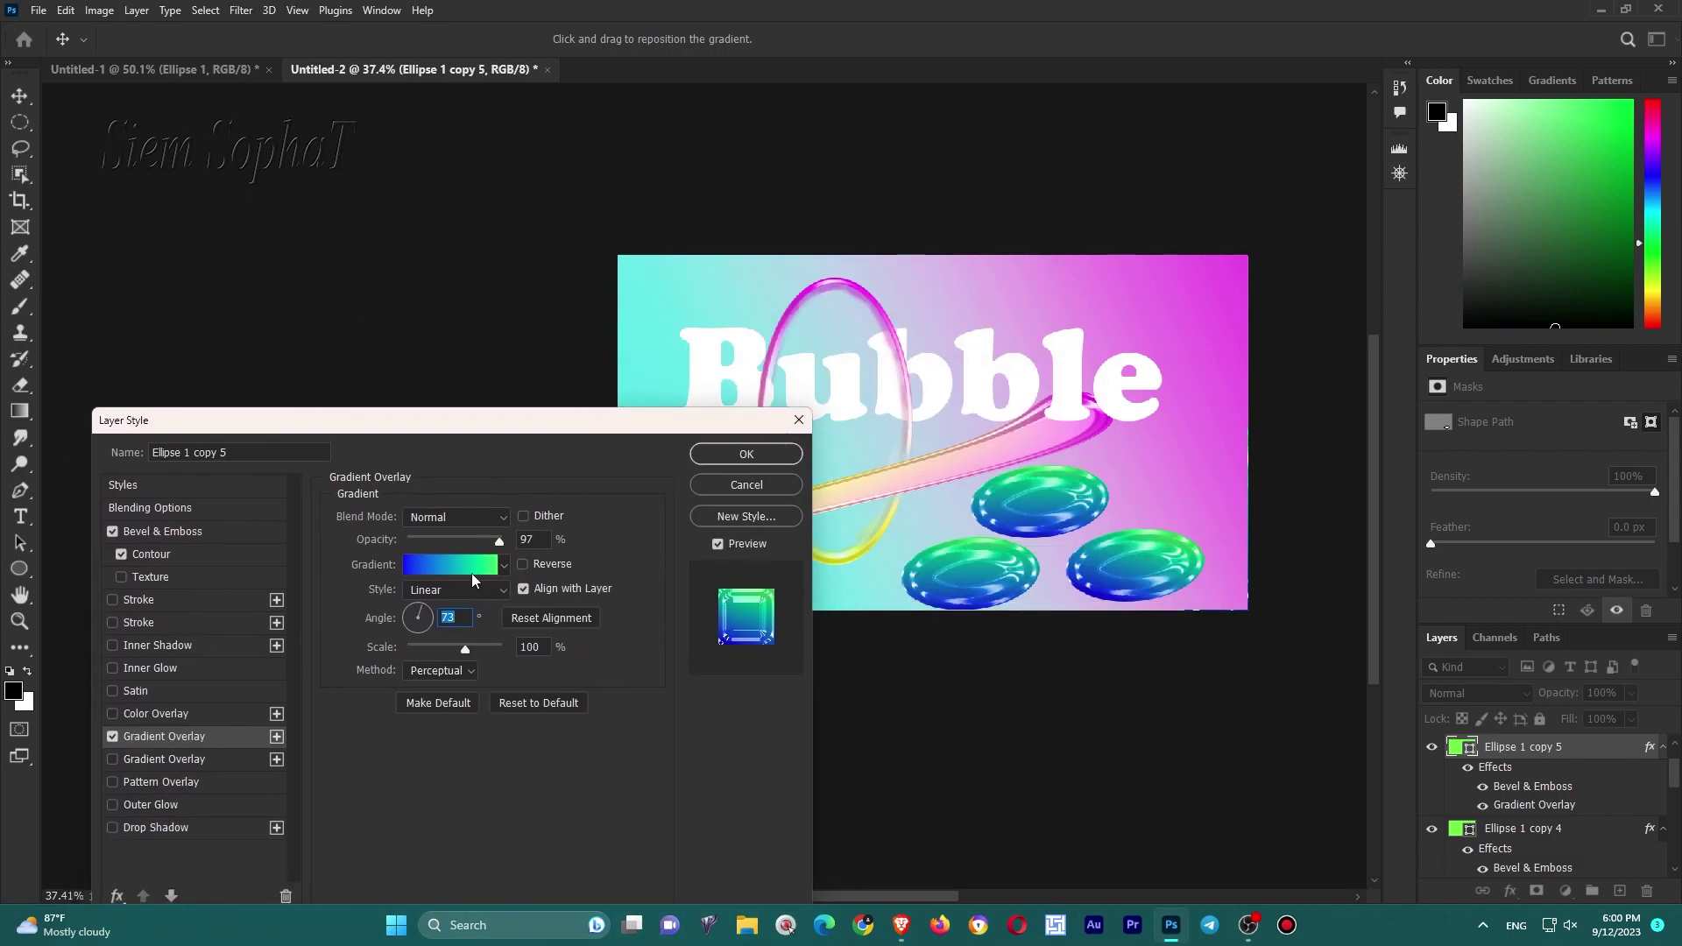
# Give Ellipse 1 copy 5 a 73° red (ff0000) to green Gradient Overlay.
pyautogui.click(471, 573)
pyautogui.click(1054, 610)
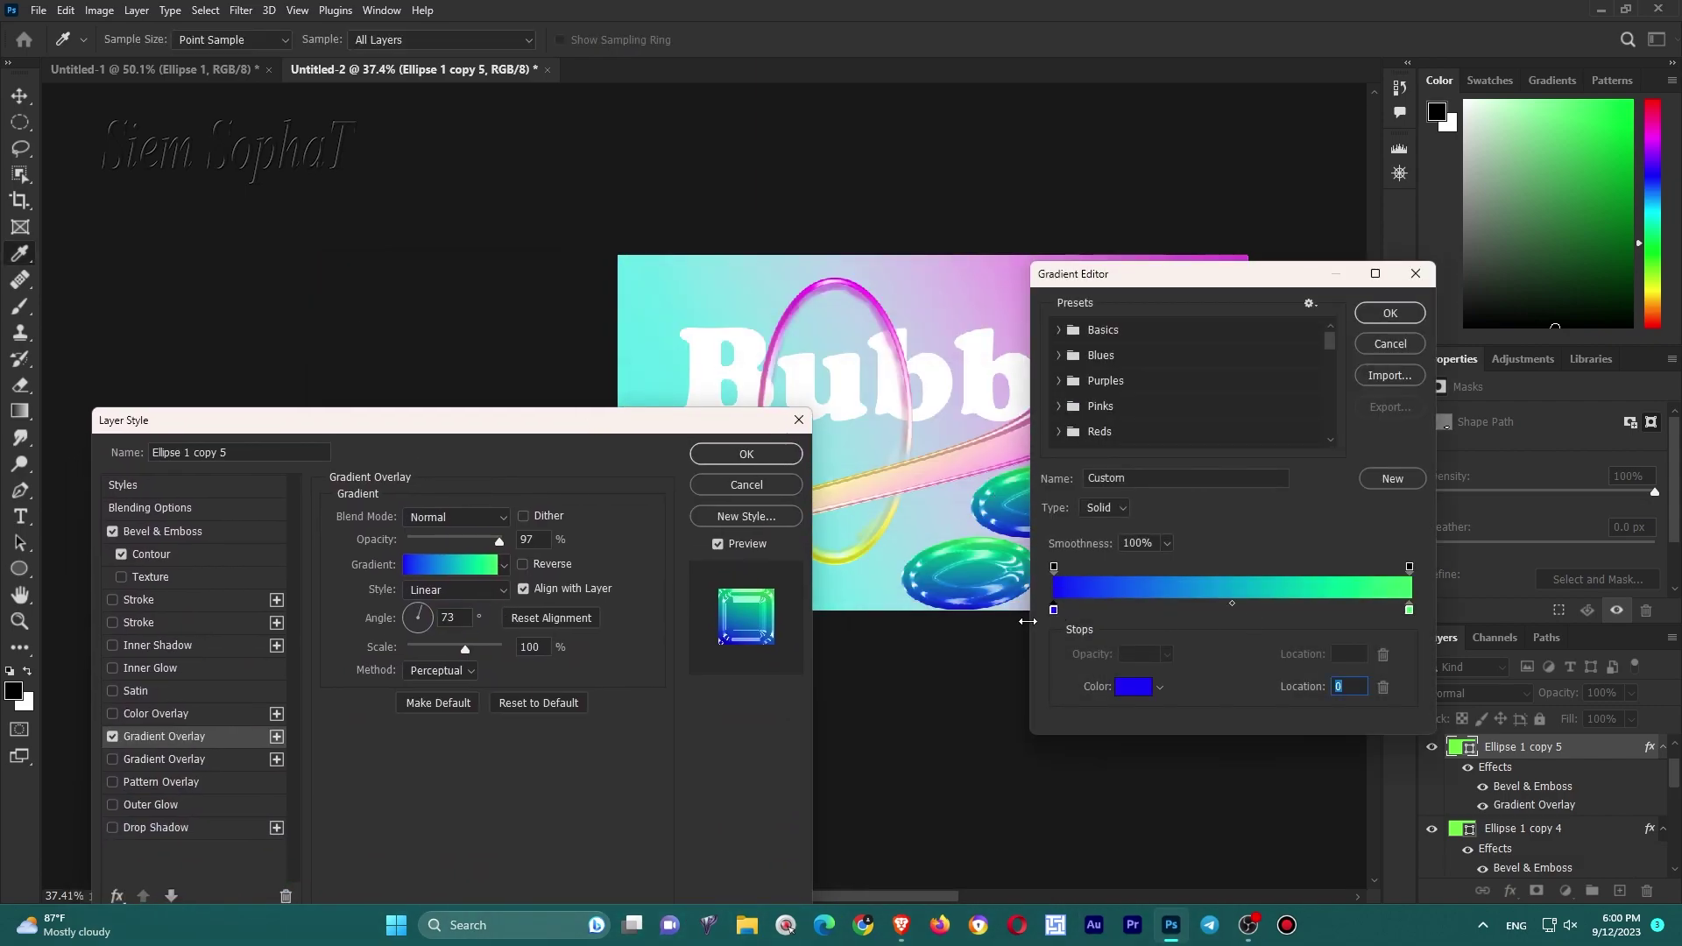
pyautogui.click(1140, 688)
pyautogui.write('ff0000')
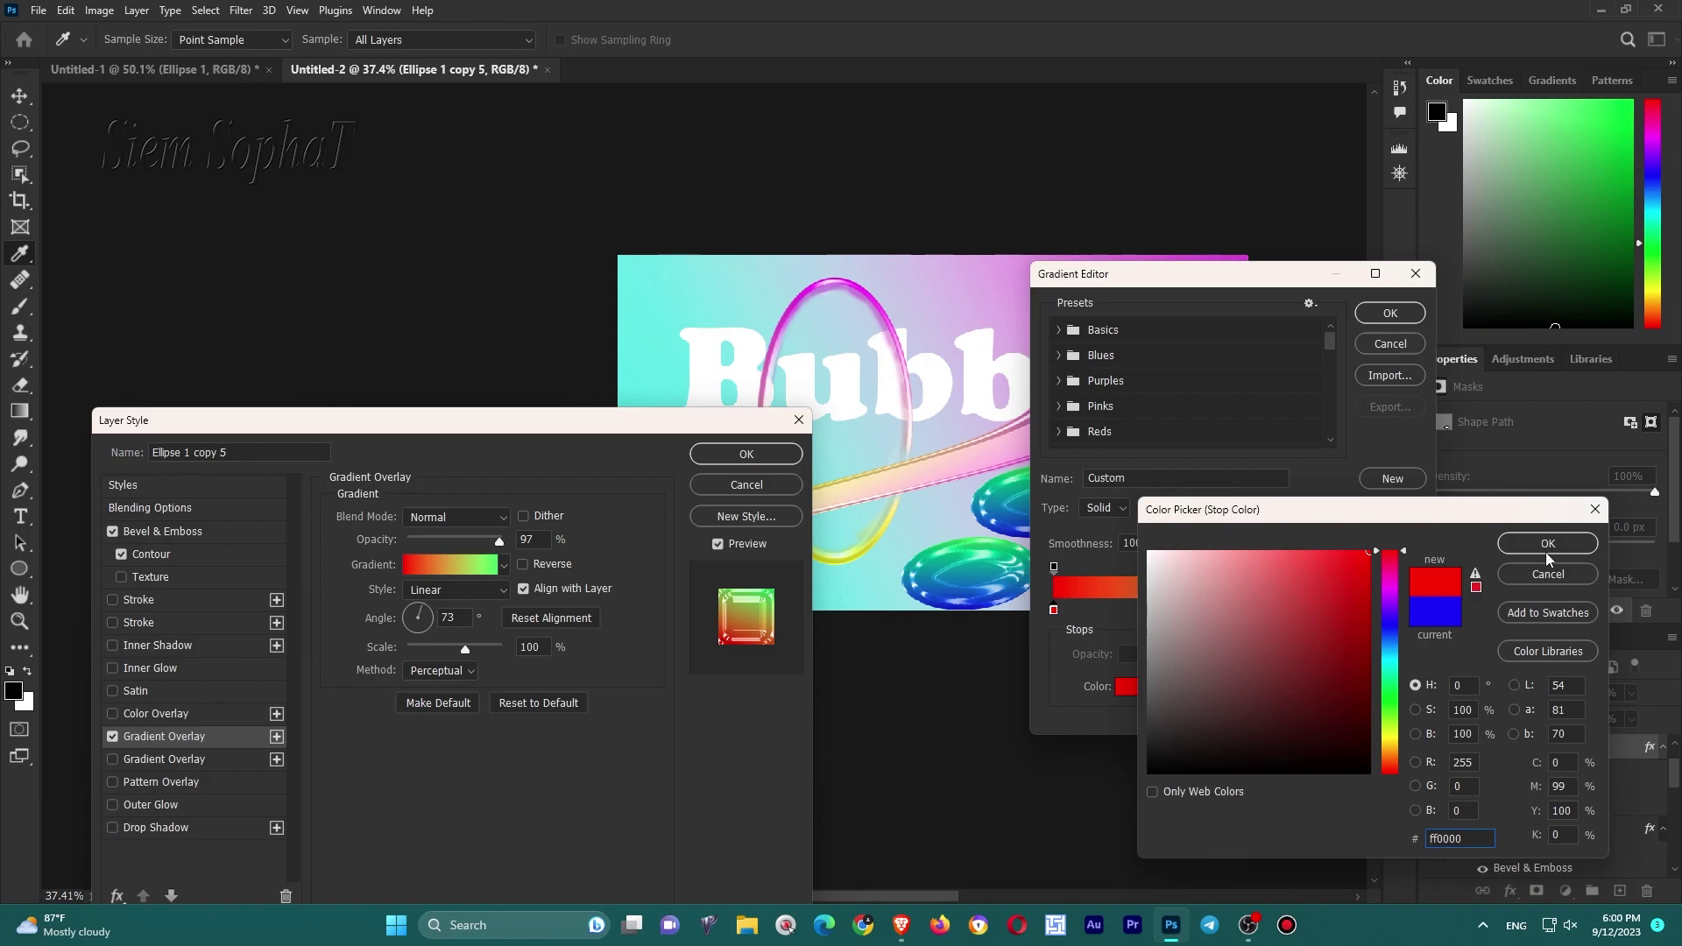
pyautogui.click(1547, 543)
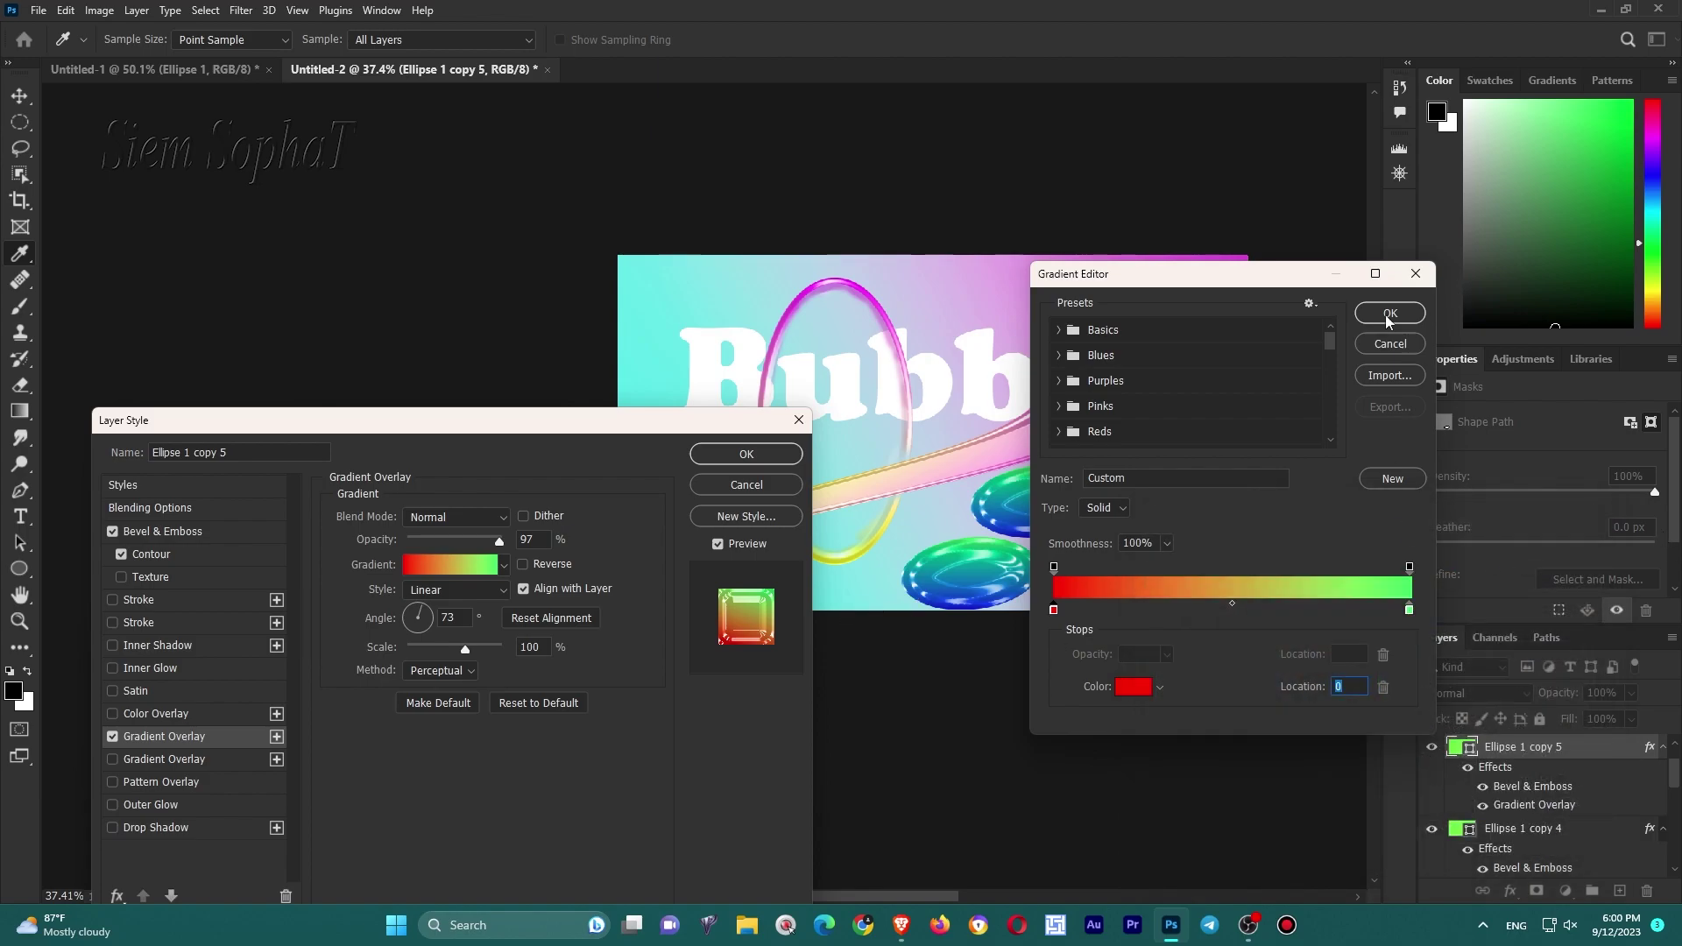
pyautogui.click(1390, 313)
pyautogui.click(957, 569)
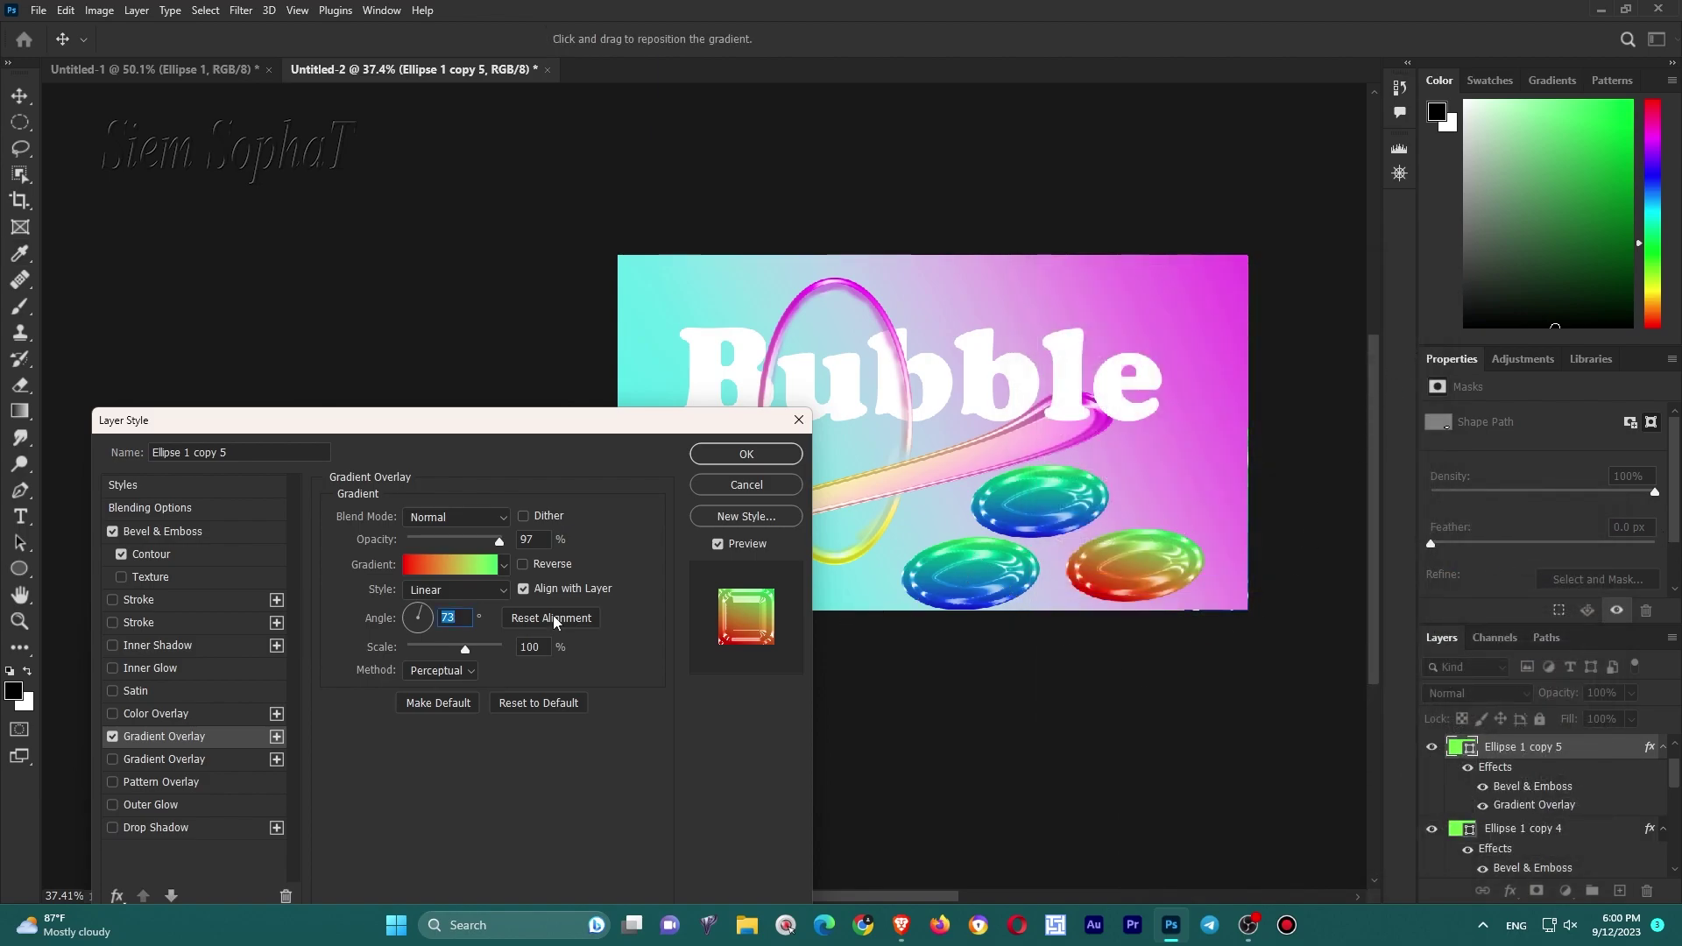
pyautogui.click(472, 569)
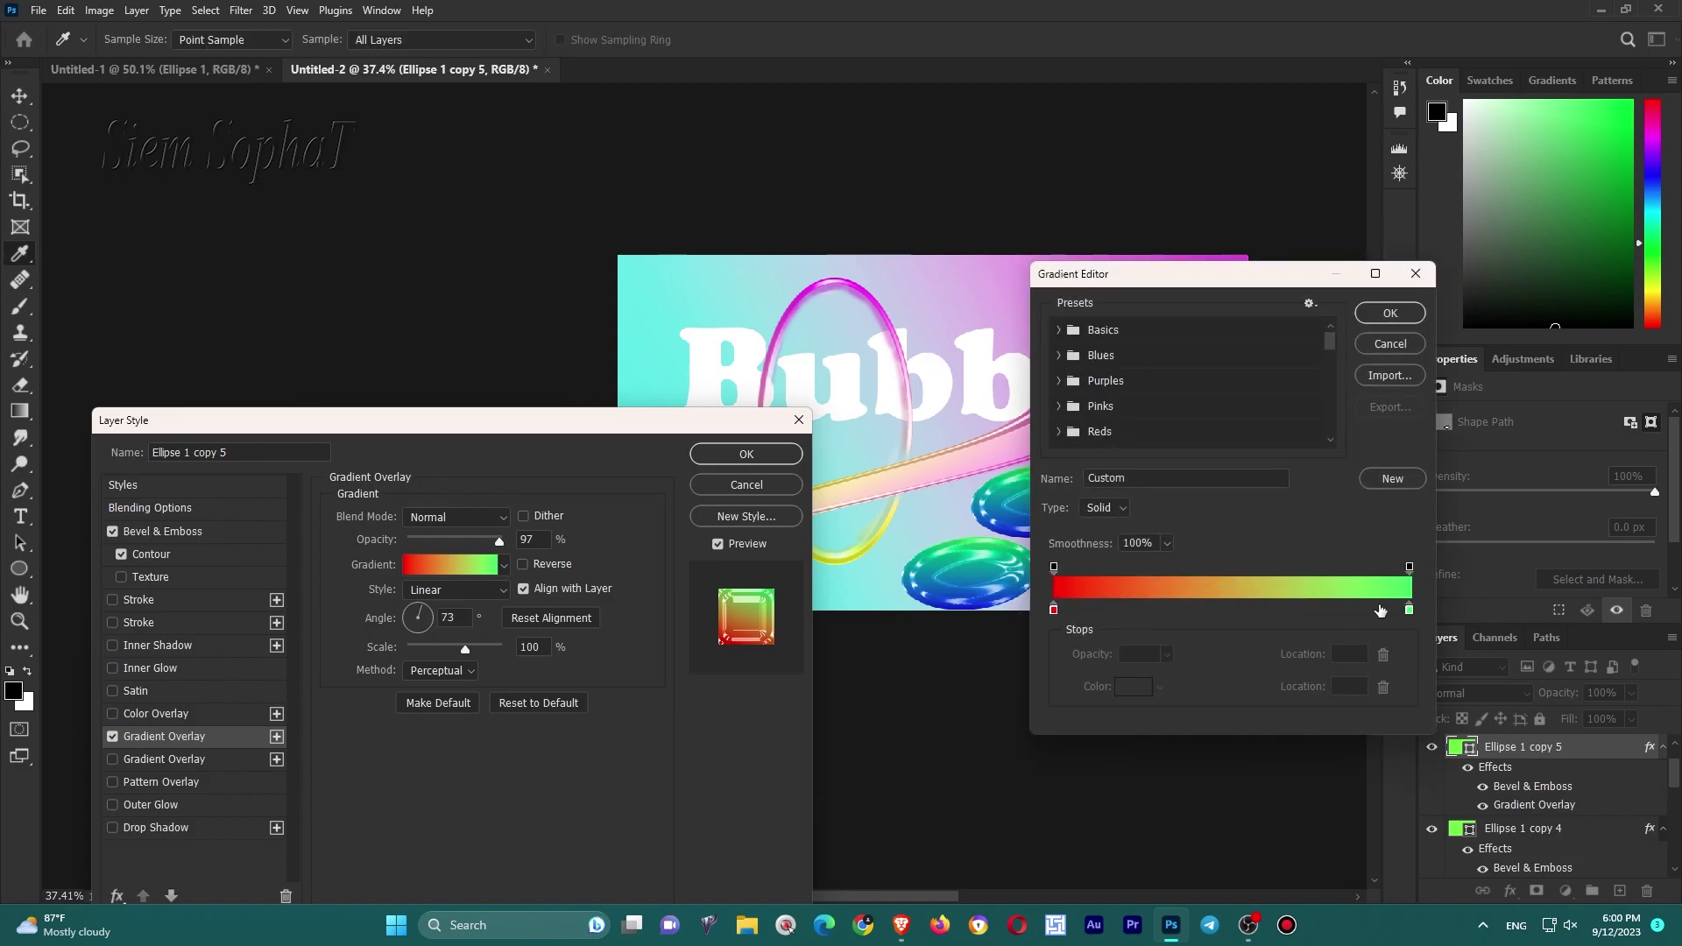
pyautogui.click(1391, 312)
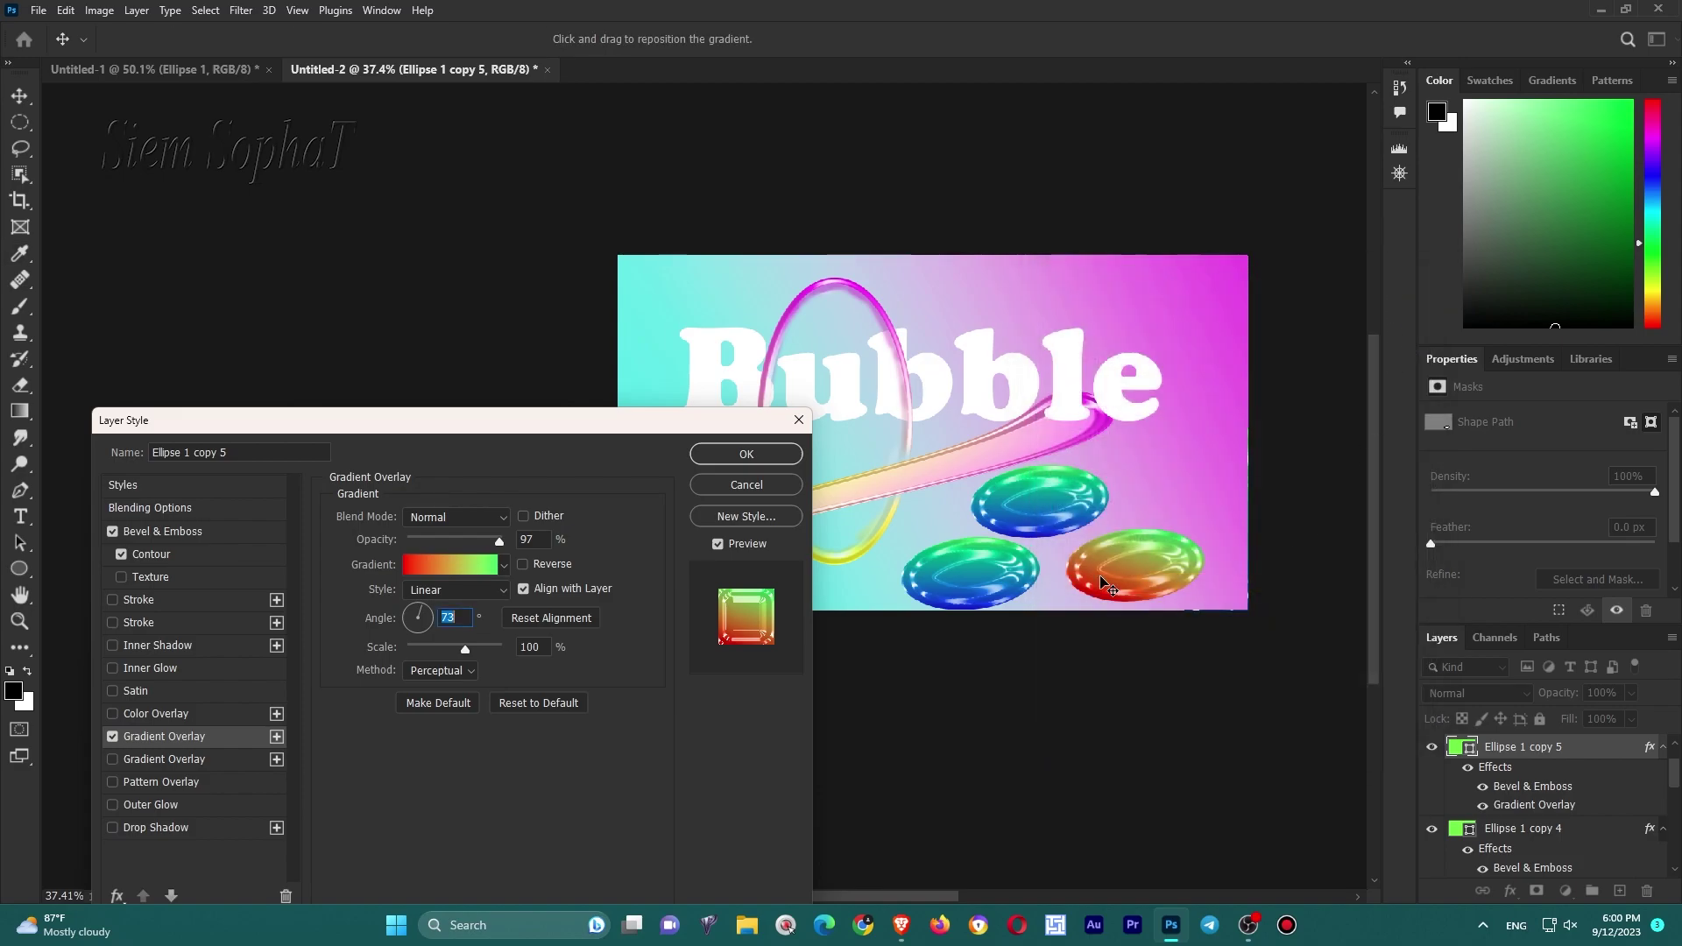
pyautogui.click(746, 454)
pyautogui.click(994, 587)
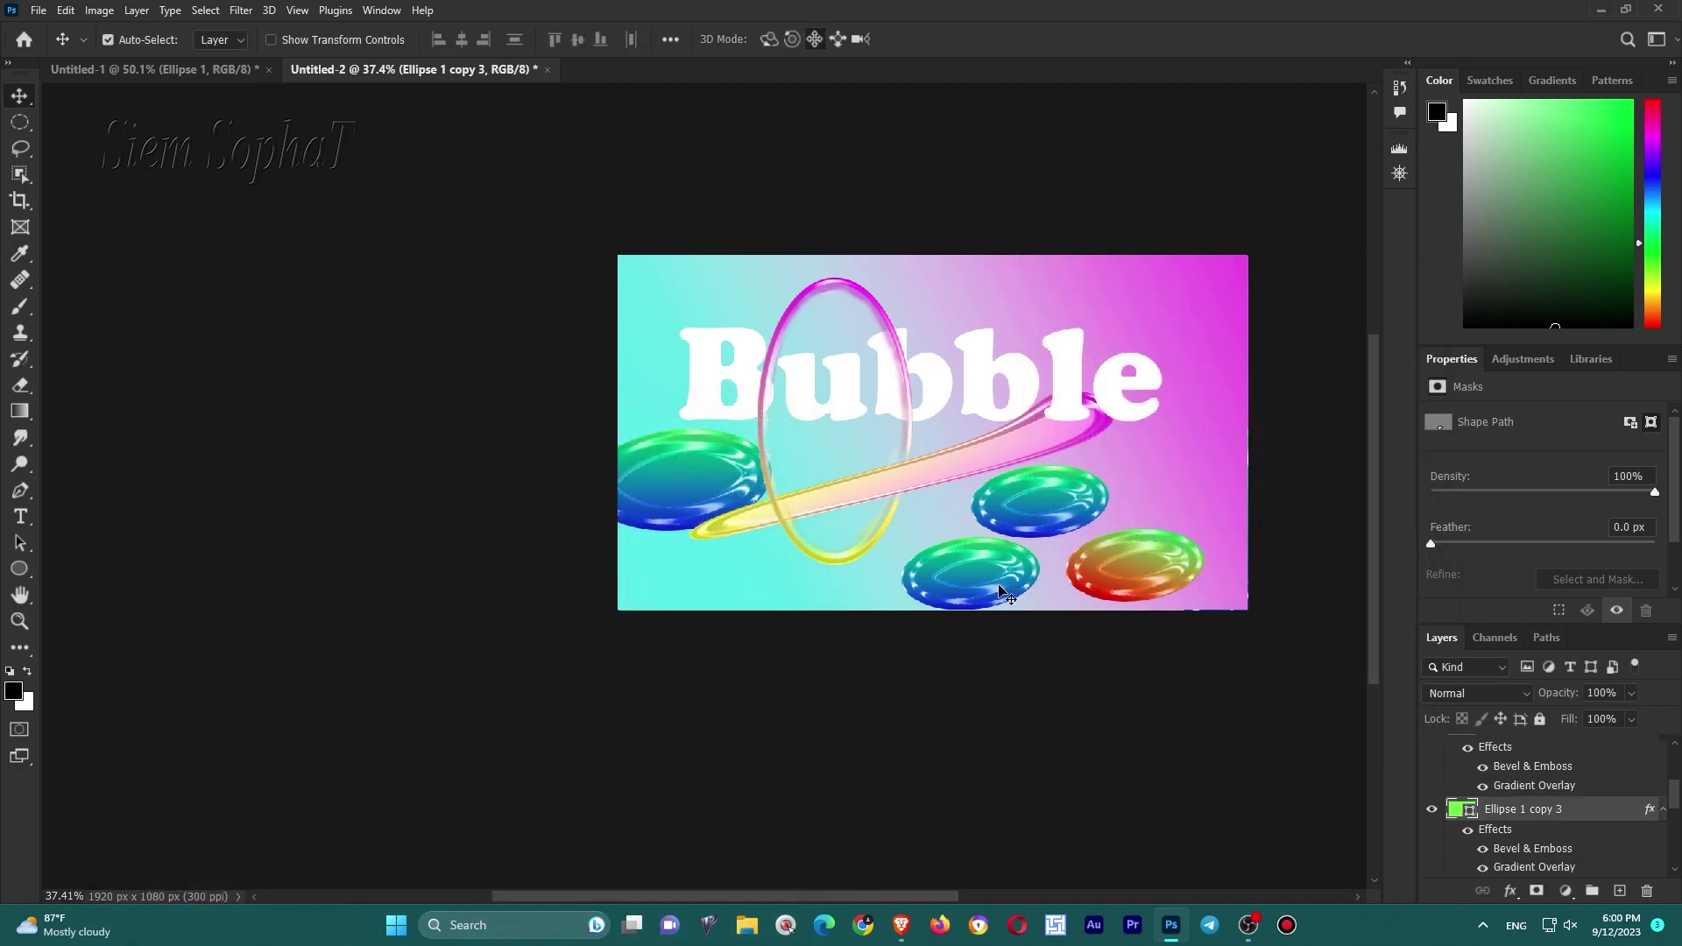
# Give Ellipse 1 copy 3's Gradient Overlay a magenta left stop and 59% scale.
pyautogui.doubleClick(1533, 868)
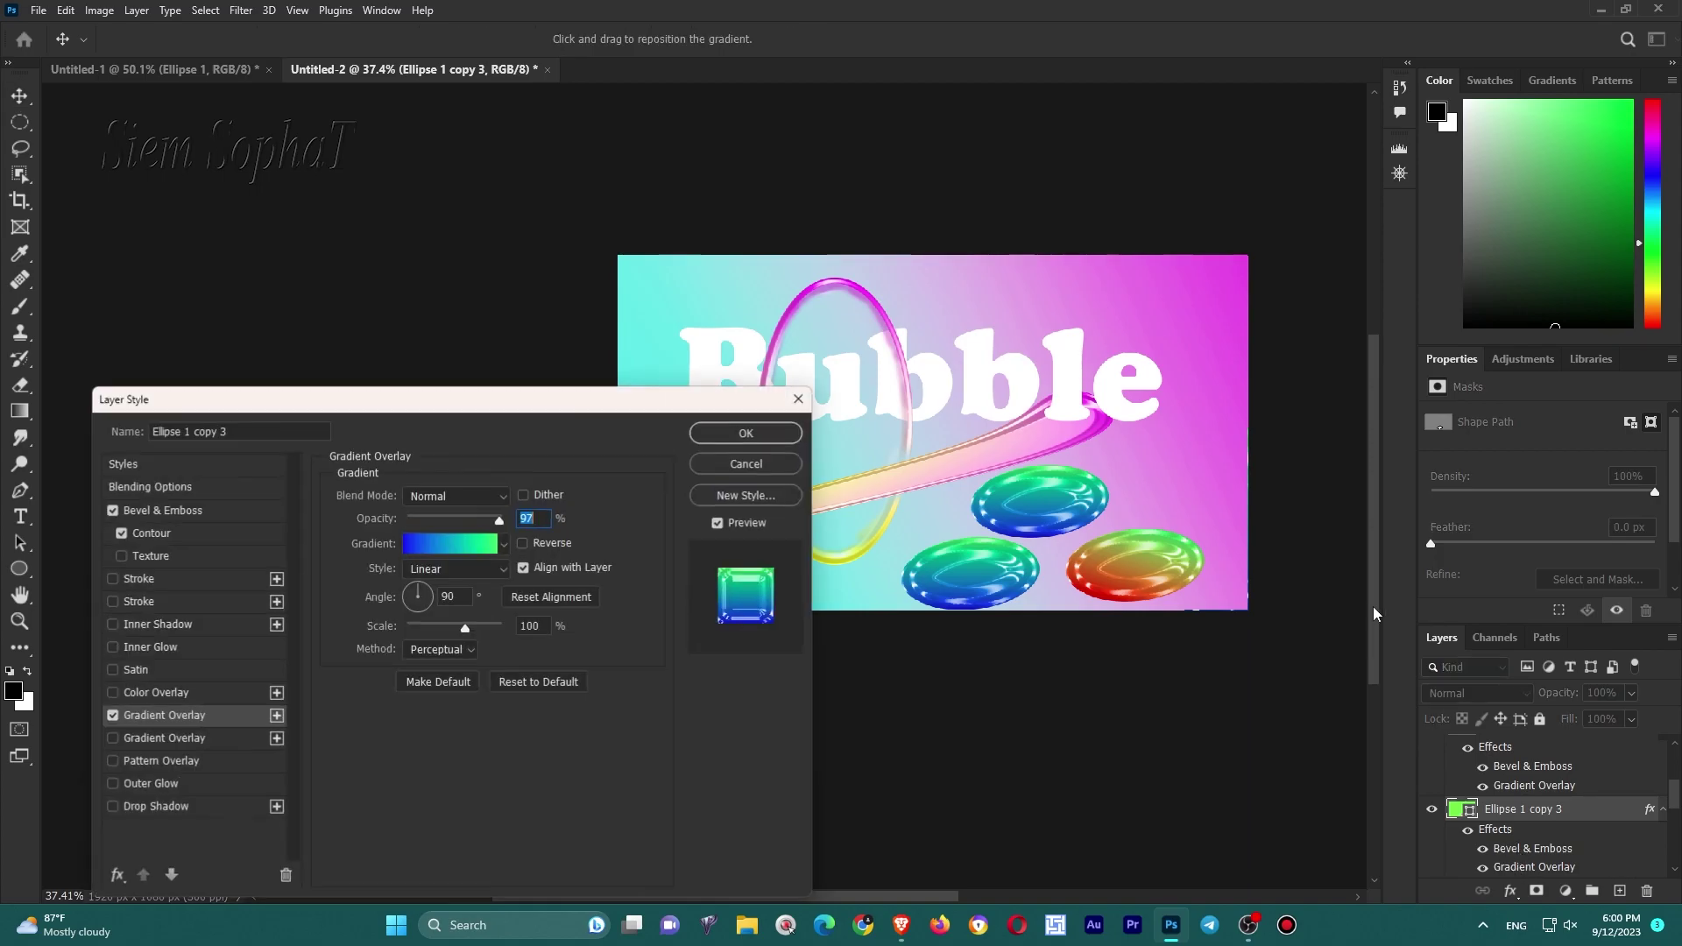
pyautogui.click(483, 551)
pyautogui.click(1054, 611)
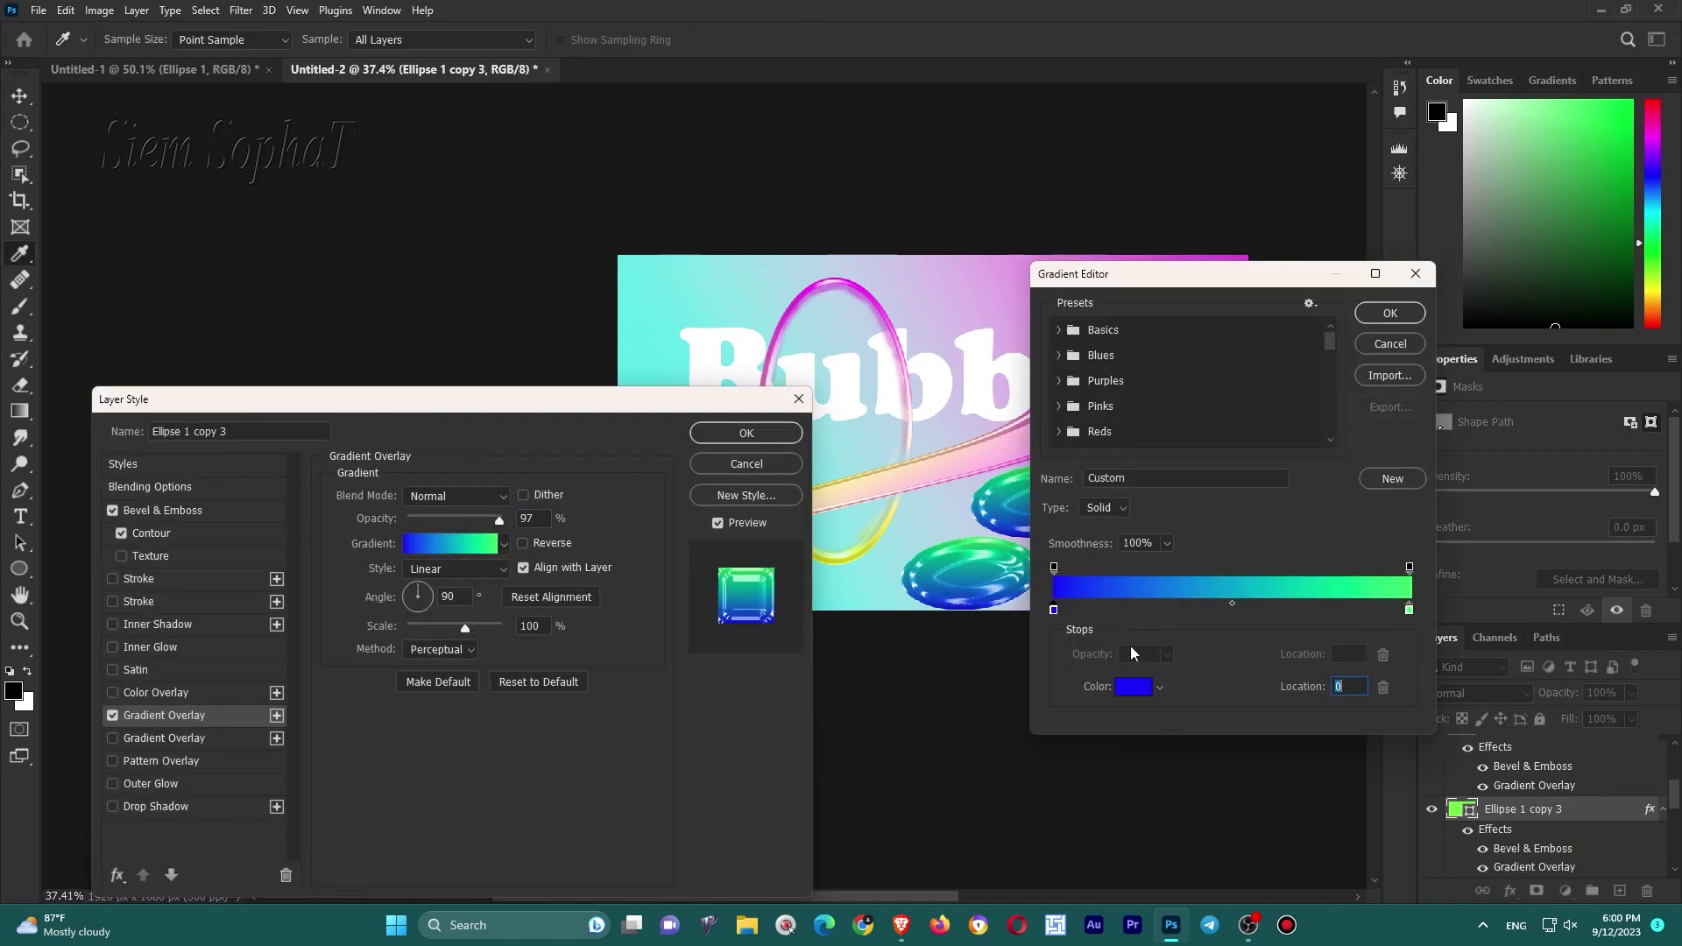
pyautogui.click(1128, 689)
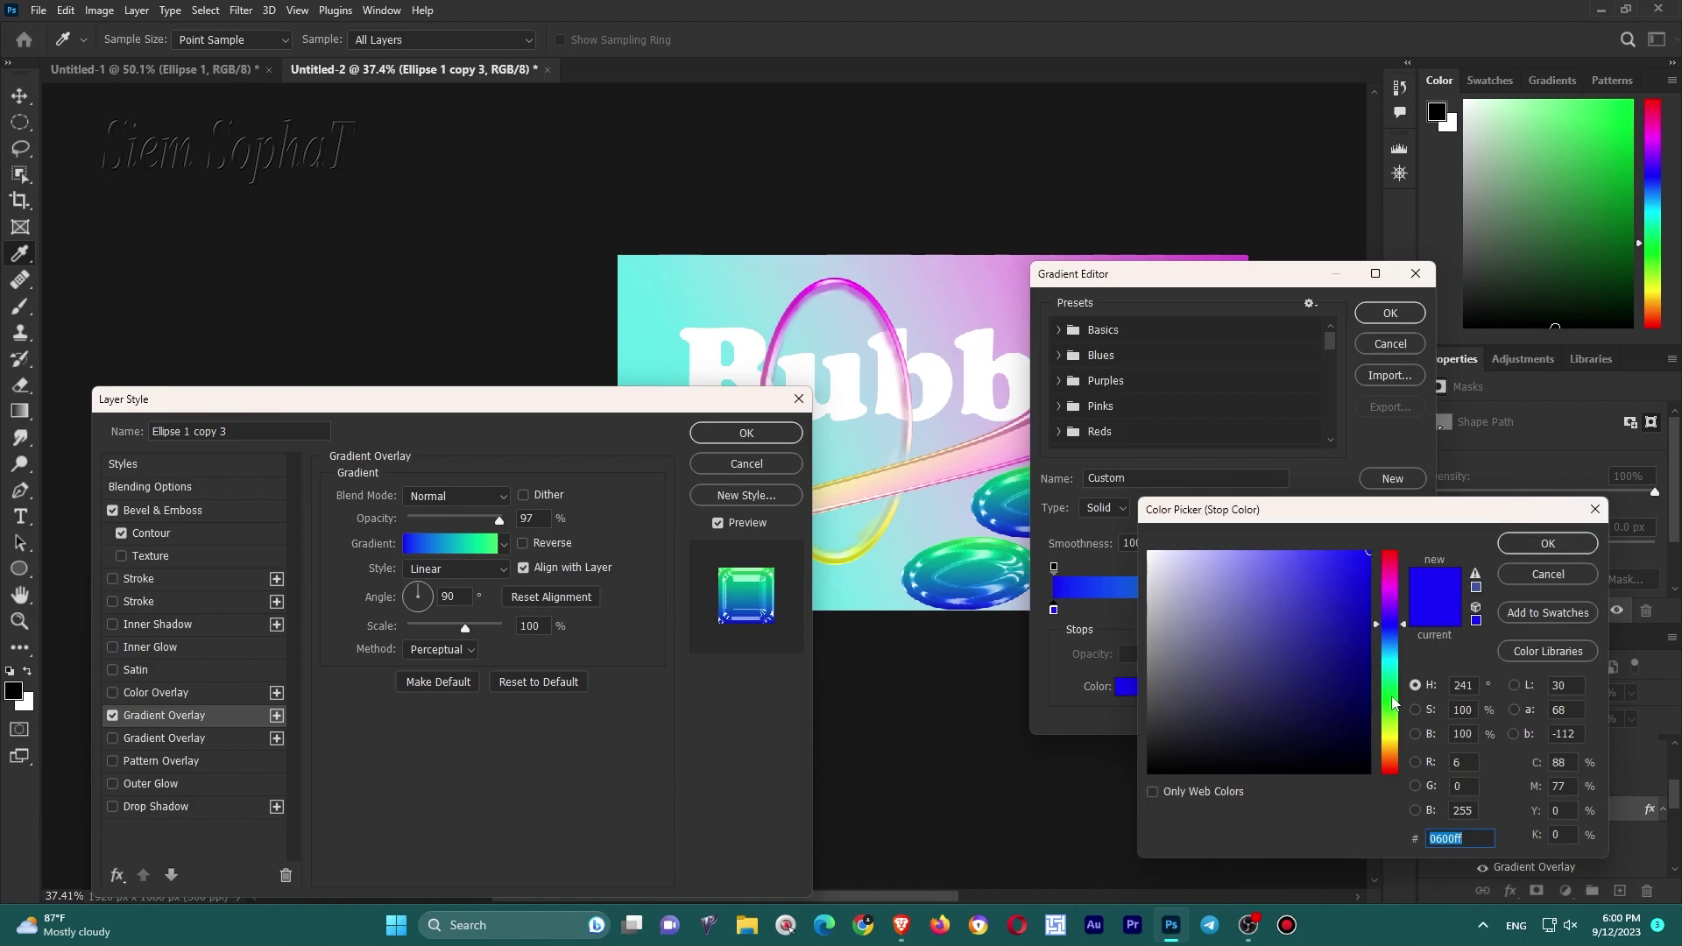
pyautogui.click(1392, 585)
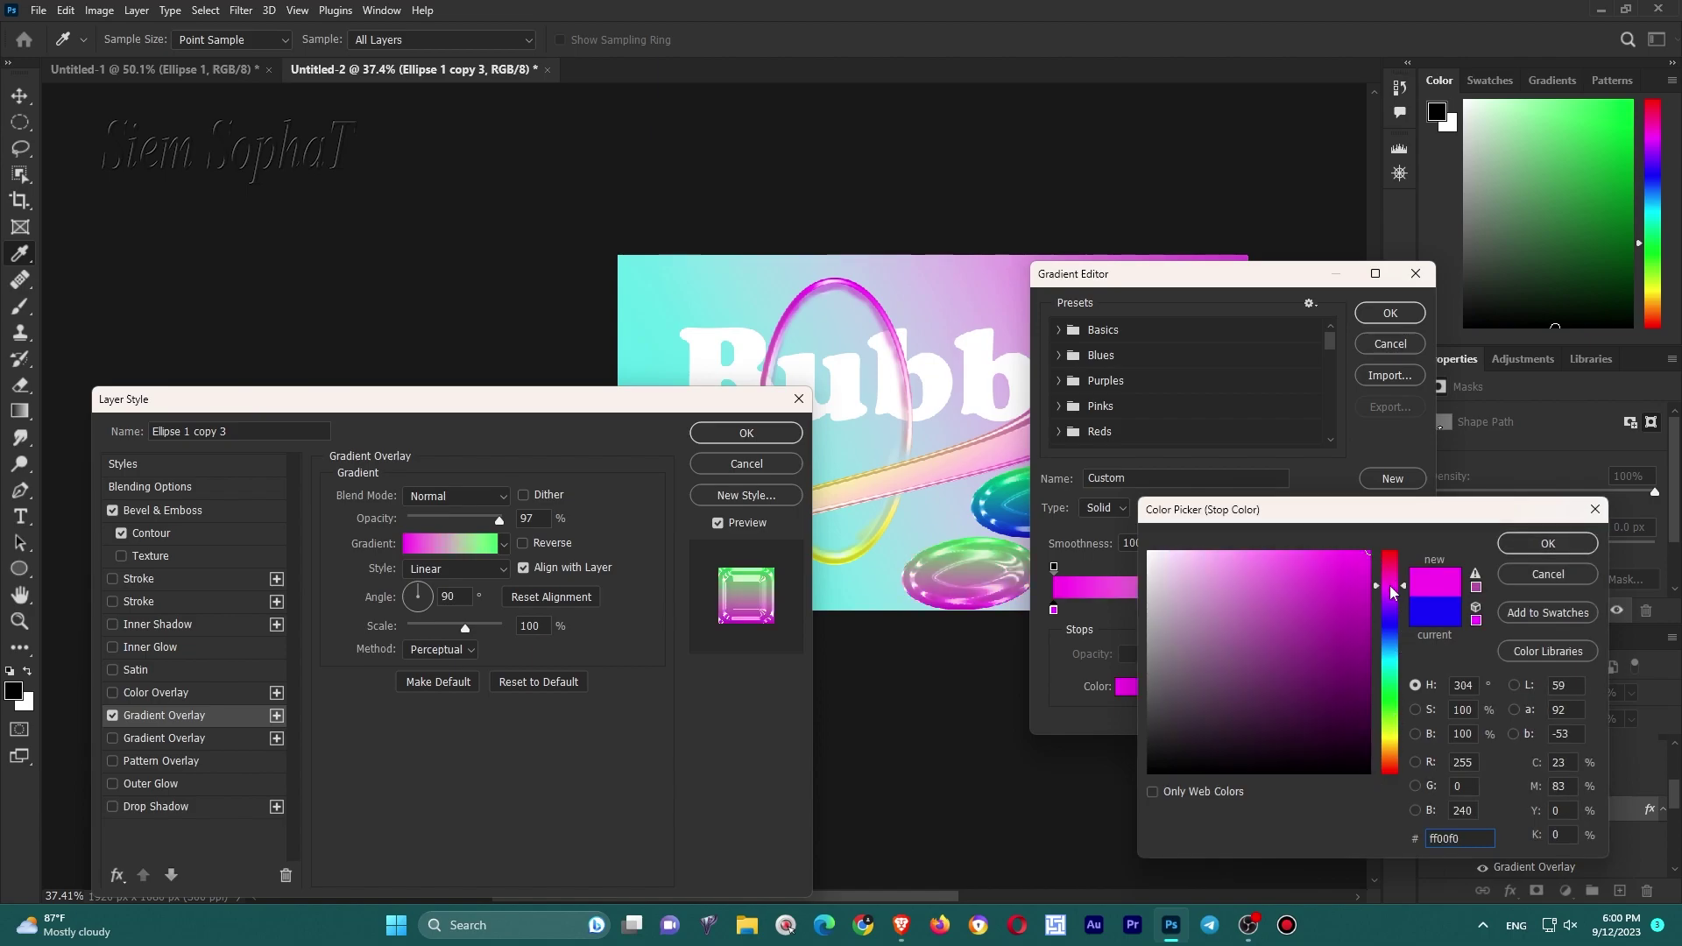
pyautogui.click(1547, 544)
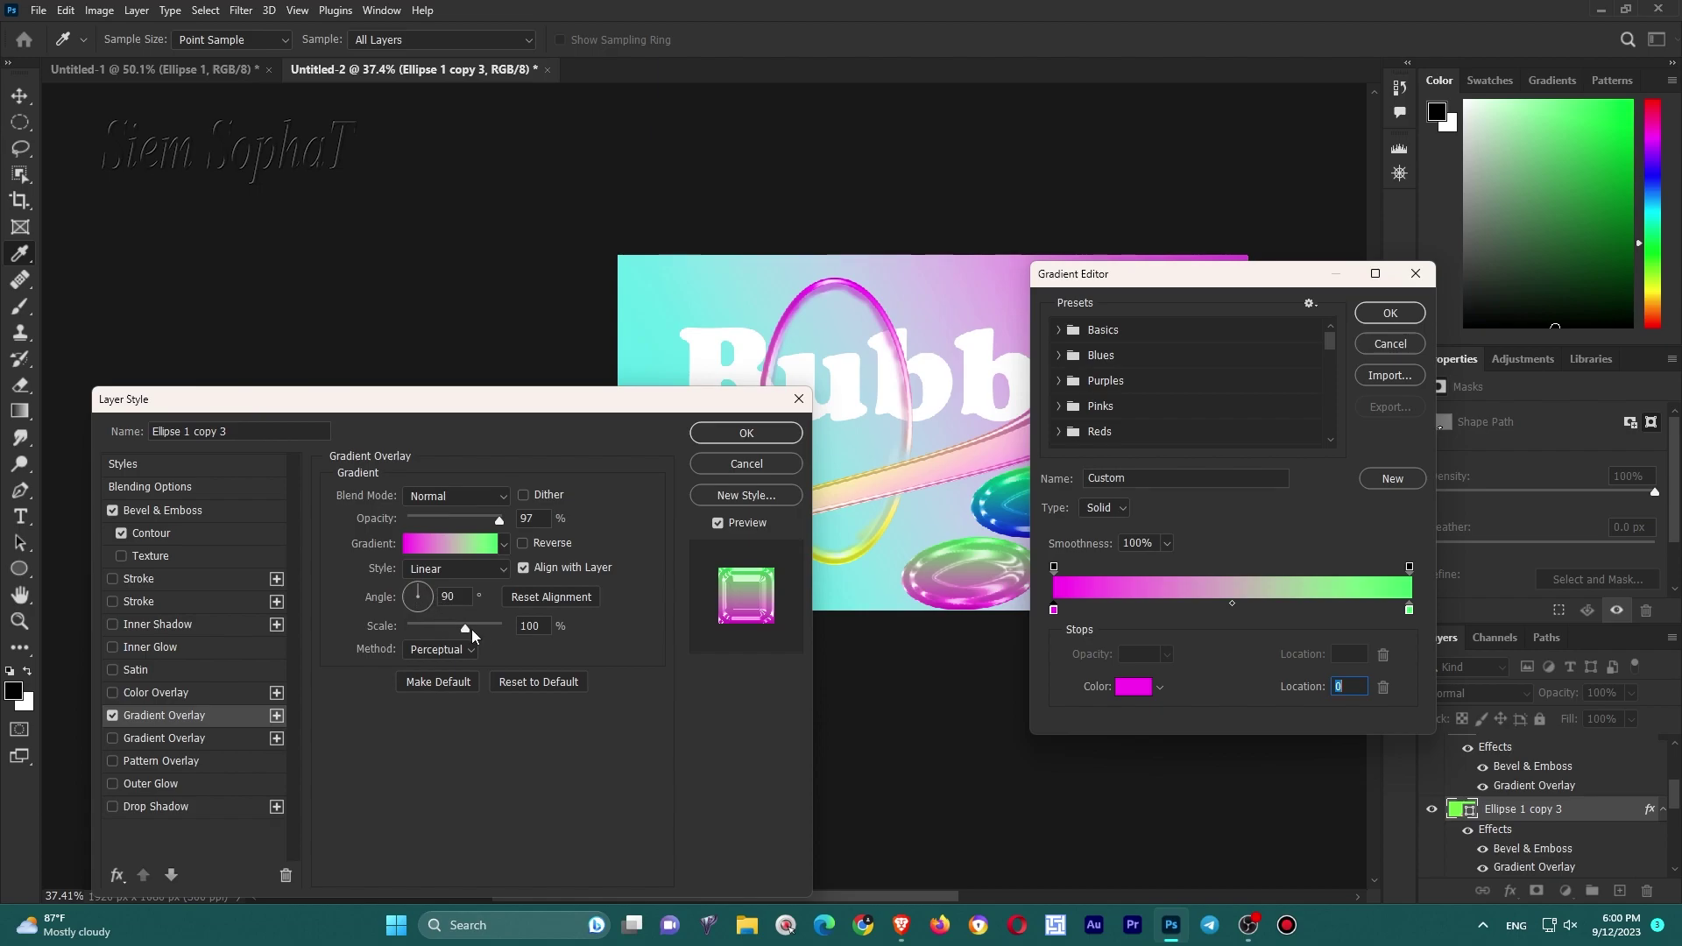
pyautogui.click(1390, 313)
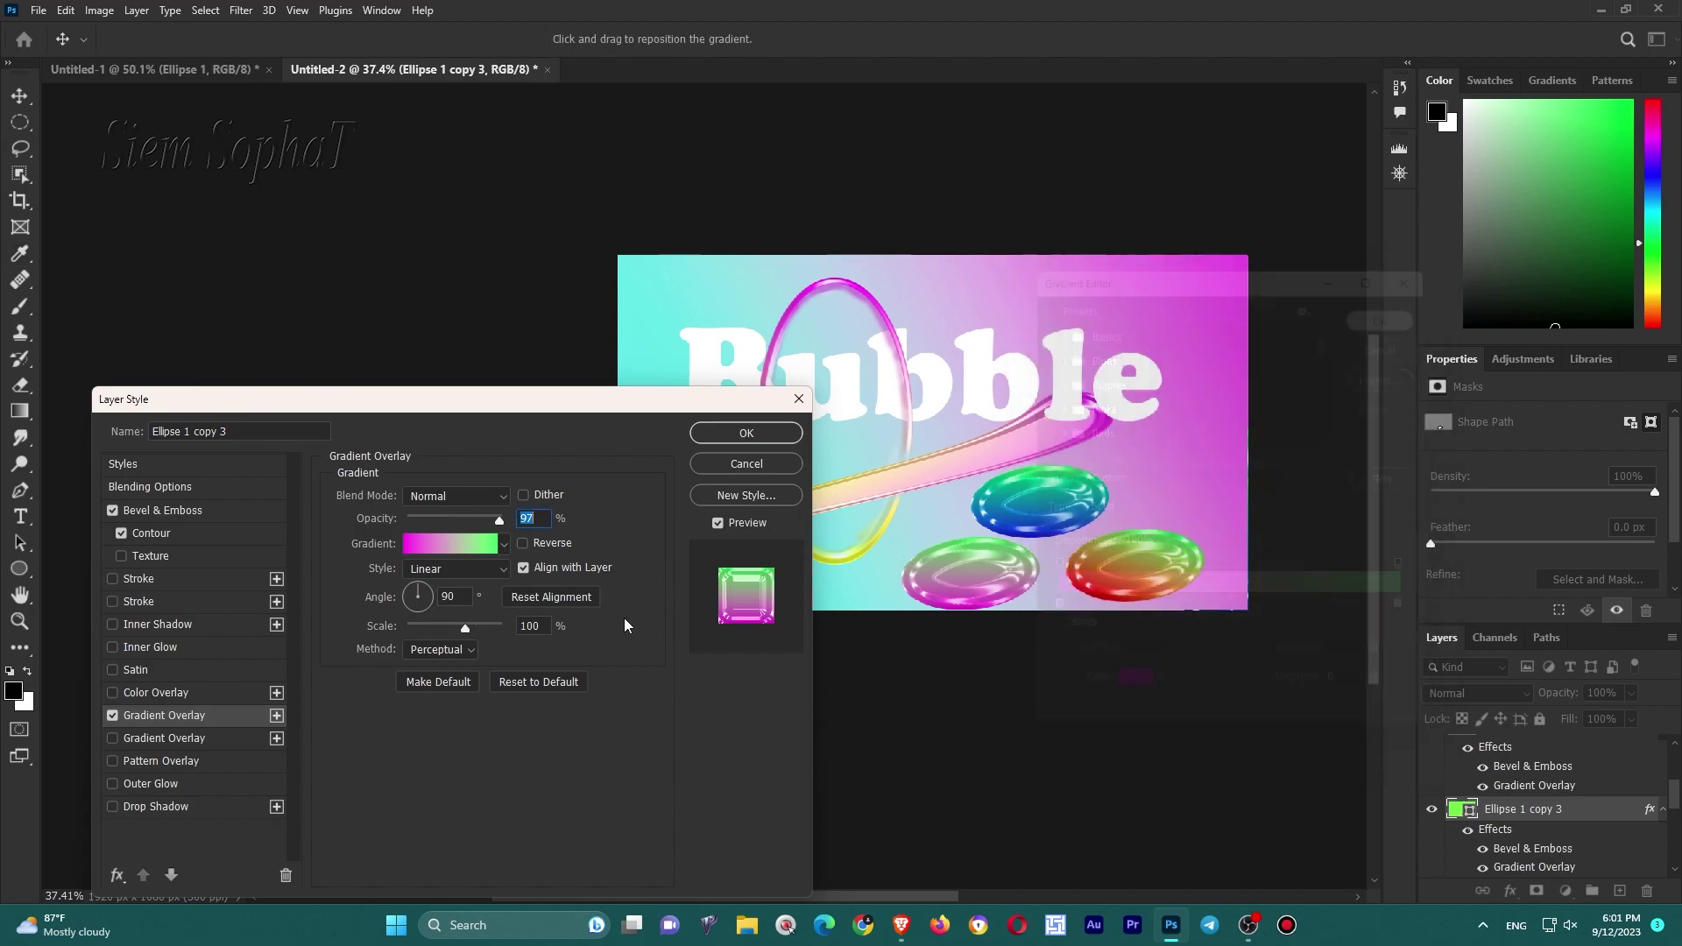
pyautogui.moveTo(470, 629)
pyautogui.mouseDown()
pyautogui.moveTo(422, 637)
pyautogui.moveTo(420, 614)
pyautogui.mouseUp()
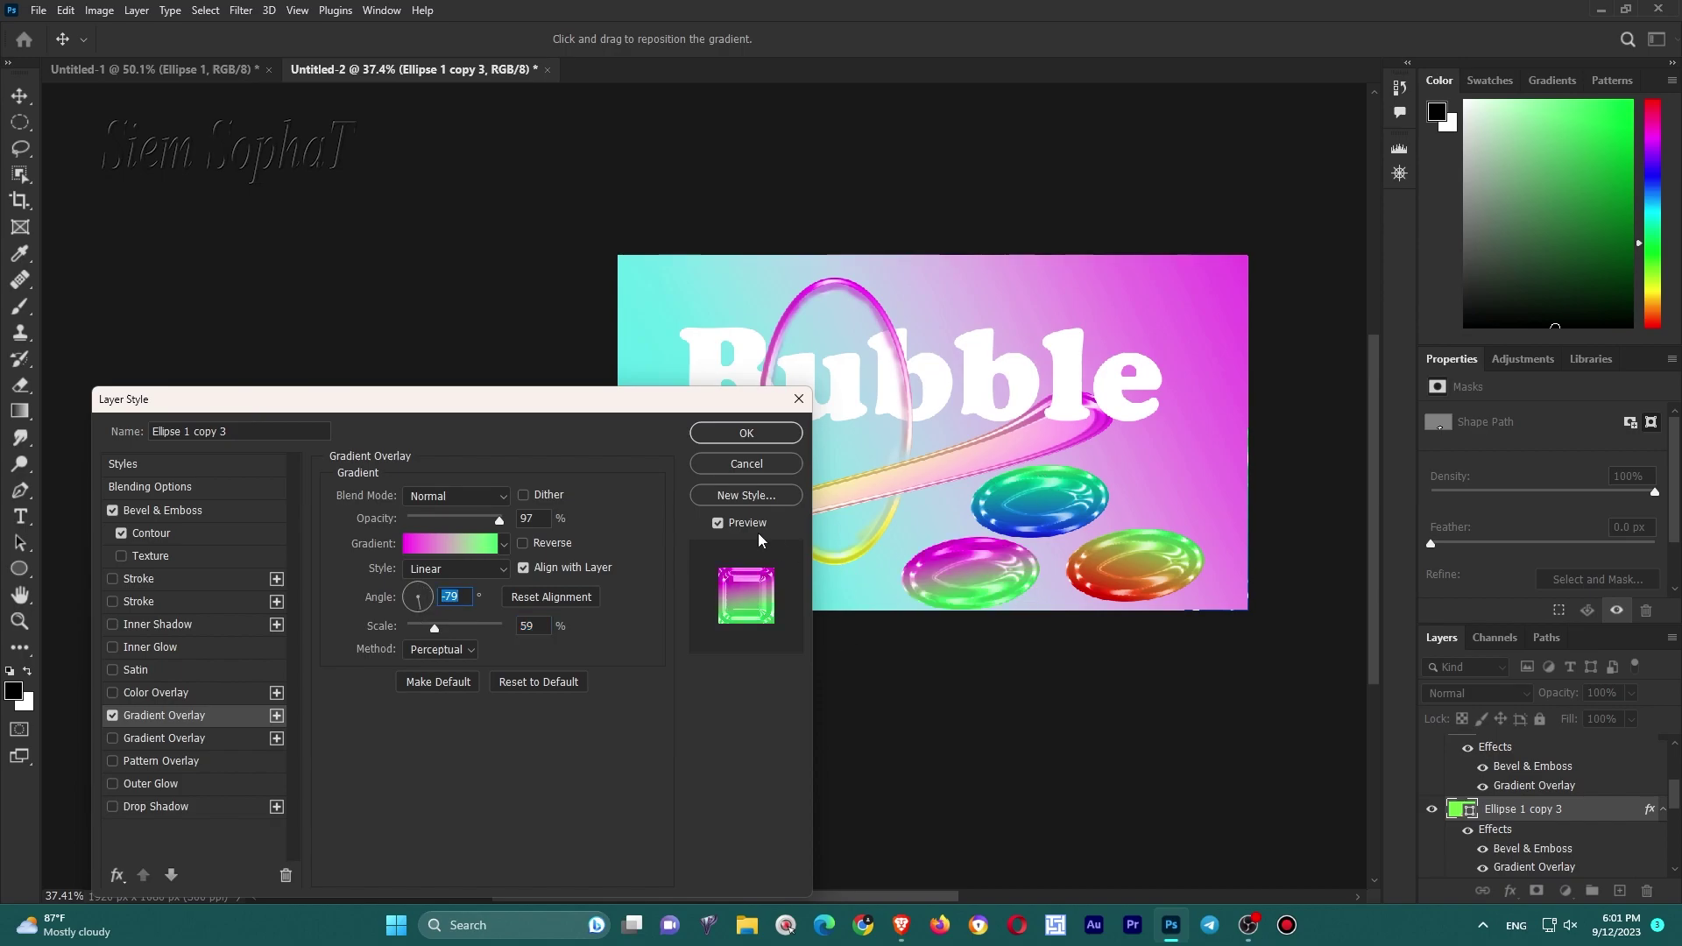
pyautogui.click(751, 435)
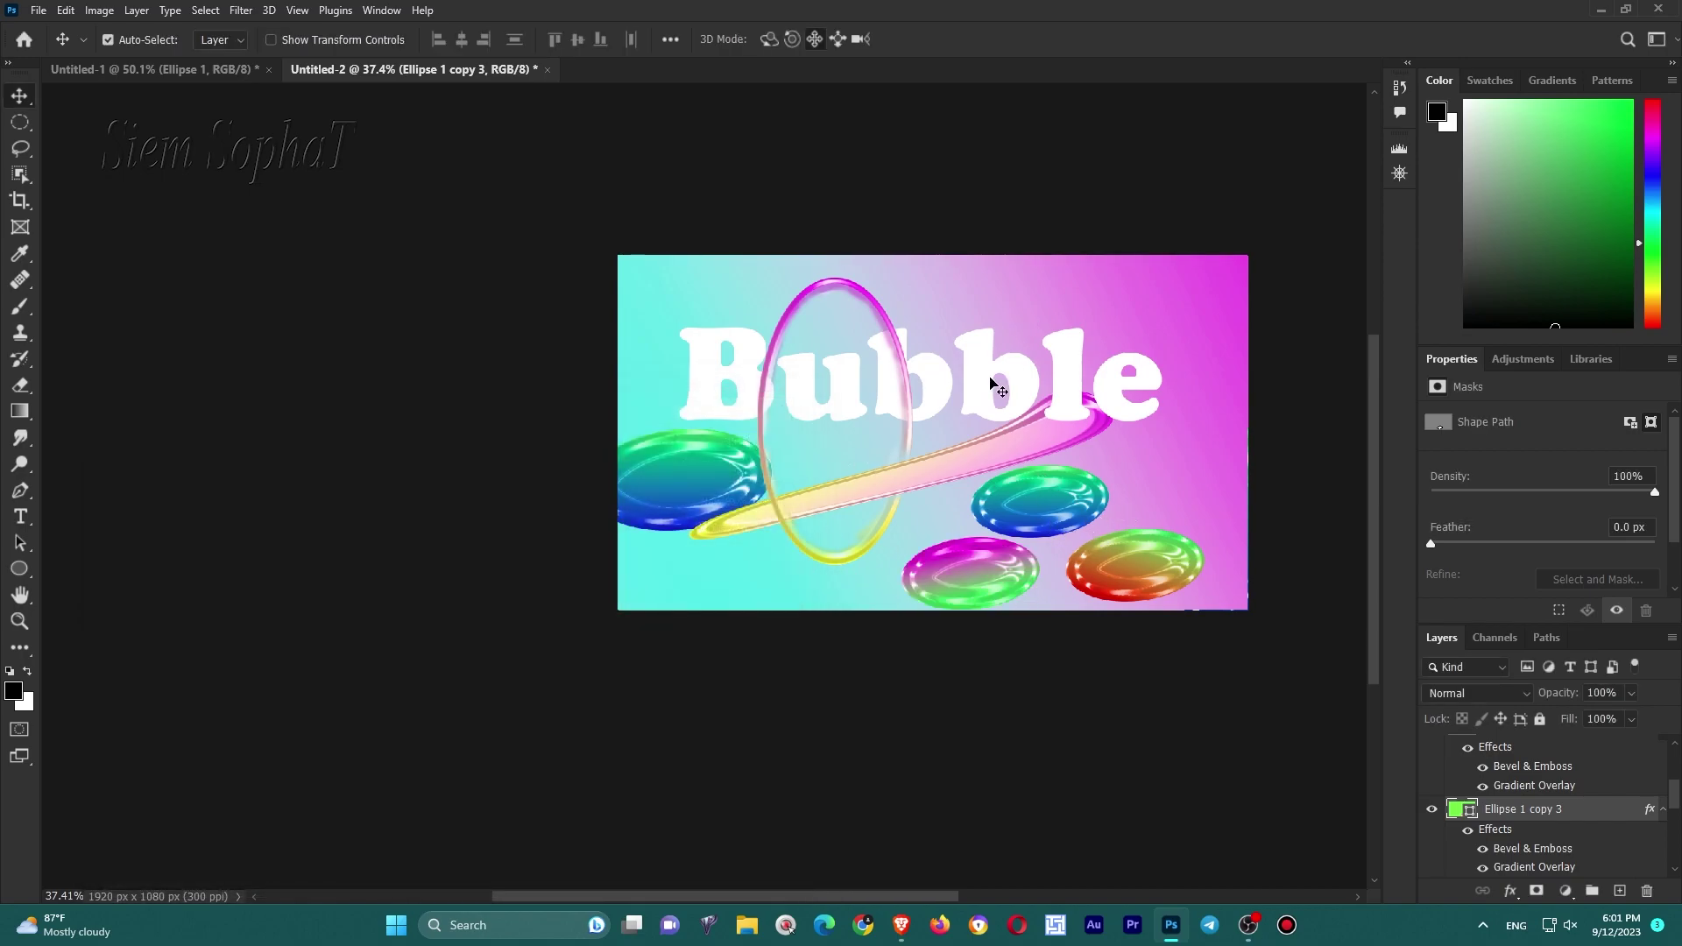
# Add a contoured Bevel & Emboss to the Bubble title, deepened to about 370%.
pyautogui.click(1016, 368)
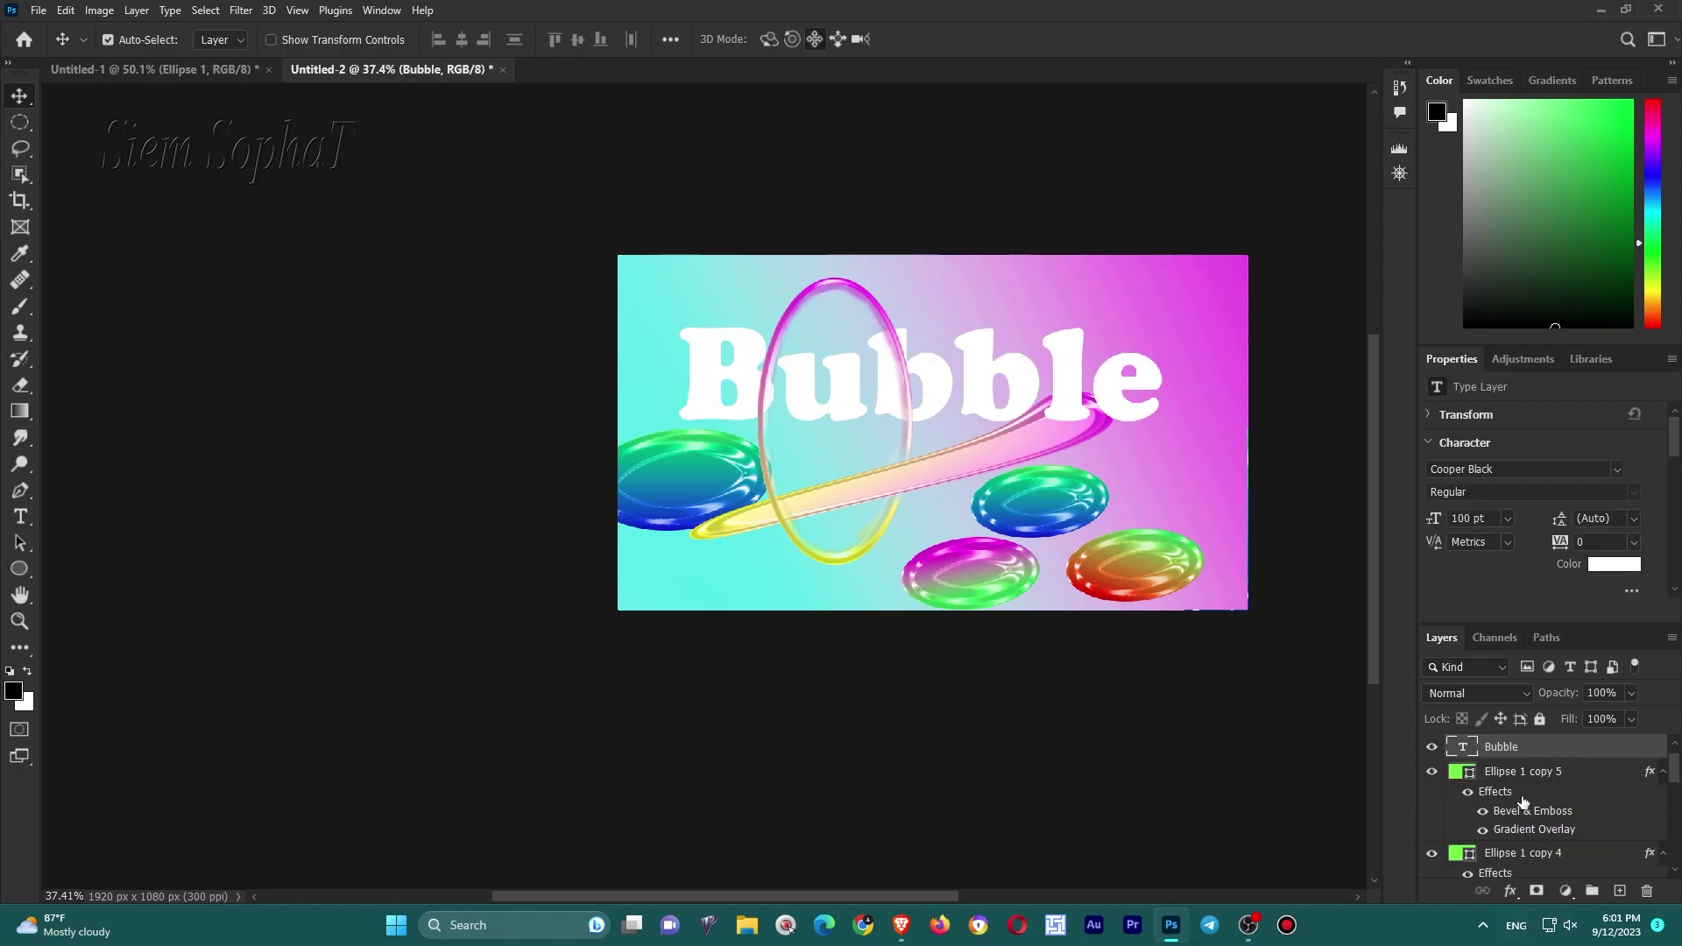
pyautogui.doubleClick(1548, 747)
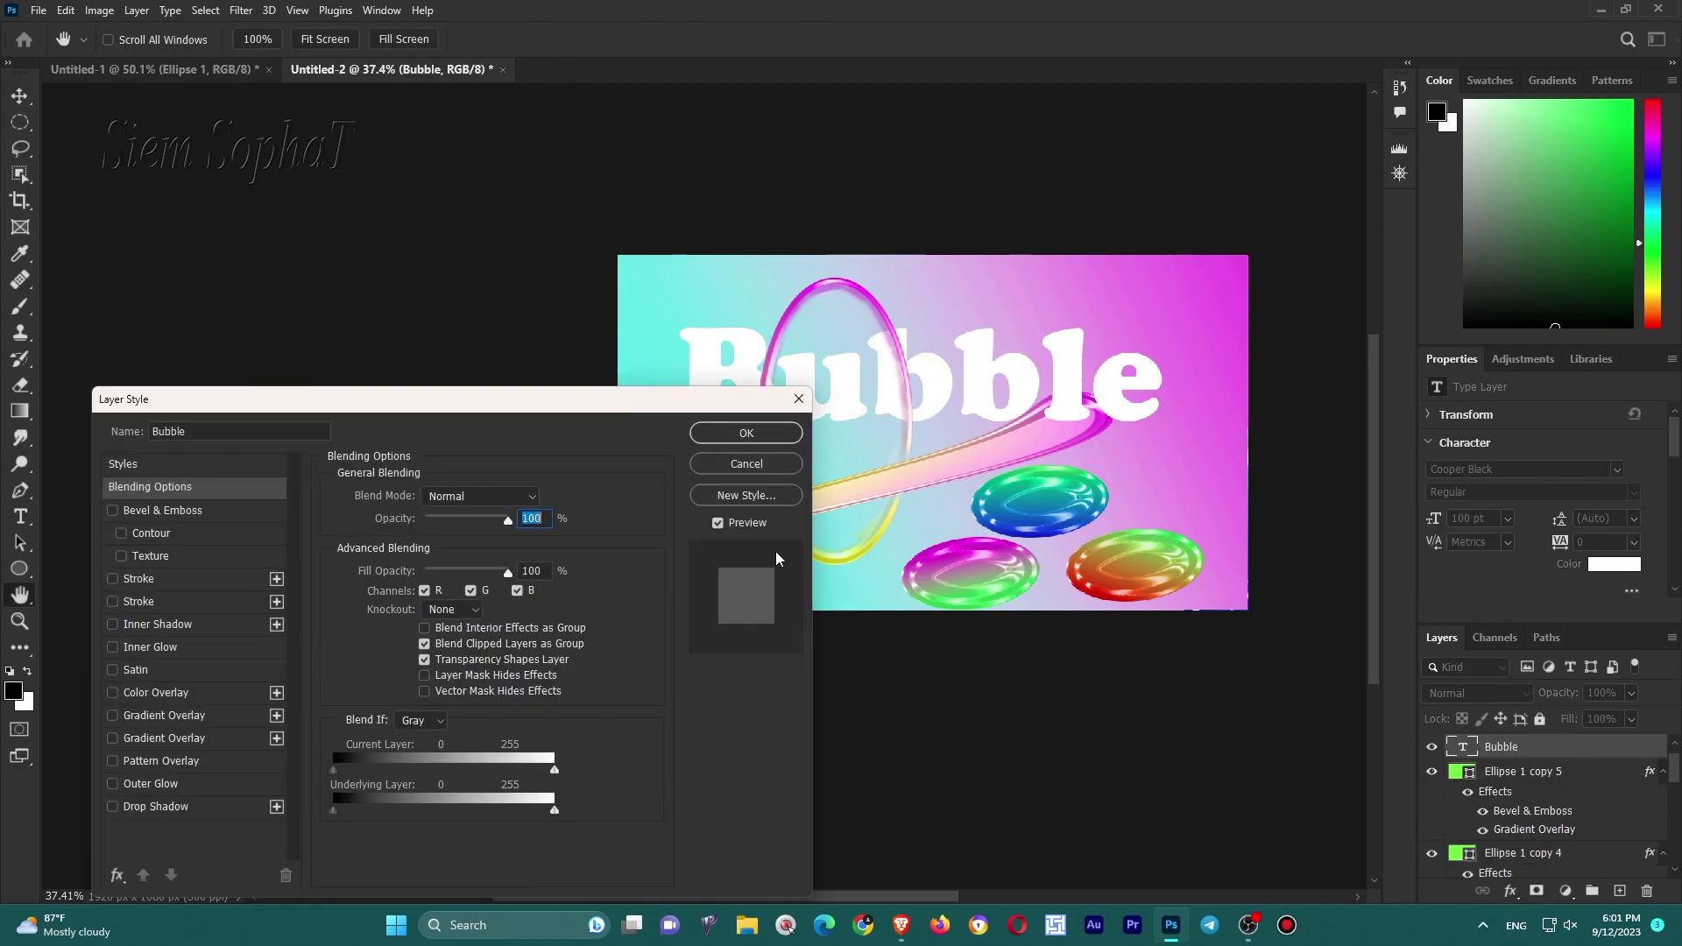
pyautogui.click(150, 512)
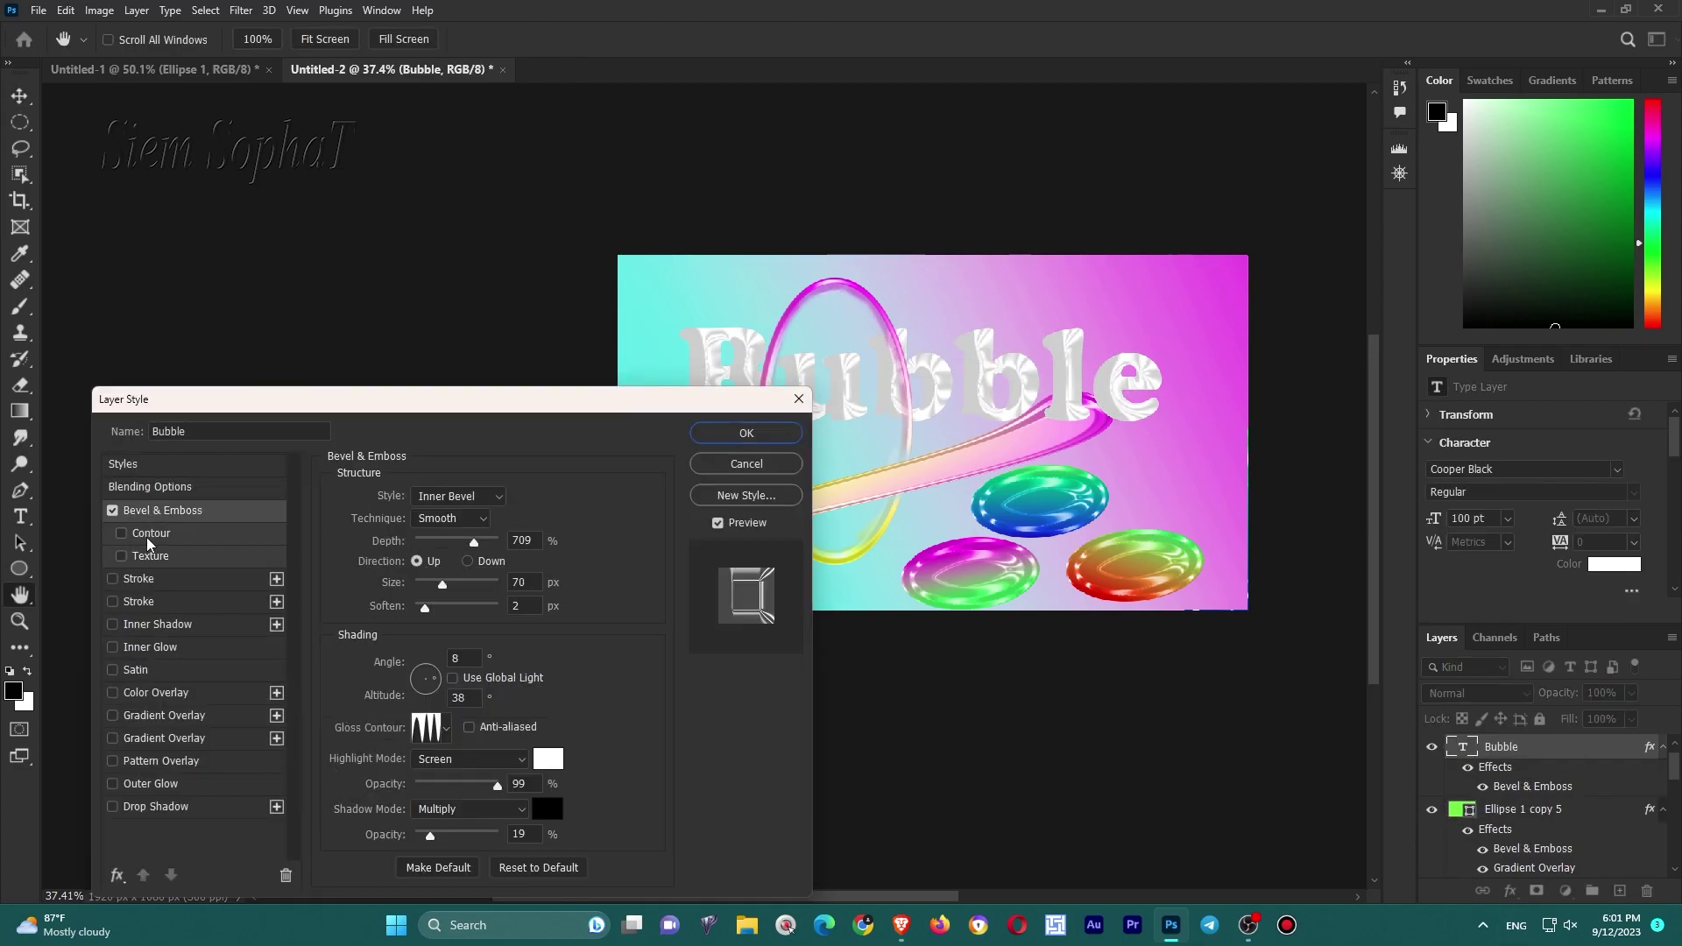
pyautogui.click(150, 534)
pyautogui.click(213, 511)
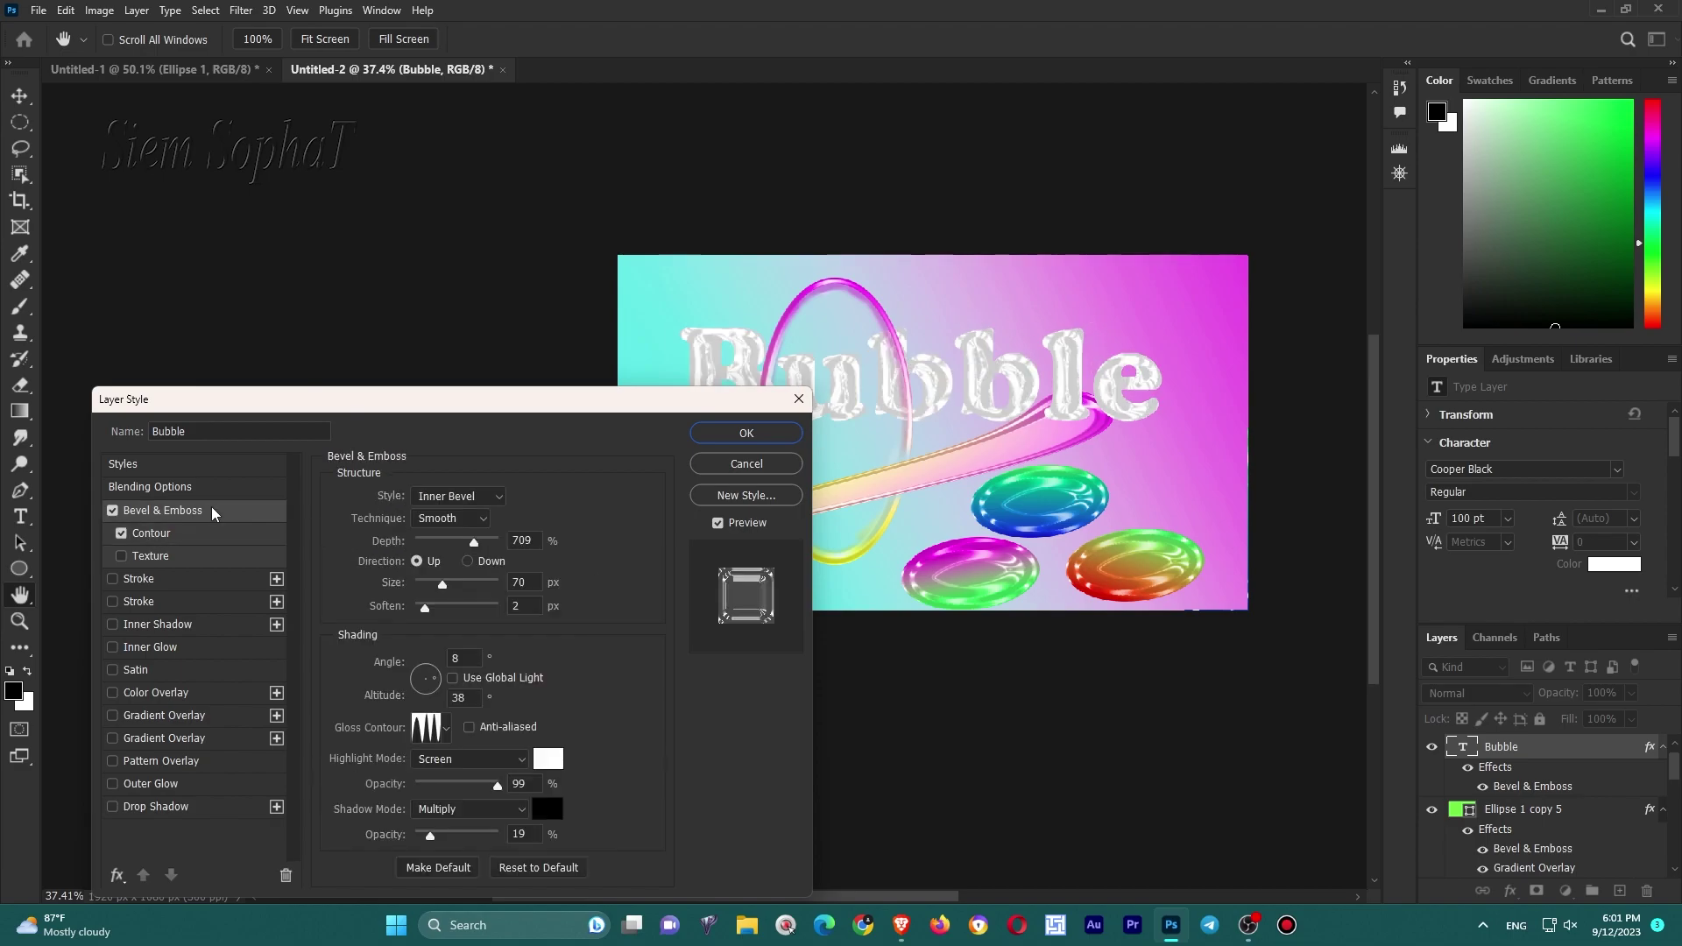
pyautogui.click(538, 867)
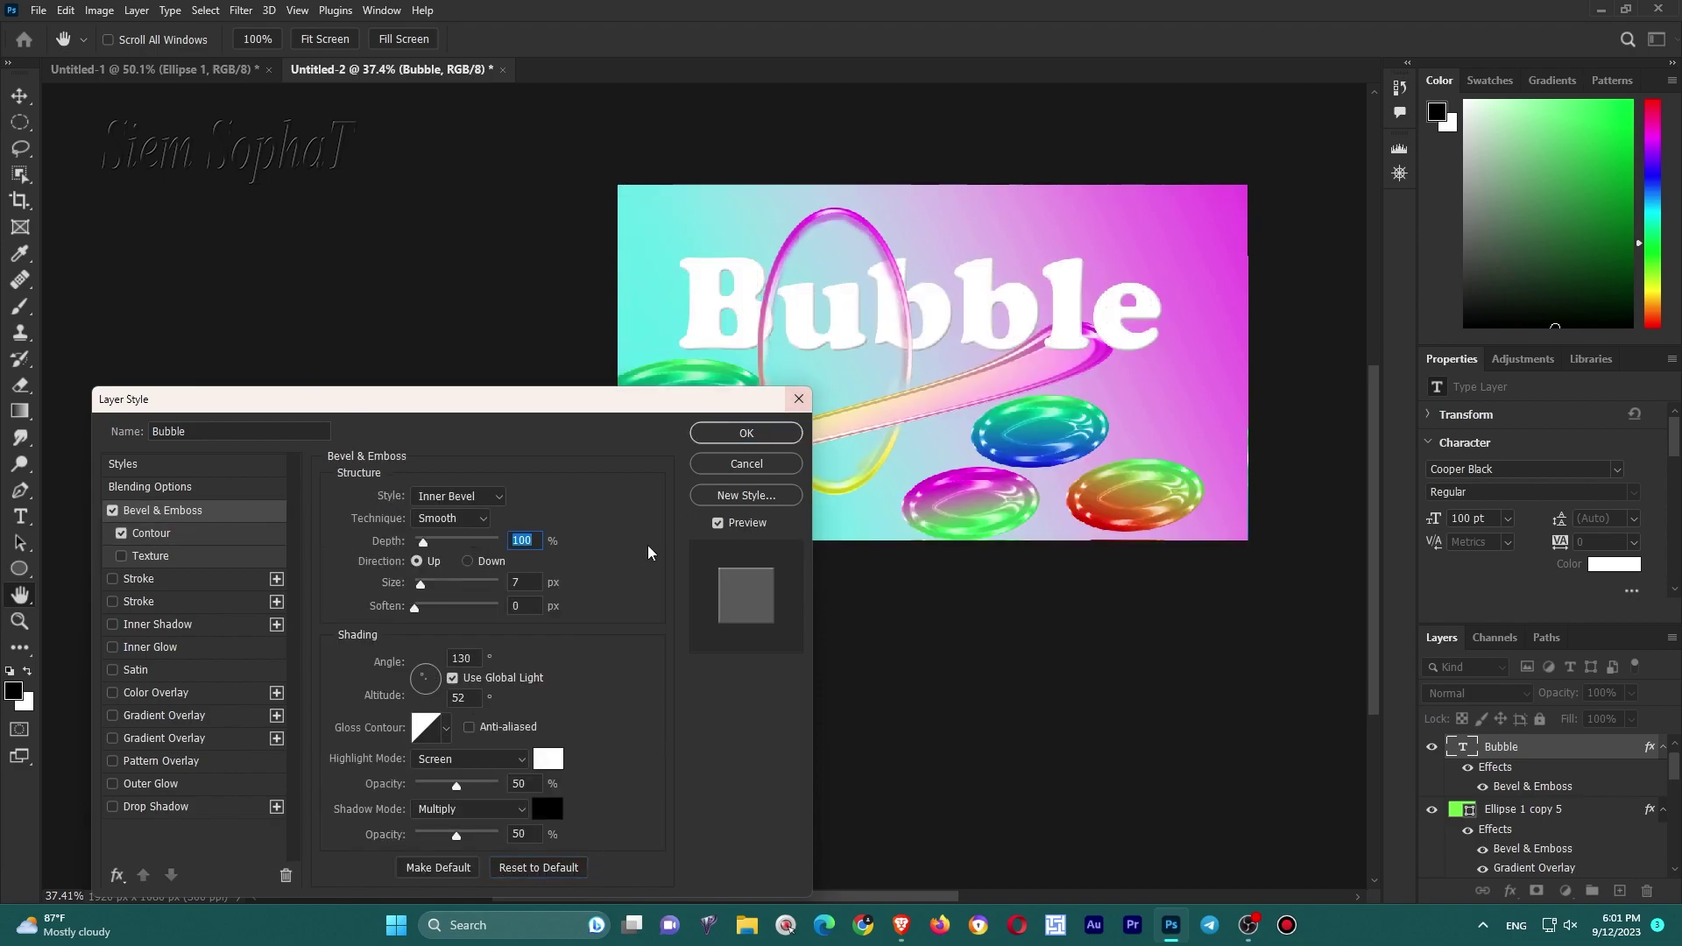
pyautogui.moveTo(424, 541); pyautogui.dragTo(447, 541)
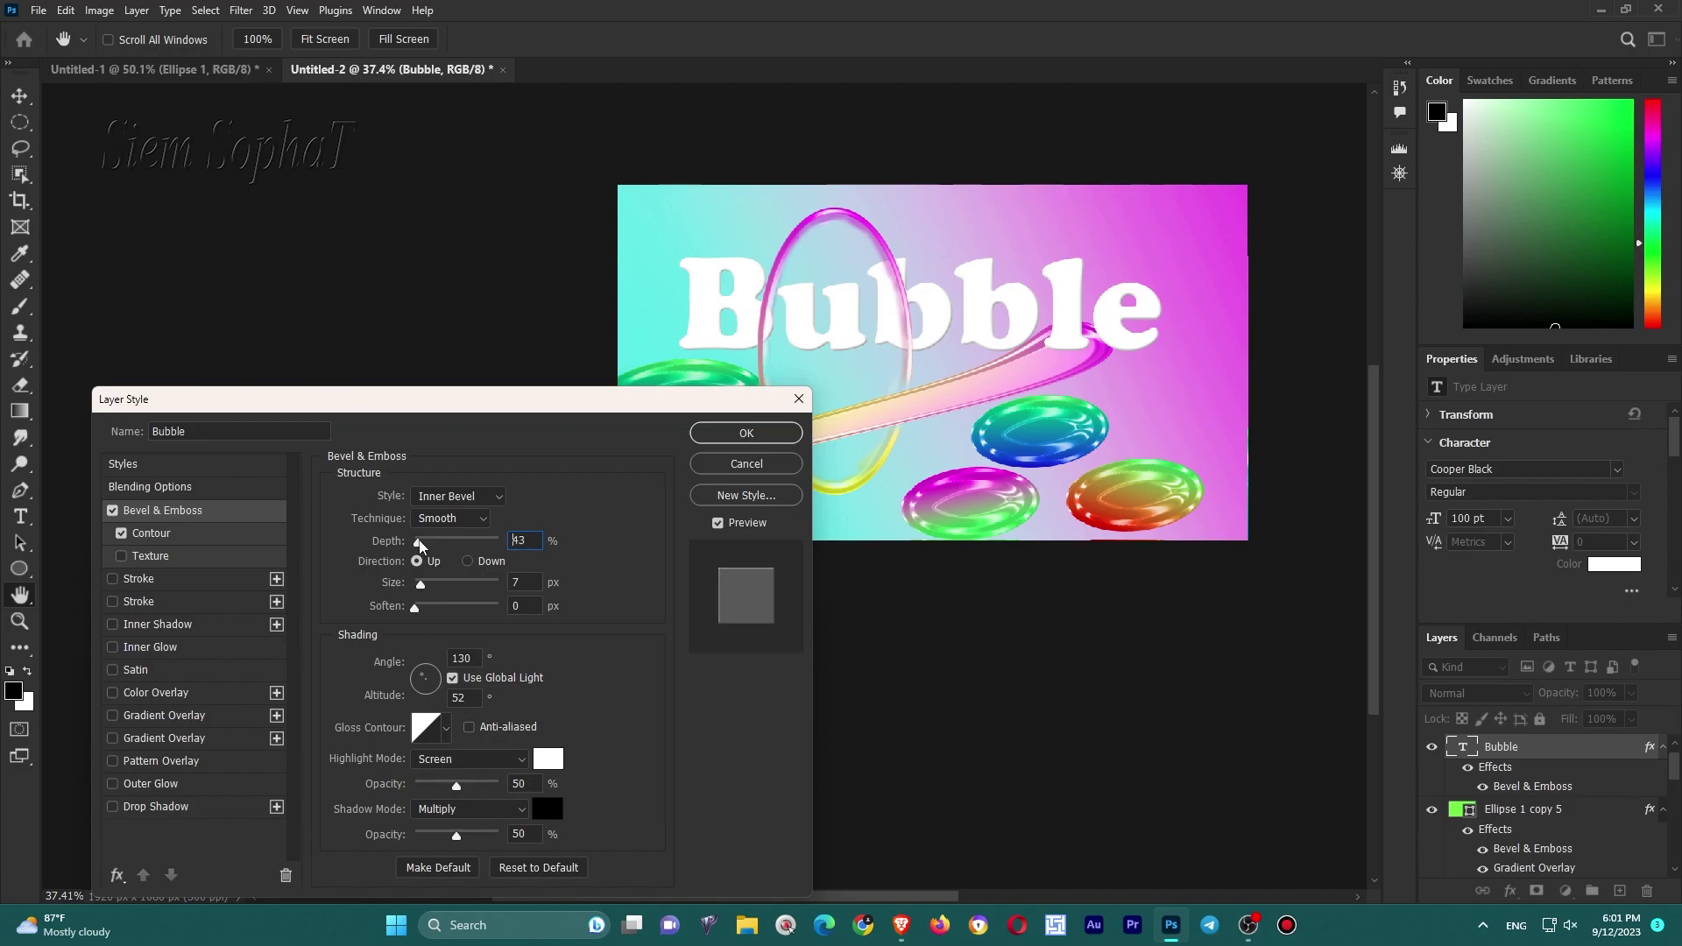
# Add a Drop Shadow with 60% opacity, distance 15, spread 26 and size 40.
pyautogui.click(167, 806)
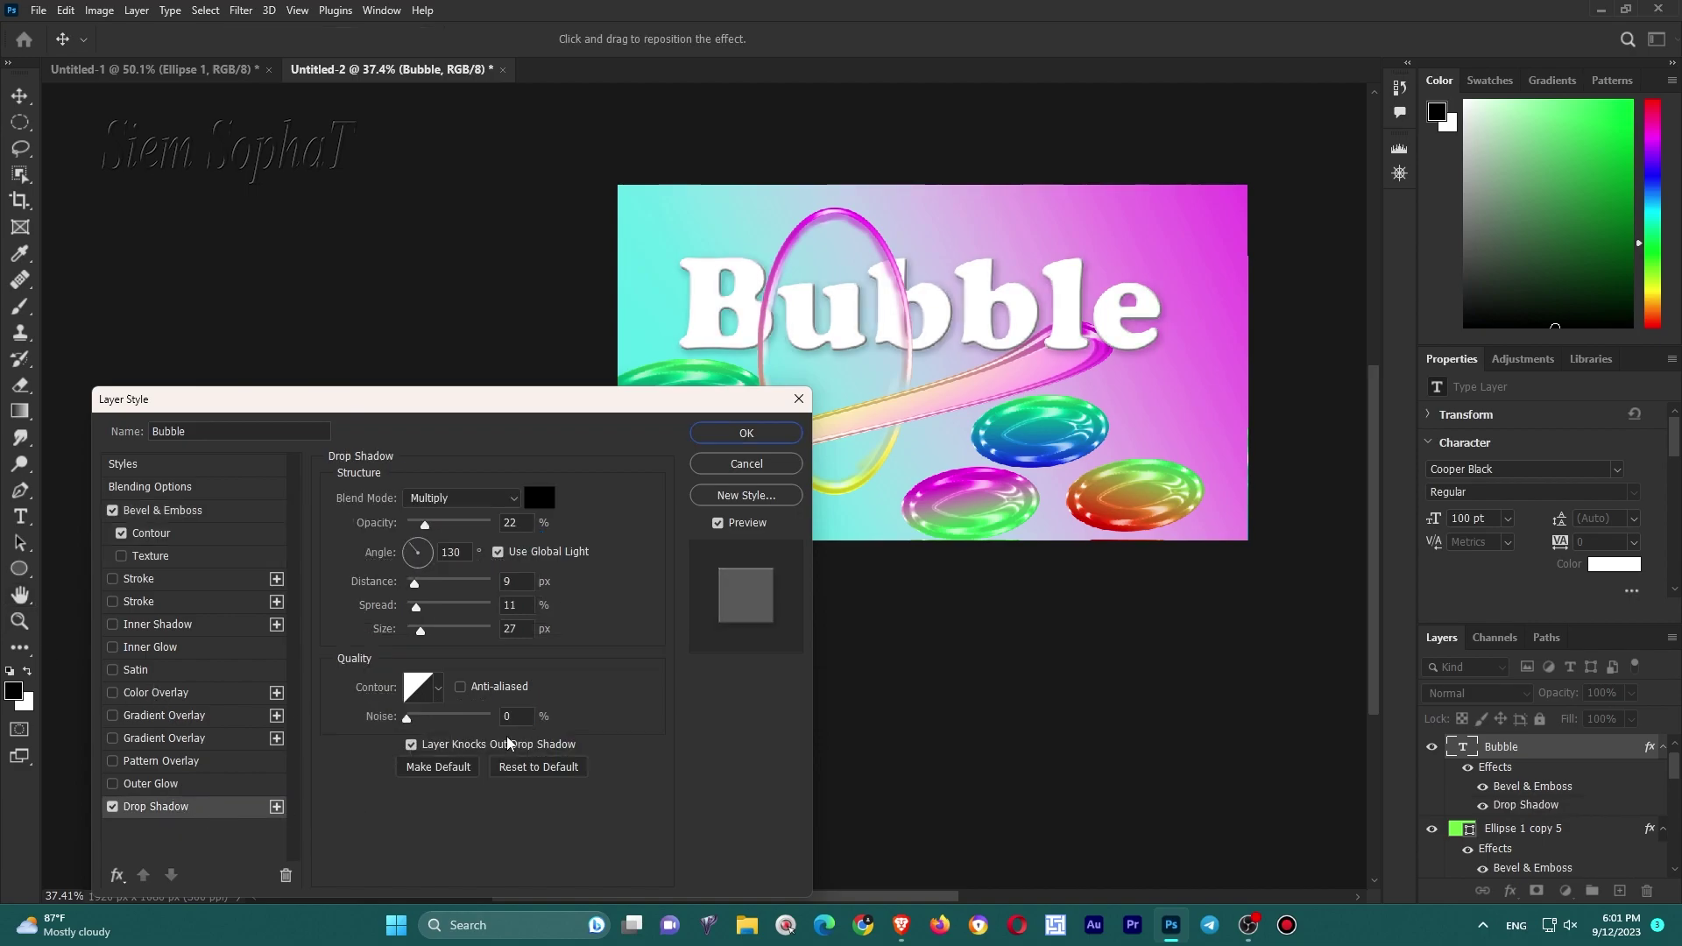
pyautogui.moveTo(425, 524); pyautogui.dragTo(459, 531)
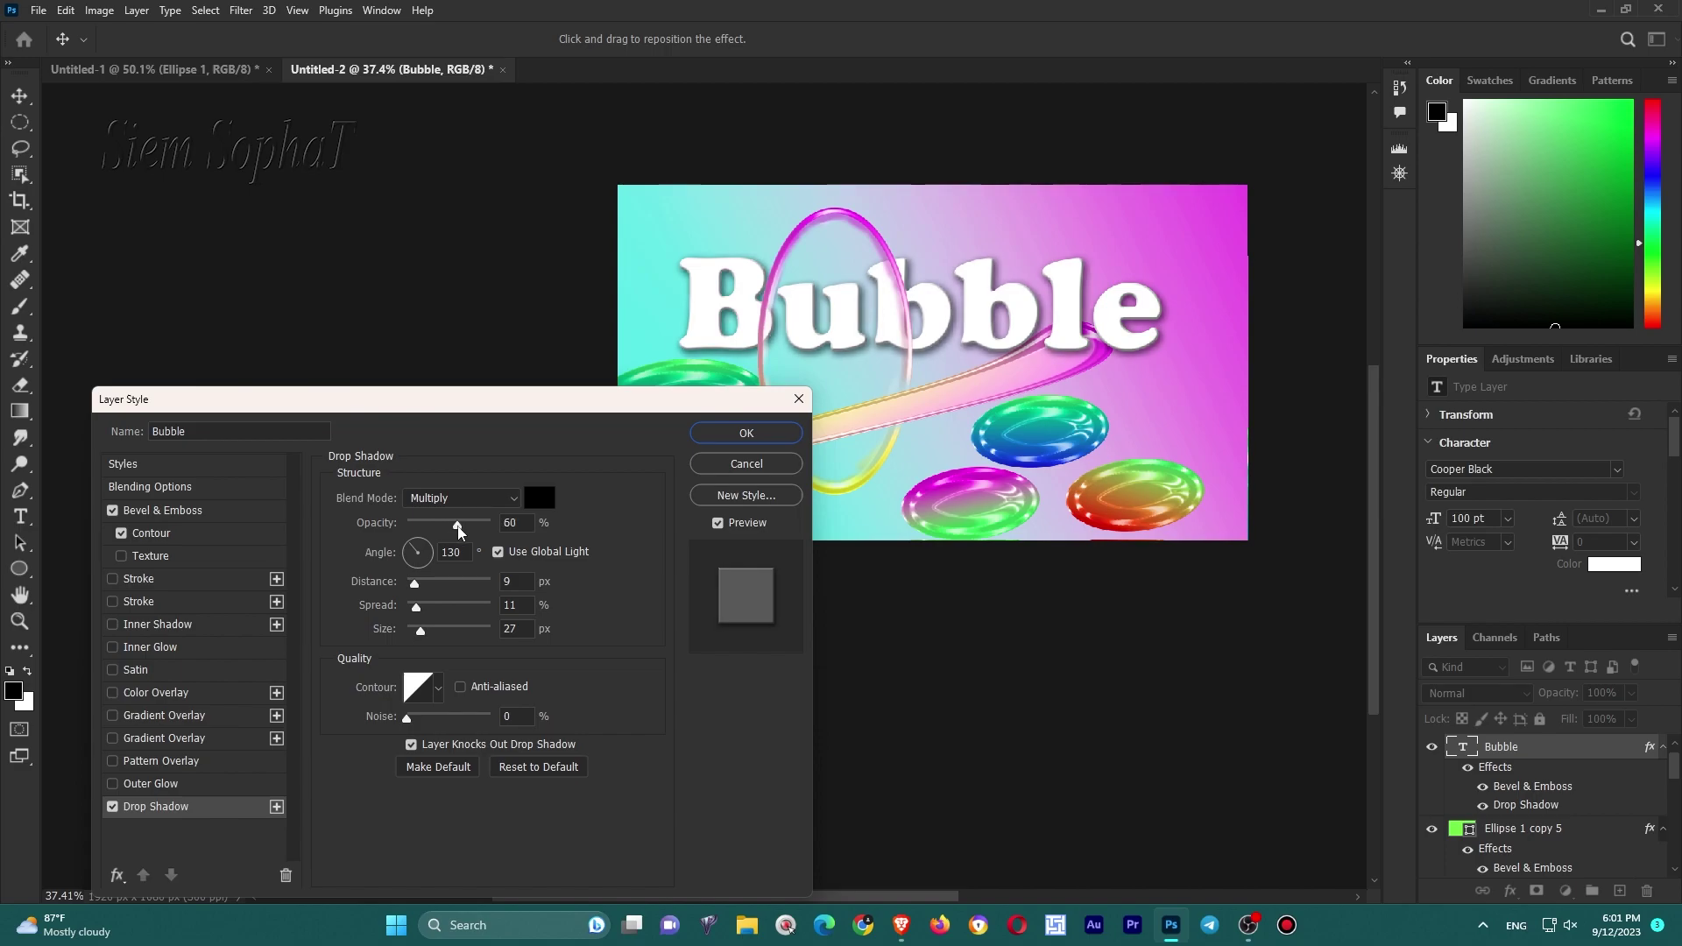
pyautogui.click(457, 531)
pyautogui.moveTo(418, 586)
pyautogui.mouseDown()
pyautogui.moveTo(429, 632)
pyautogui.moveTo(430, 614)
pyautogui.mouseUp()
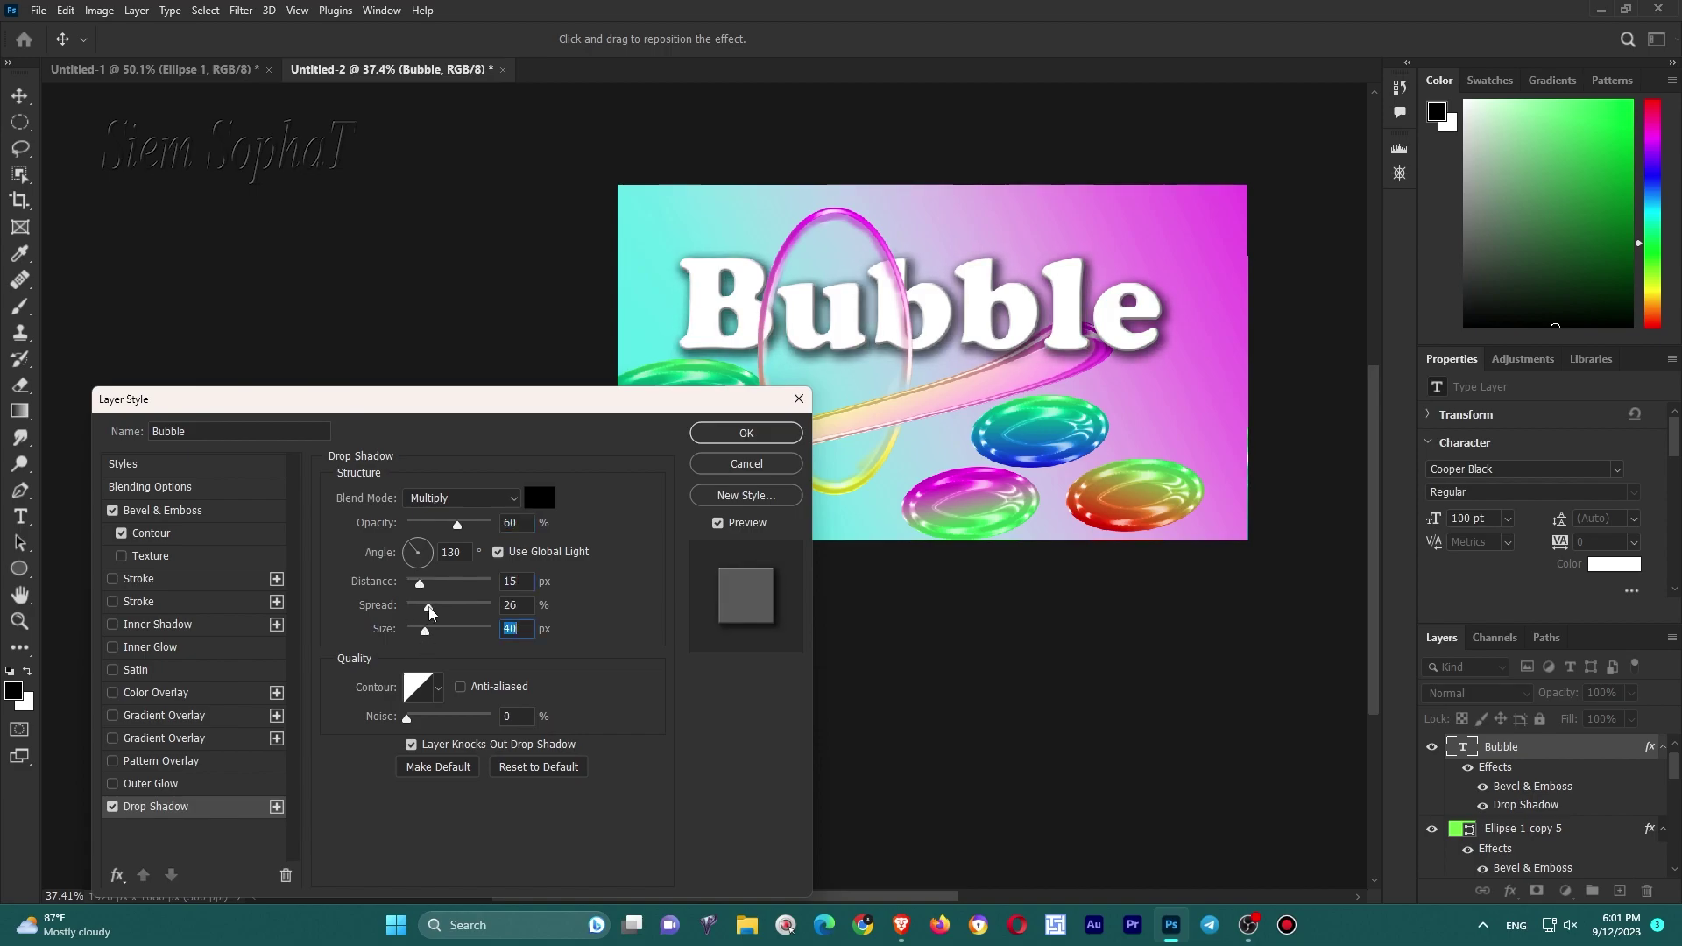
pyautogui.click(430, 613)
# Set the title bevel to size 29, angle 103, opacities 67/59, with a Sawtooth 2 gloss contour.
pyautogui.click(200, 514)
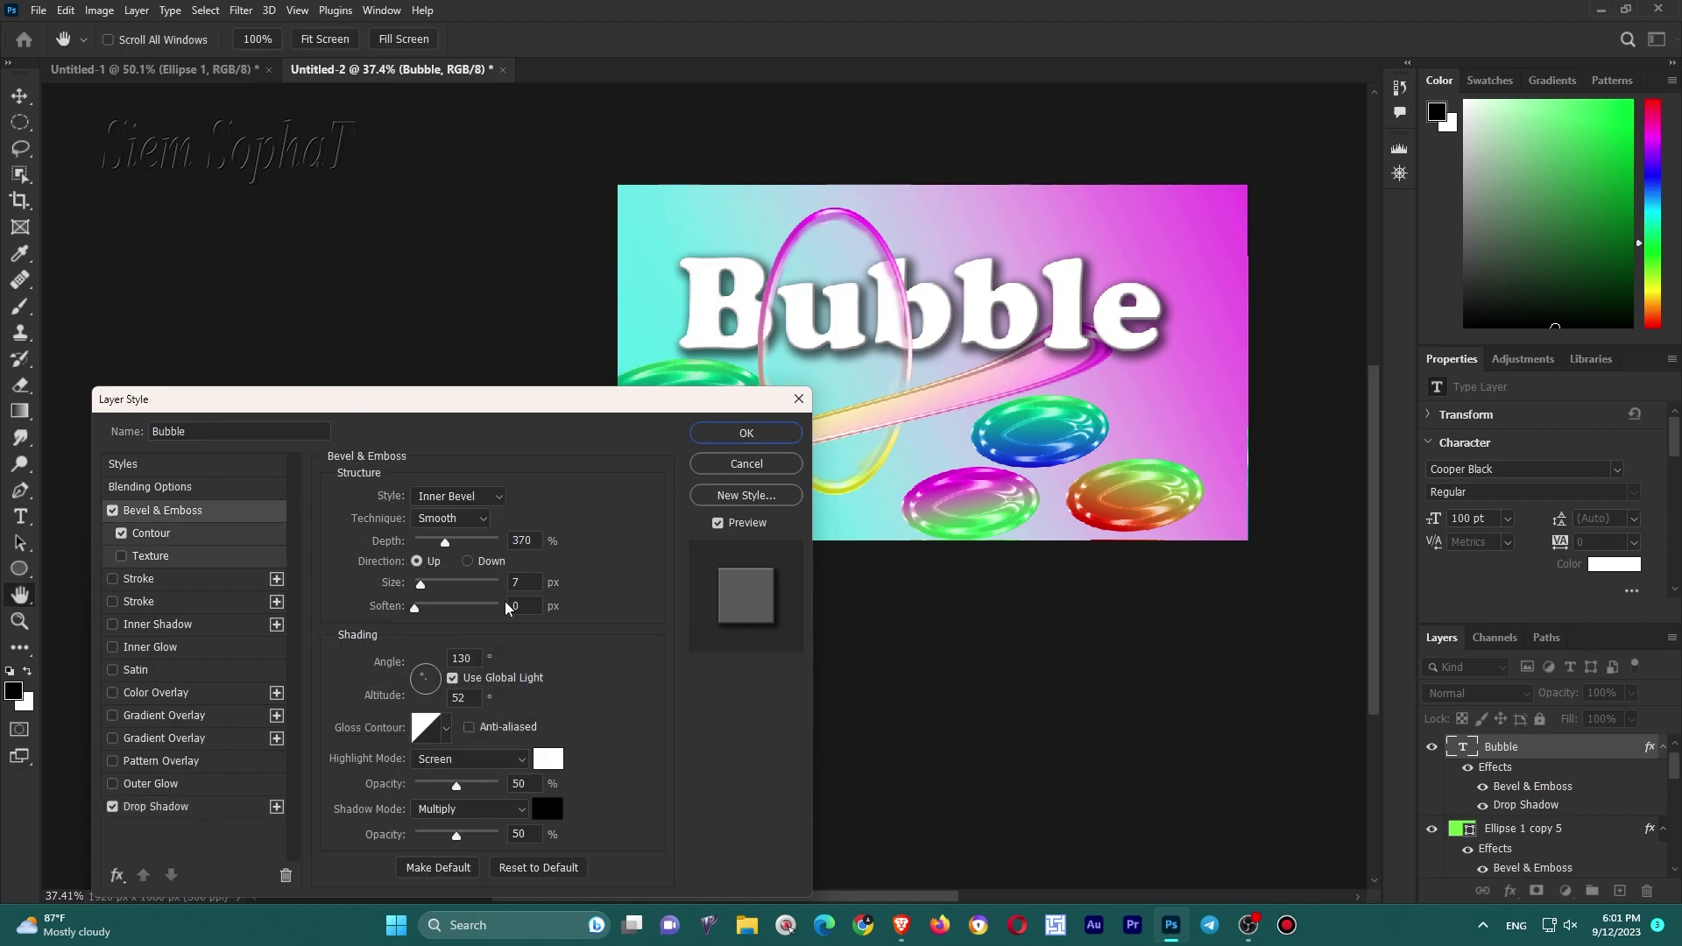
pyautogui.moveTo(420, 584); pyautogui.dragTo(428, 595)
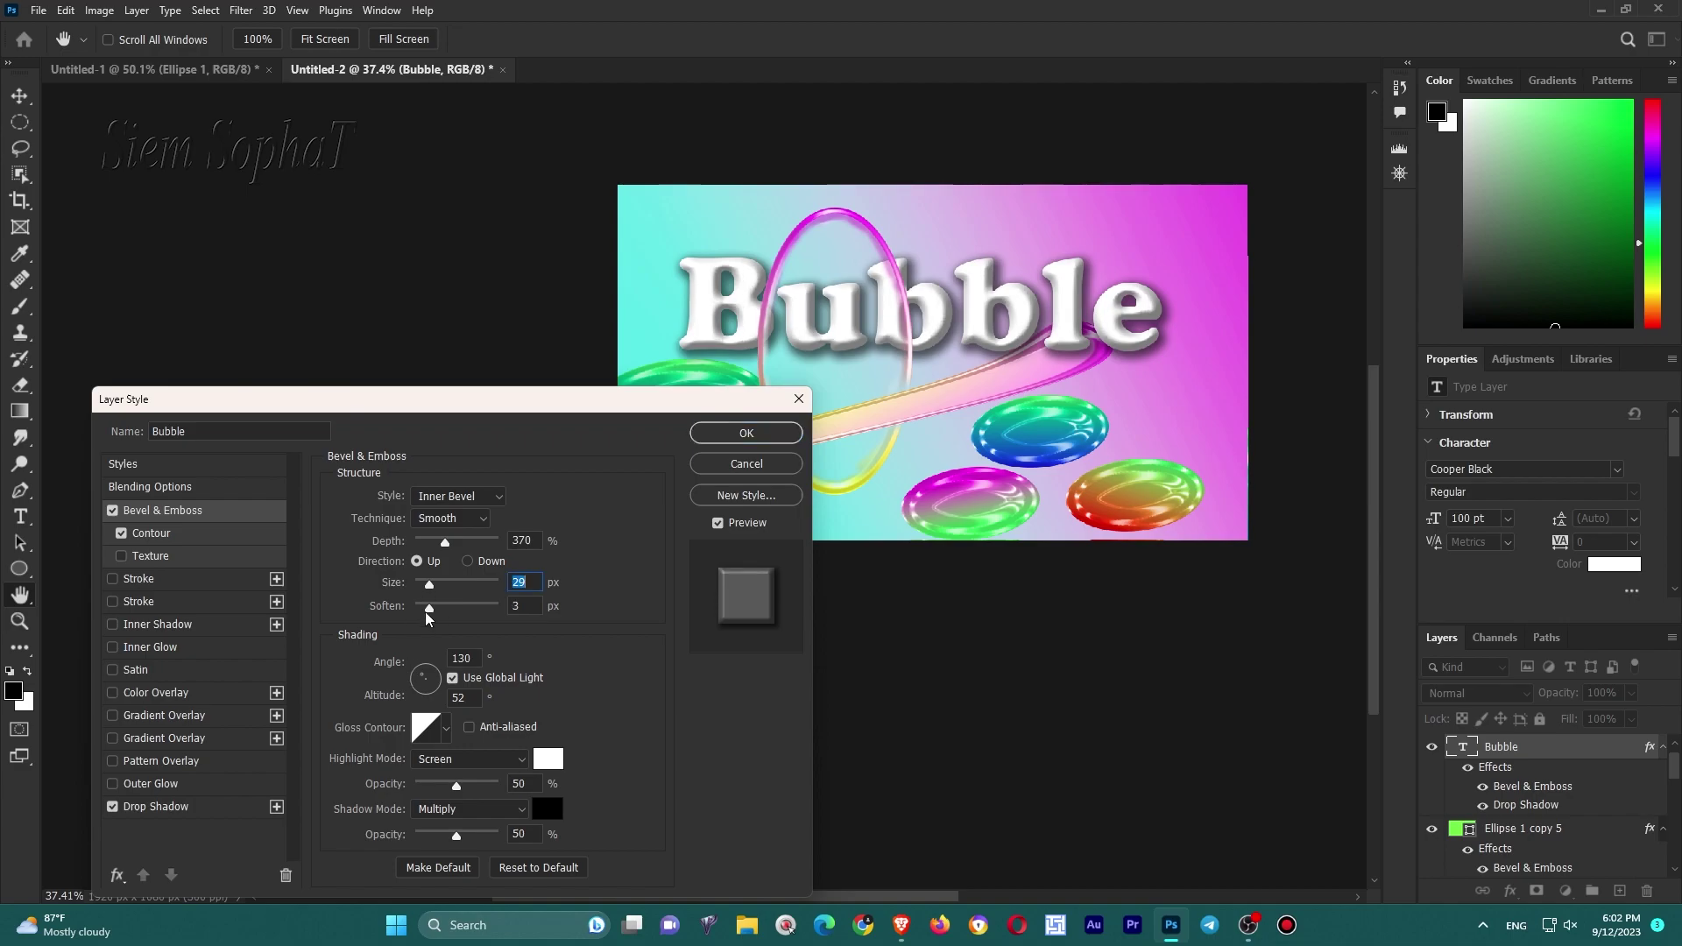
pyautogui.click(420, 608)
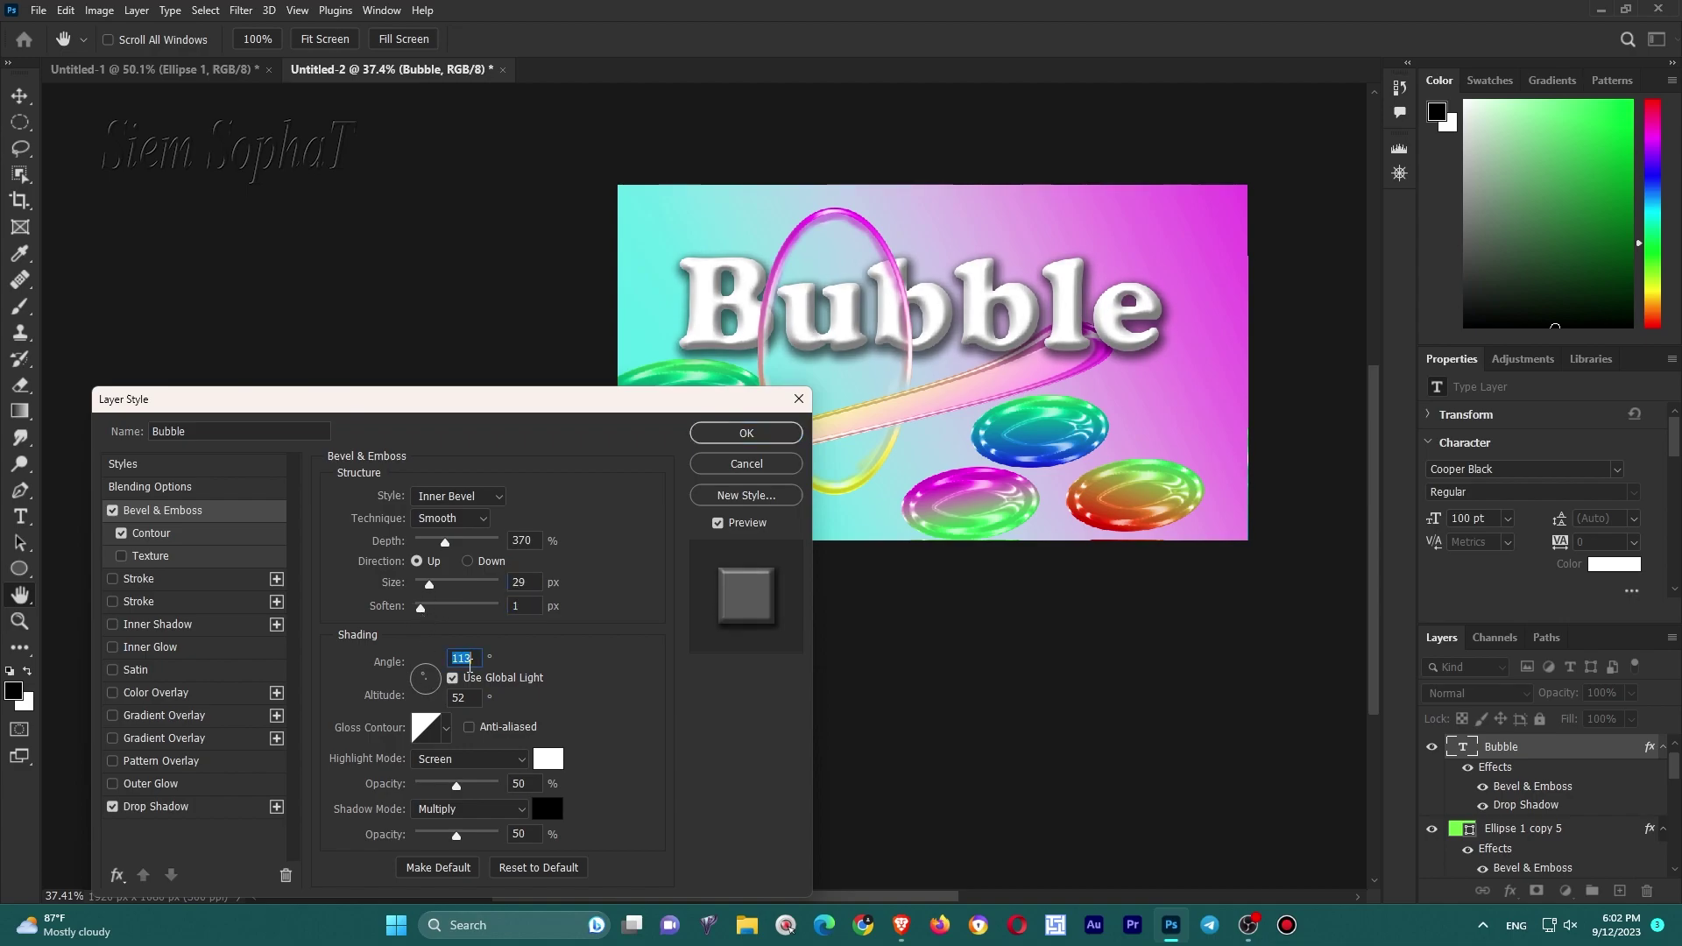
pyautogui.scroll(-20, 469, 666)
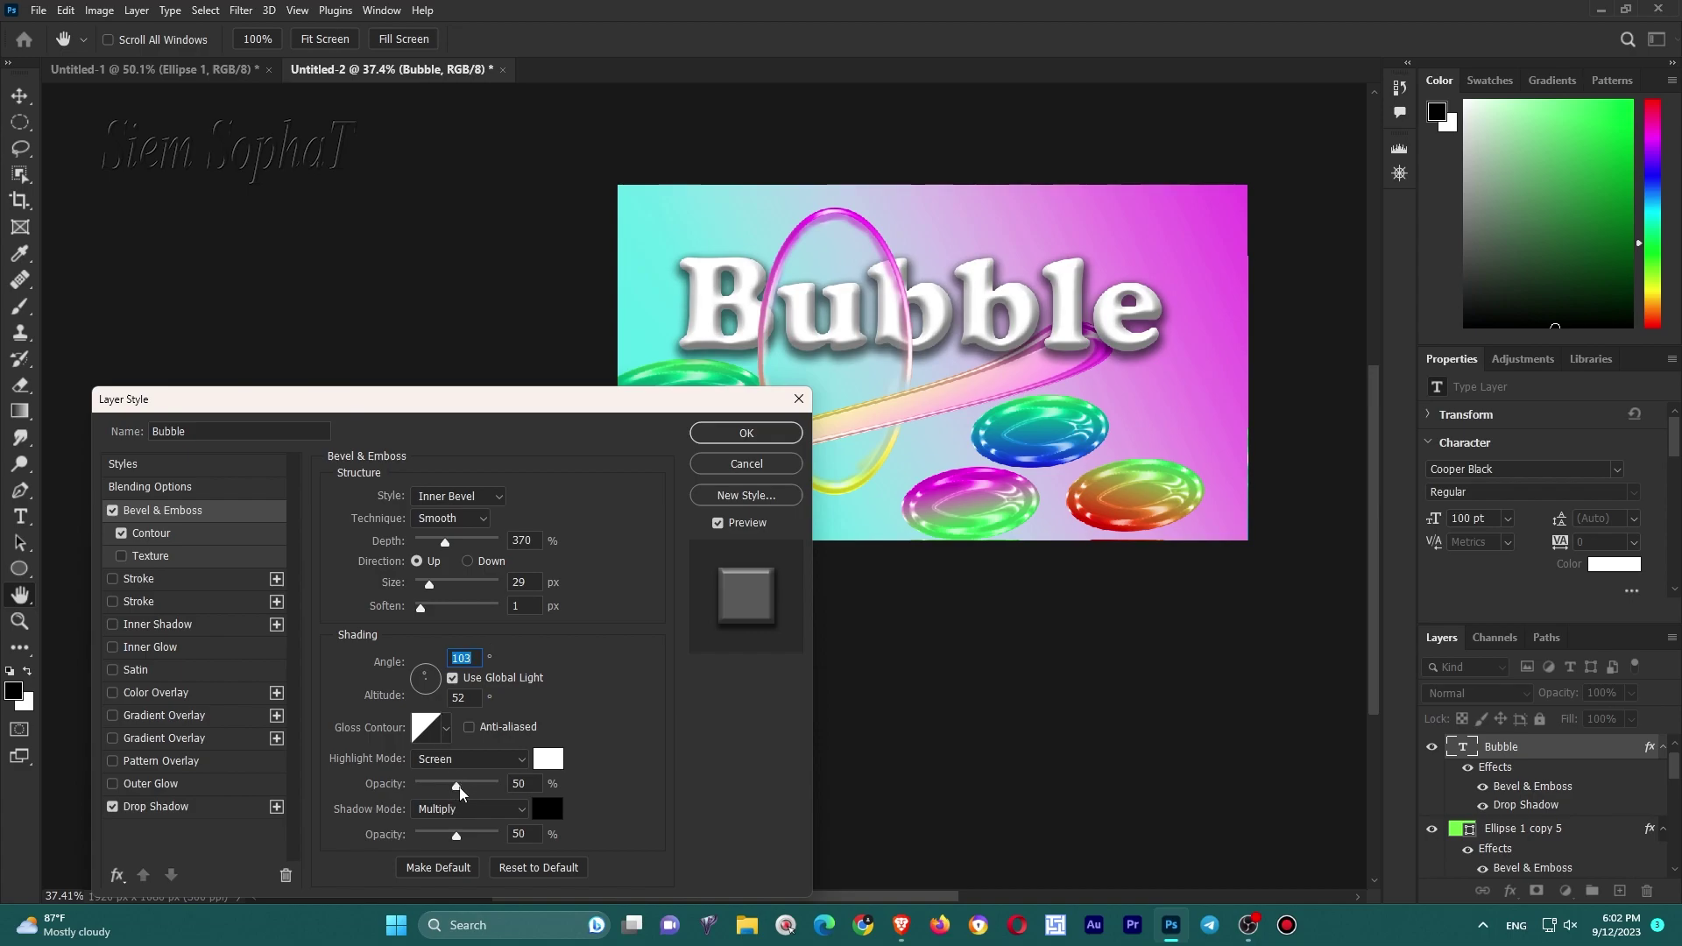
pyautogui.moveTo(456, 785)
pyautogui.mouseDown()
pyautogui.moveTo(497, 839)
pyautogui.moveTo(474, 844)
pyautogui.mouseUp()
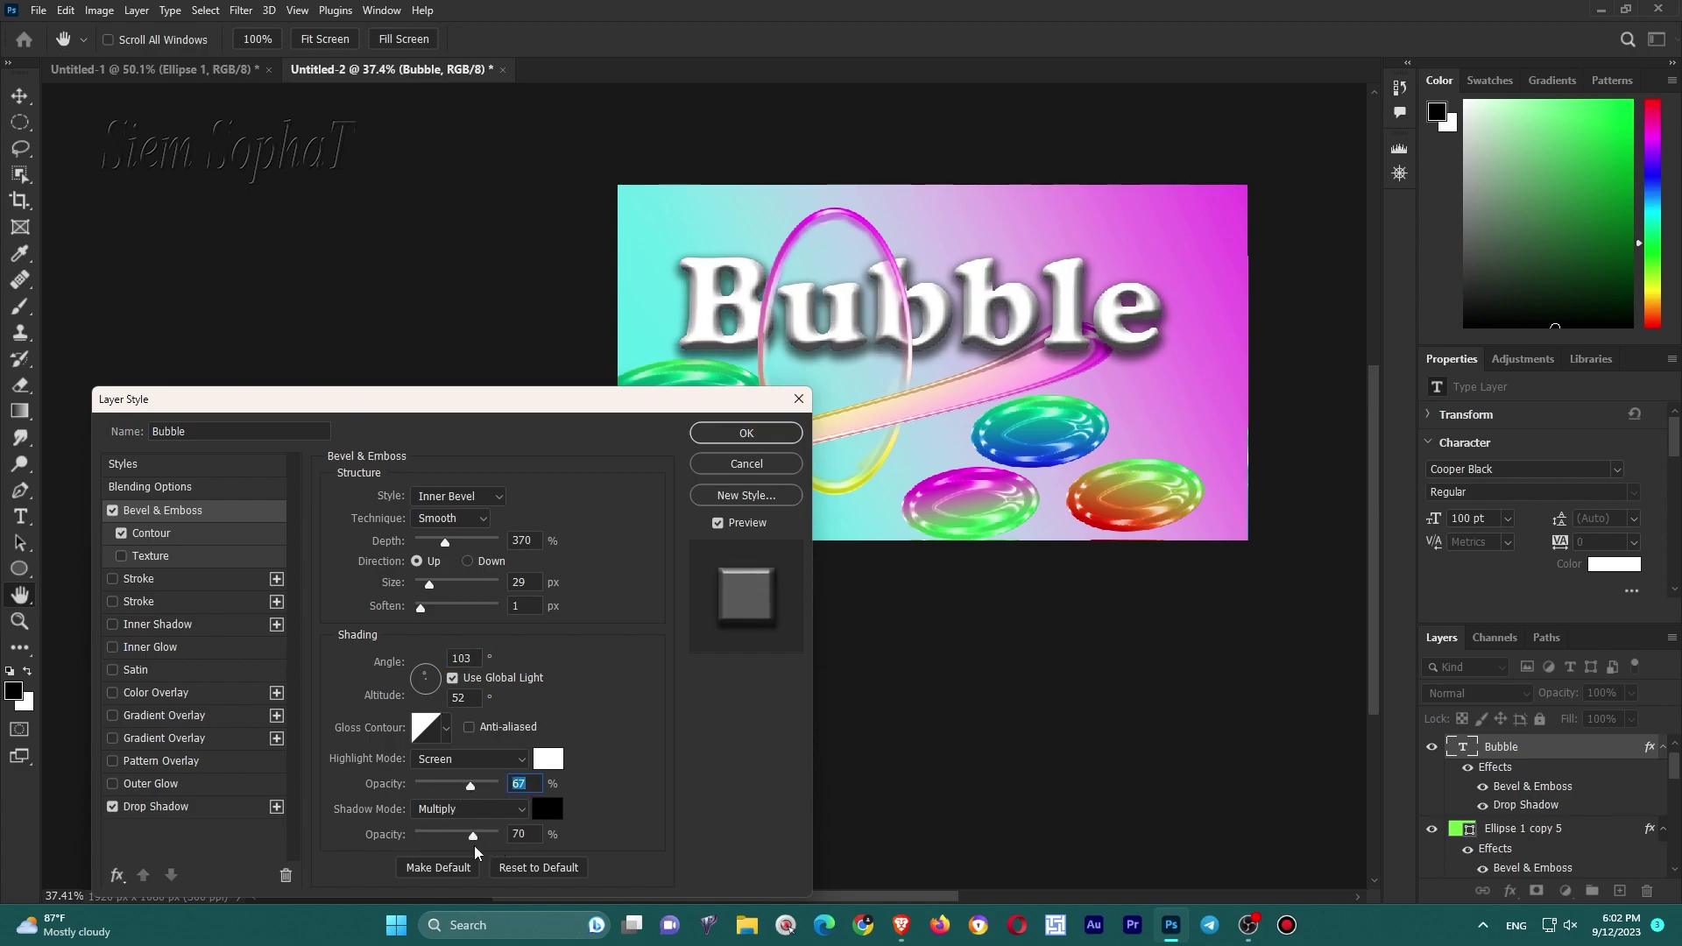
pyautogui.click(446, 728)
pyautogui.click(370, 824)
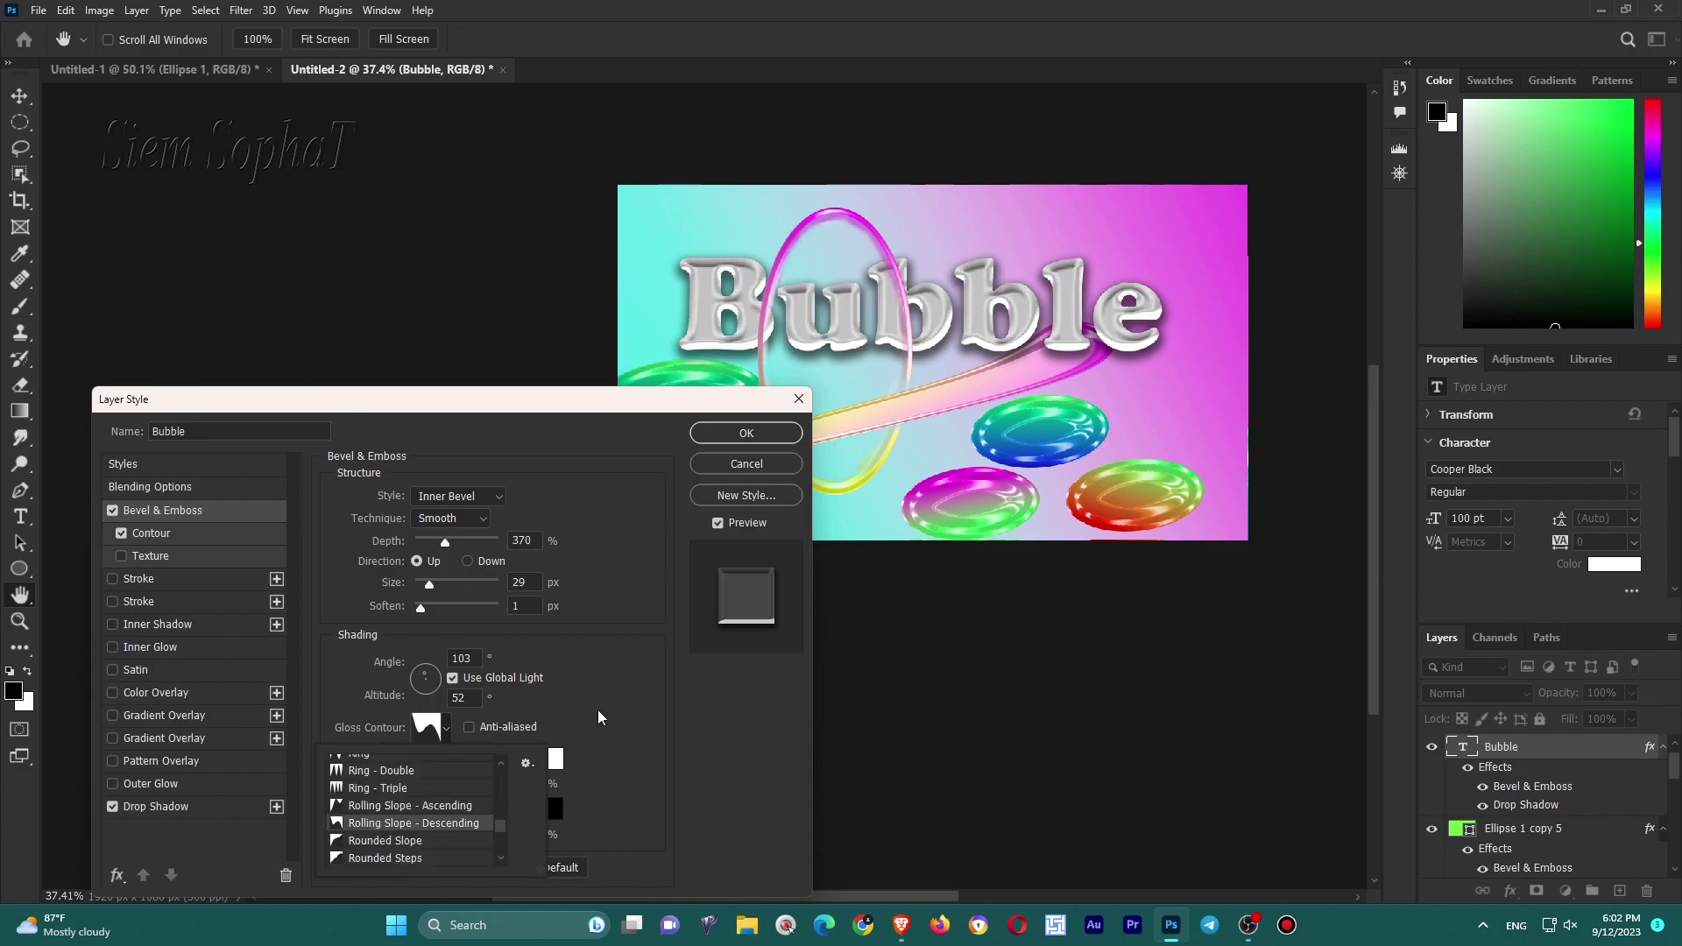
pyautogui.scroll(-1, 368, 823)
pyautogui.click(346, 834)
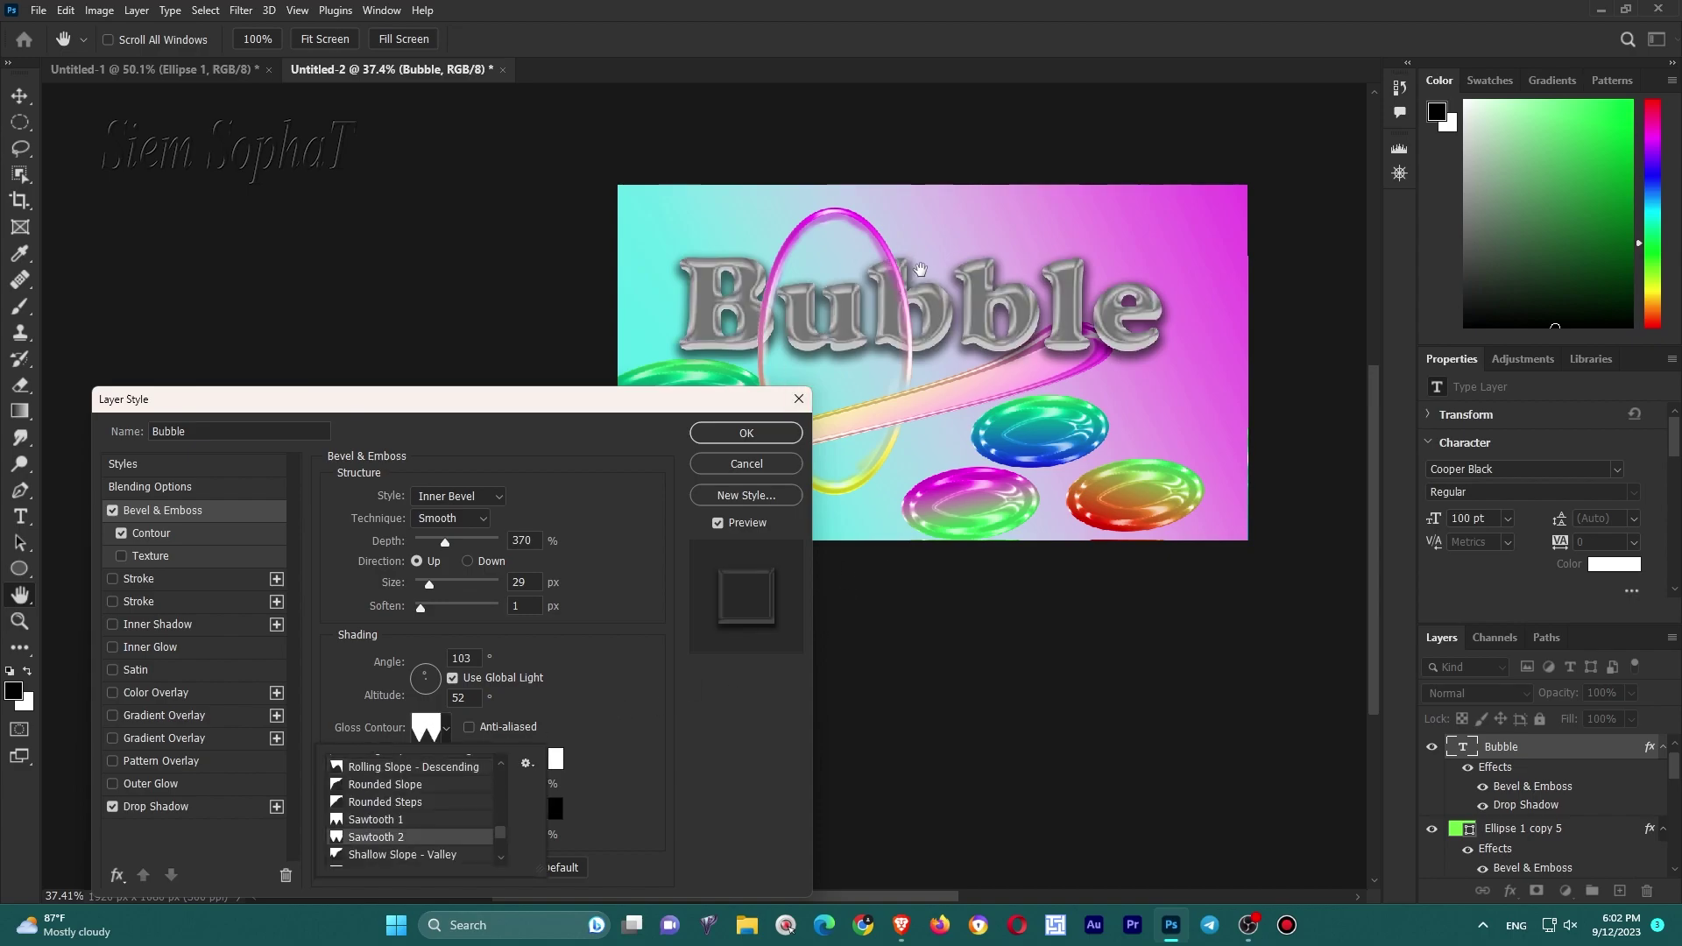
# Set the bevel's Contour to Rounded Steps with a 42% range.
pyautogui.click(188, 533)
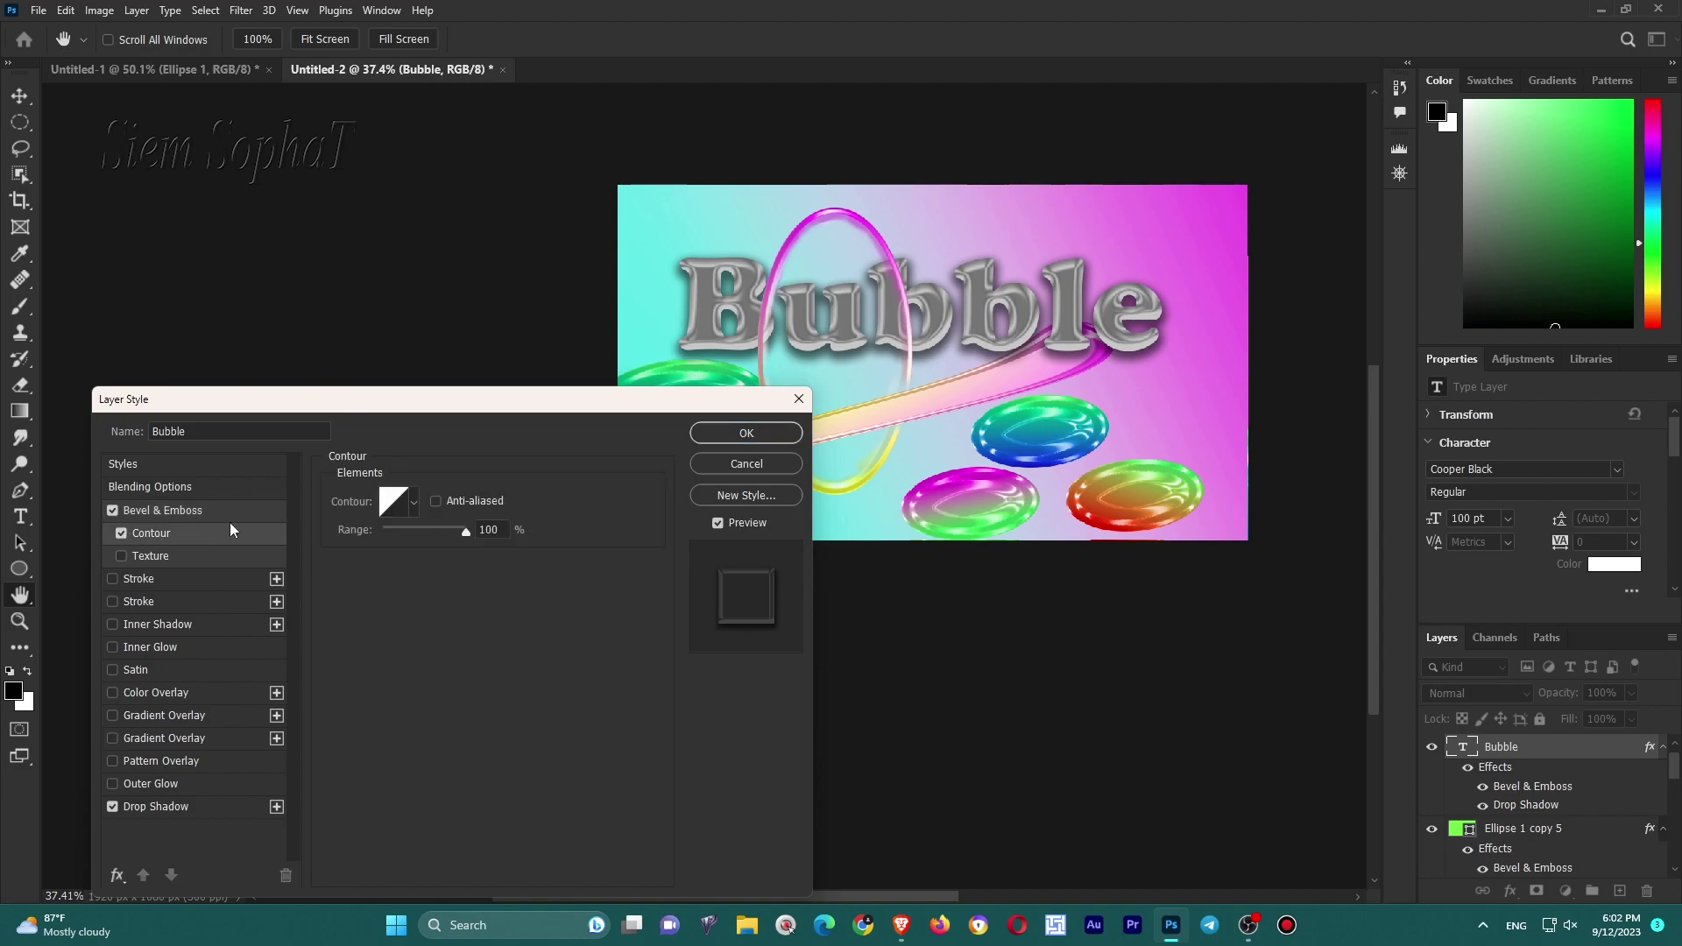
pyautogui.click(417, 506)
pyautogui.click(354, 577)
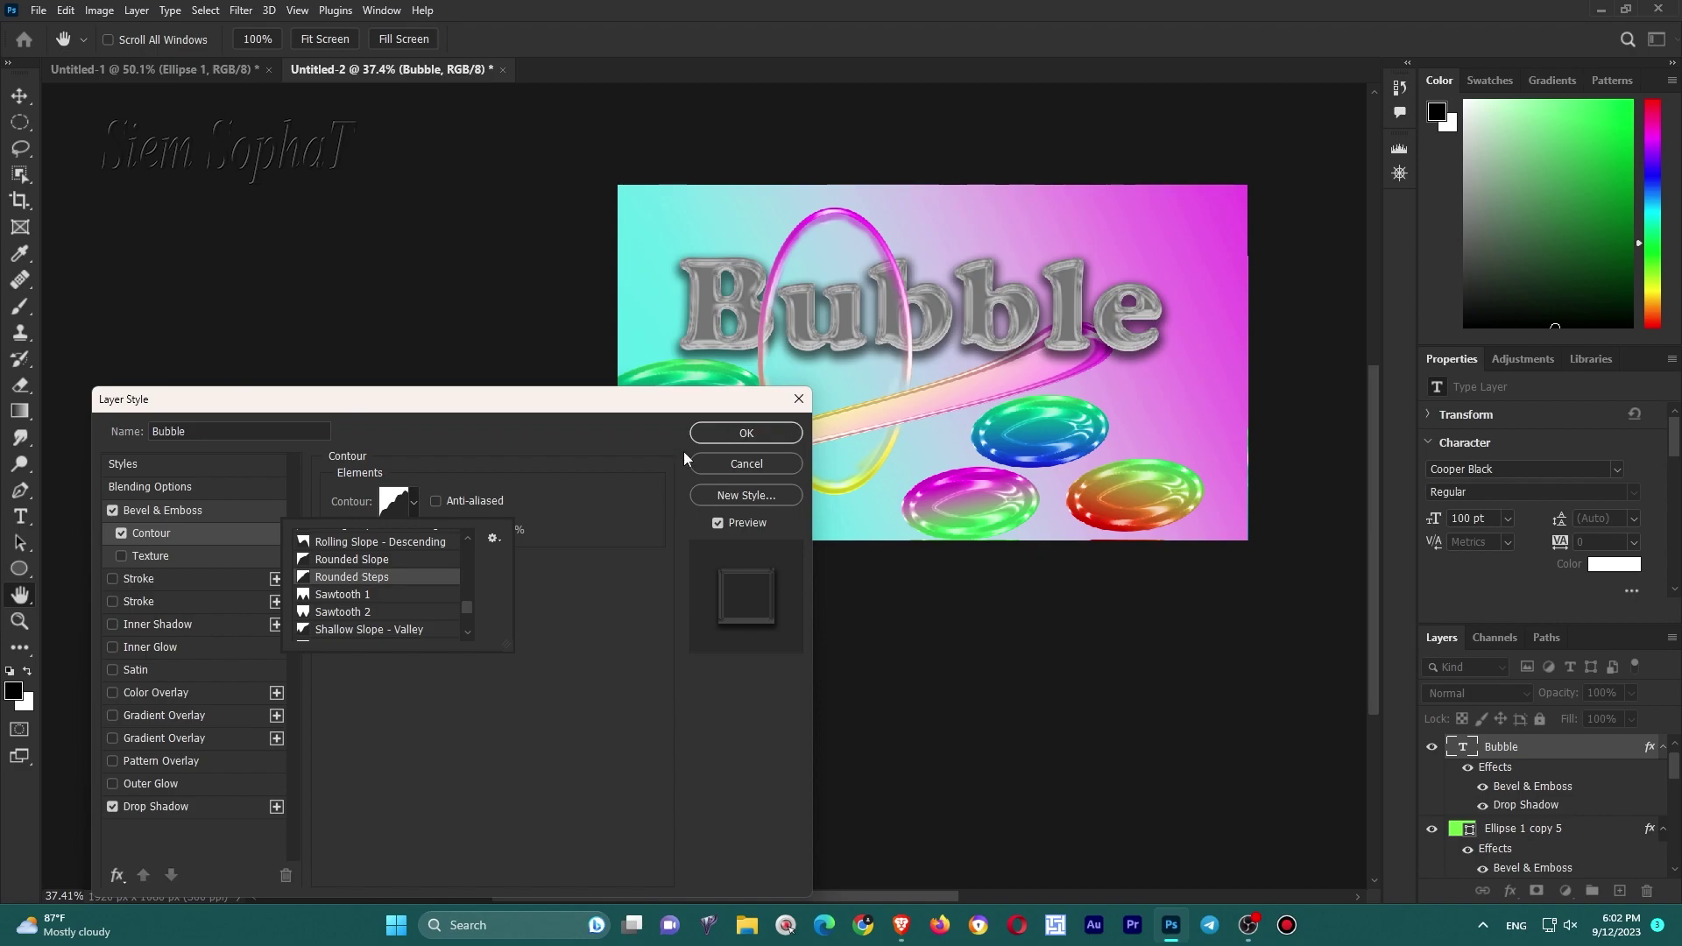
pyautogui.click(564, 491)
pyautogui.moveTo(465, 531); pyautogui.dragTo(416, 544)
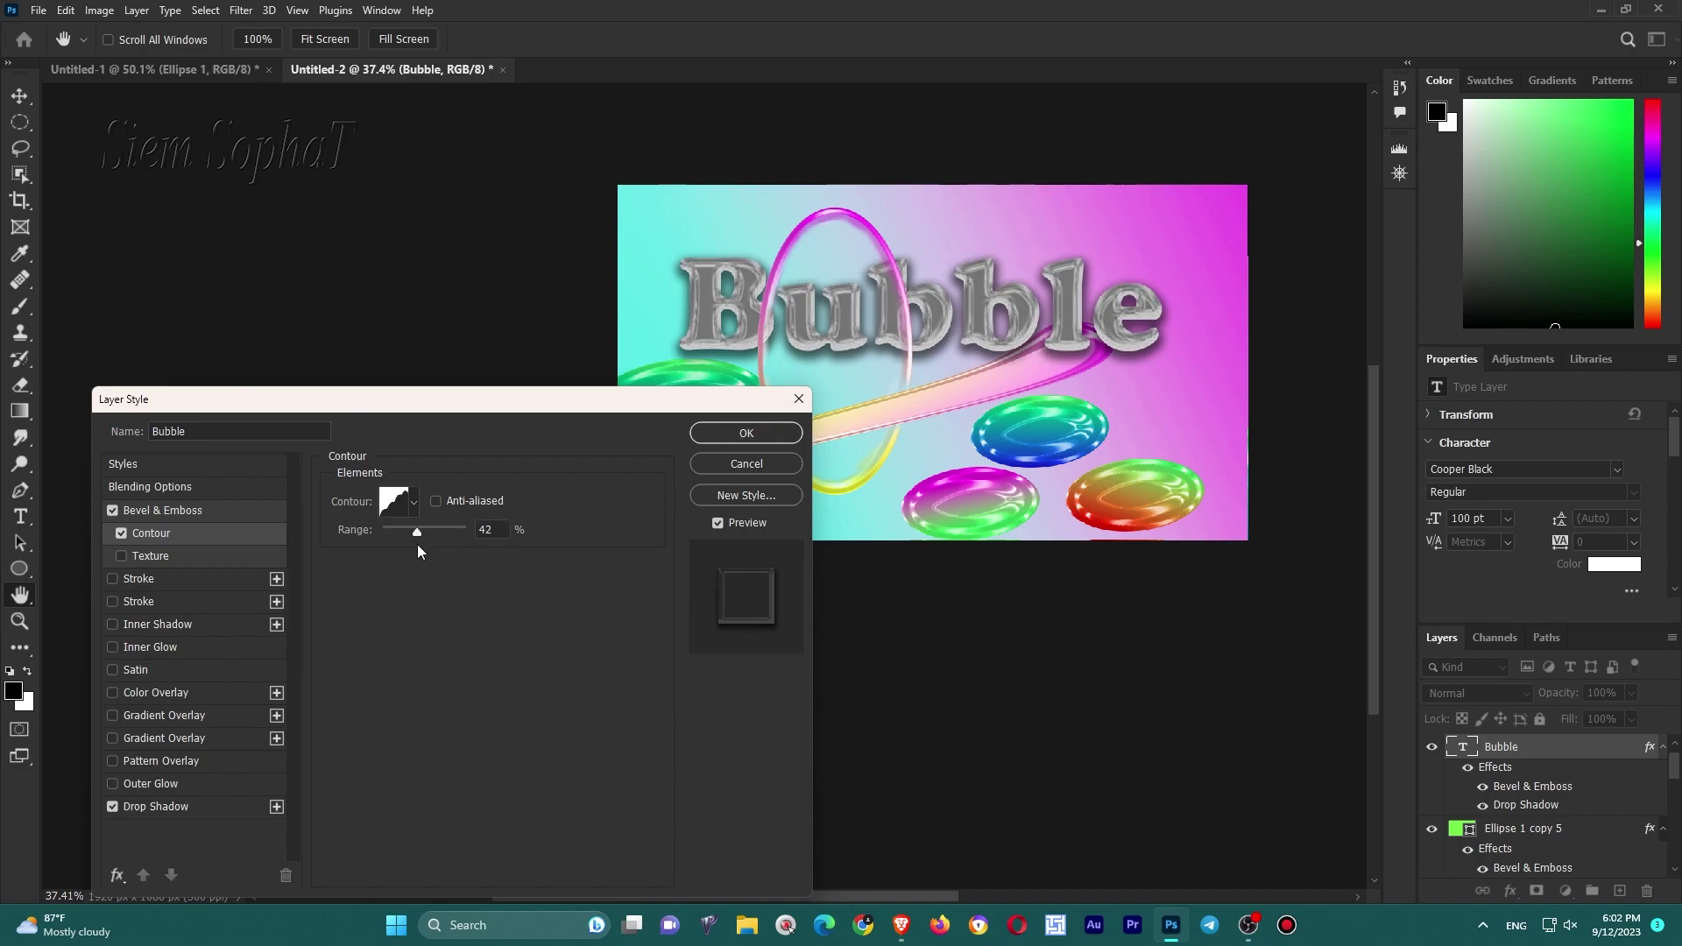
# Lower the bevel depth to 188% and light altitude to 37°, then apply the style.
pyautogui.click(203, 520)
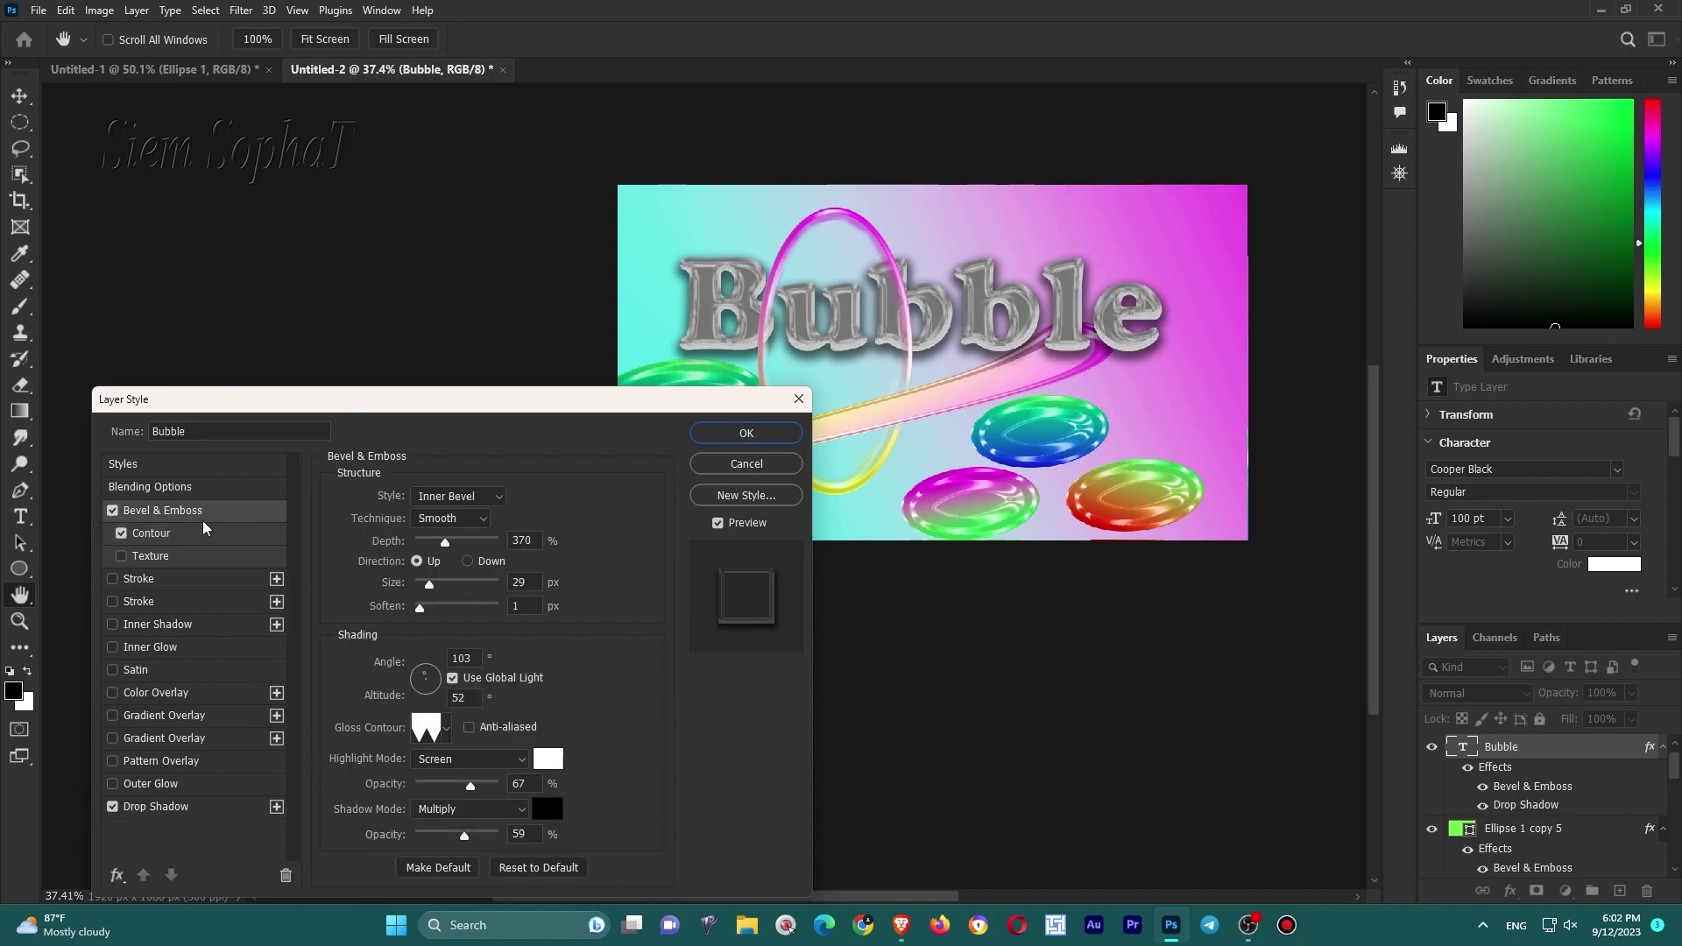
pyautogui.click(429, 586)
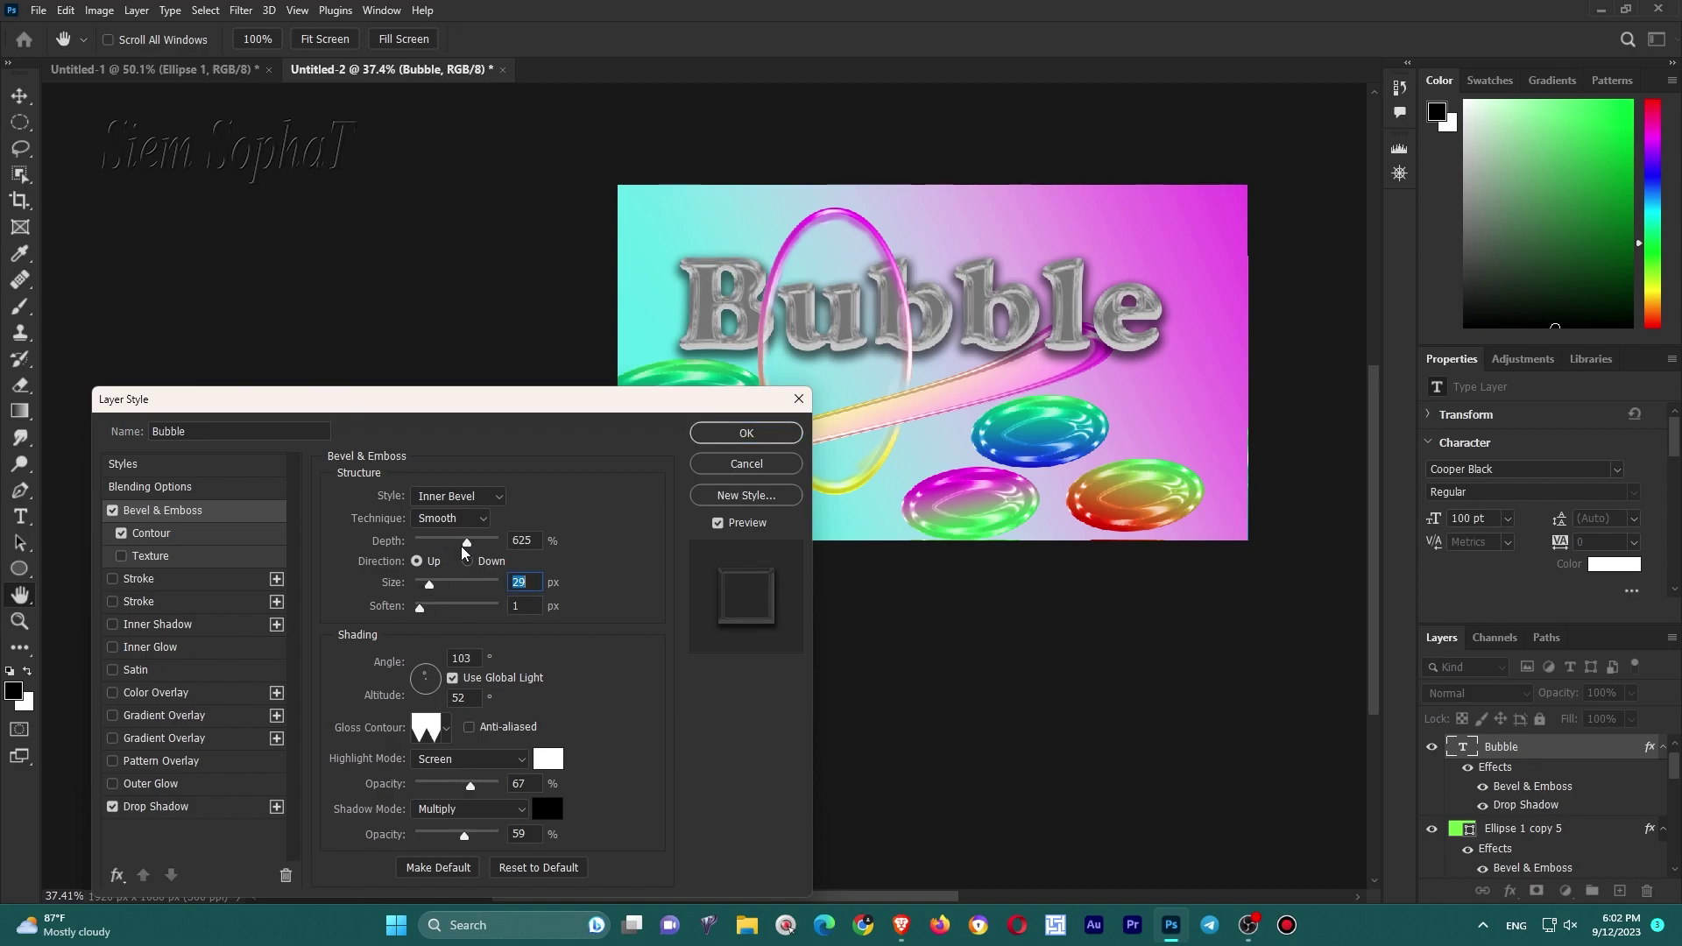
pyautogui.moveTo(453, 545); pyautogui.dragTo(431, 553)
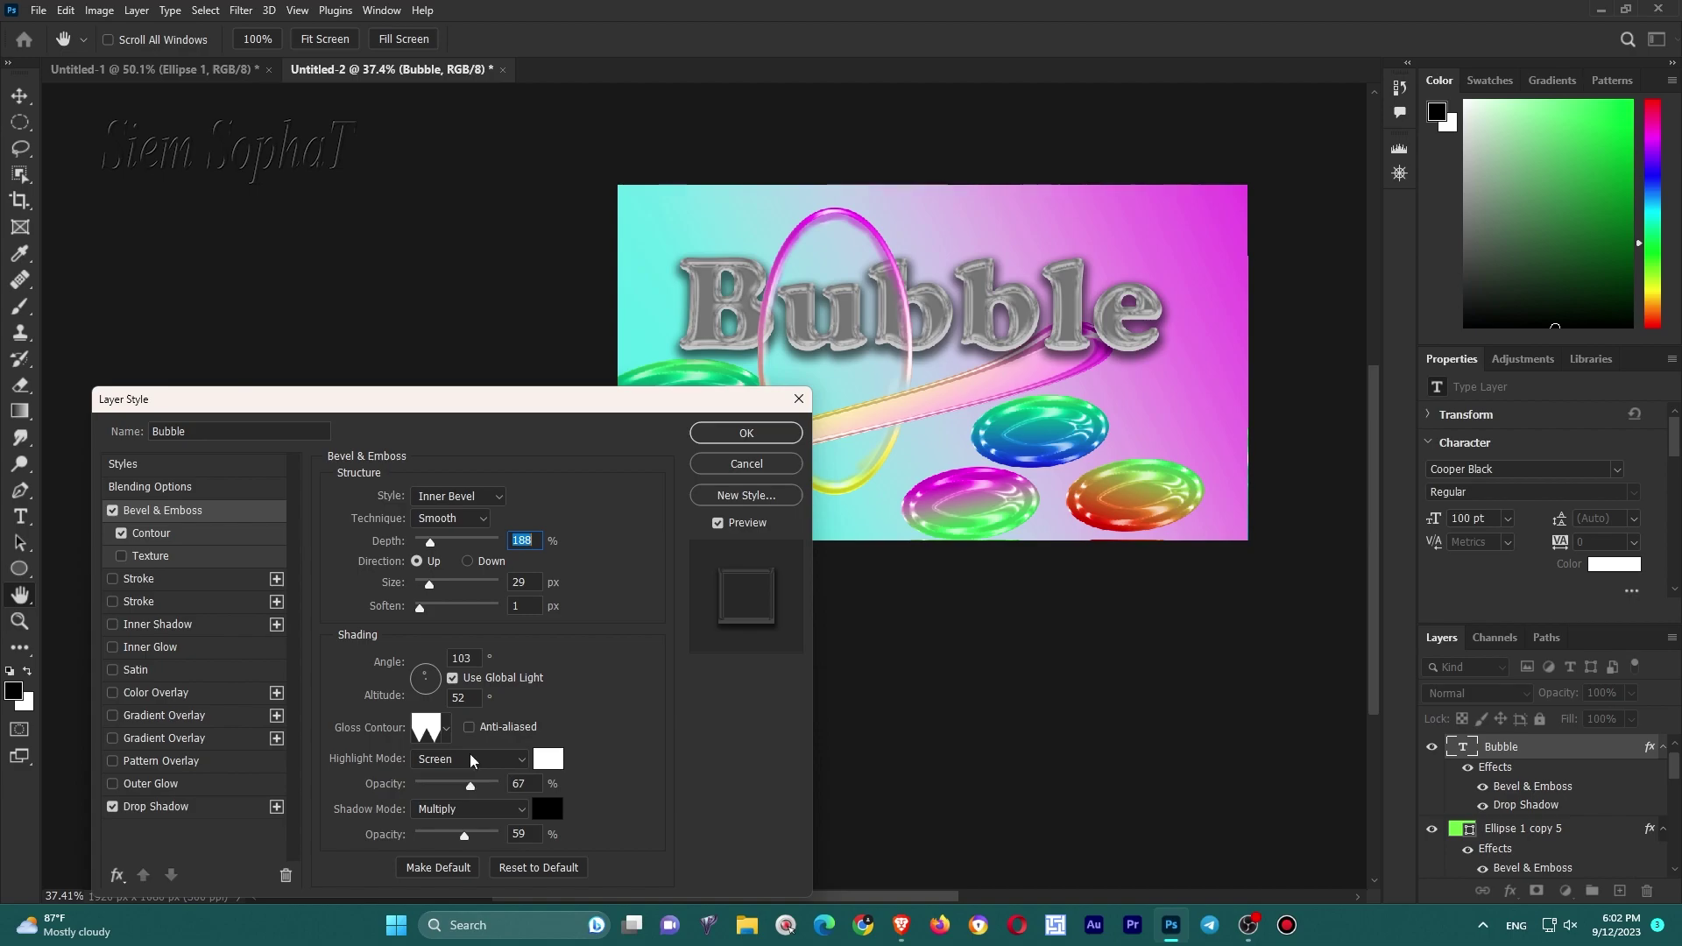
pyautogui.click(481, 698)
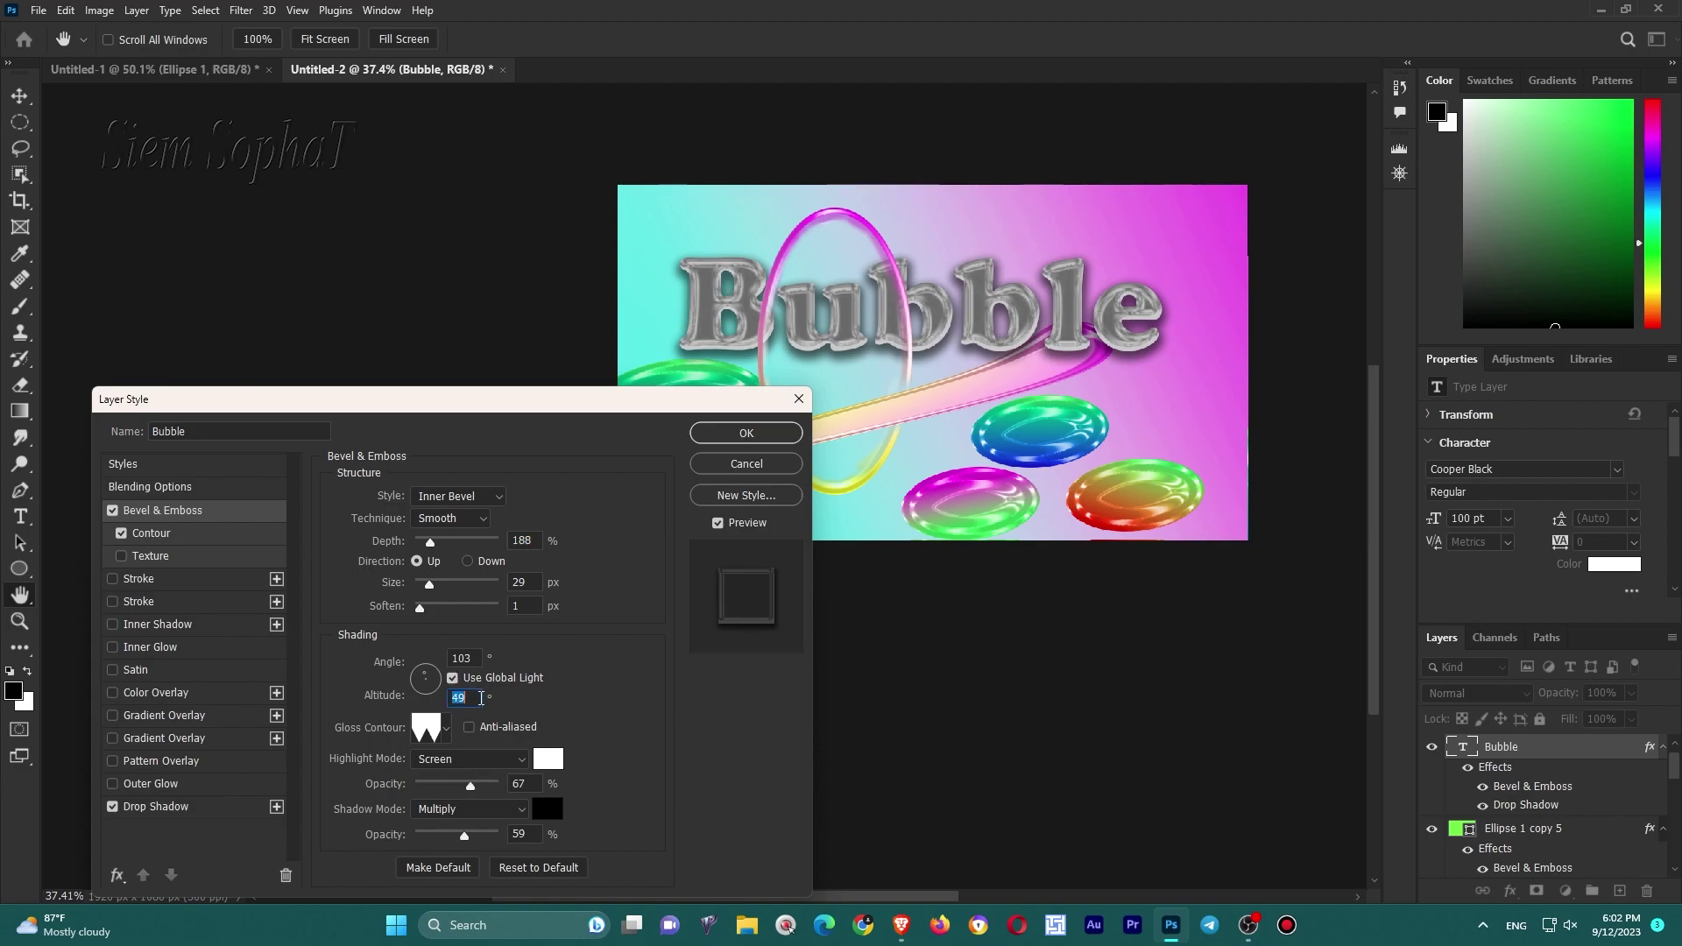
pyautogui.press('Down')
pyautogui.press('Down')
pyautogui.press('Down')
pyautogui.press('Down')
pyautogui.press('Down')
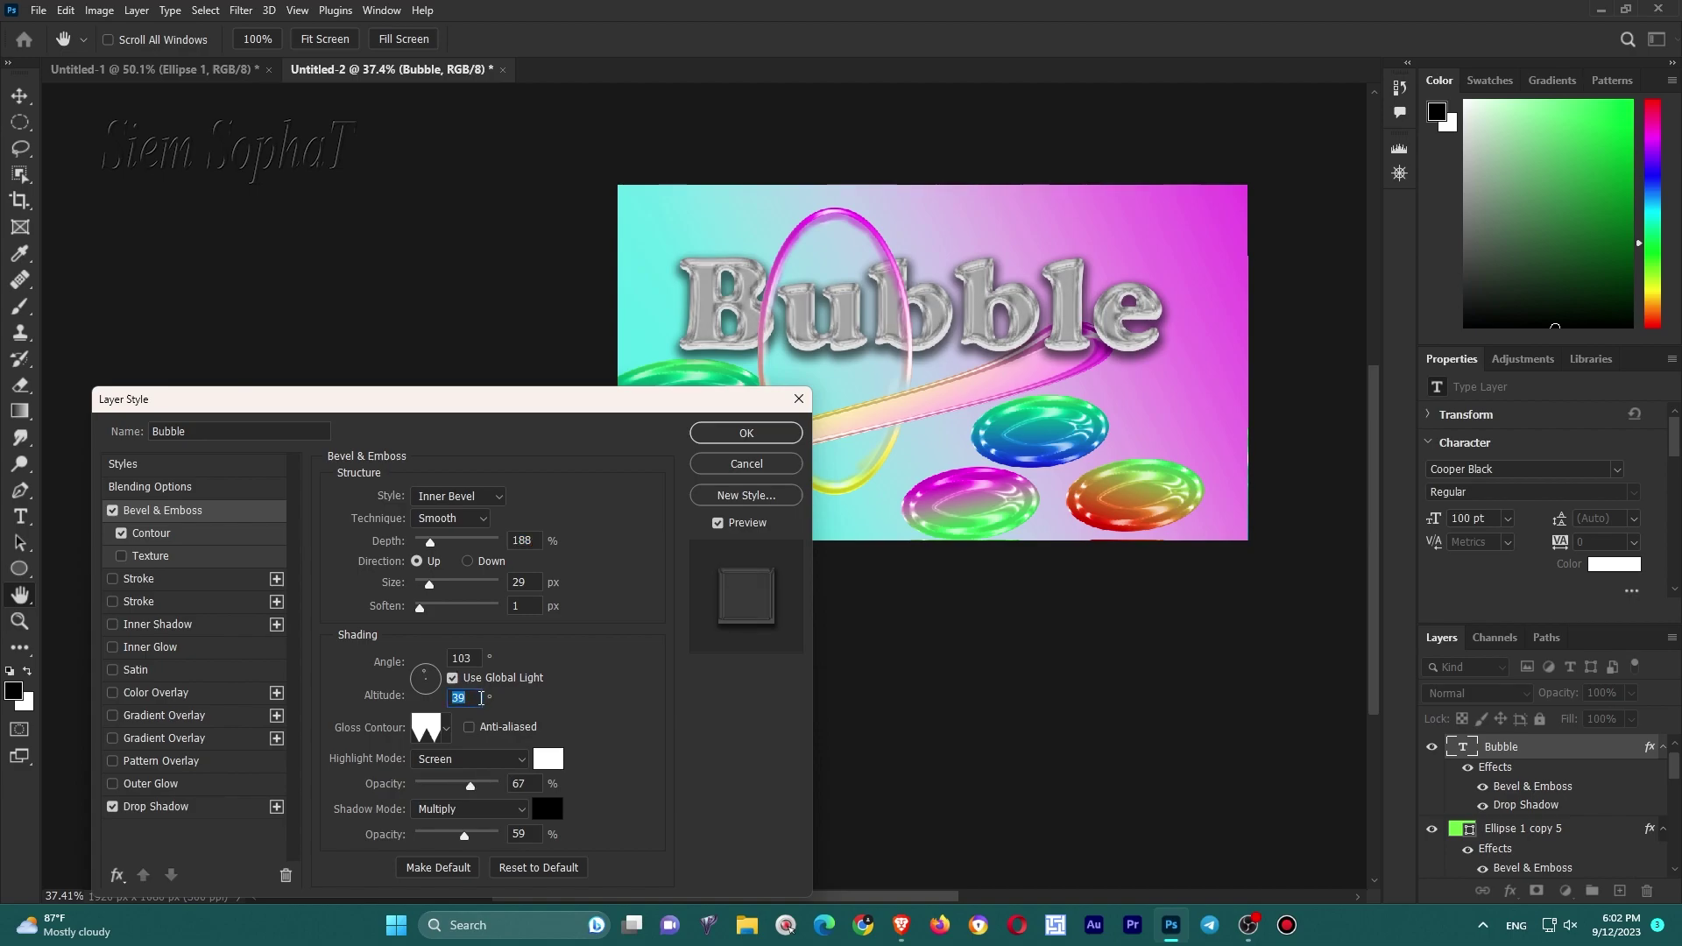
pyautogui.press('Down')
pyautogui.press('Down')
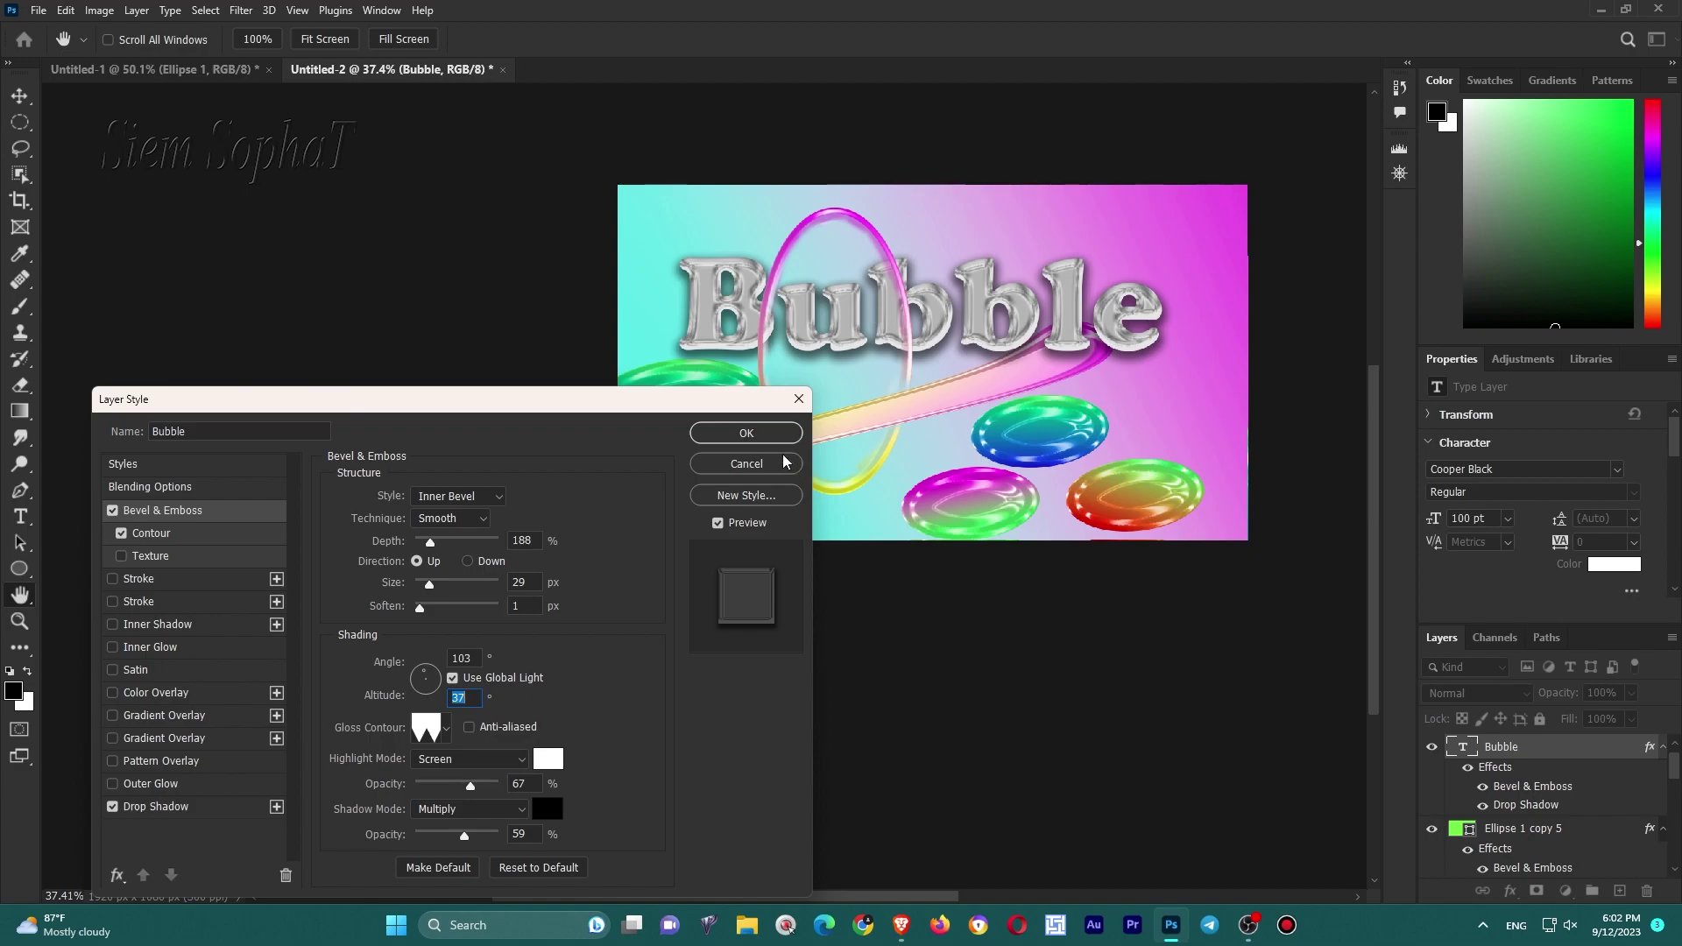
pyautogui.click(760, 434)
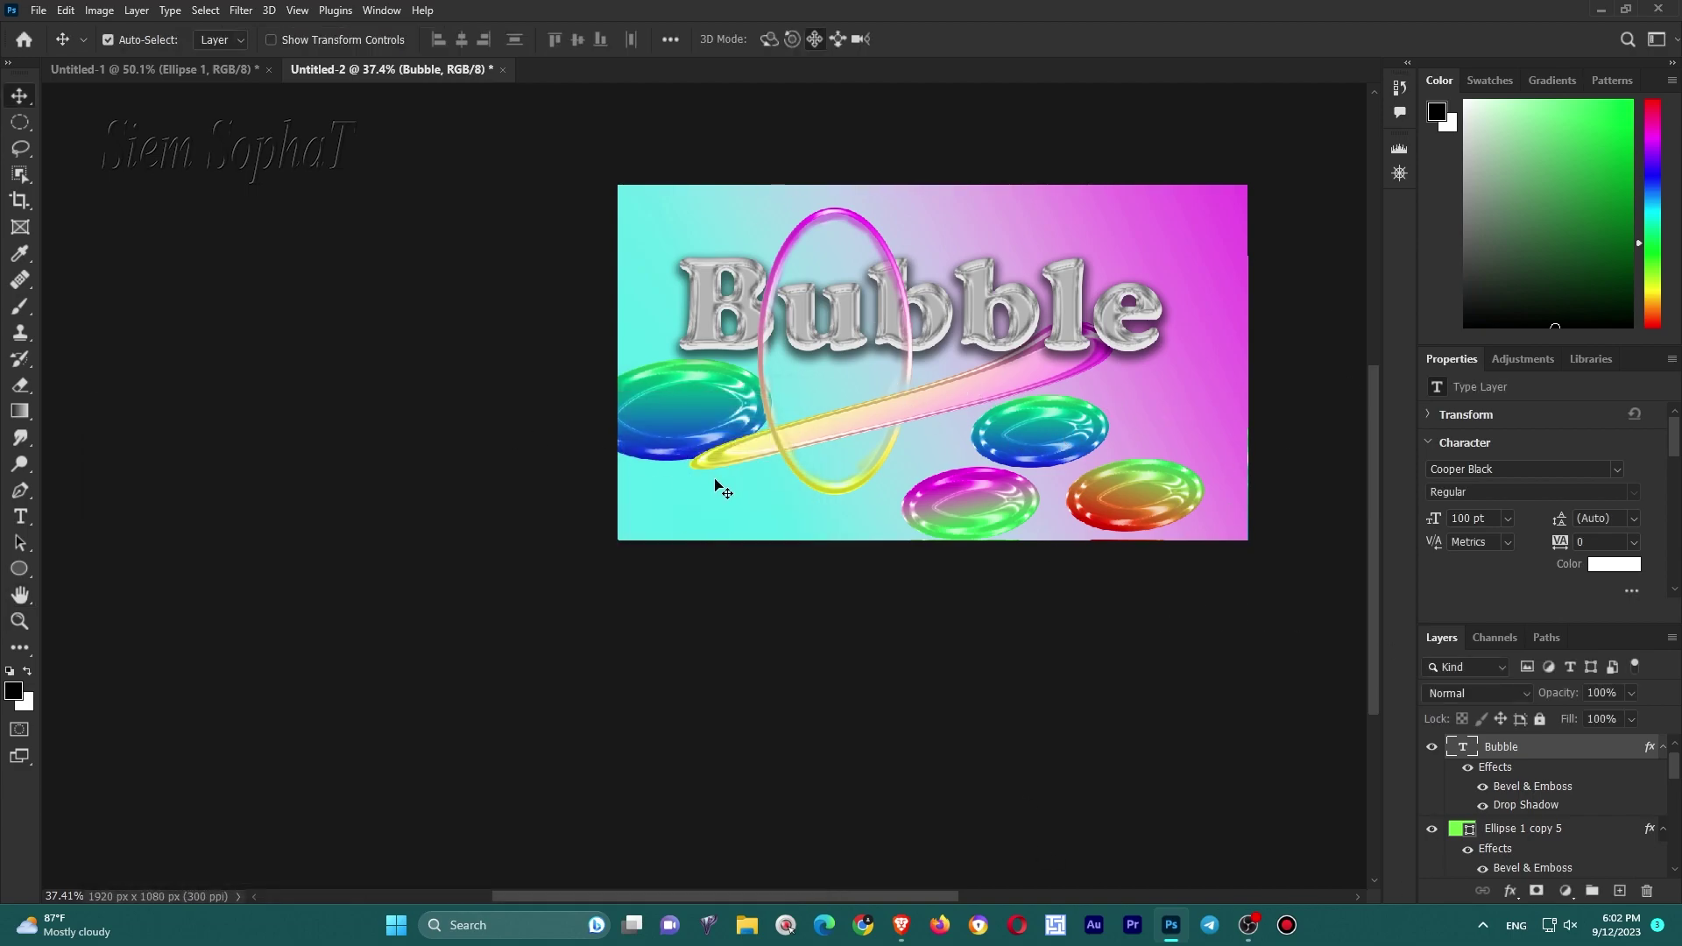
pyautogui.scroll(1, 753, 543)
pyautogui.click(1149, 450)
pyautogui.moveTo(1150, 451); pyautogui.dragTo(1079, 450)
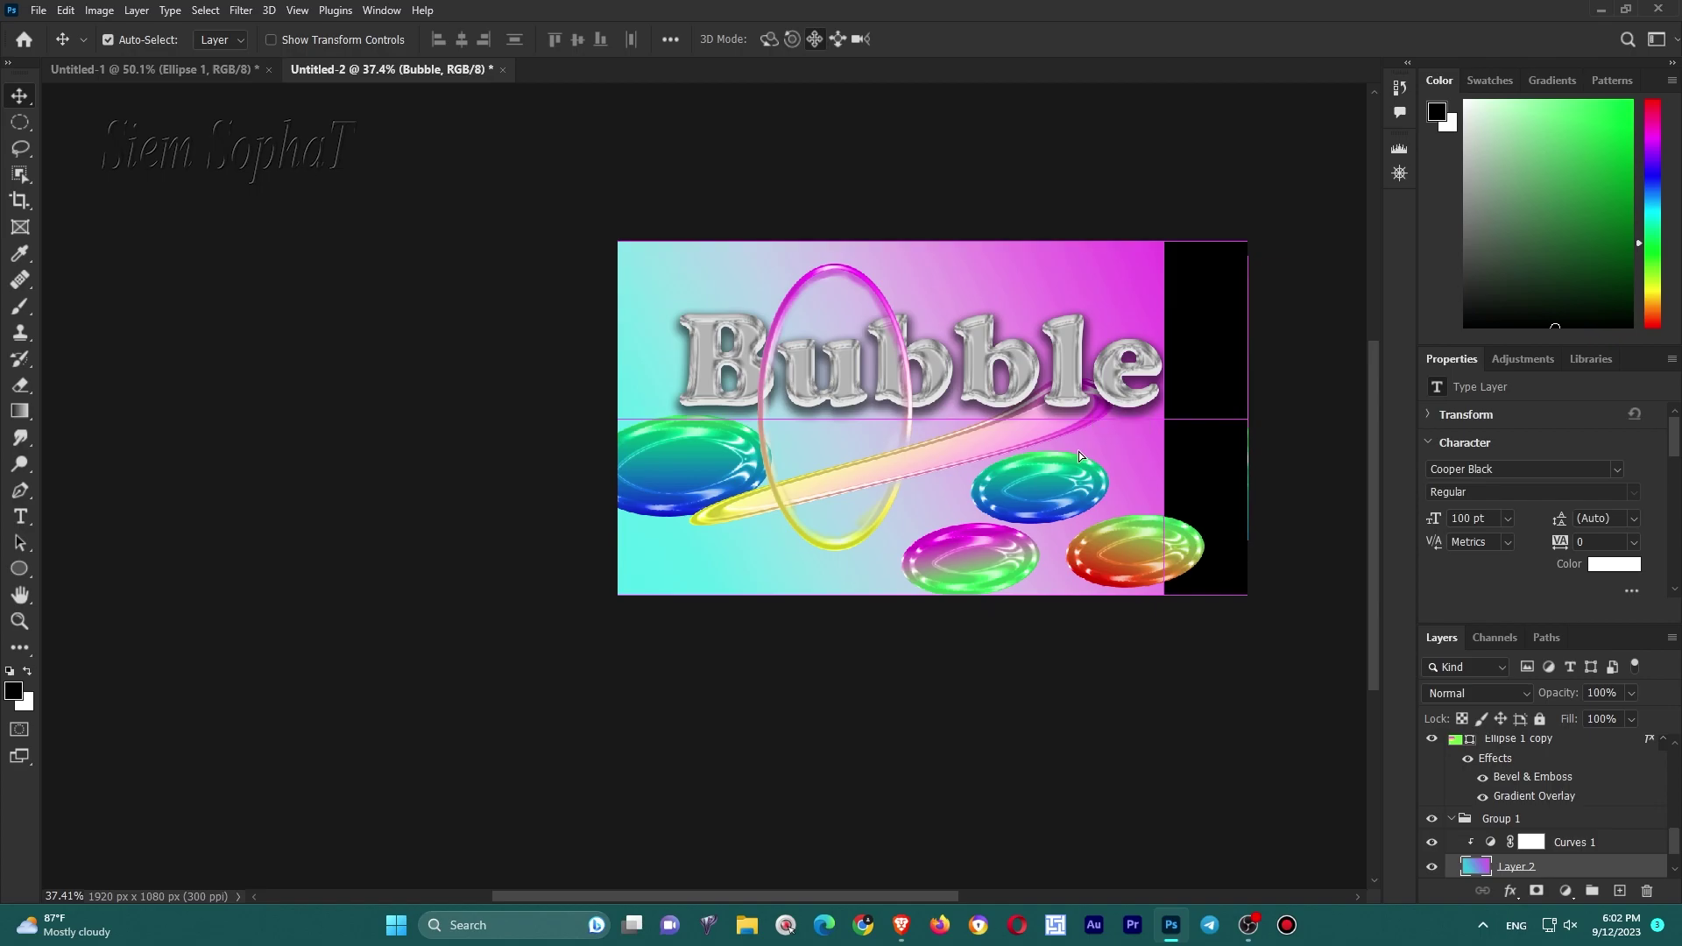
pyautogui.hotkey('ctrl', 'z')
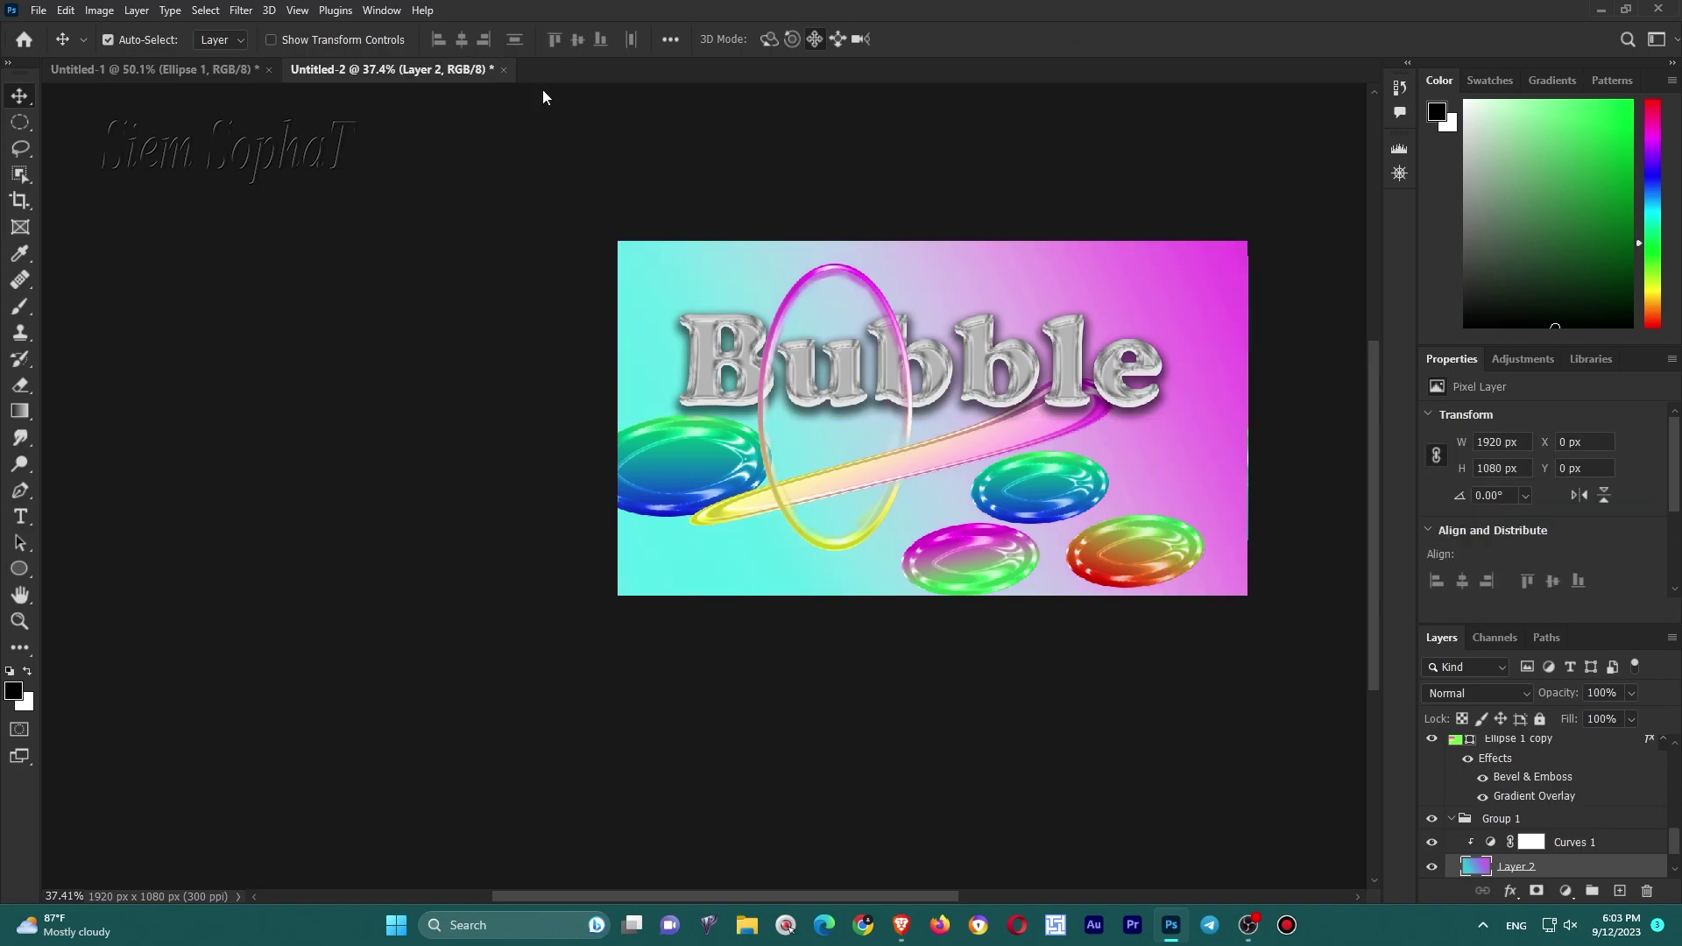
pyautogui.hotkey('alt', '[')
pyautogui.hotkey('alt', '[')
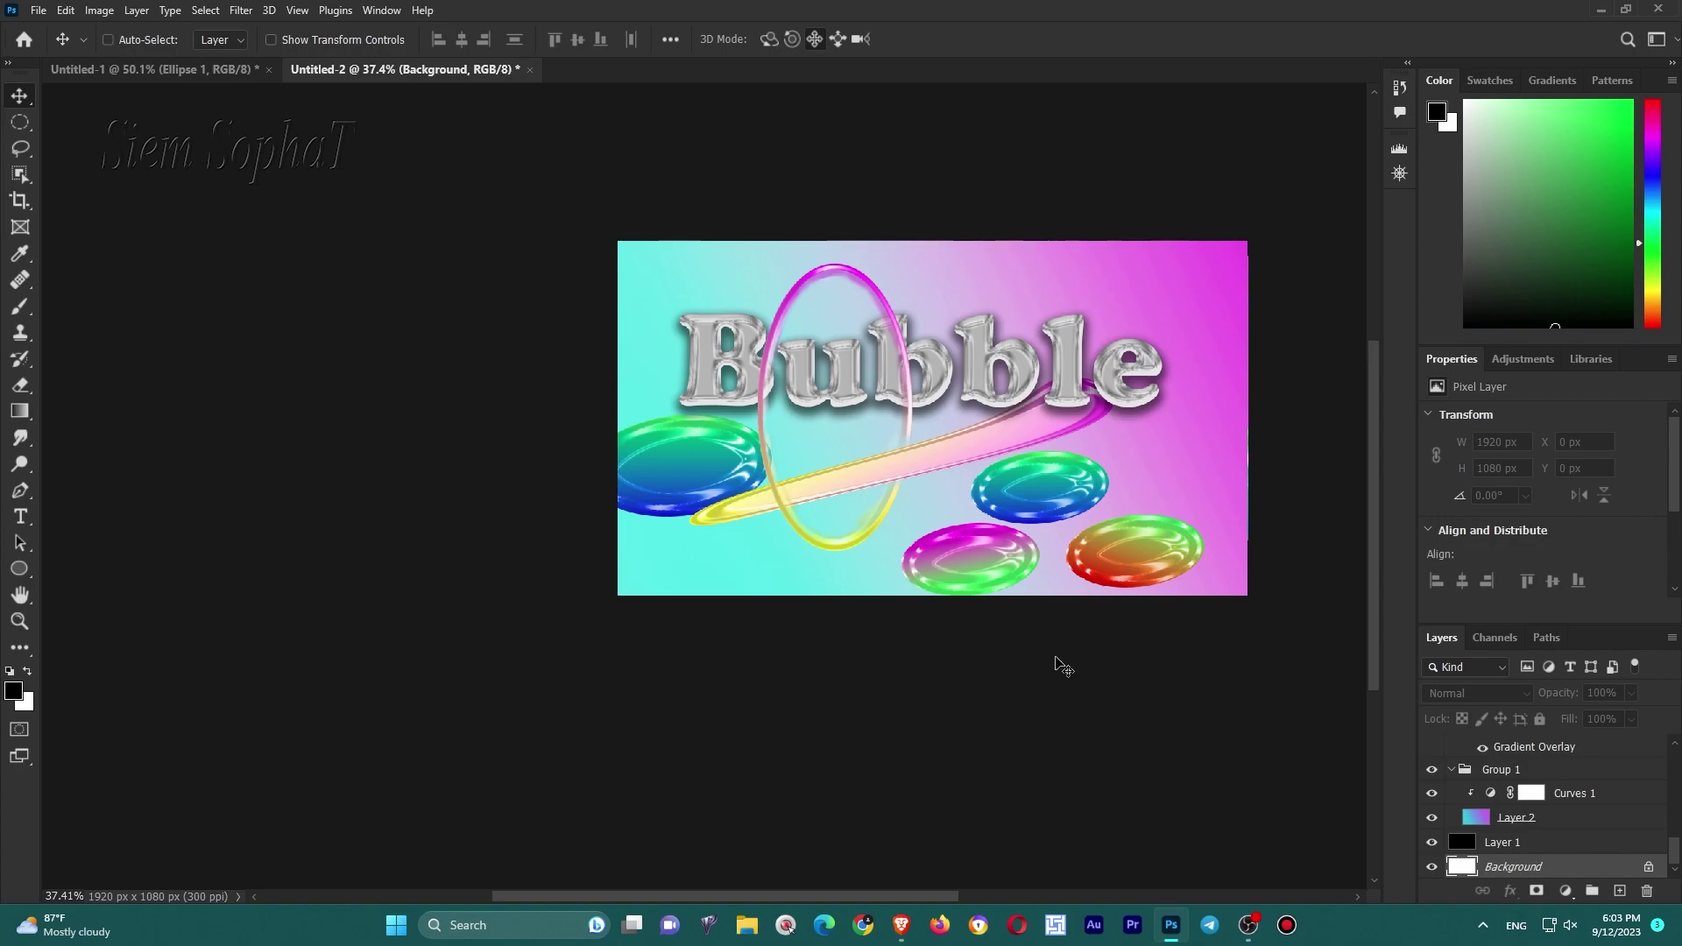
pyautogui.scroll(3, 985, 527)
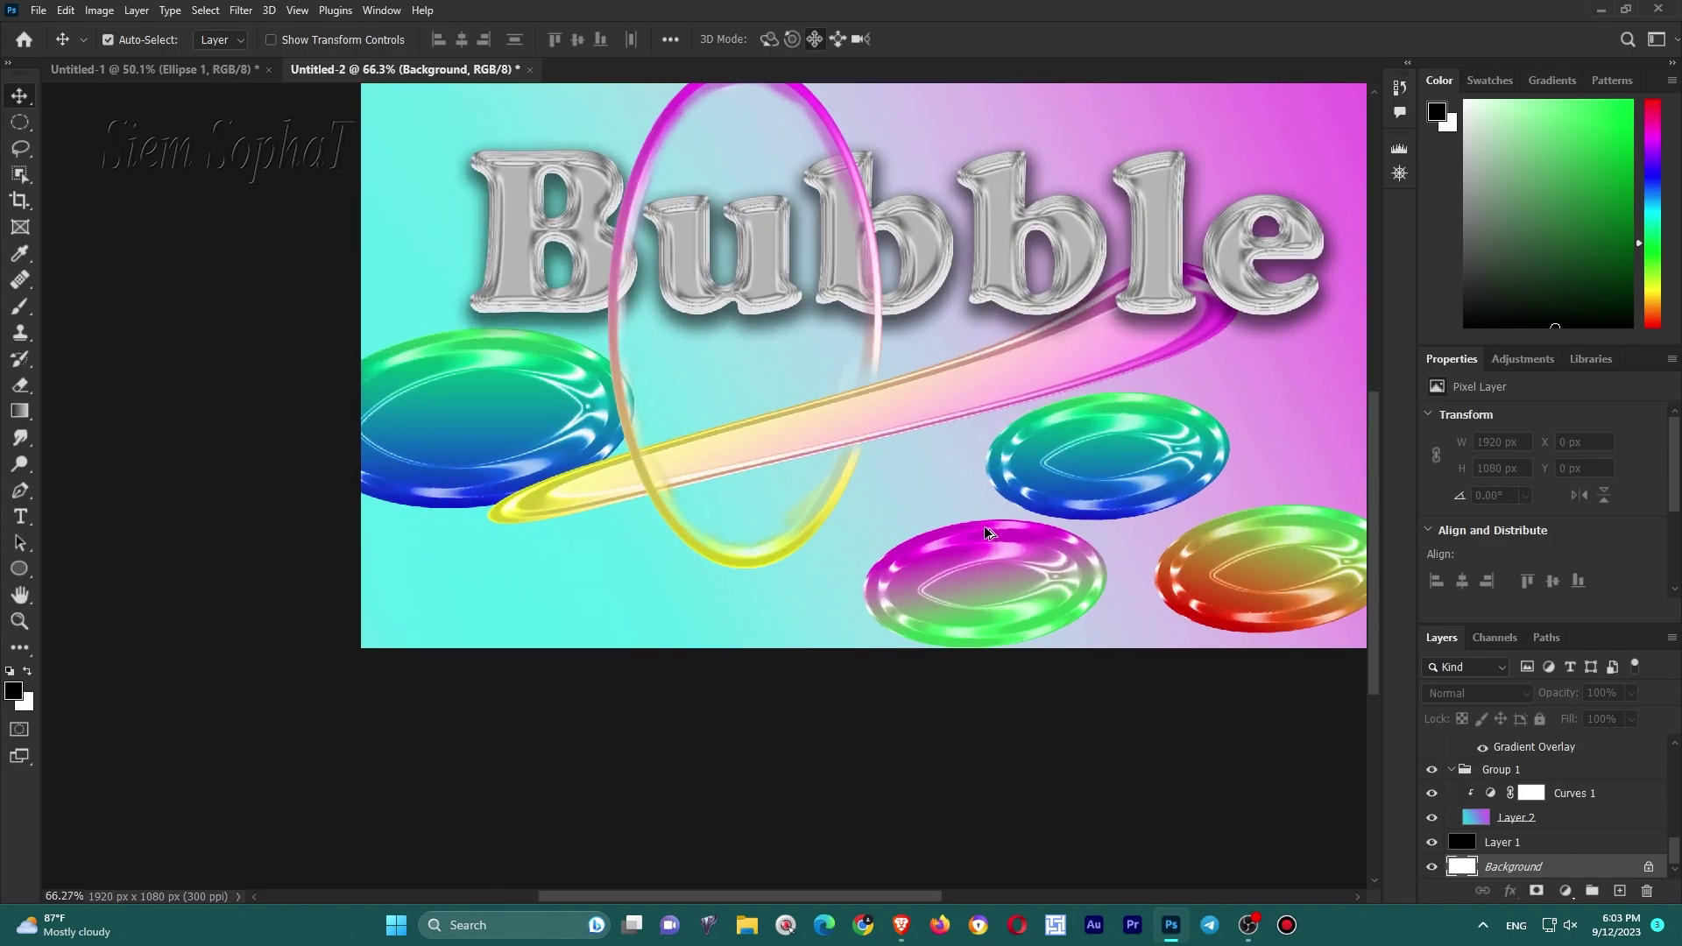